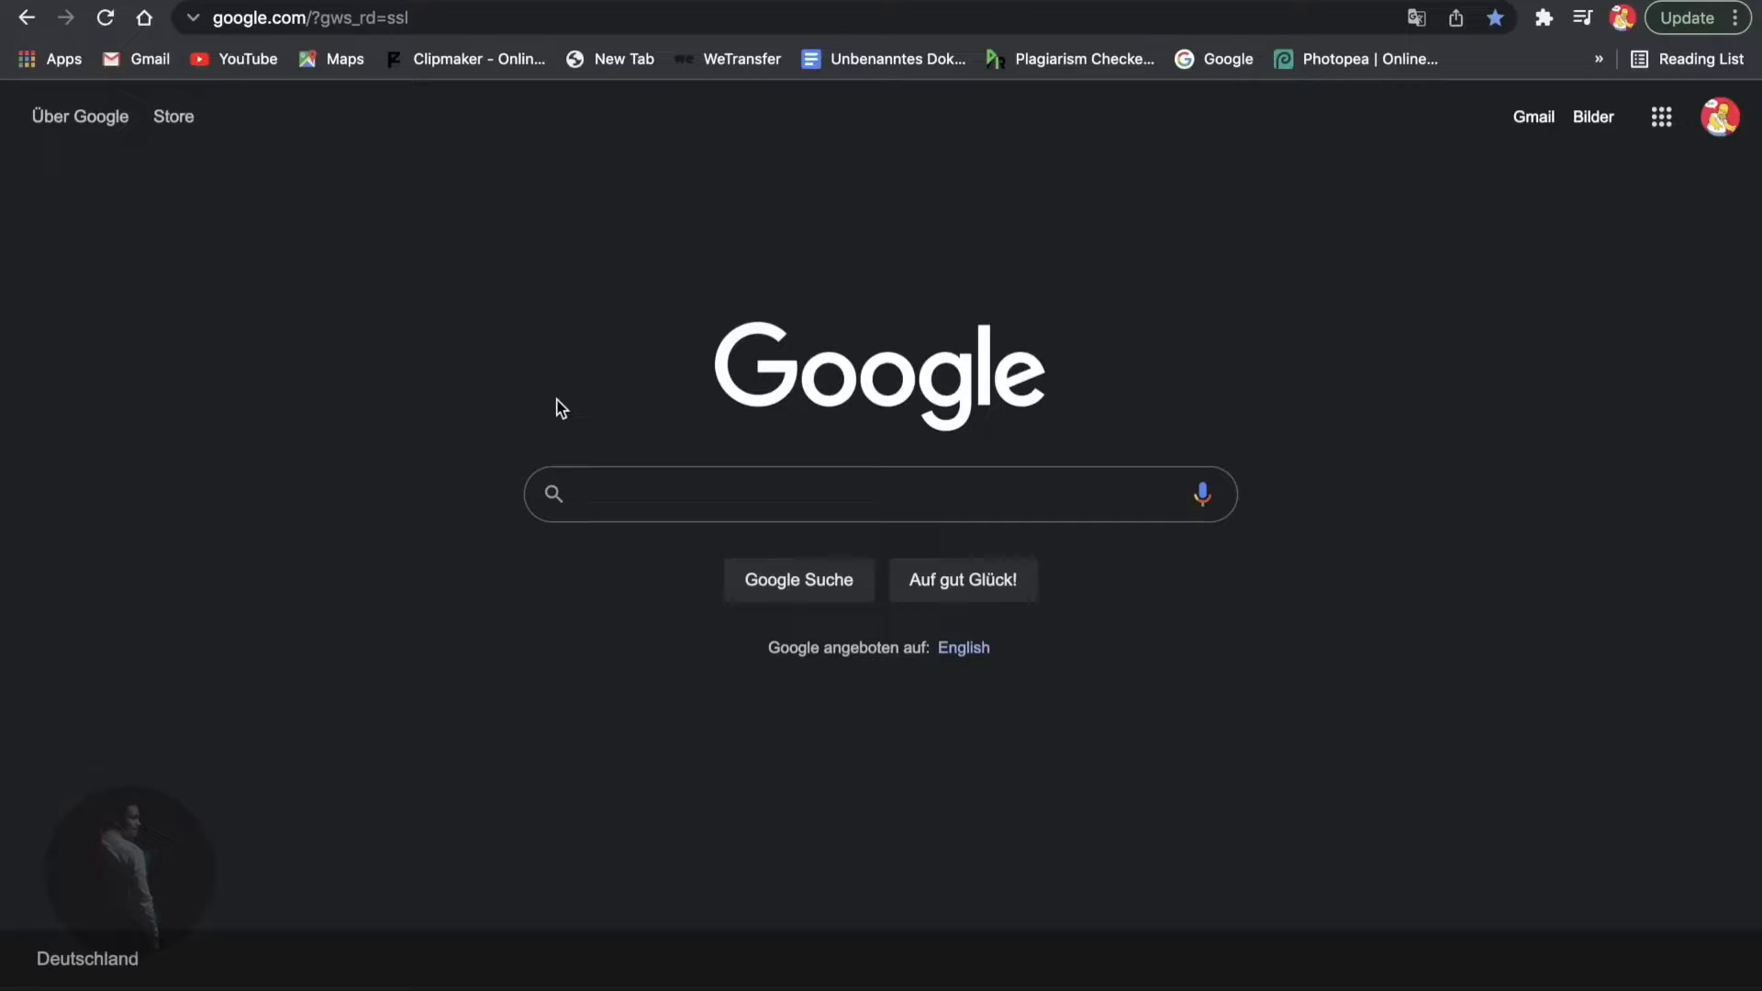
- Search Google for 'free blender model for free' and scroll down to the Free3D result
type("free")
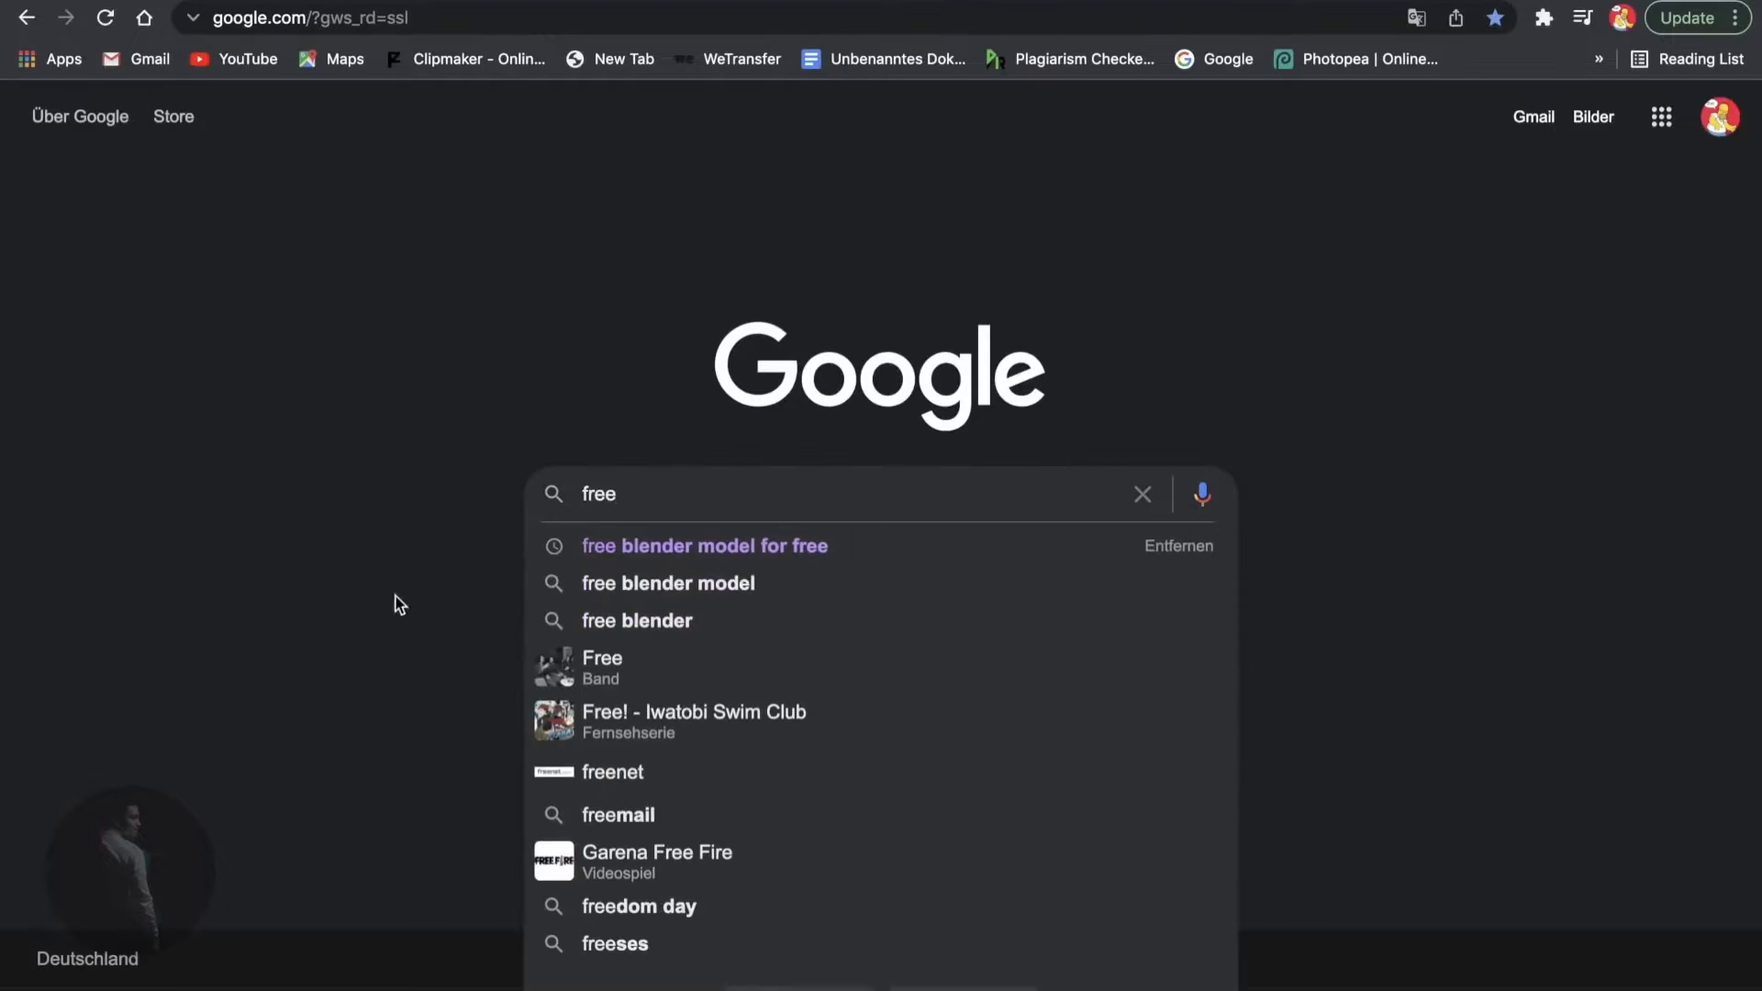
left_click(783, 543)
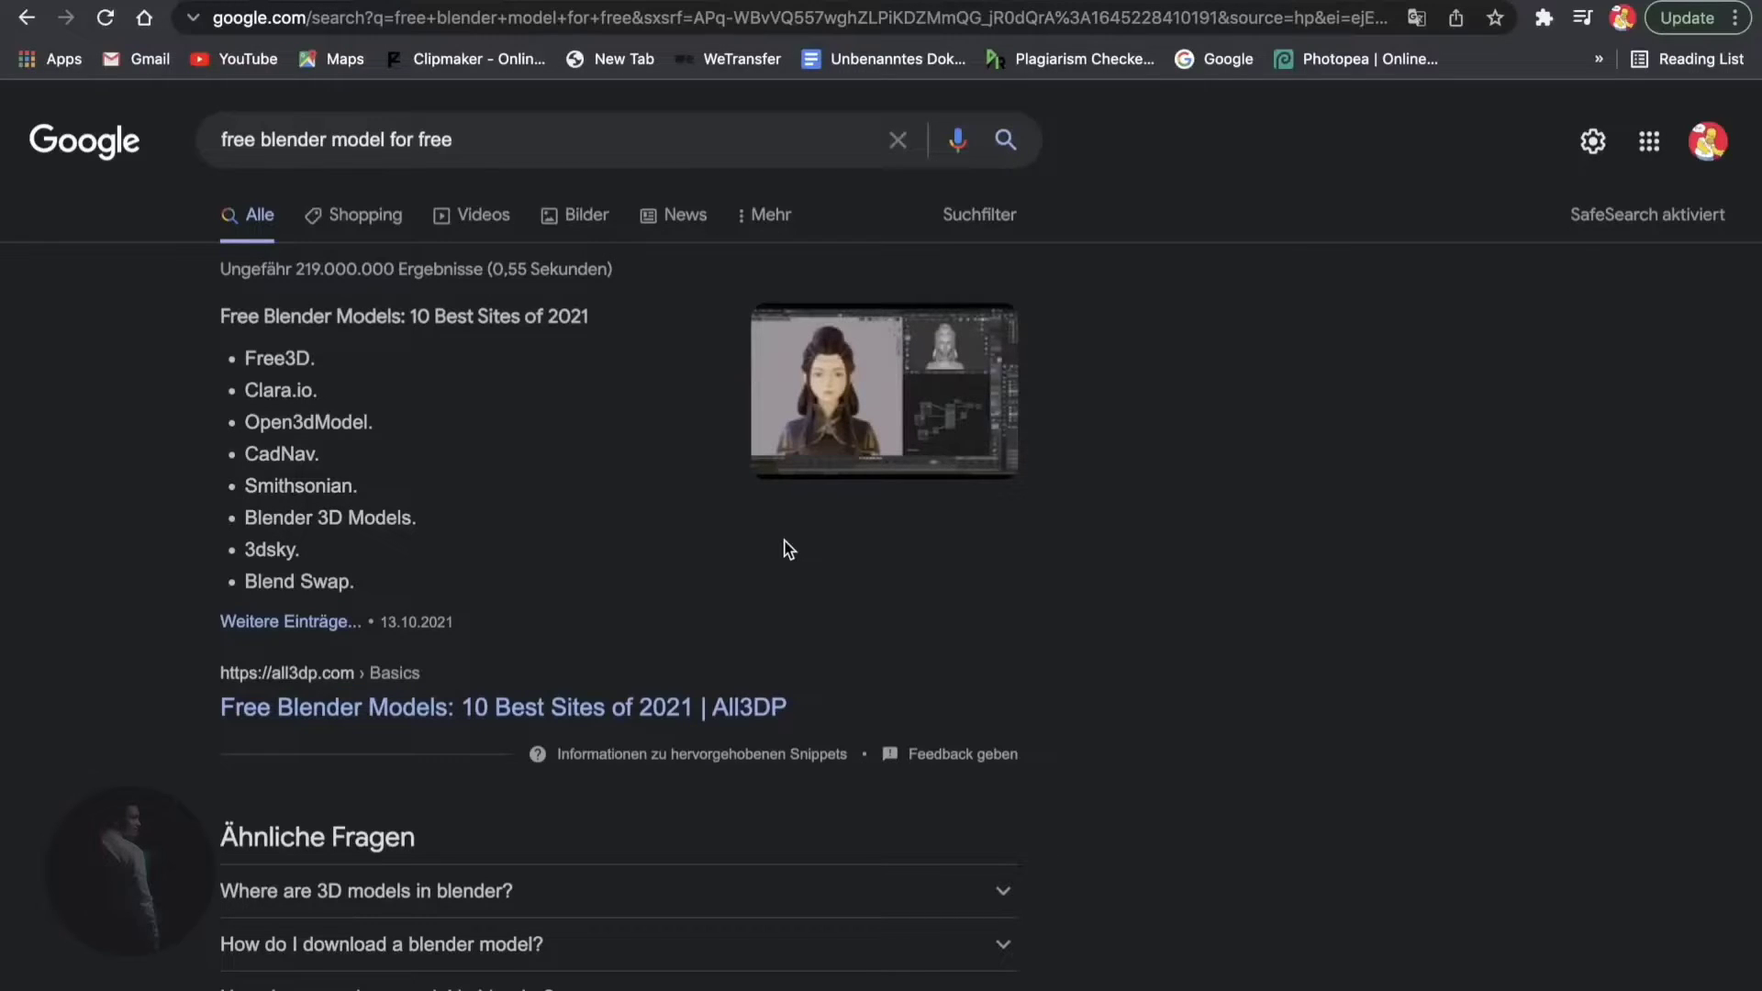
scroll(787, 548, "down", 5)
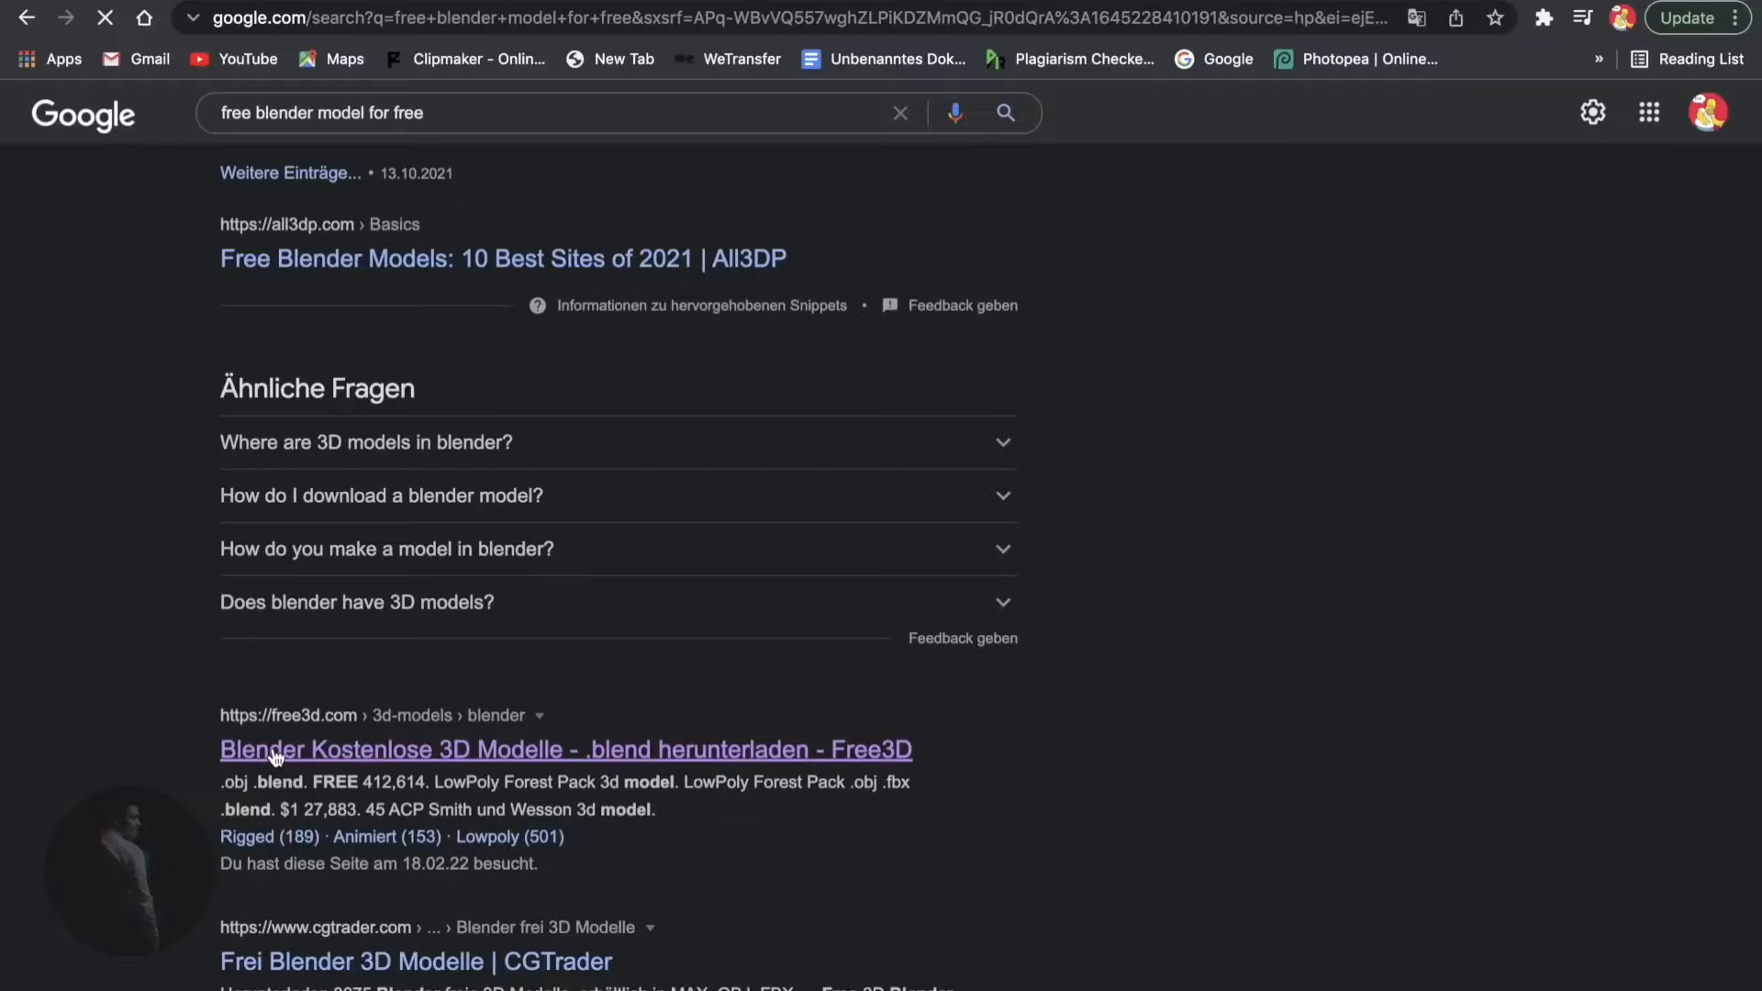
- Browse the Free3D model grid and open the Grundnetz Bereit Zum Aufrüsten model page
scroll(643, 954, "down", 3)
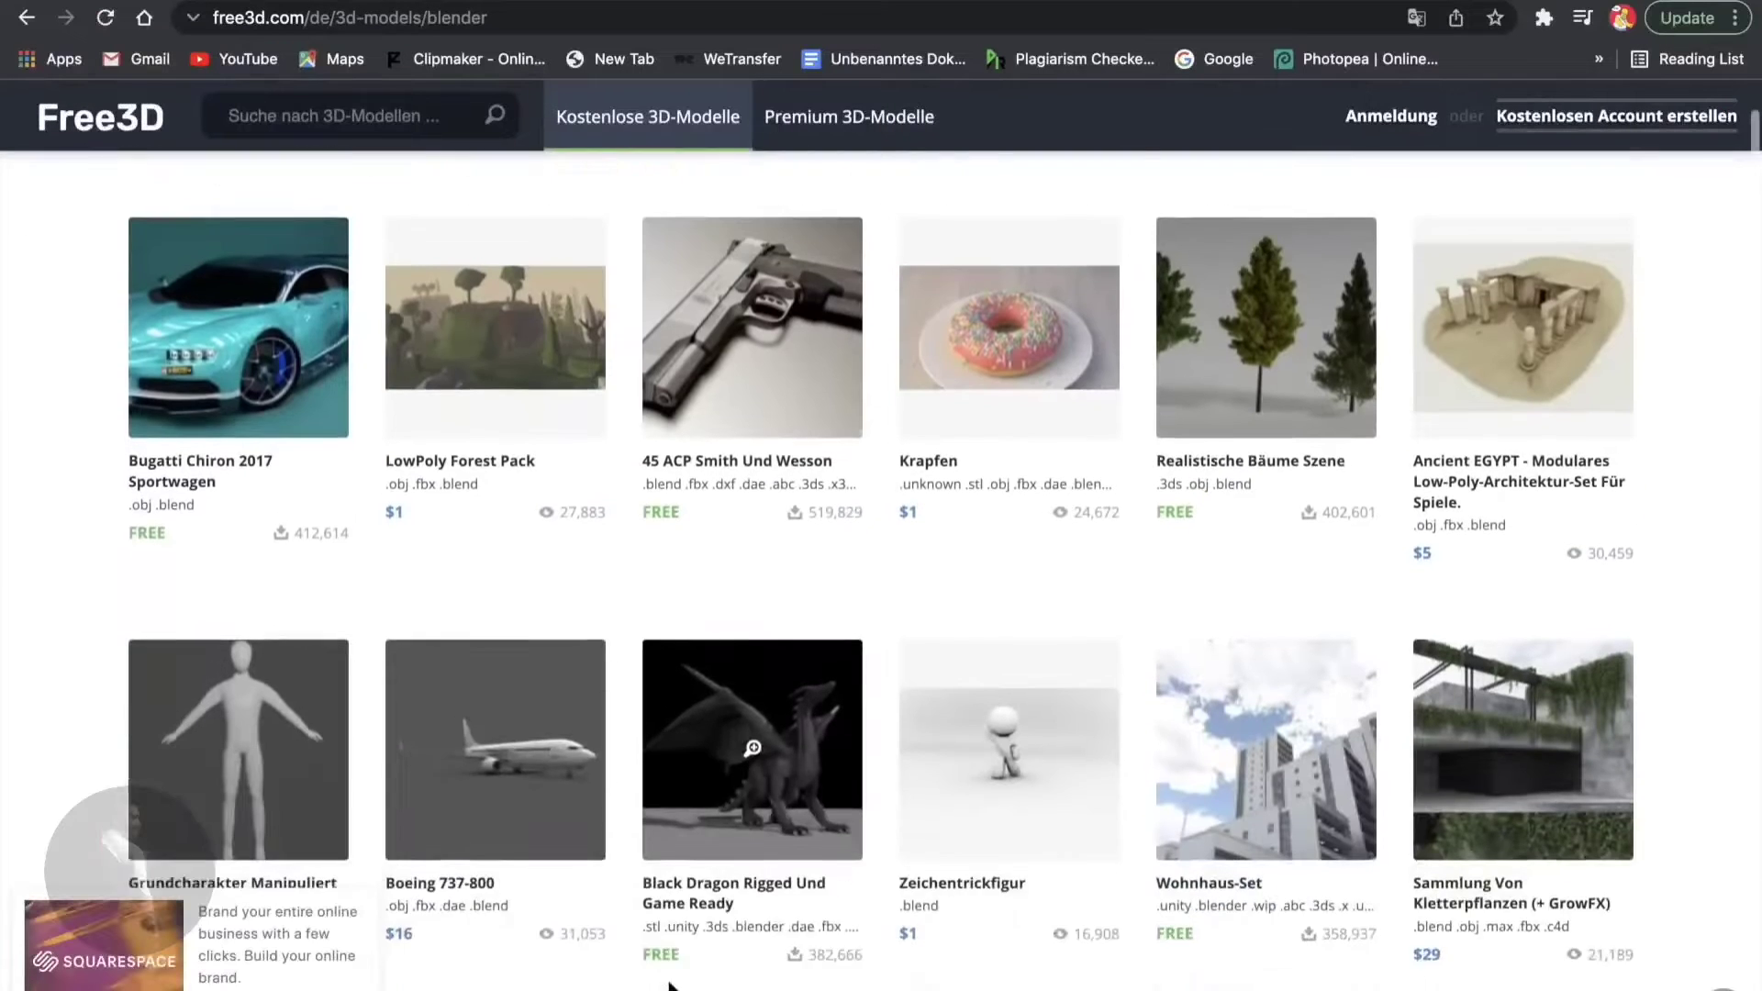
scroll(668, 986, "down", 7)
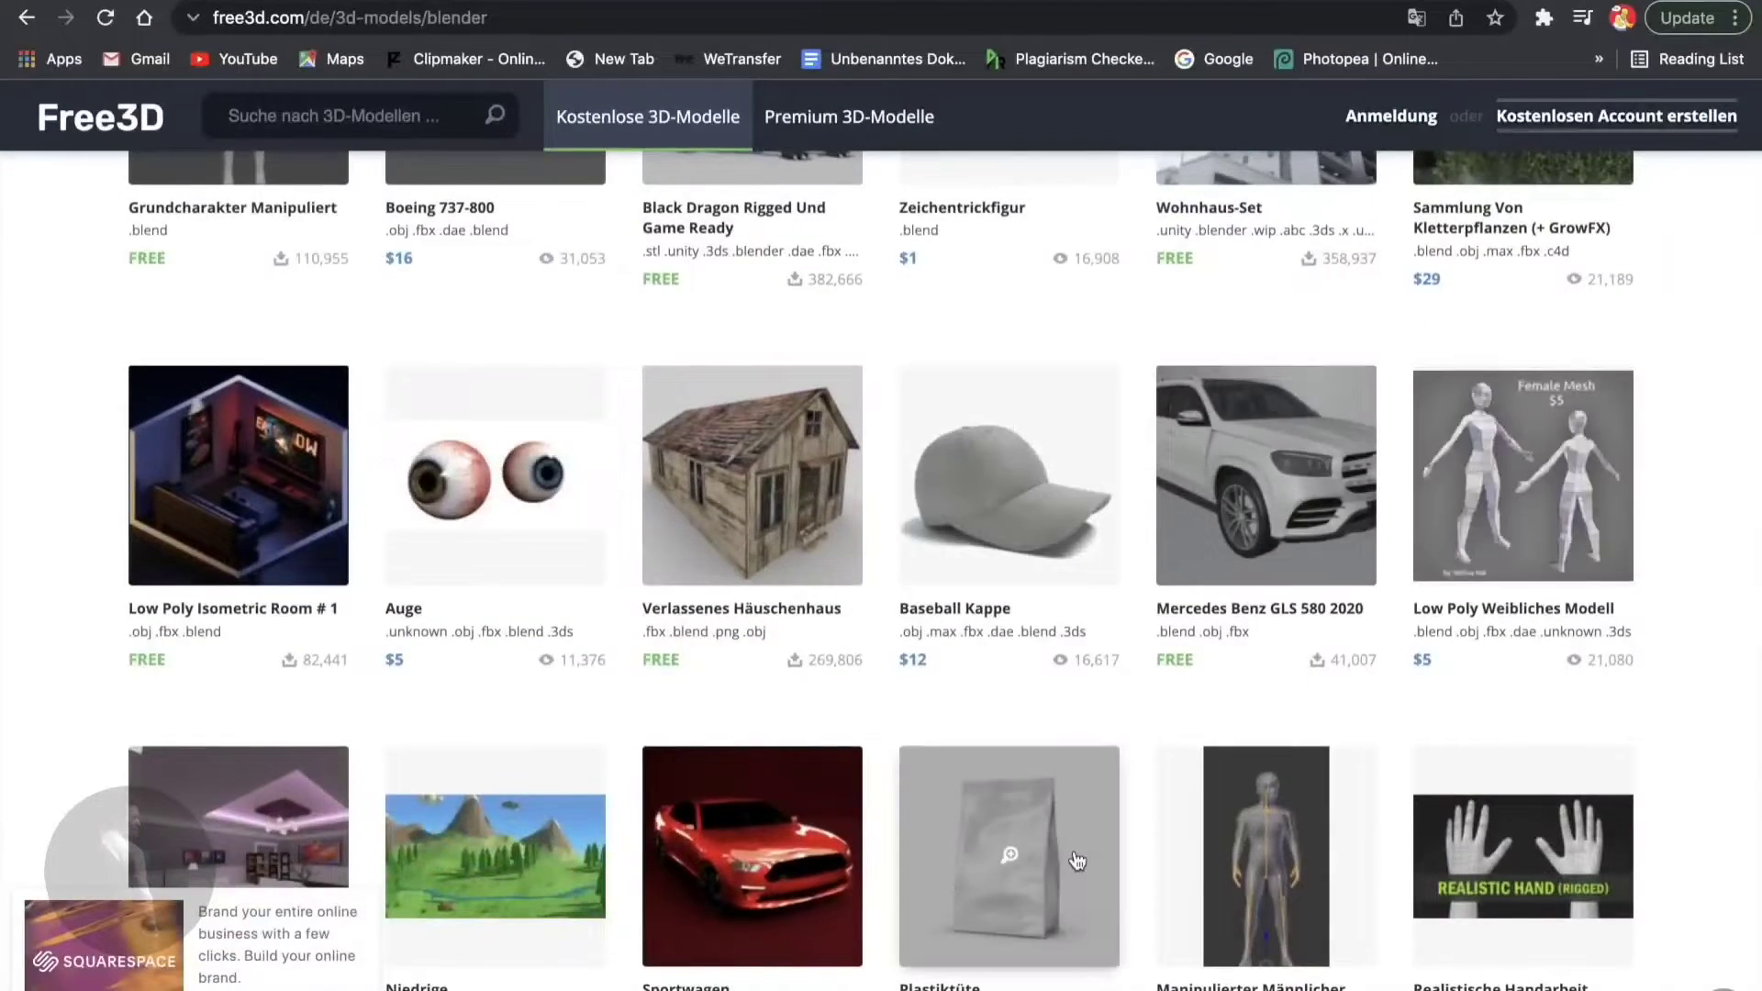
scroll(1077, 860, "up", 4)
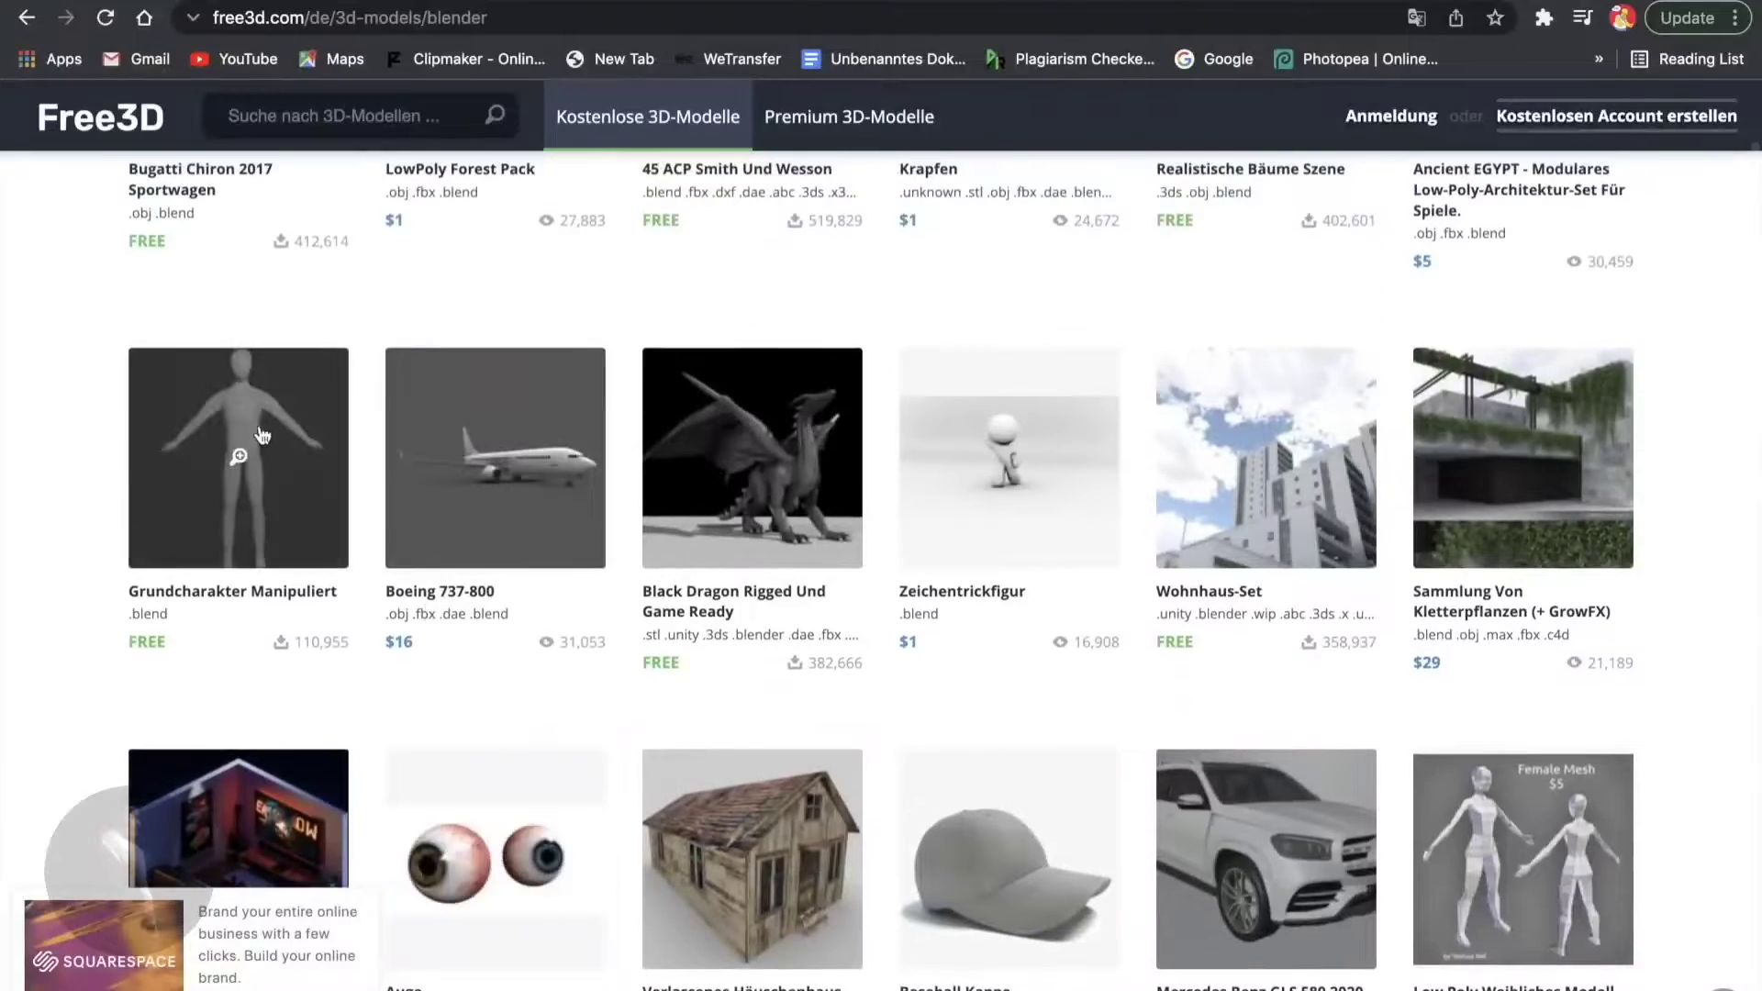
scroll(262, 436, "down", 14)
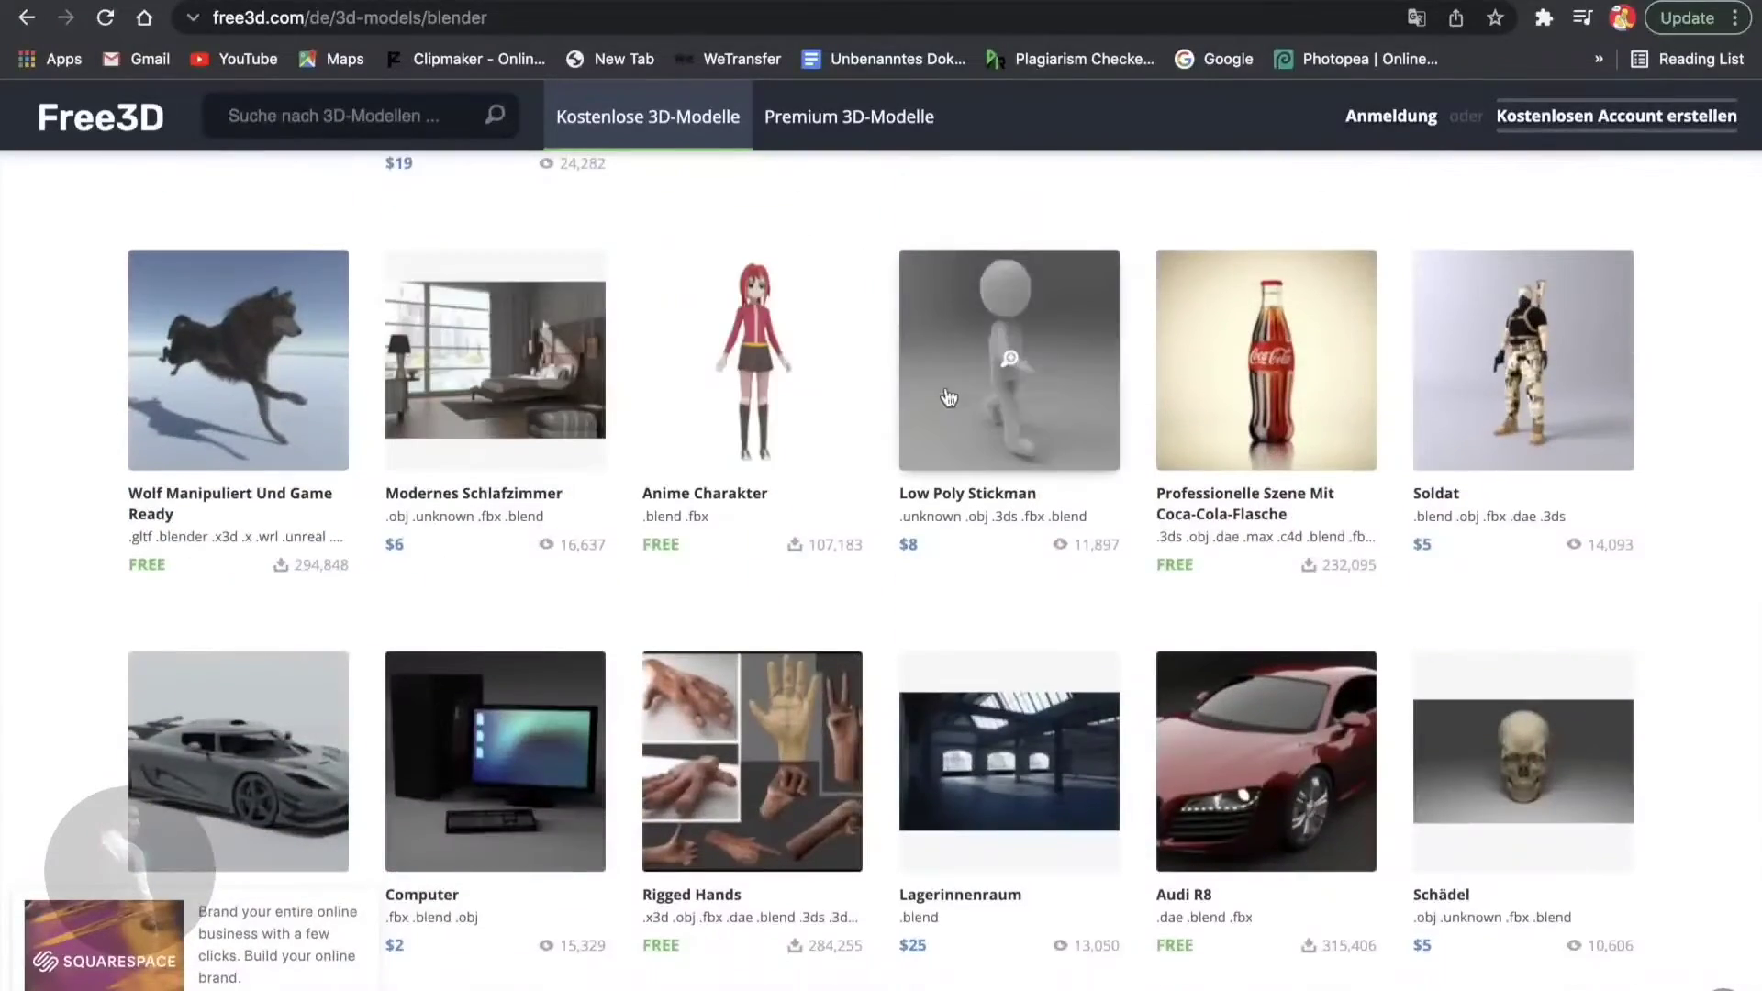
scroll(1014, 411, "down", 18)
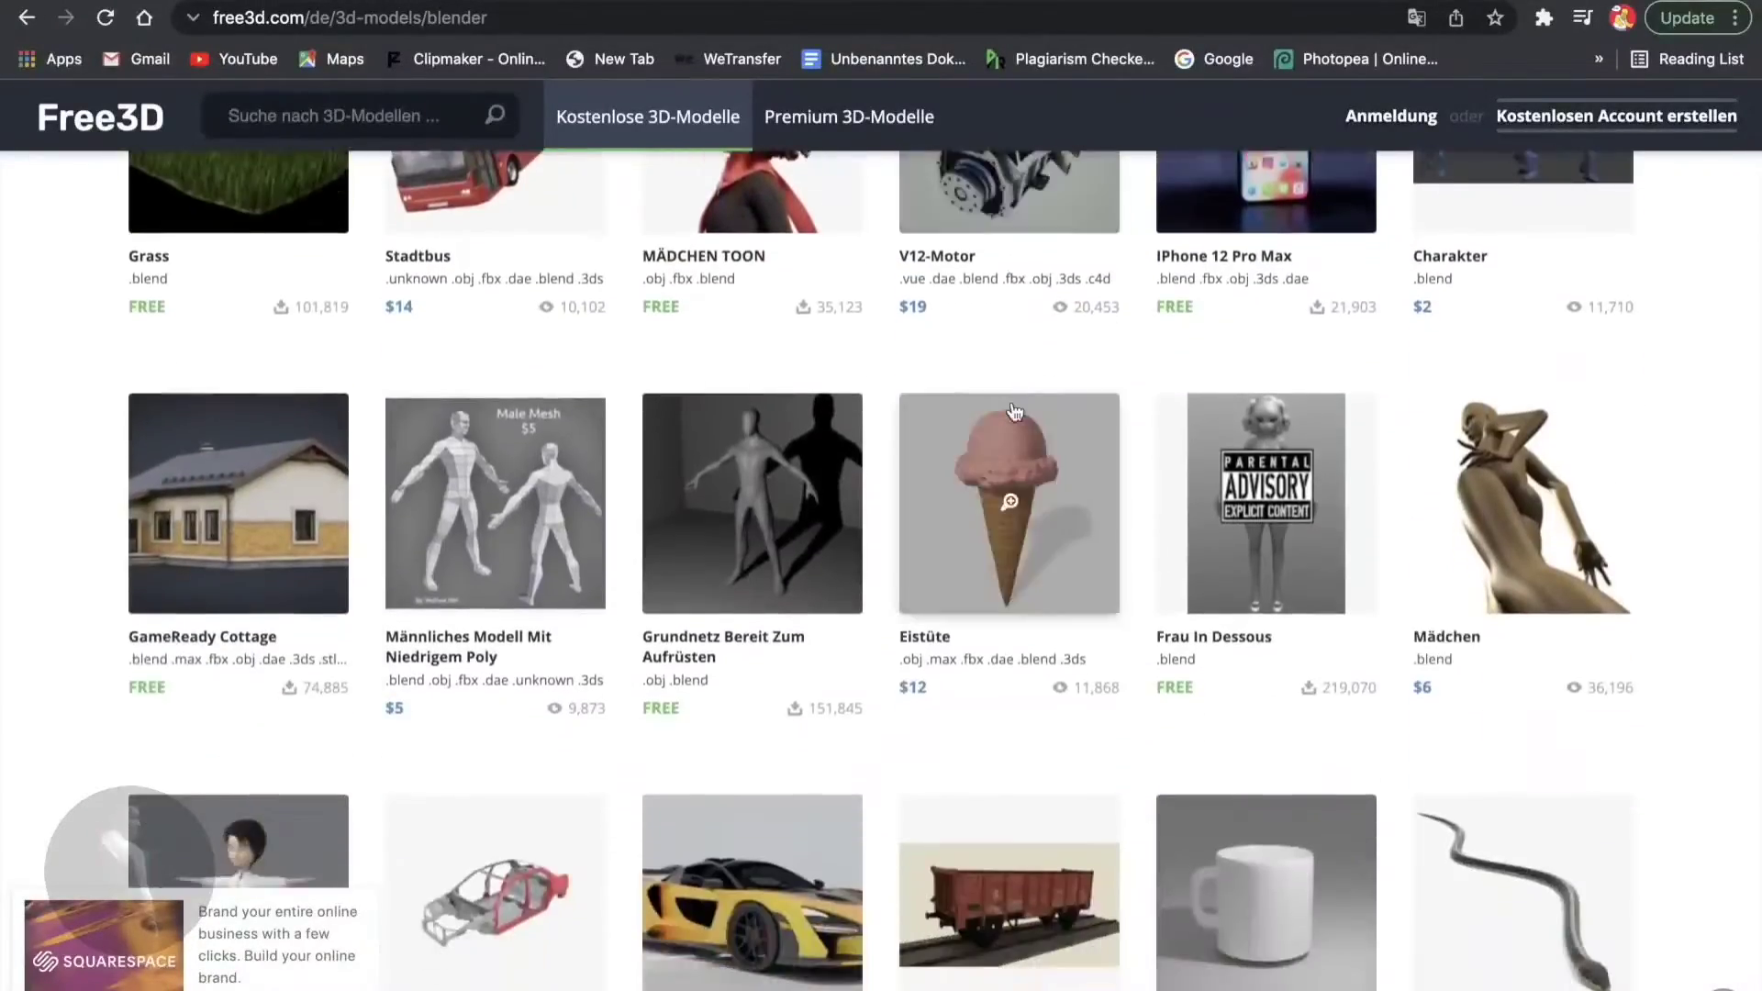
scroll(945, 383, "down", 3)
scroll(946, 384, "up", 9)
scroll(734, 636, "down", 2)
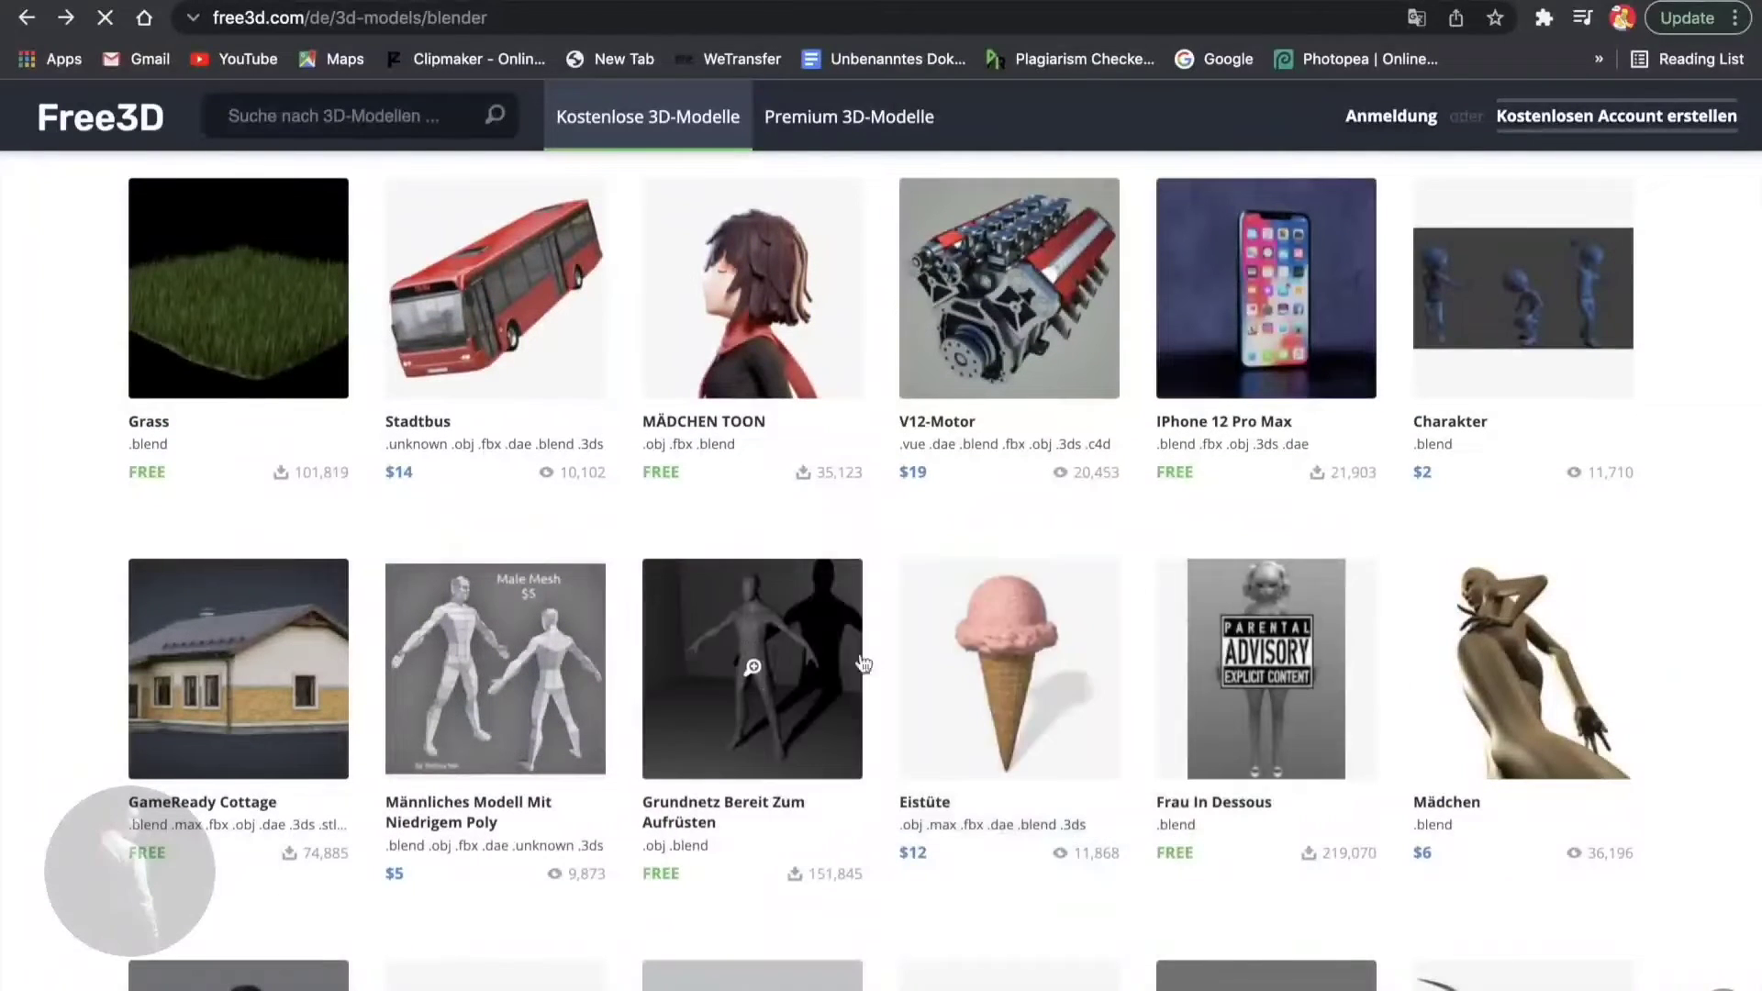
left_click(800, 635)
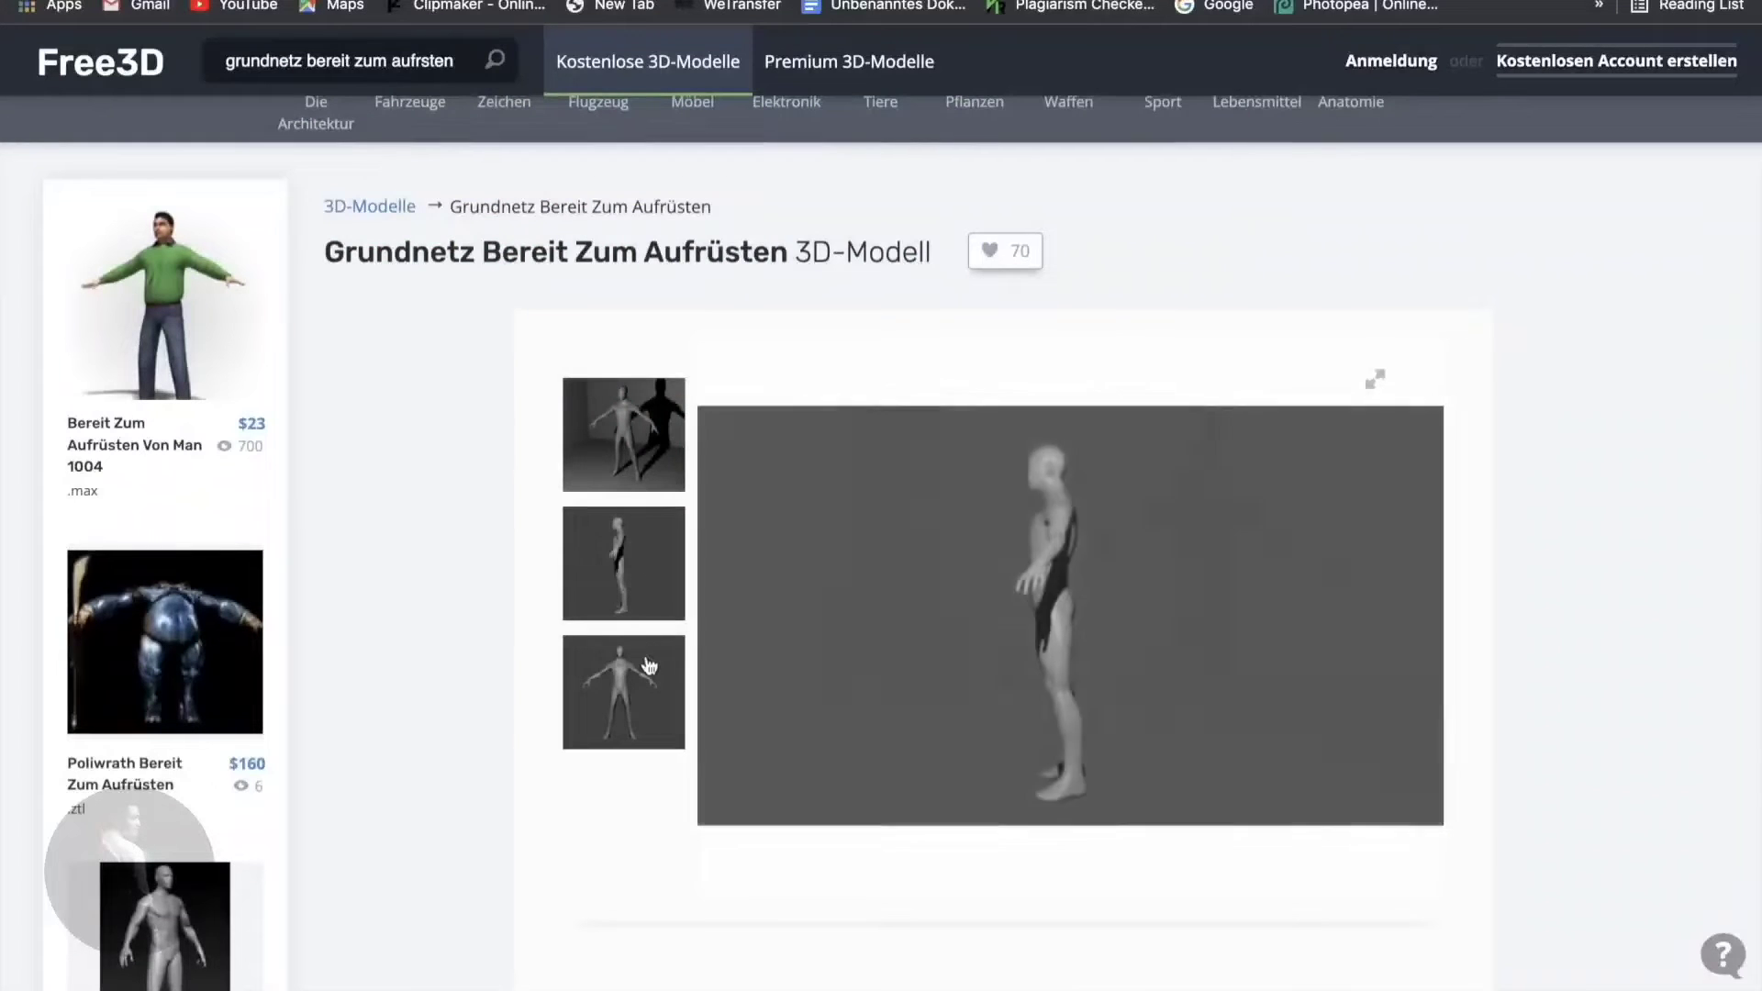
- Download the Base_Mesh zip file and drag it onto the desktop
scroll(1179, 558, "down", 5)
left_click(1345, 540)
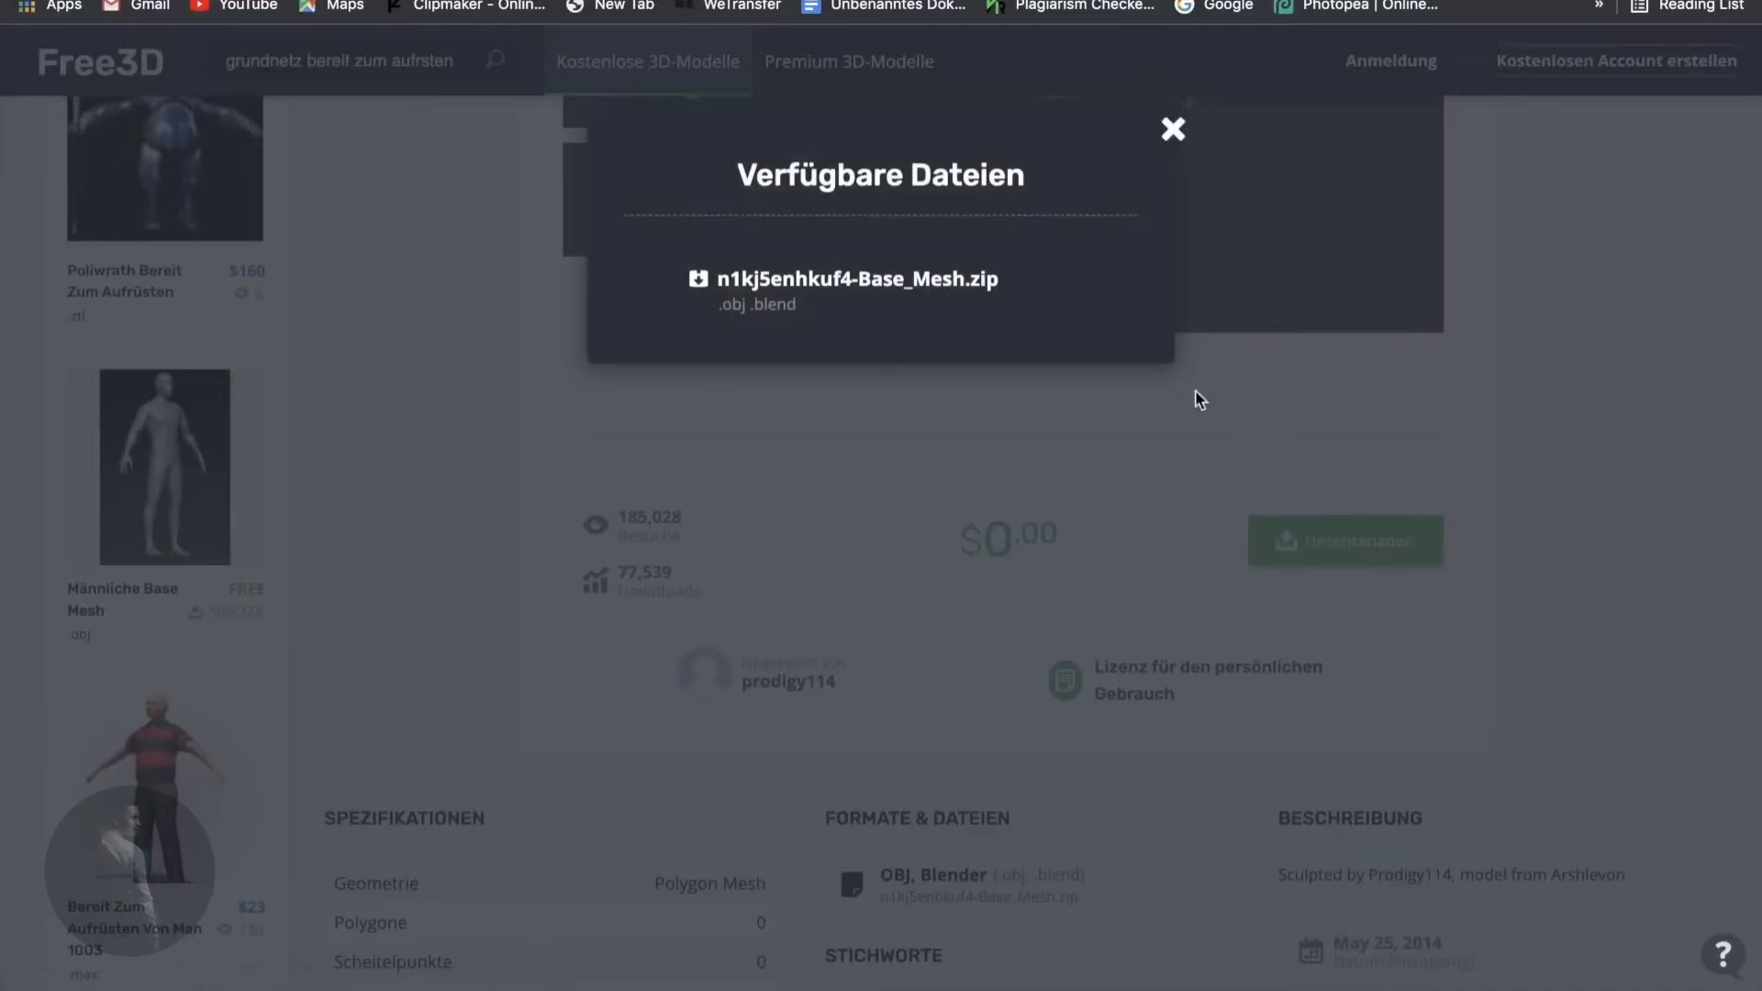
left_click(1022, 319)
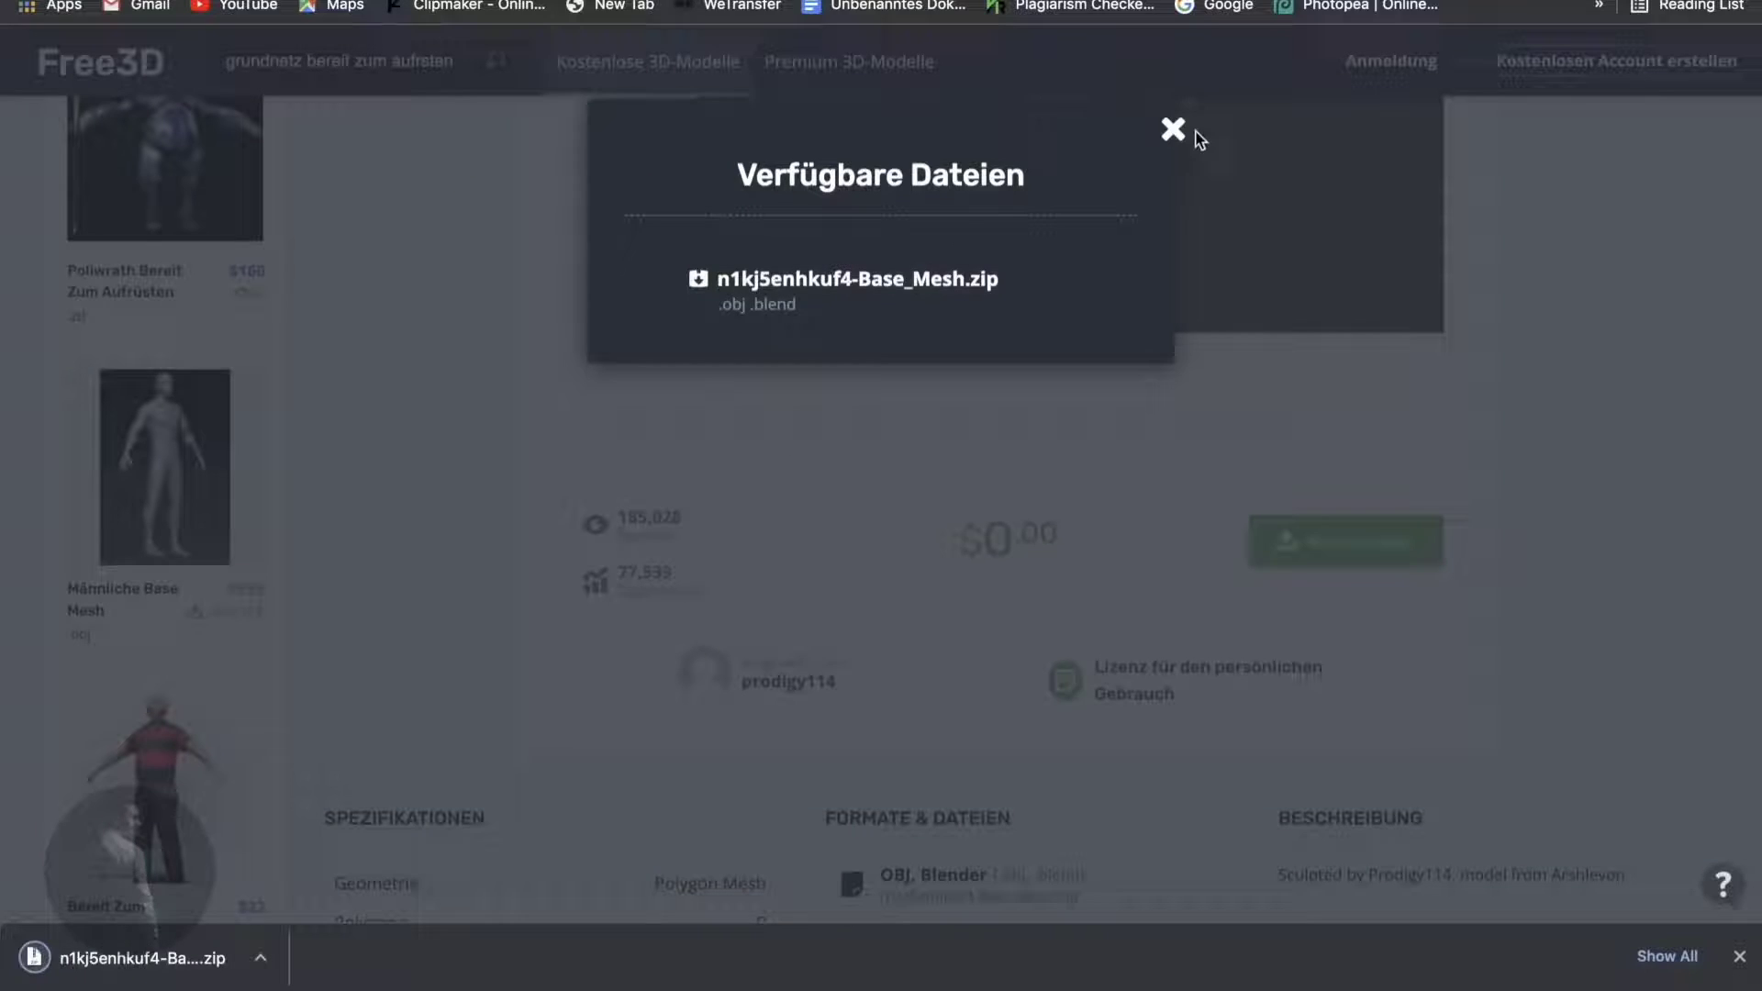
left_click(1175, 126)
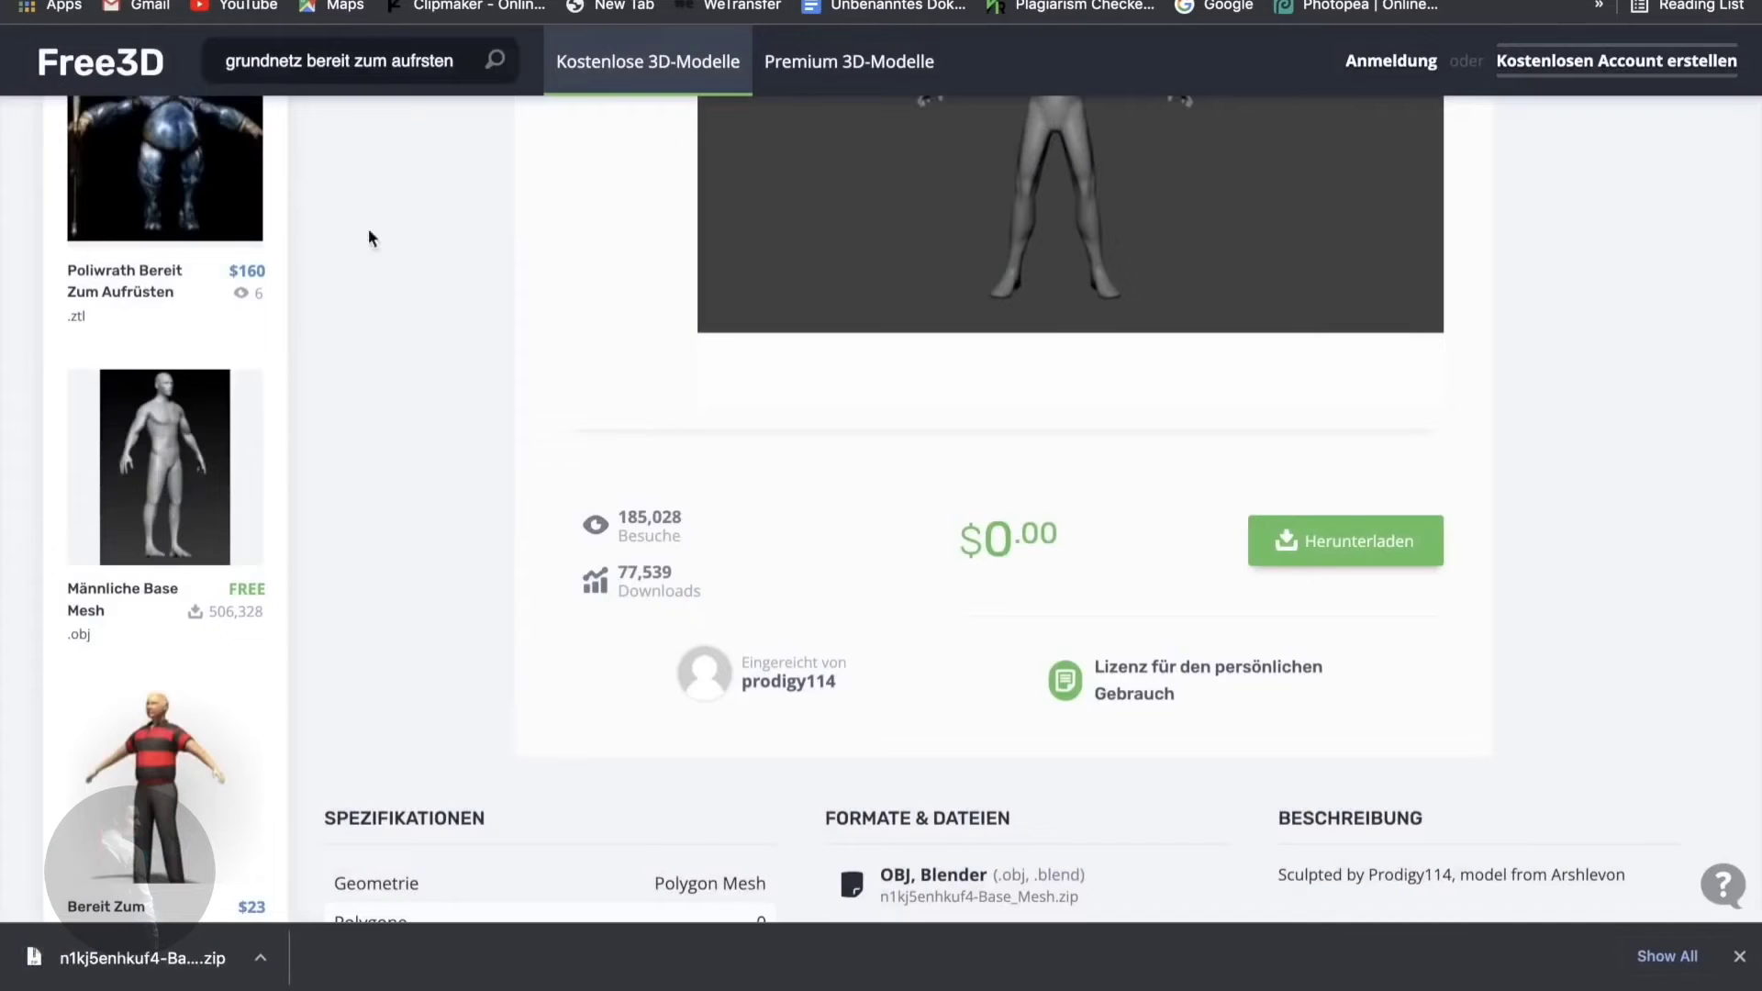
left_click(61, 0)
left_click_drag(624, 830, 286, 728)
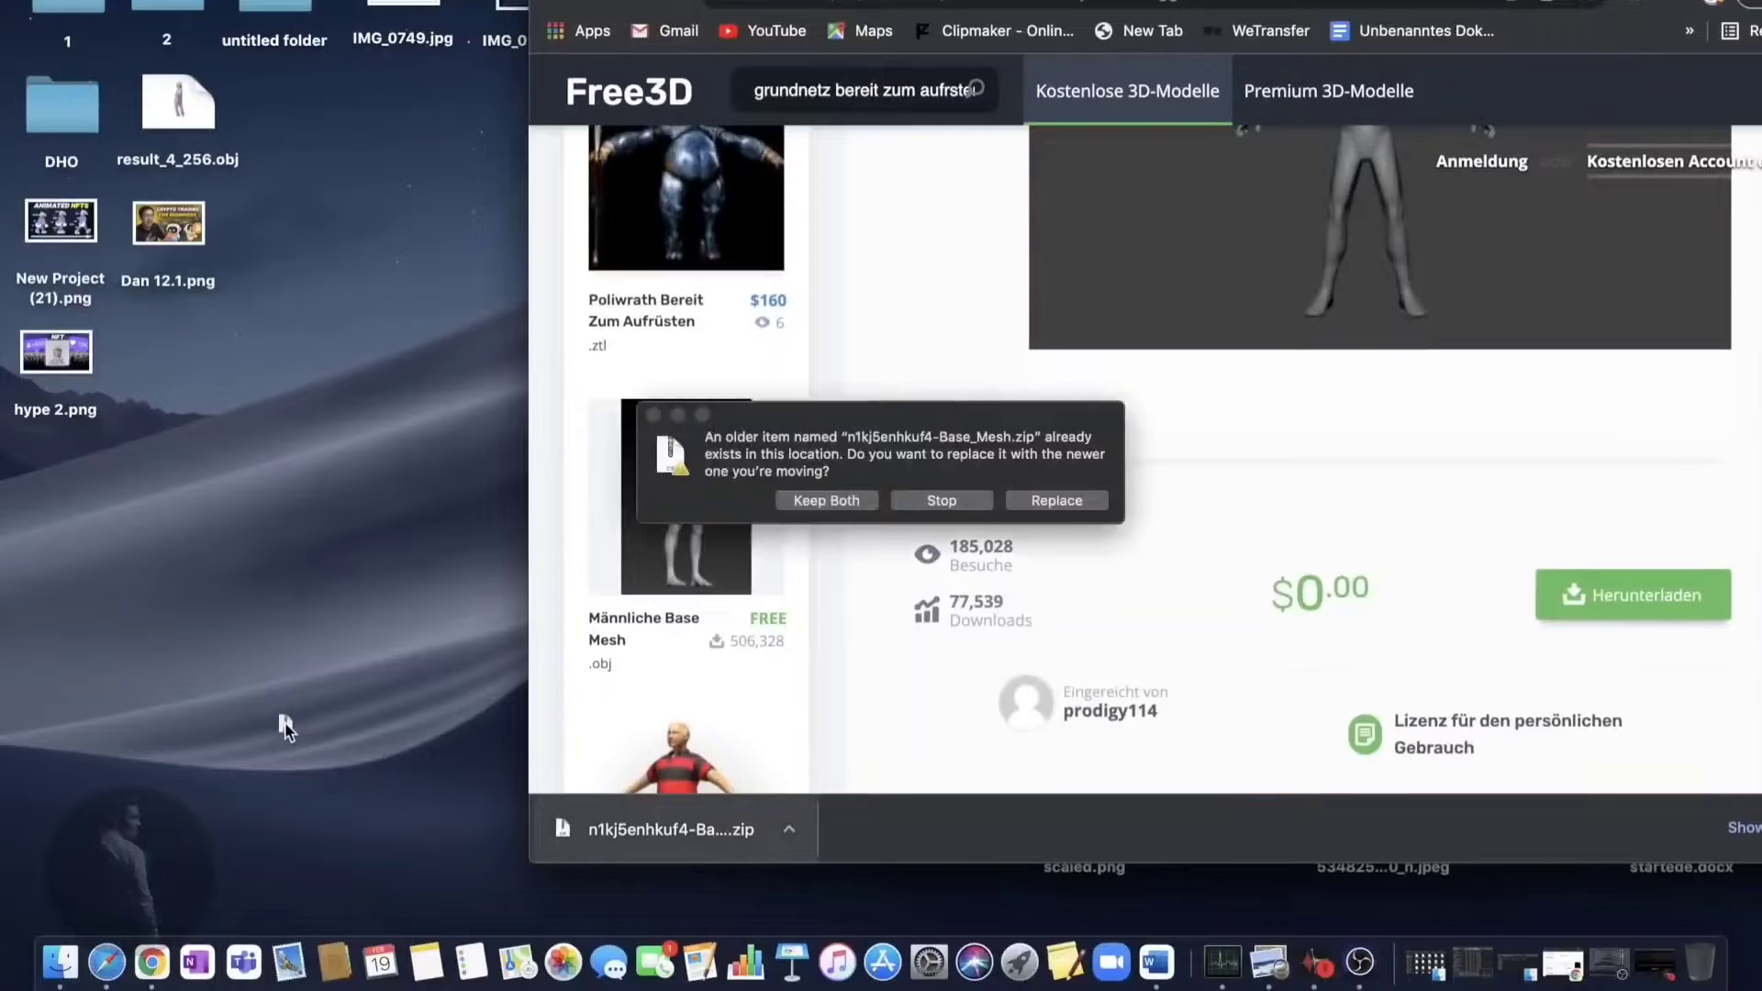
- Replace the older zip, extract it, and check the folder holds Base Mesh sculpt 2.blend and .obj
left_click(1056, 500)
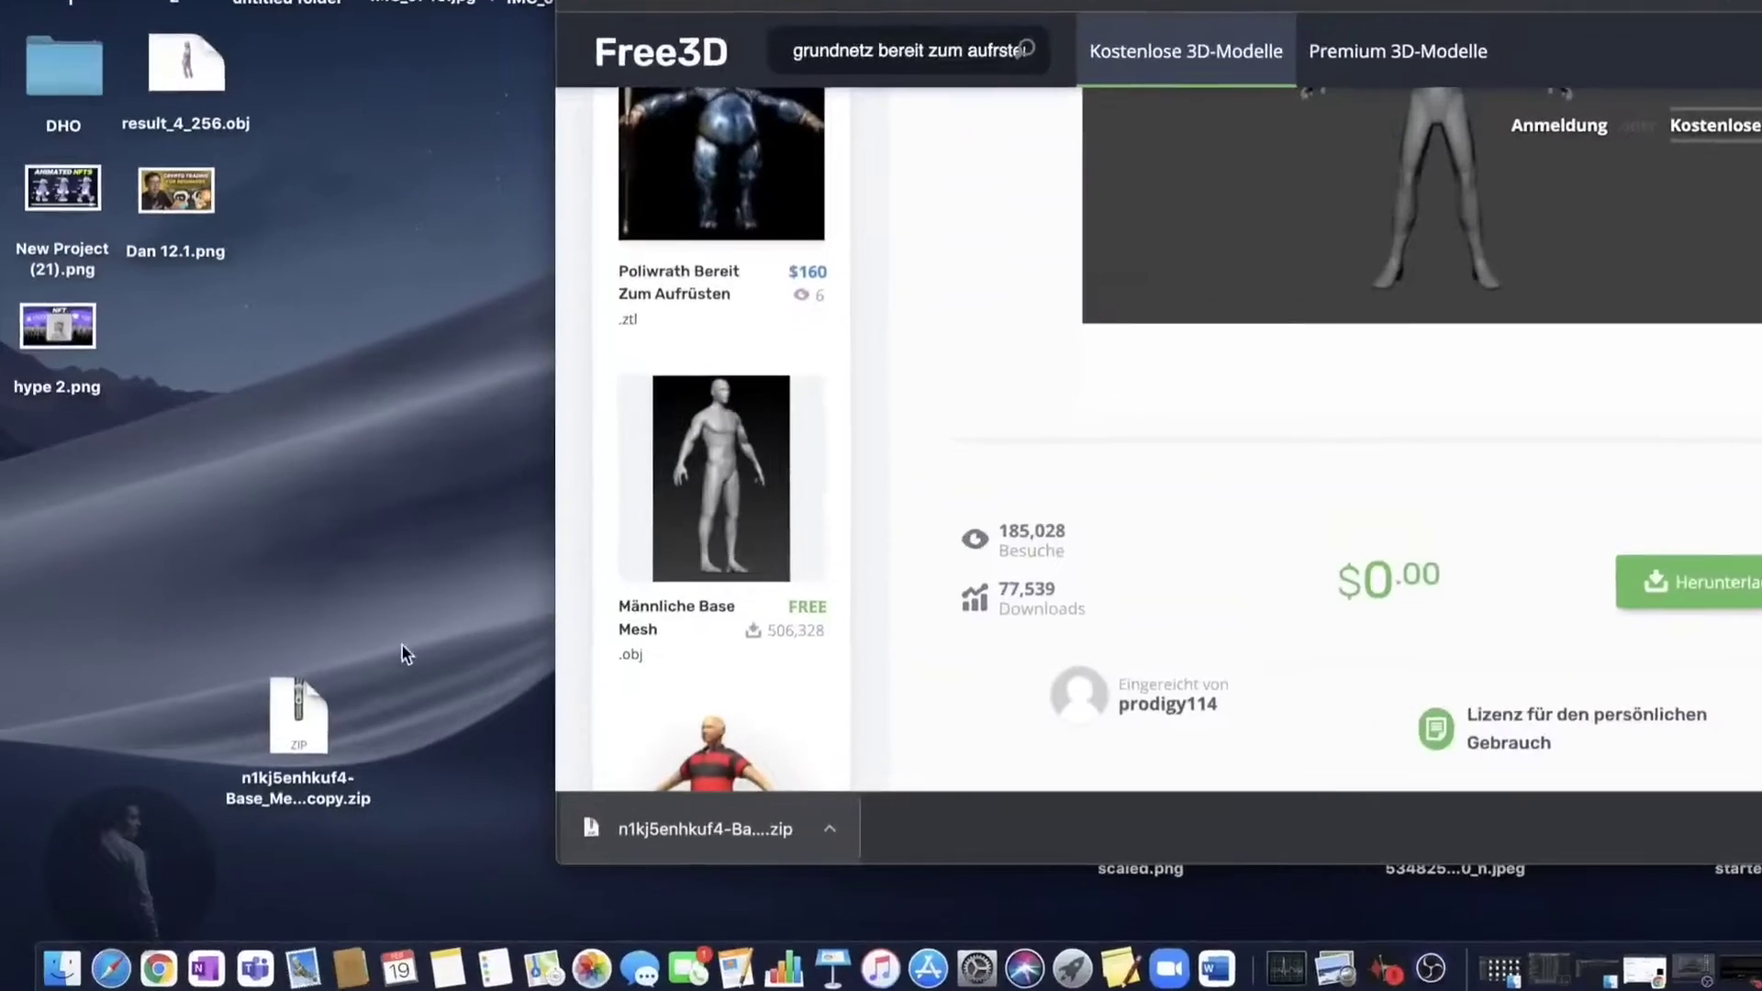
left_click(292, 734)
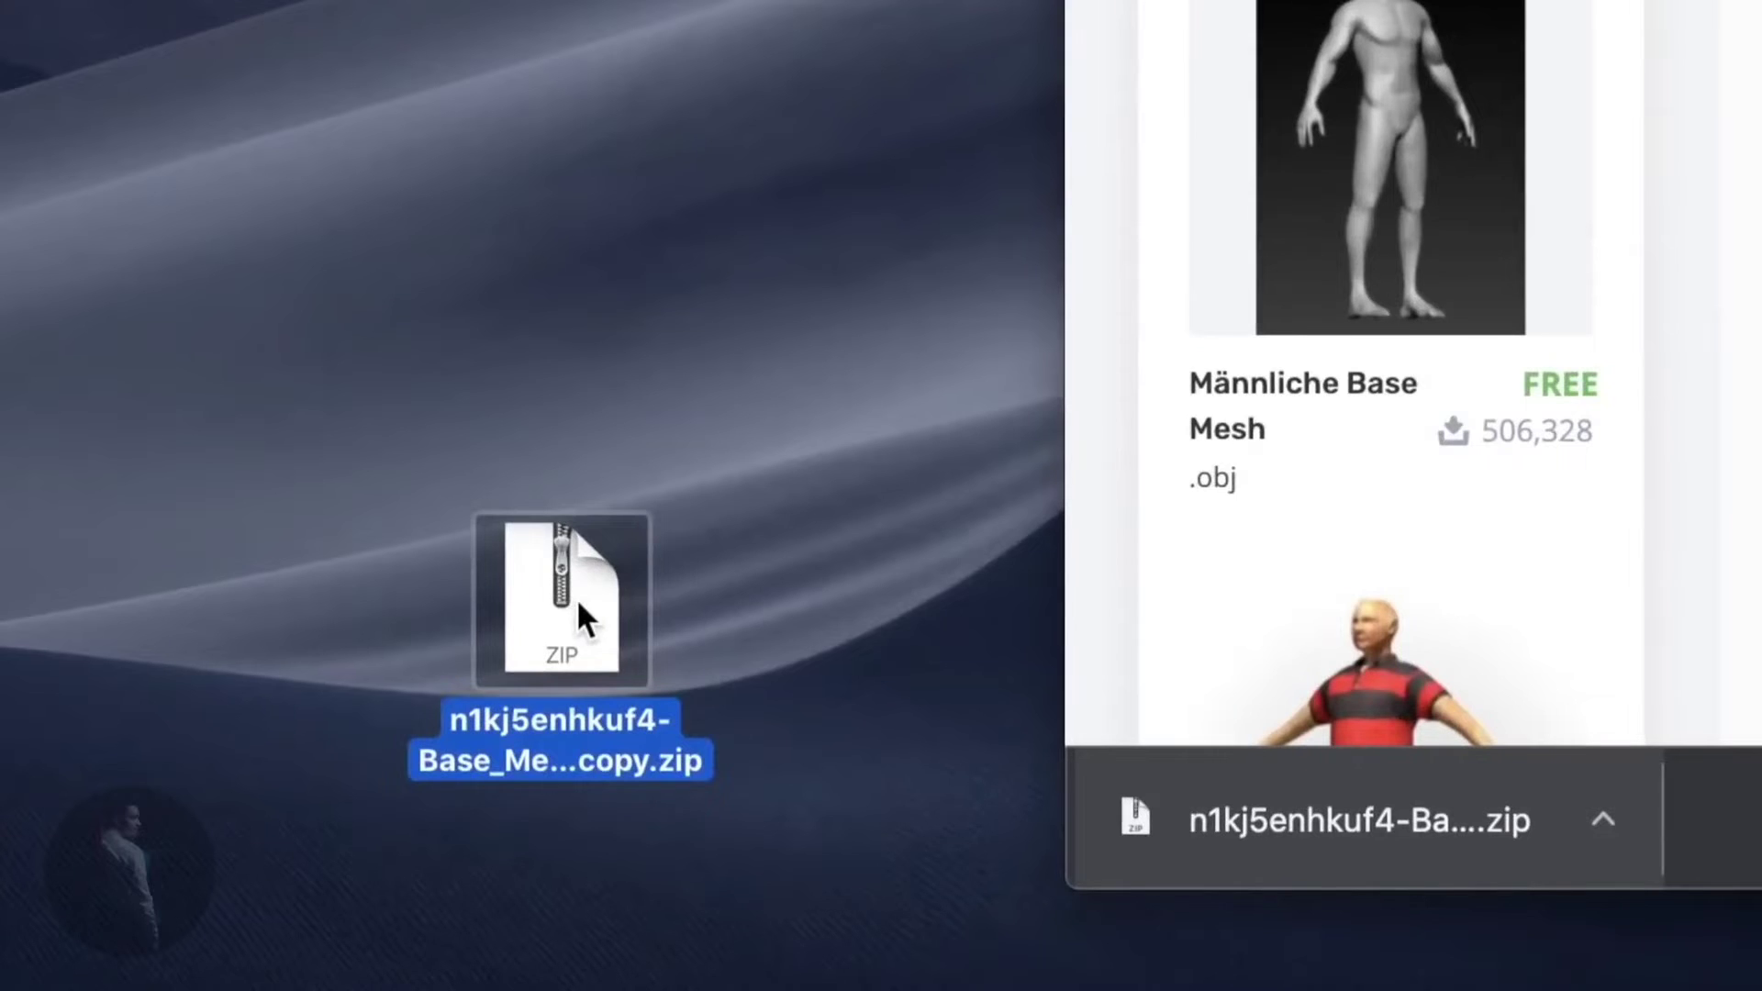
double_click(578, 603)
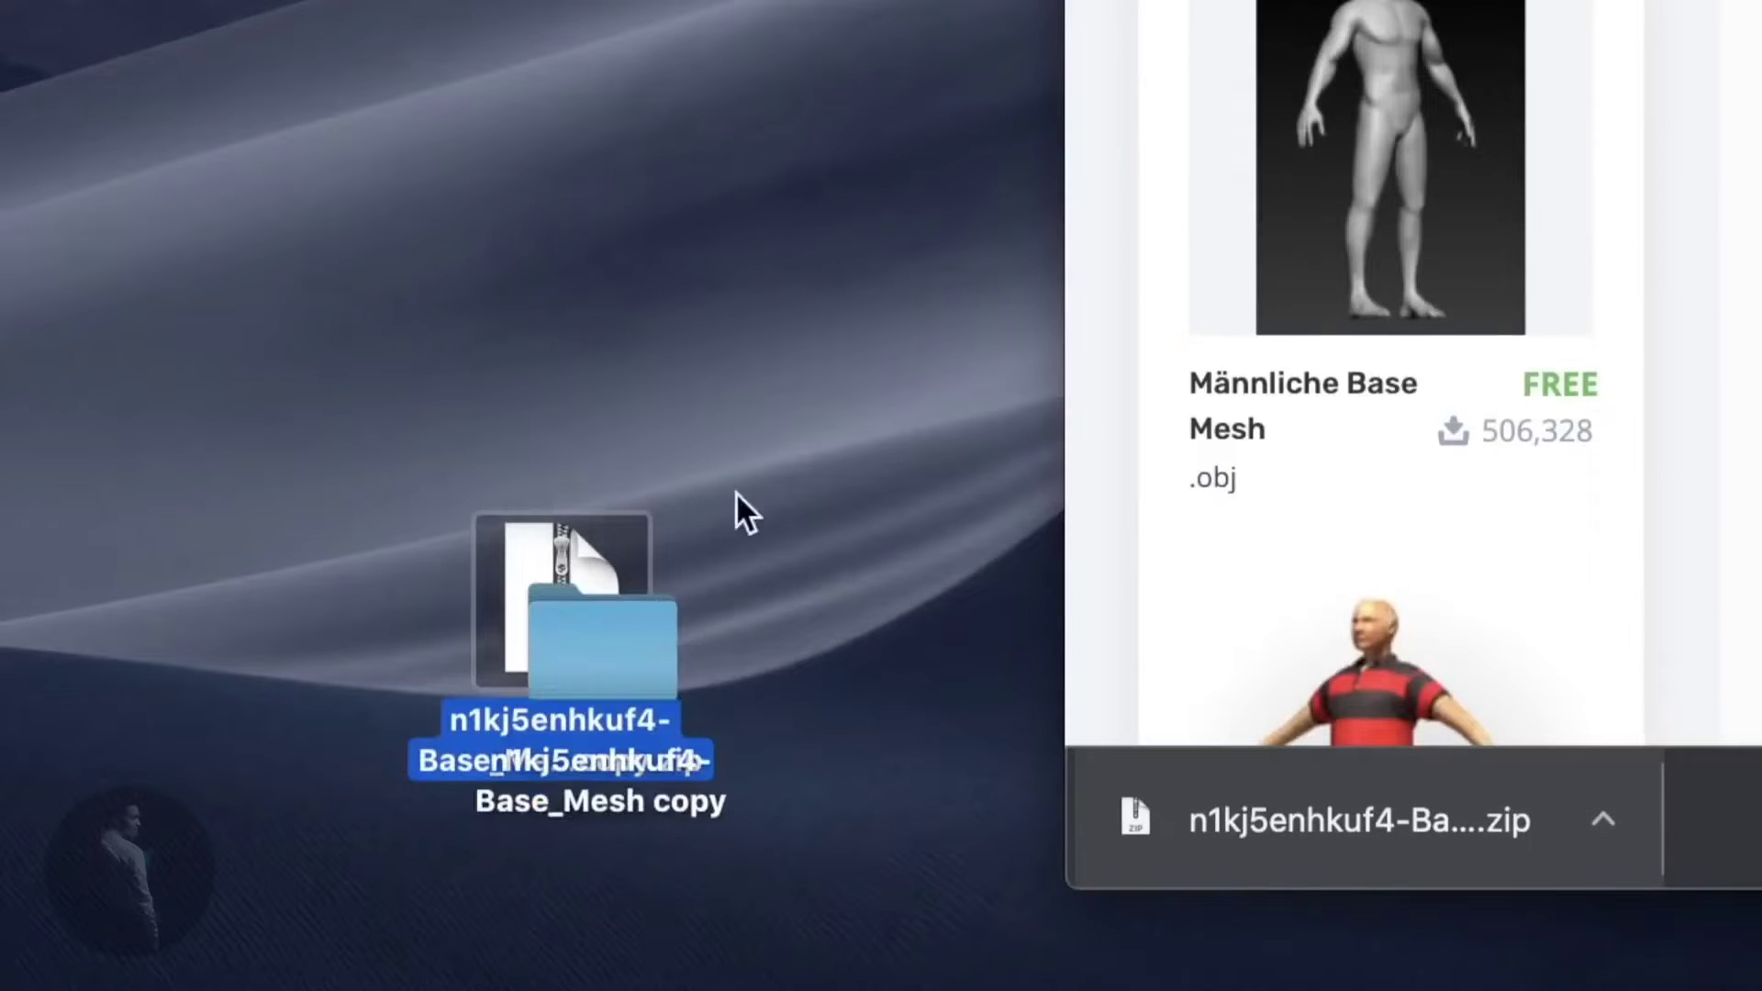
left_click_drag(621, 189, 660, 275)
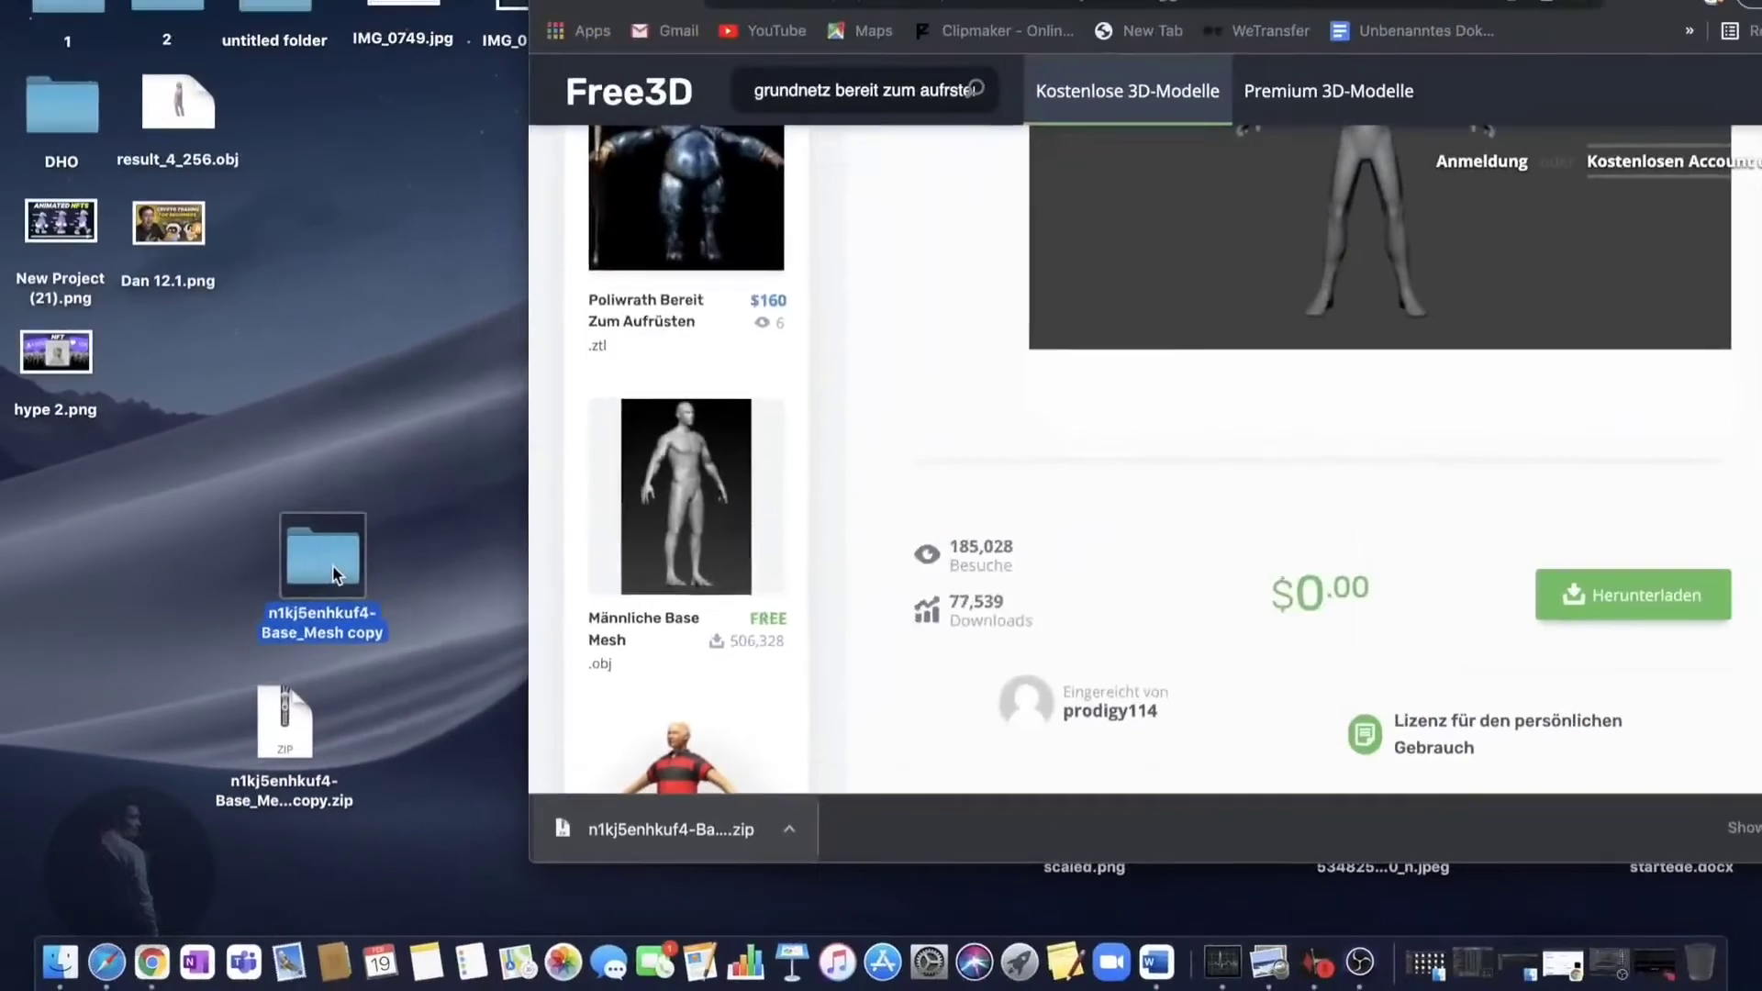
double_click(334, 571)
left_click(720, 304)
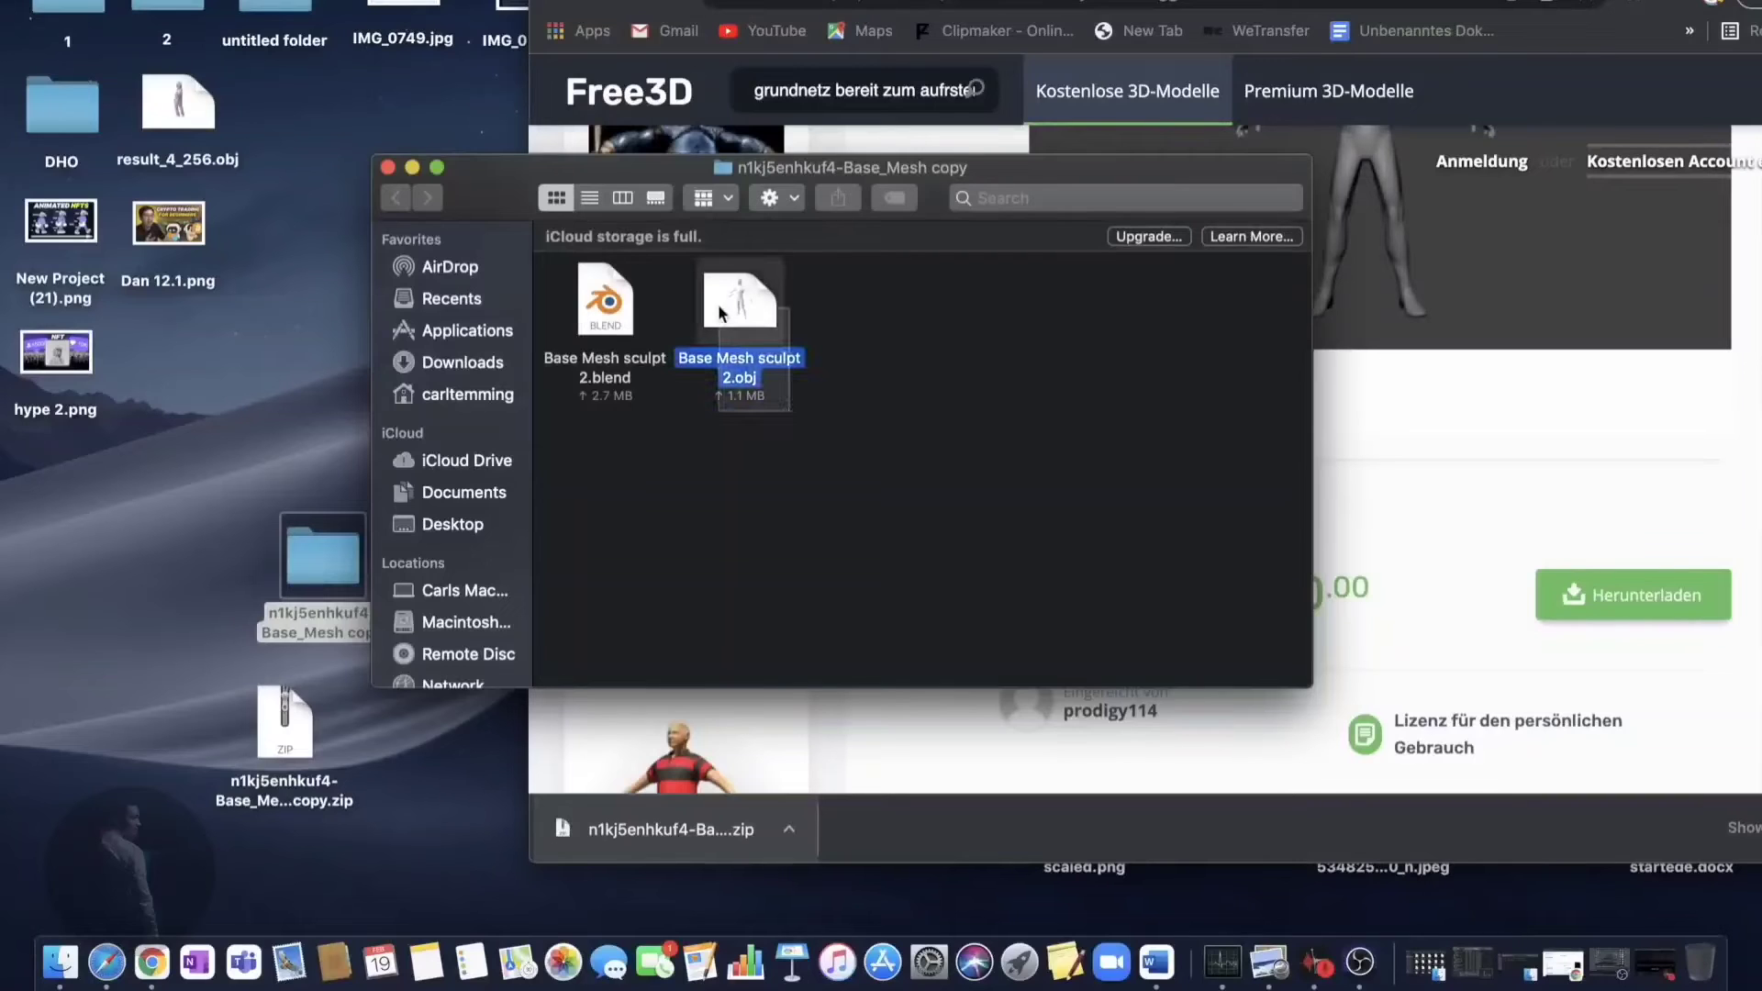
key("super+w")
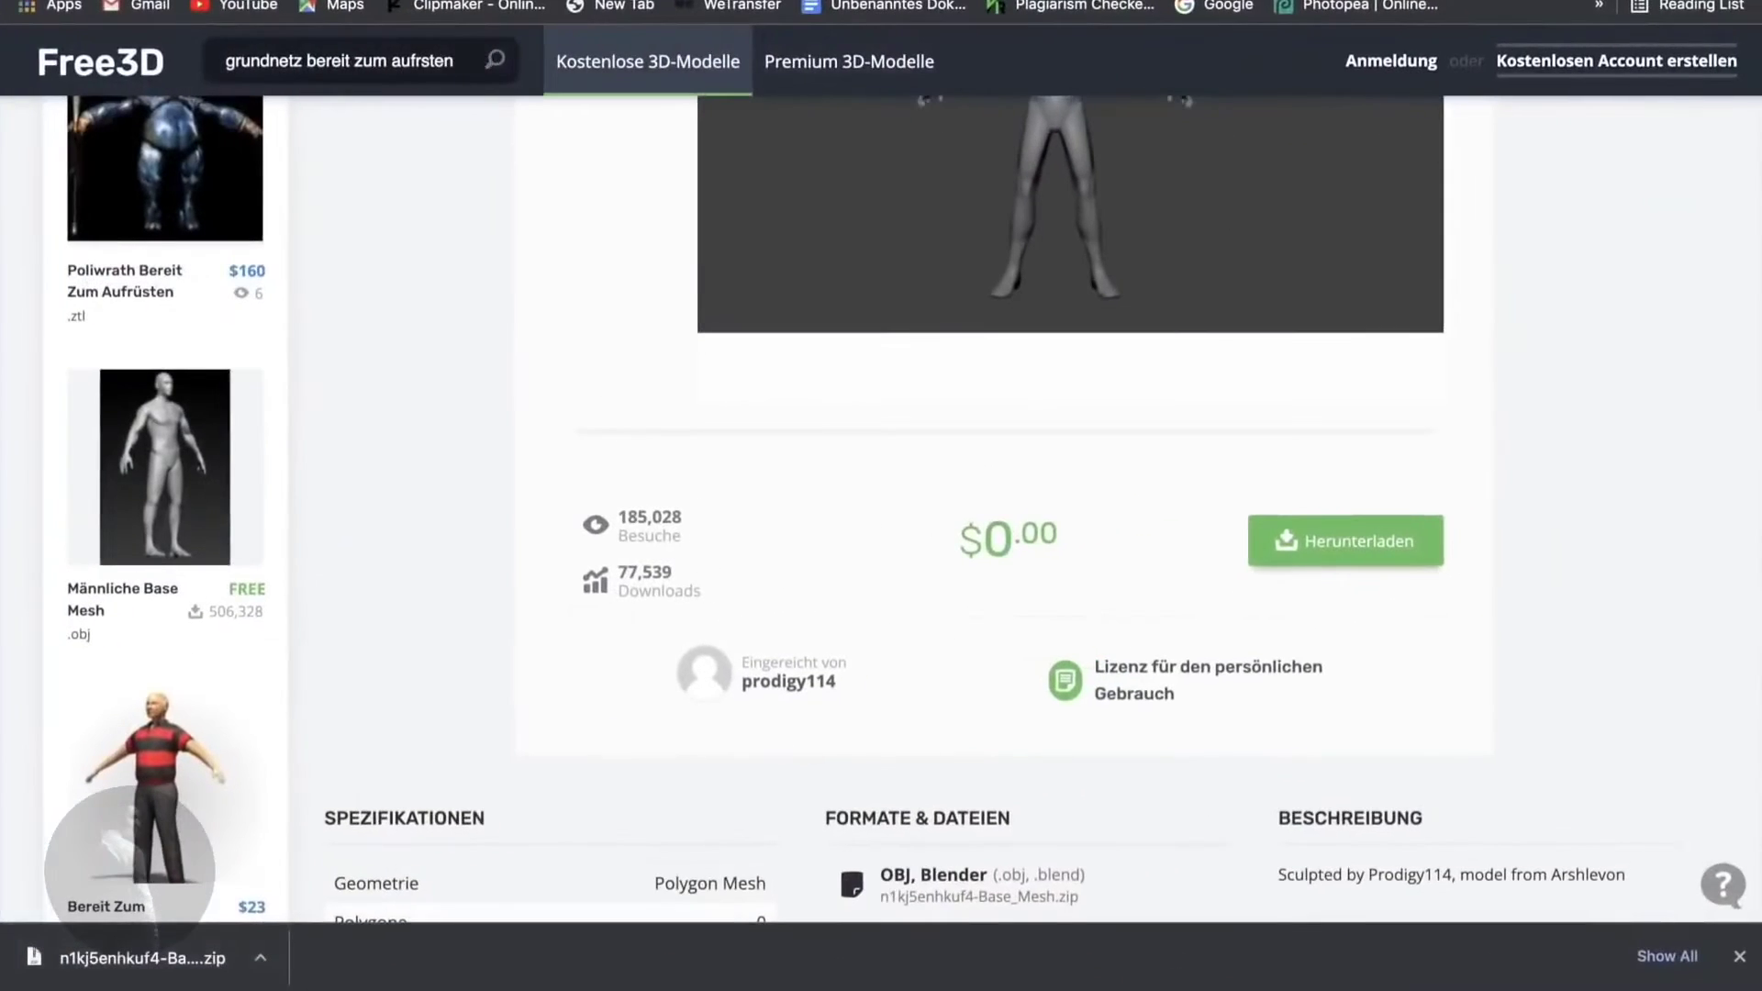
key("super+t")
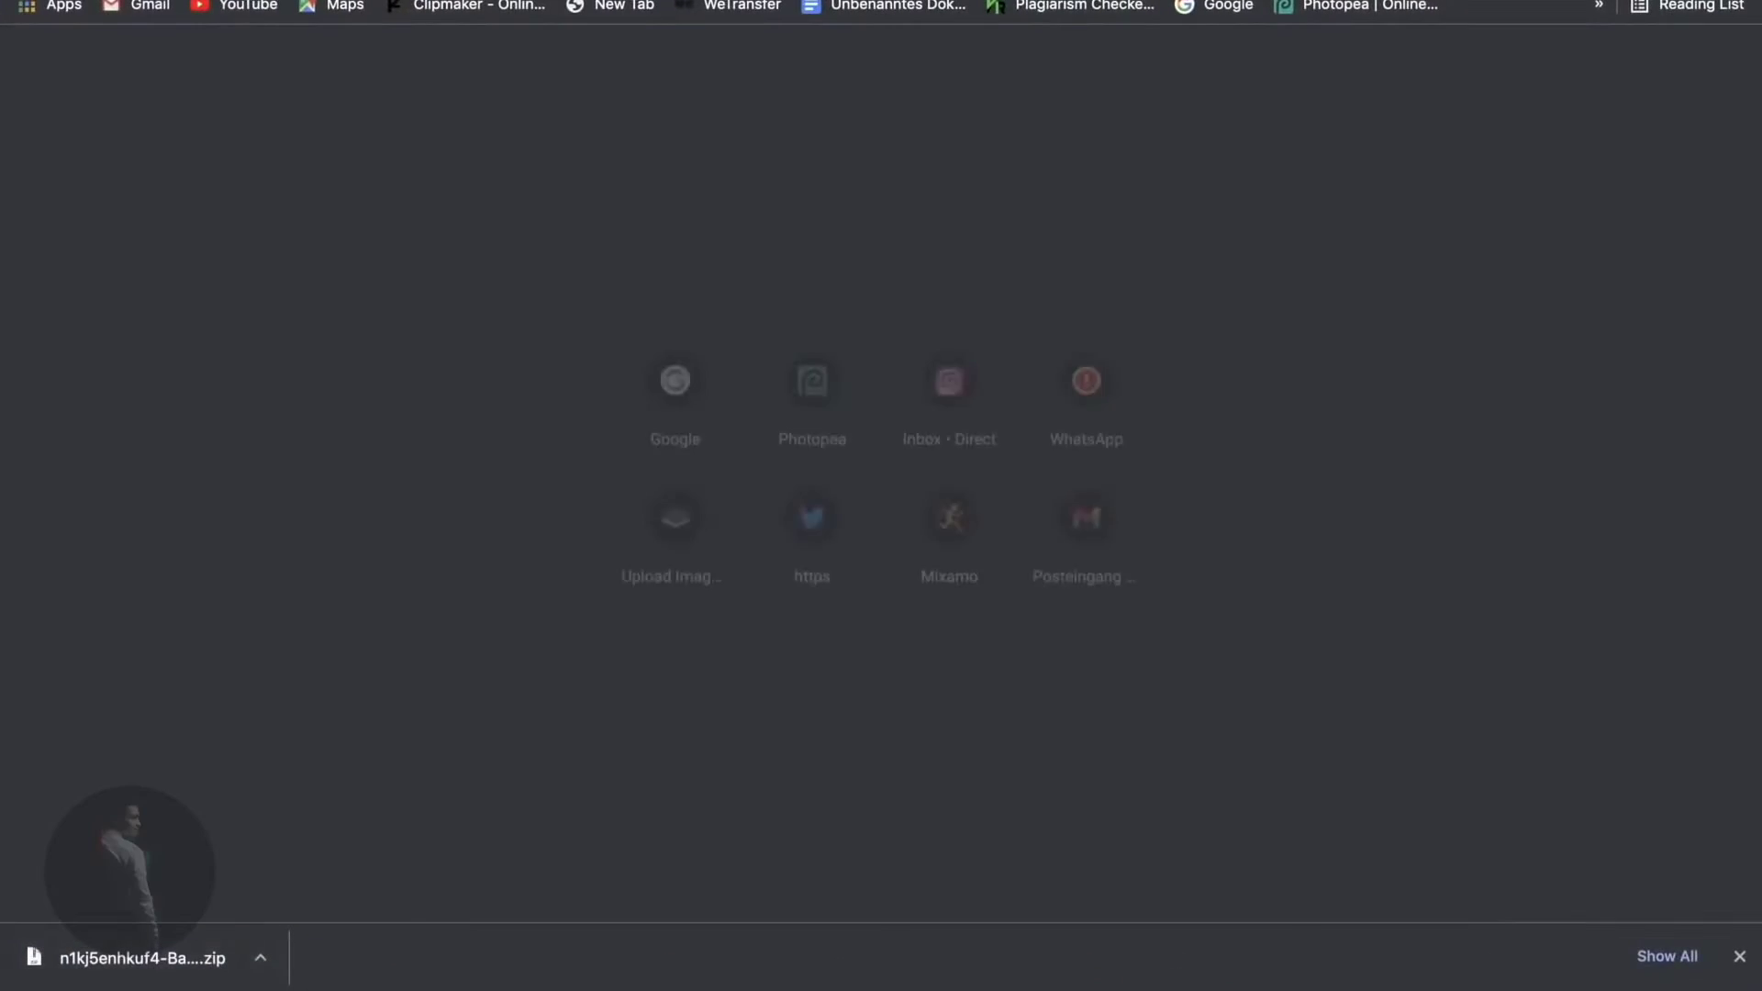
- Search Google for 'mixamo', open the Mixamo site and go to its free sign-up page
type("gle - google.com/?gws_rd=ssl")
key("Return")
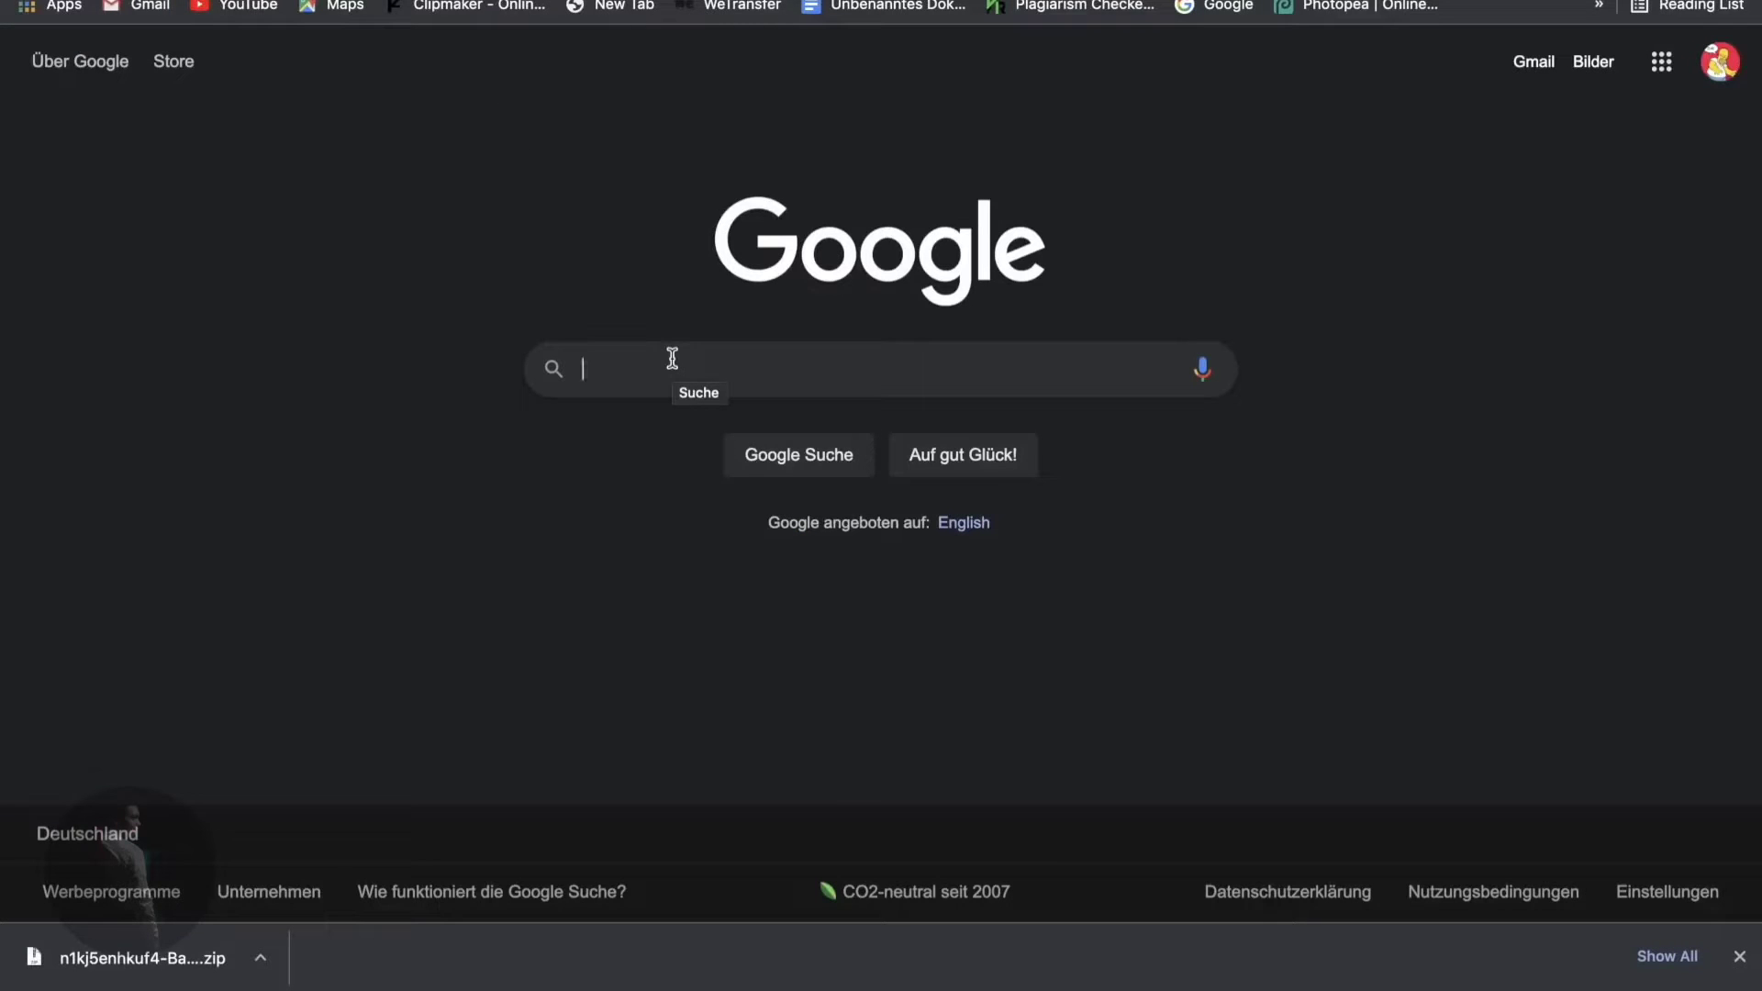
type("mi")
left_click(675, 415)
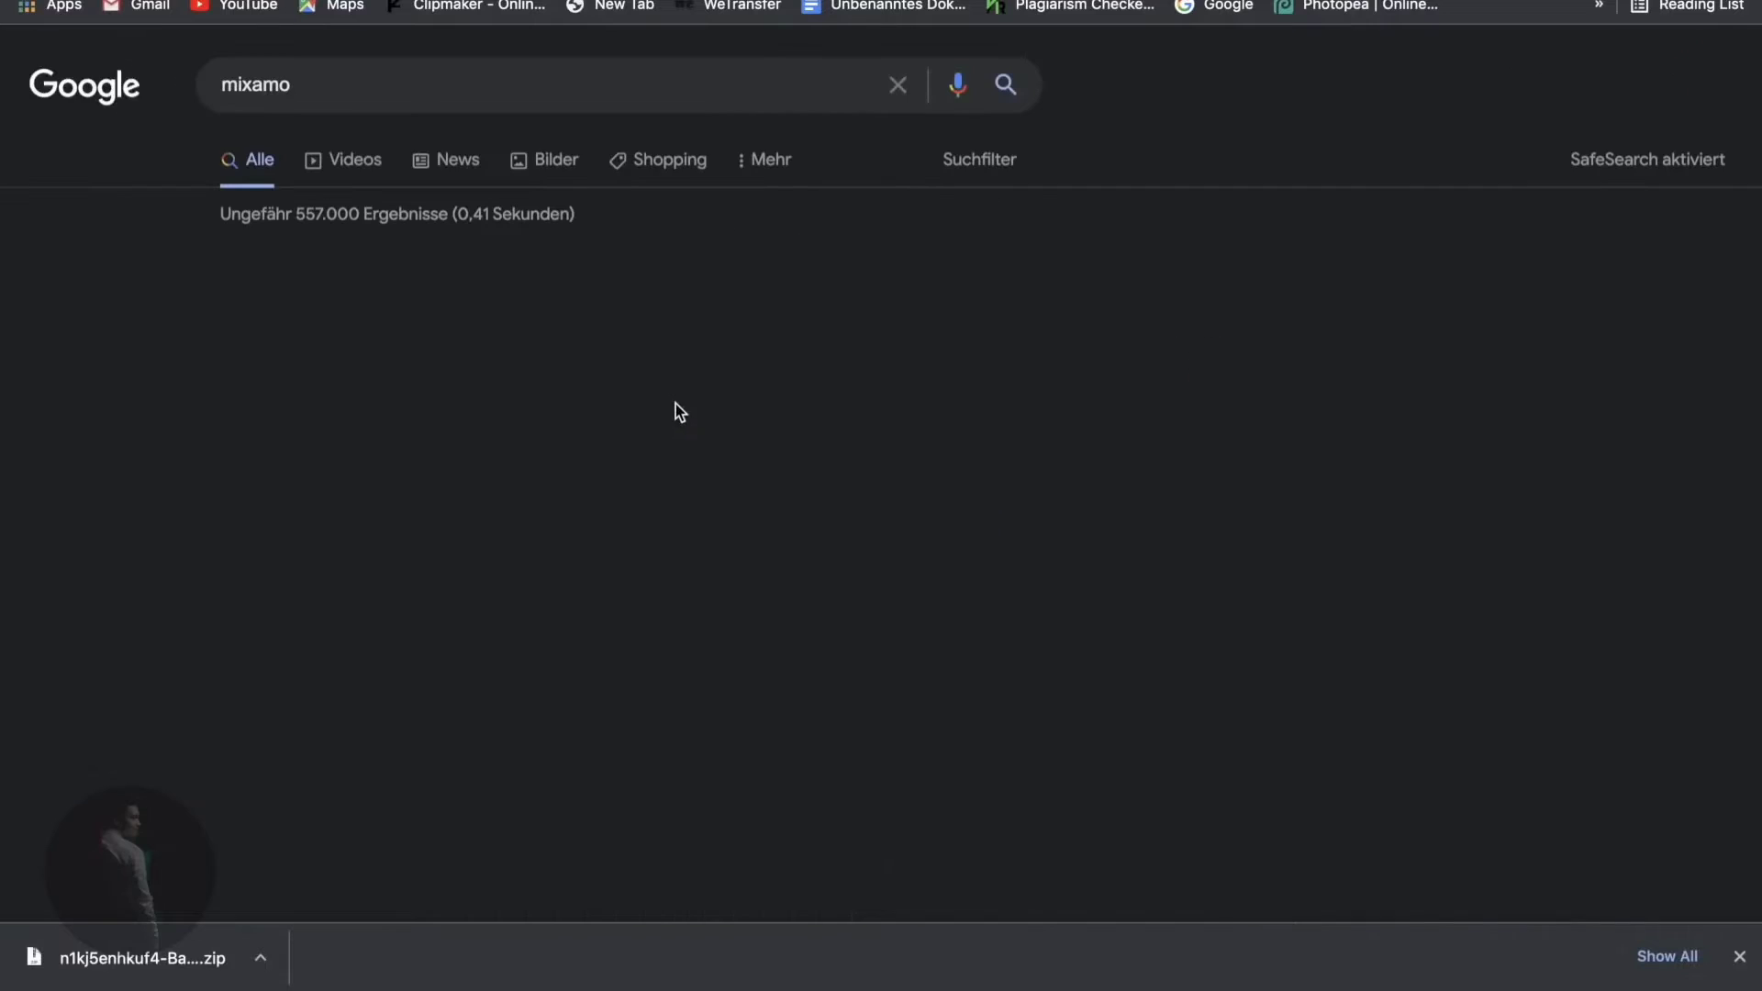
scroll(561, 362, "down", 2)
scroll(447, 246, "up", 2)
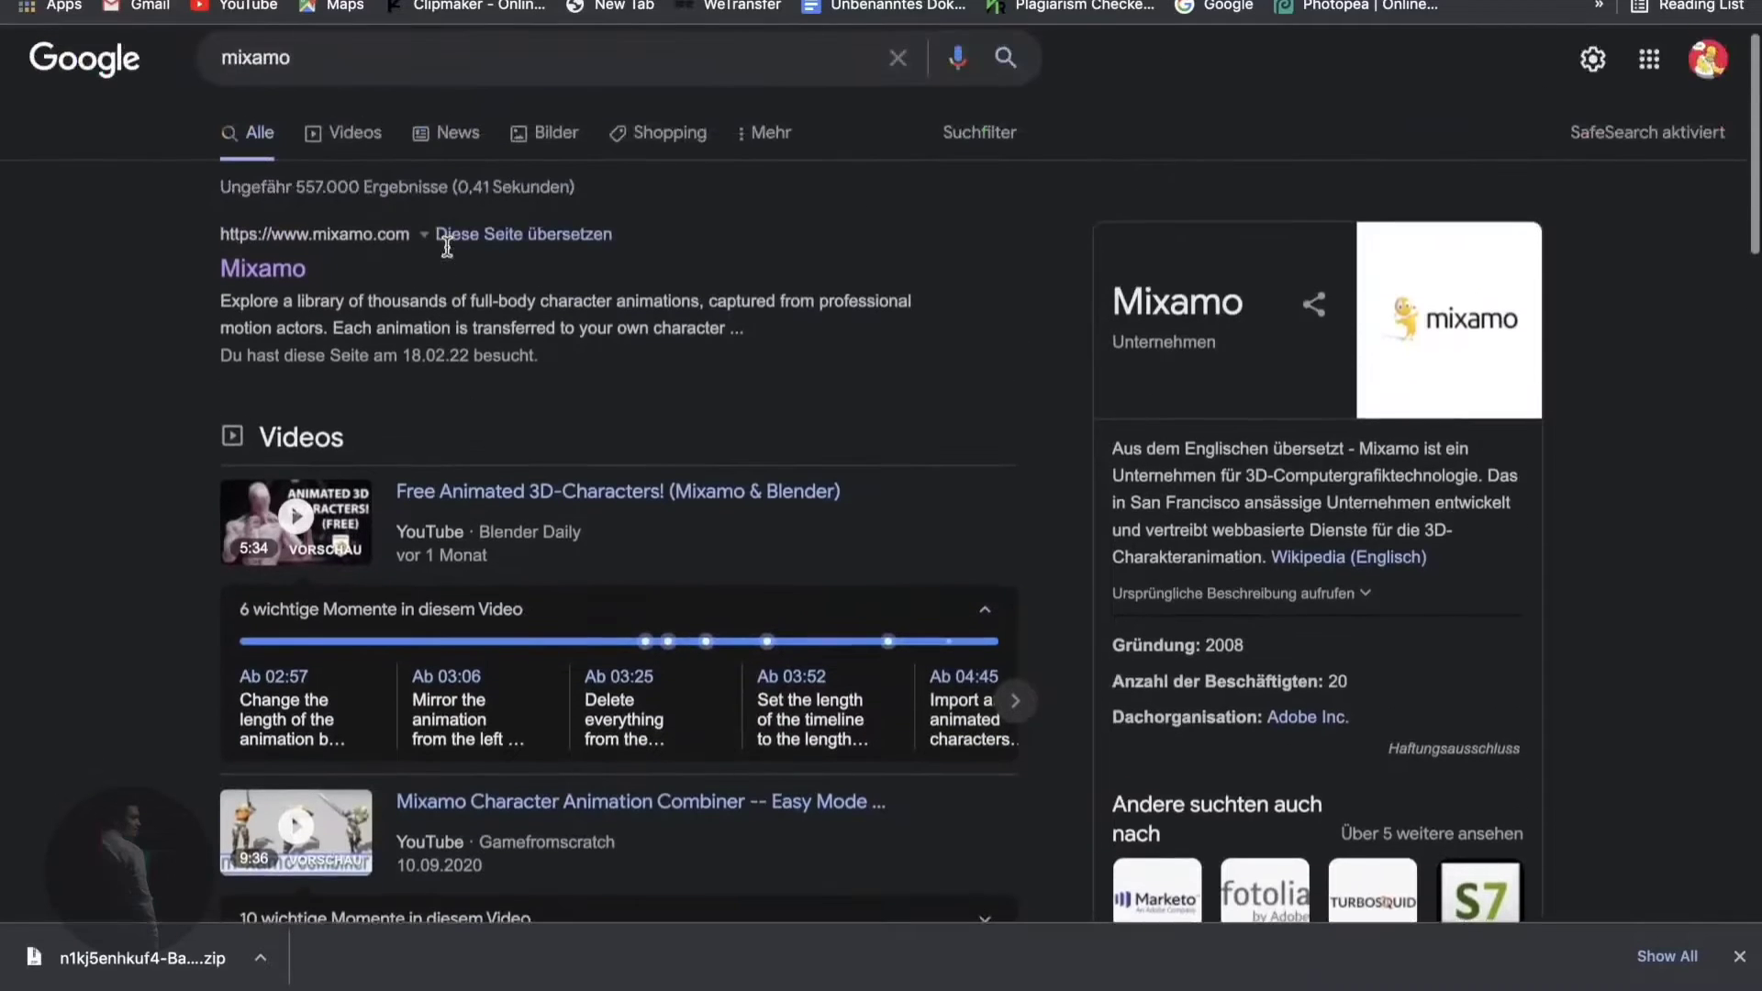
left_click(301, 270)
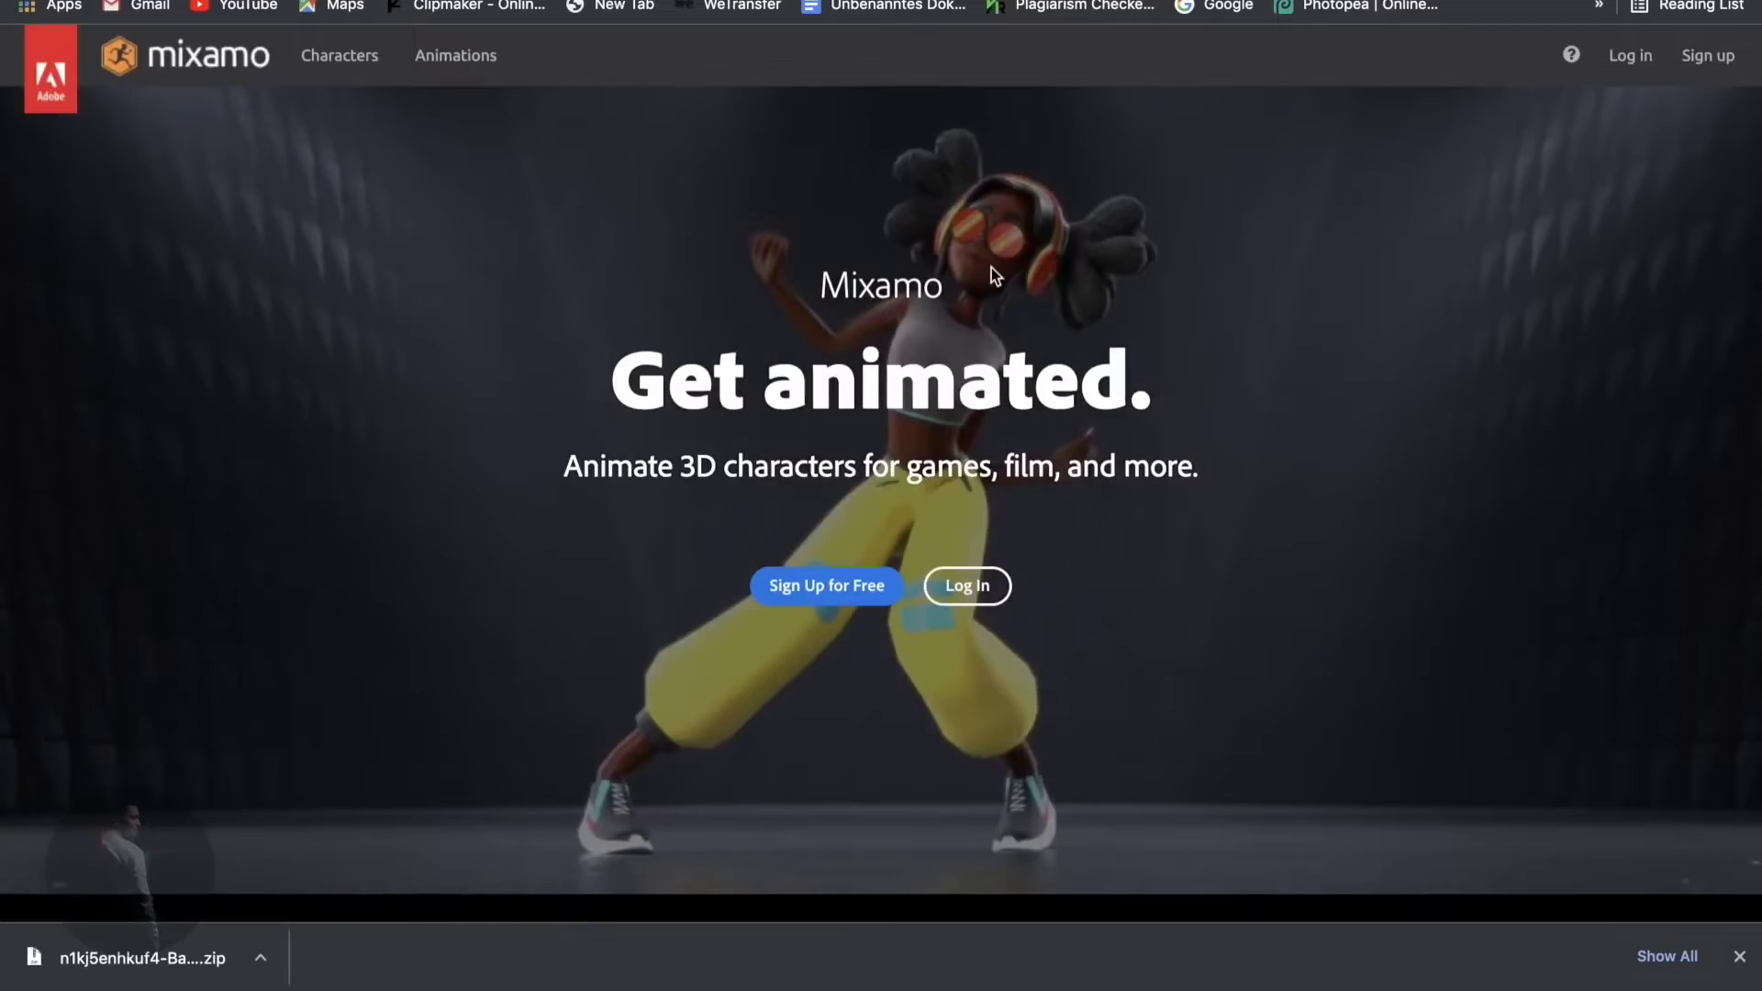
left_click(1739, 957)
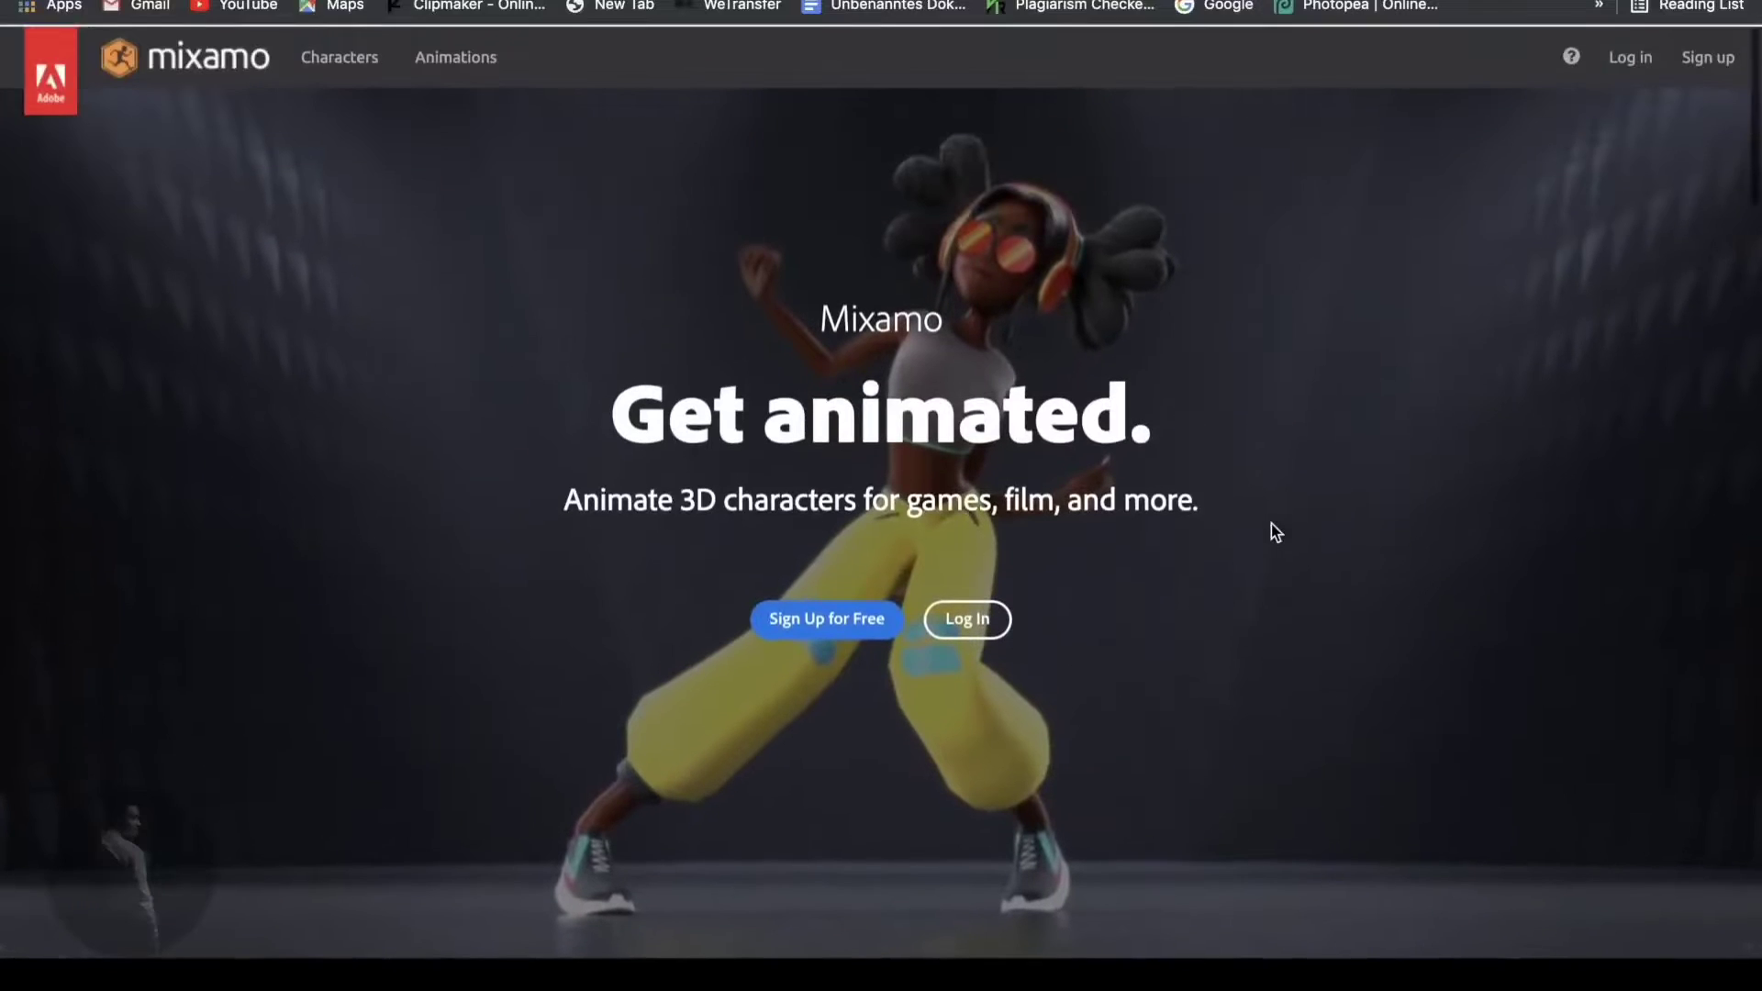
left_click(831, 617)
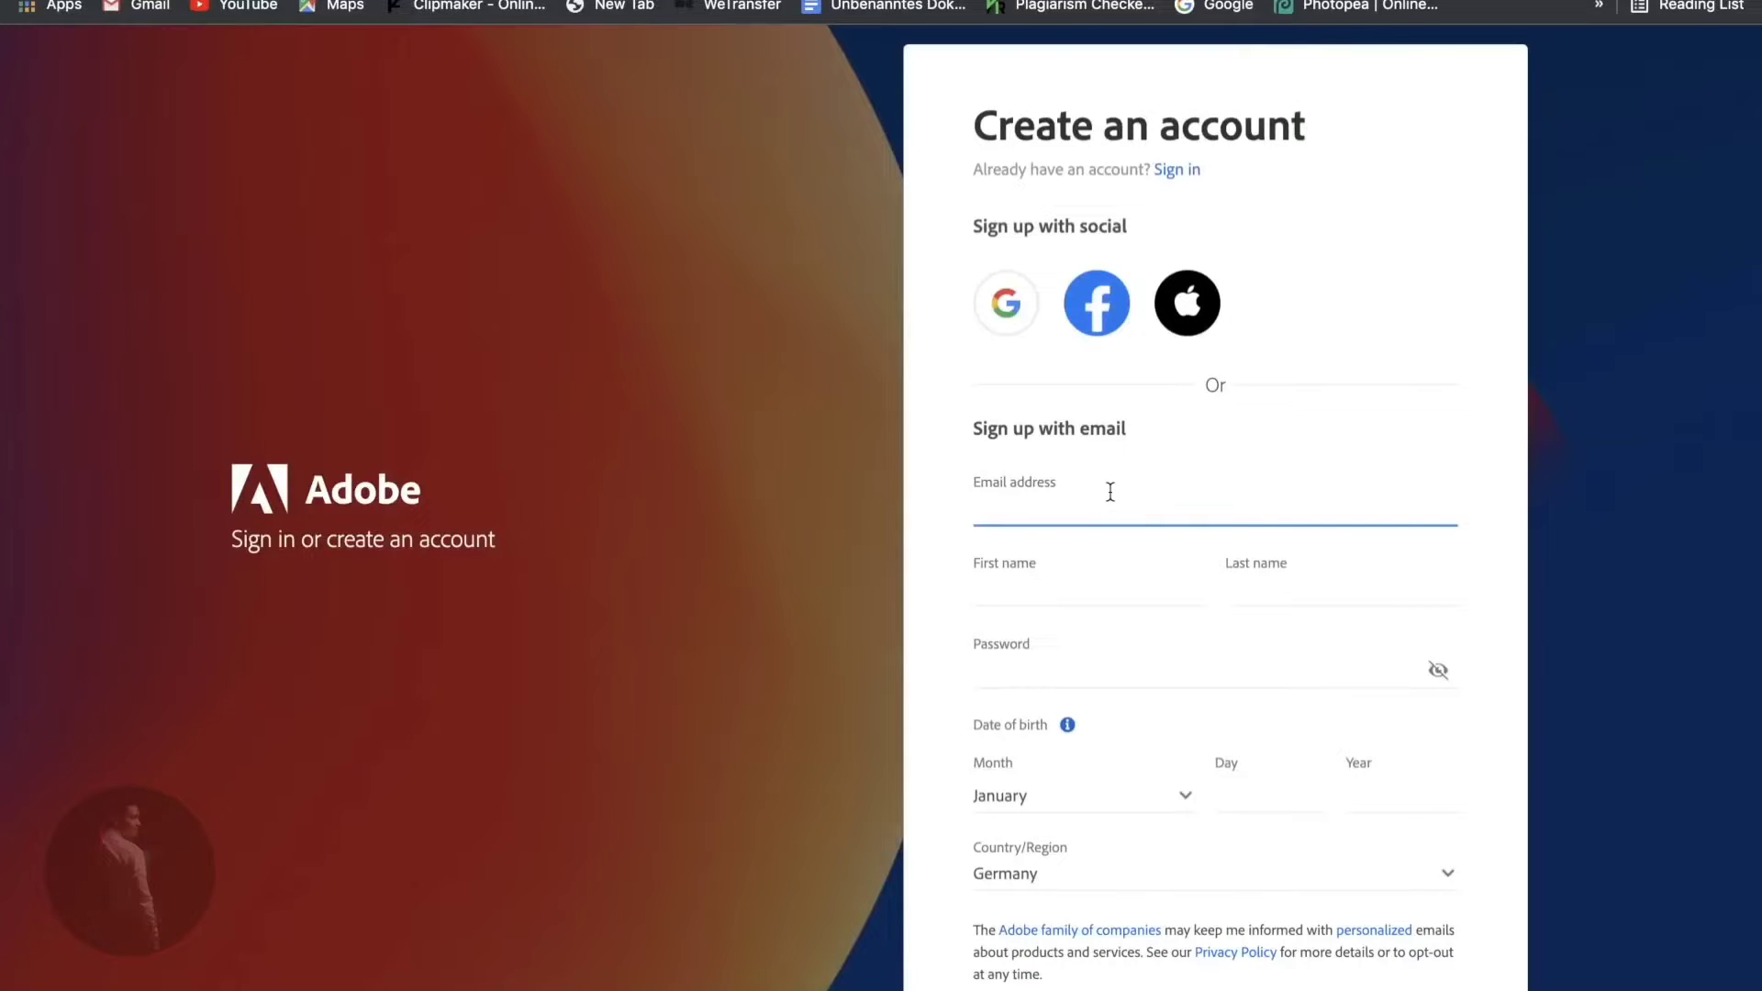
- Sign up to Adobe with a Google account, connect the accounts and accept the updated Terms of Use
scroll(1129, 504, "down", 1)
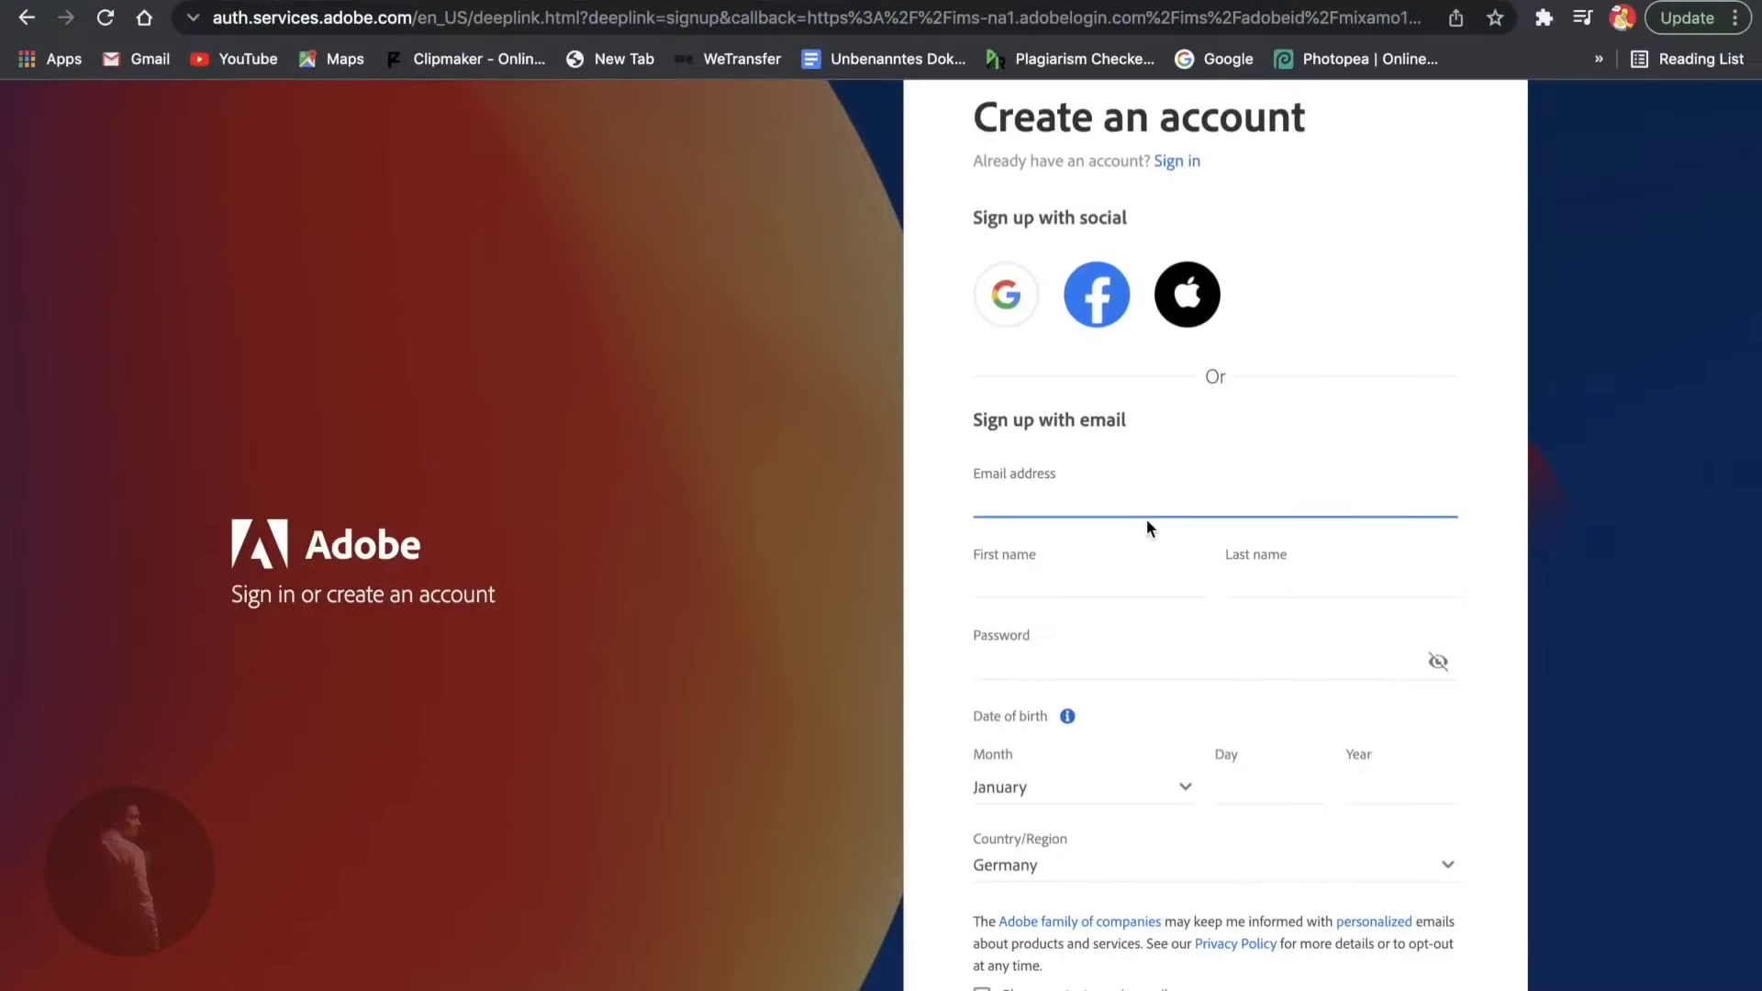
left_click(1008, 296)
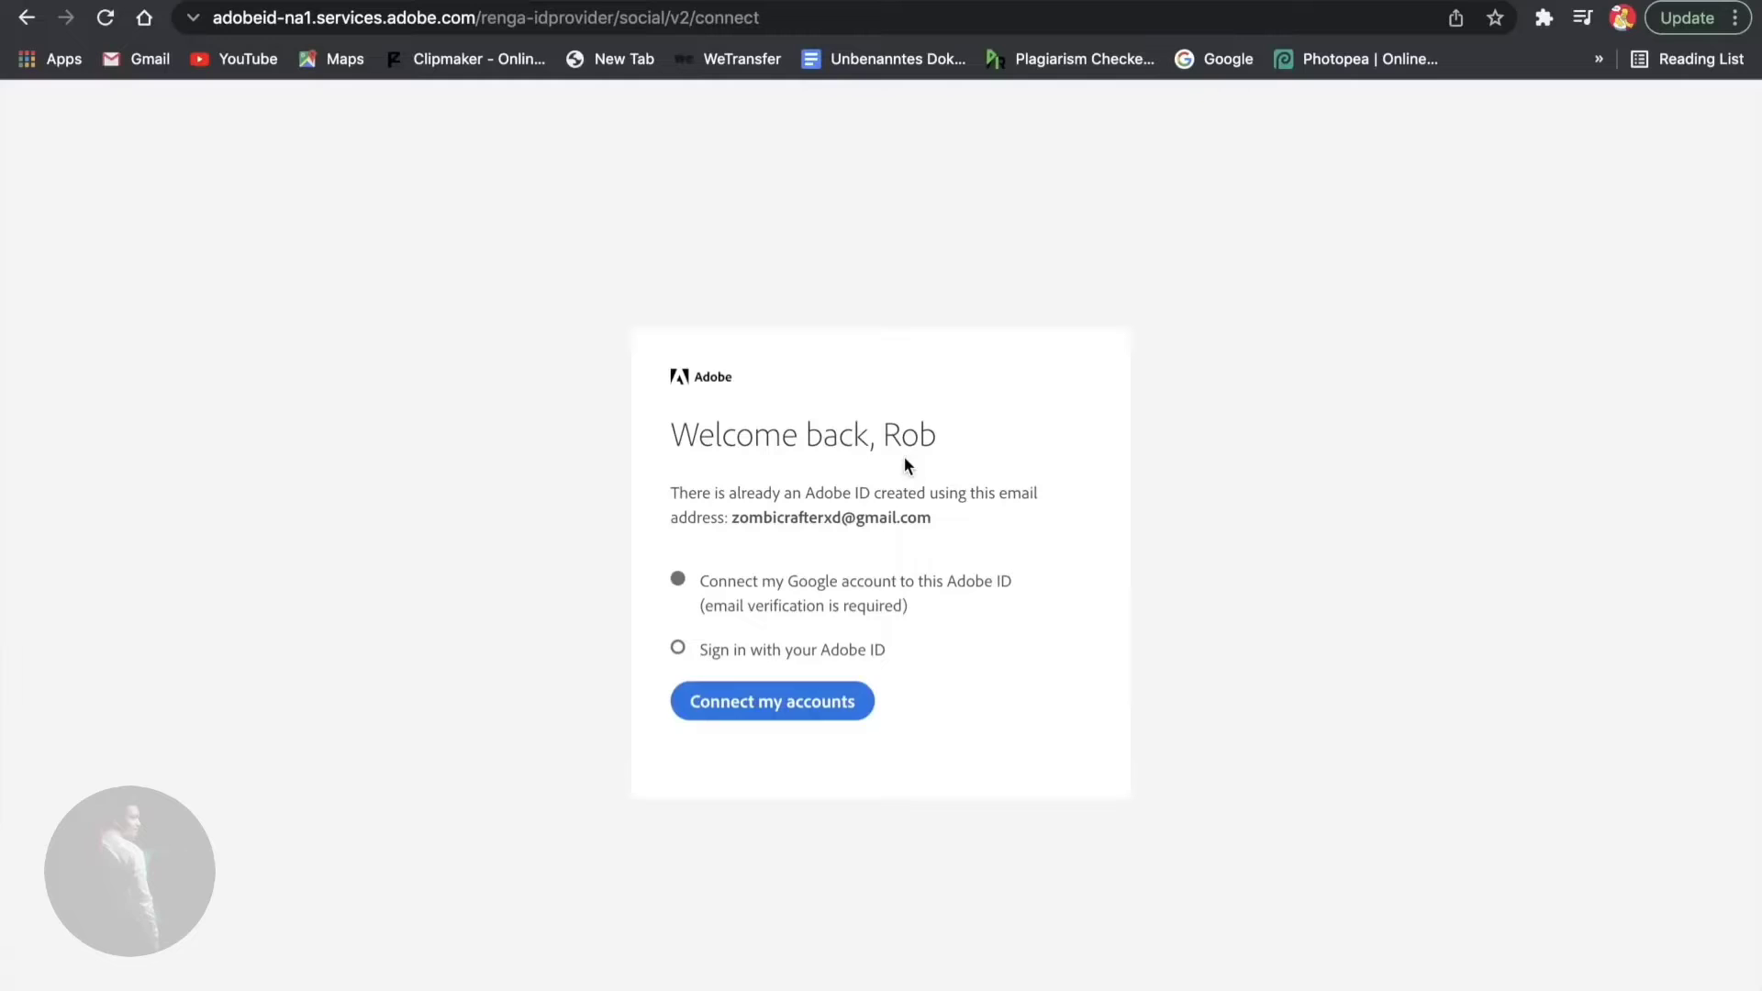
left_click(795, 698)
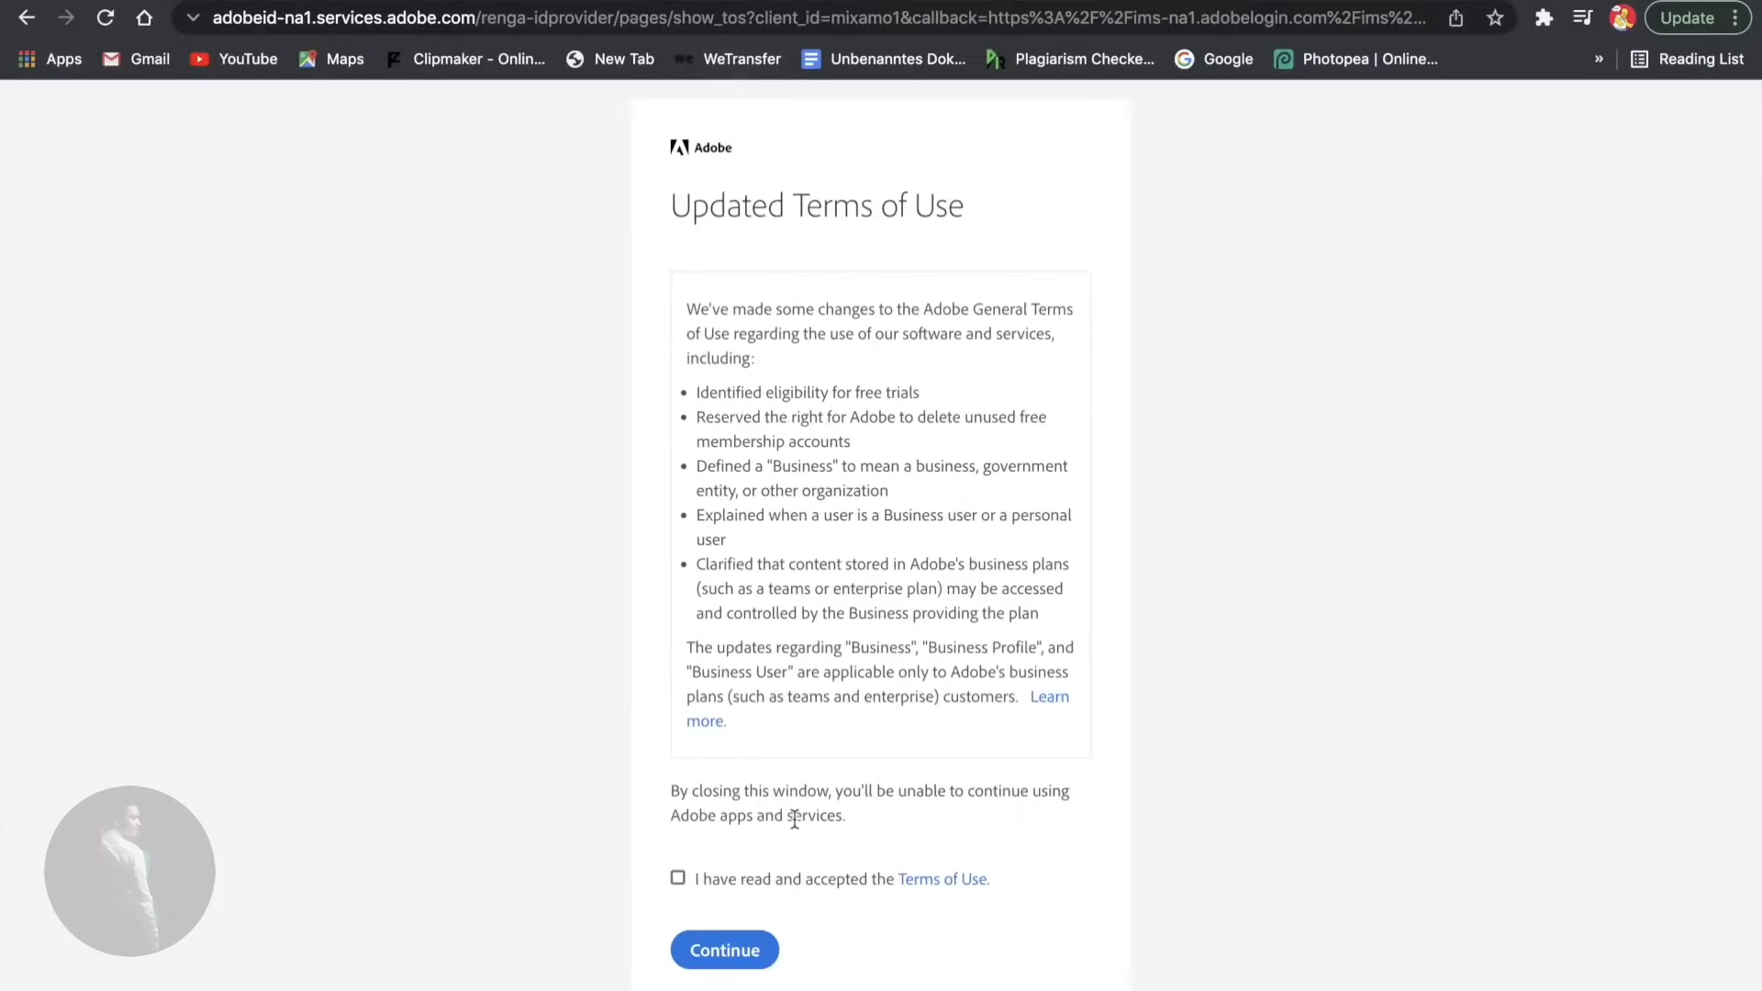
left_click(722, 943)
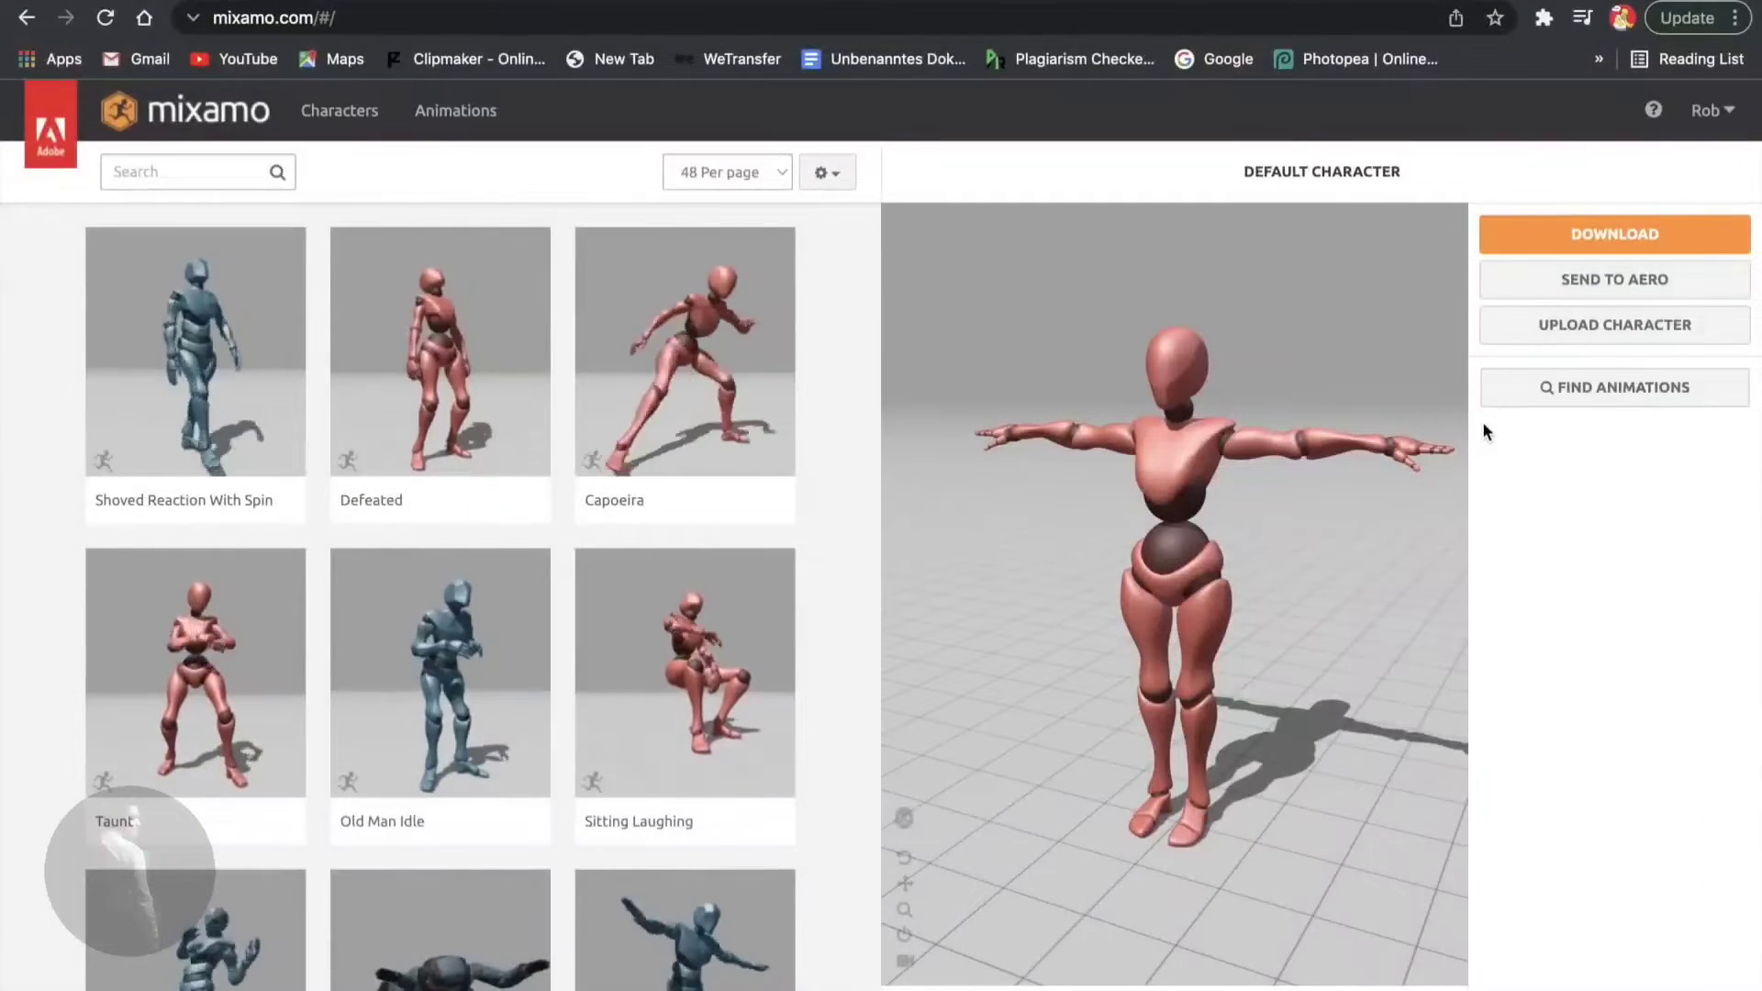
- Upload Base Mesh sculpt 2.obj from the desktop folder as a new Mixamo character
left_click(1579, 331)
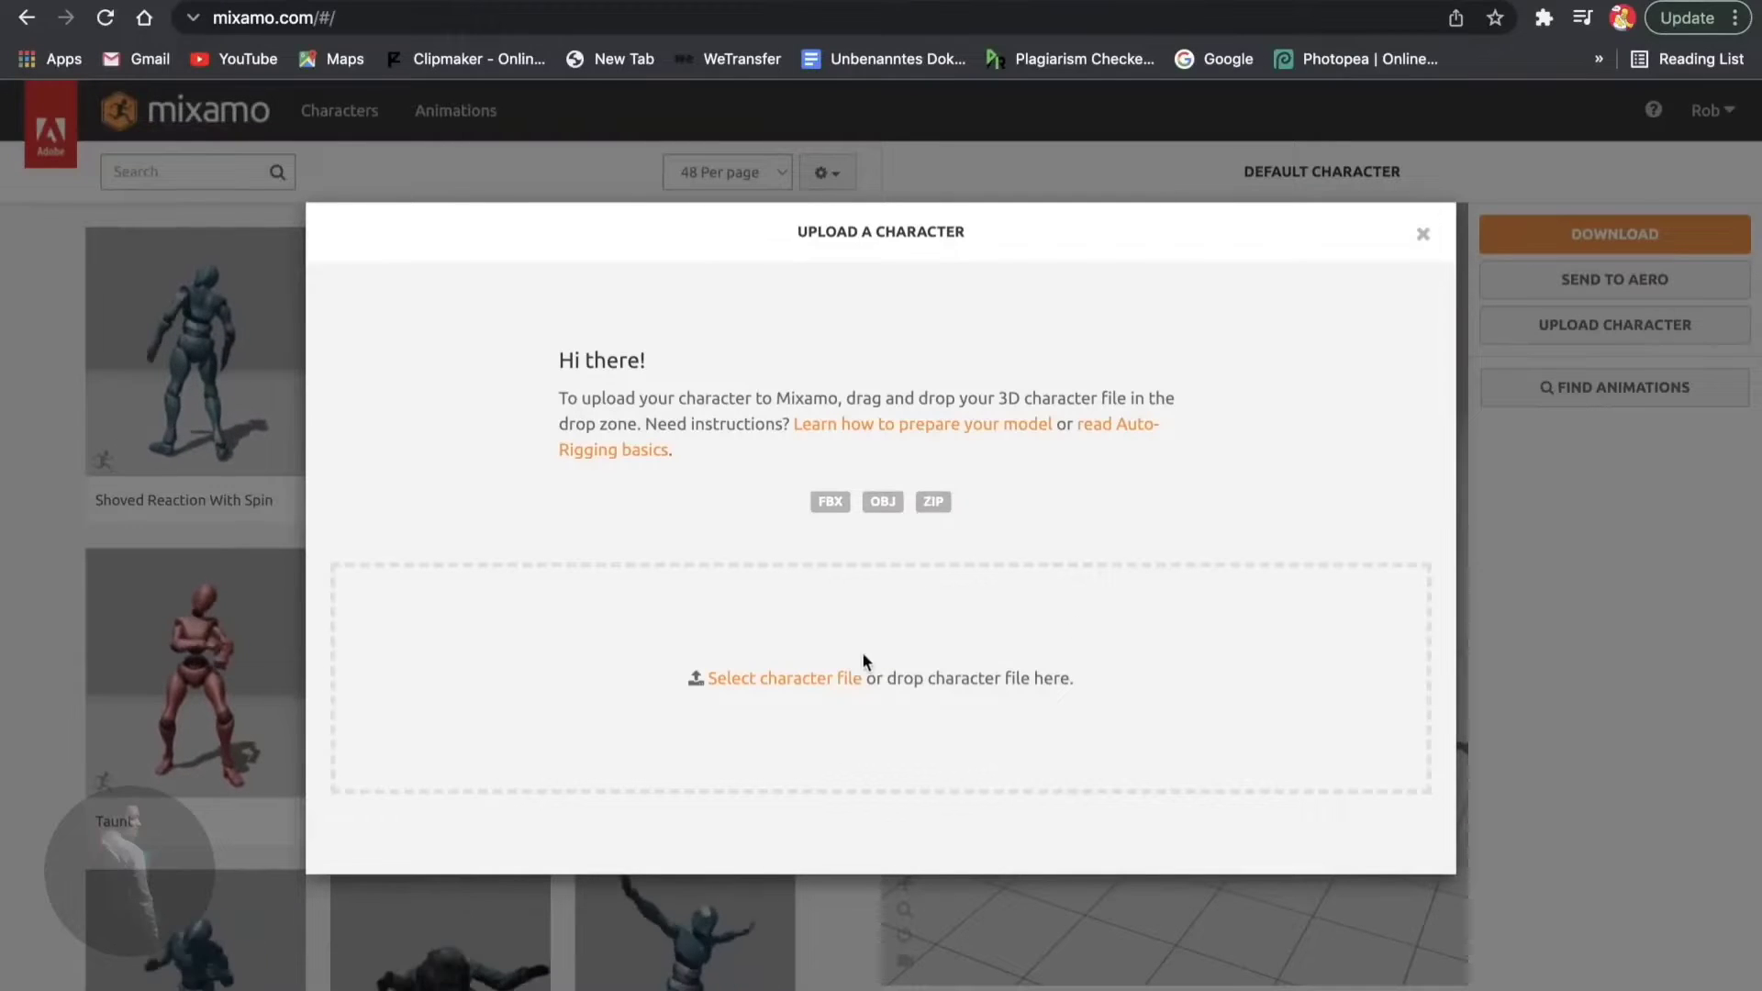
left_click(811, 679)
left_click(730, 234)
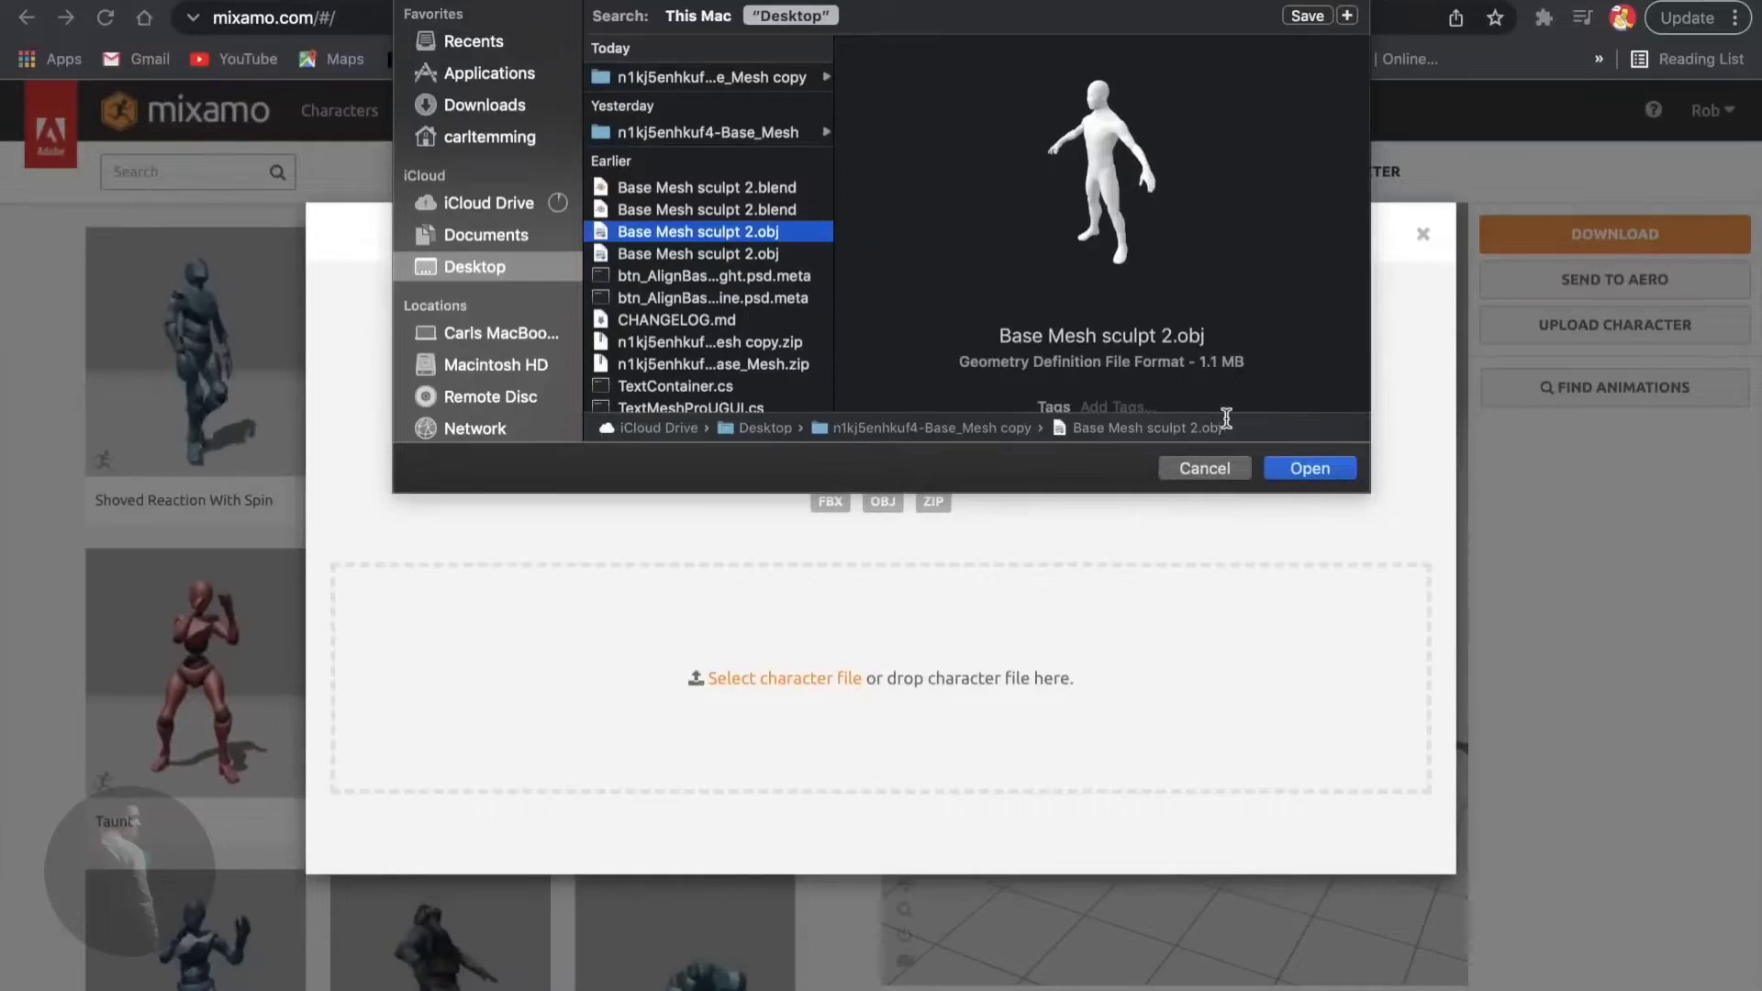
left_click(1308, 468)
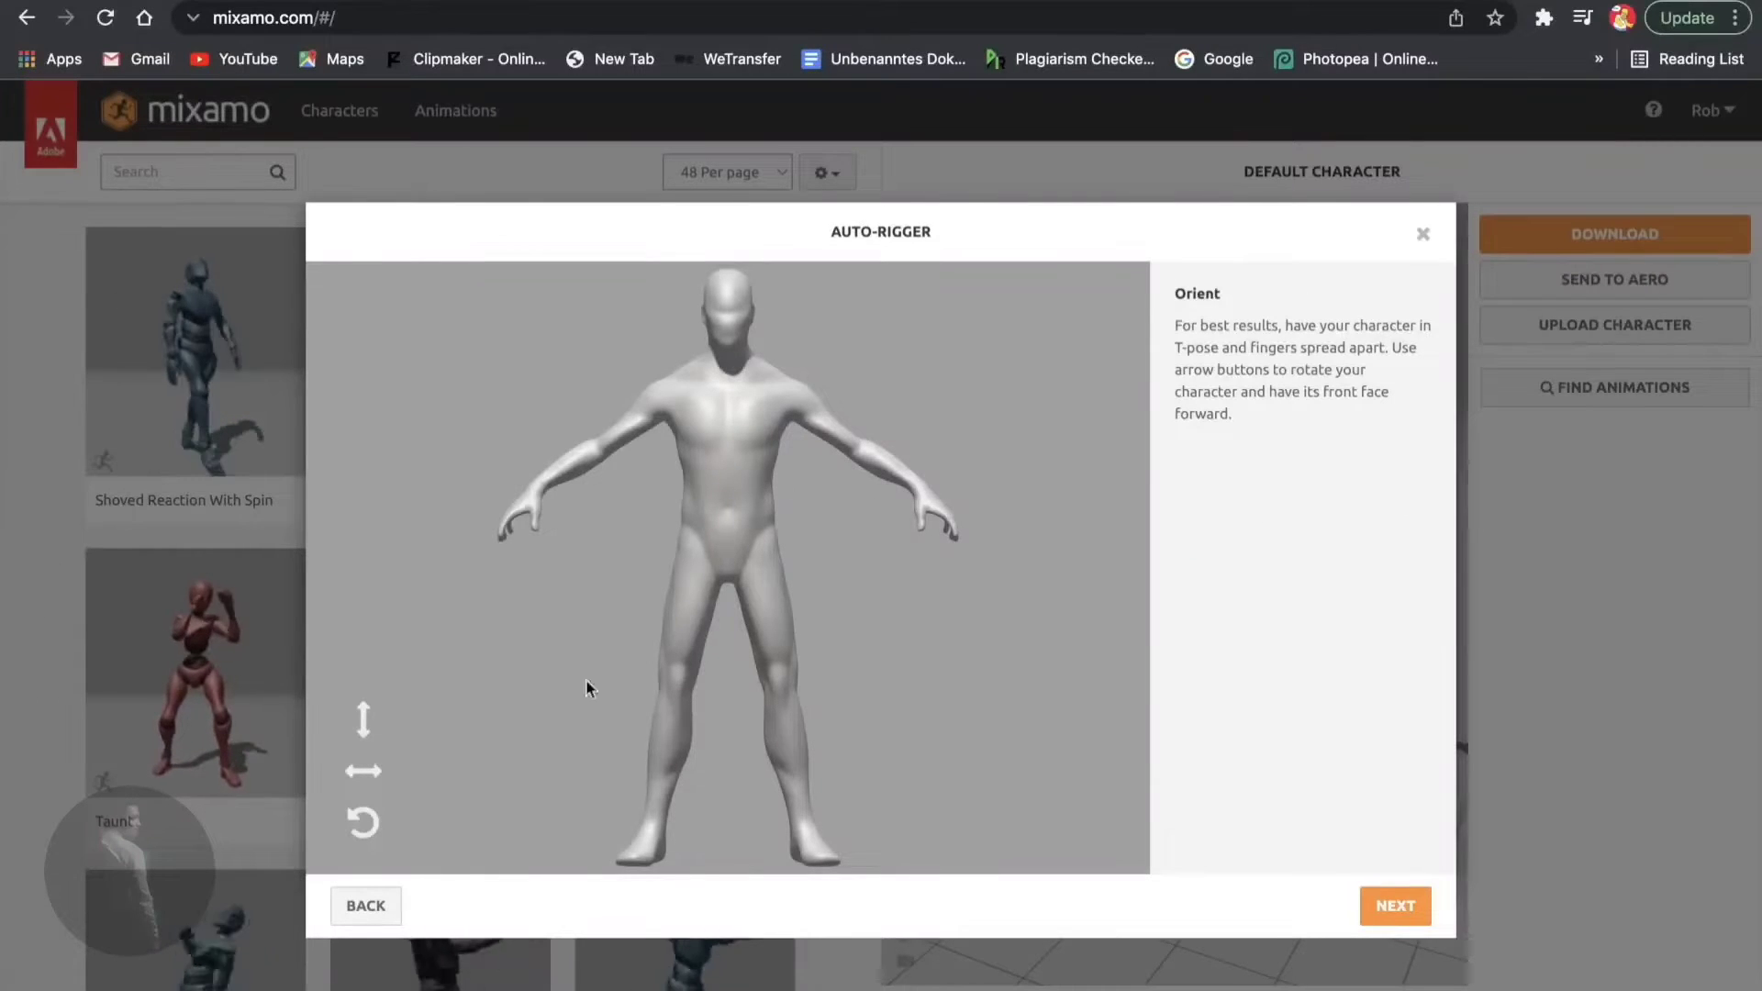
- Rotate the character through a full turn to confirm it stands upright
left_click(363, 821)
left_click(363, 821)
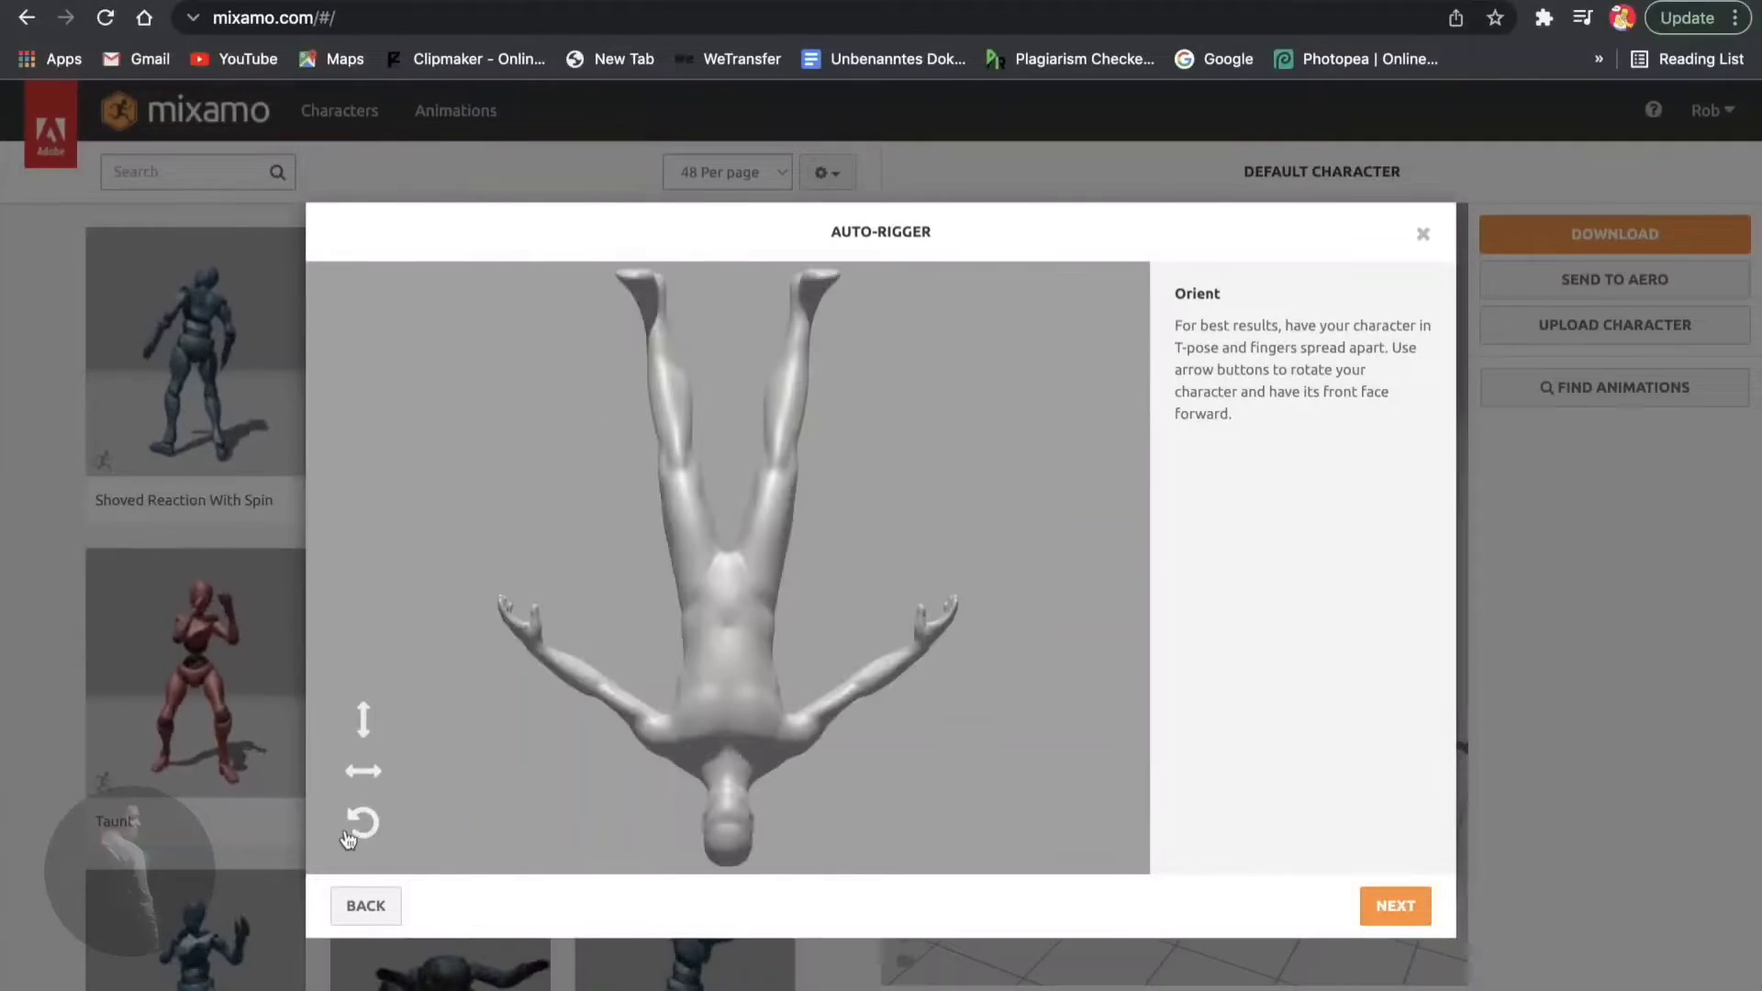
left_click(363, 822)
left_click(363, 822)
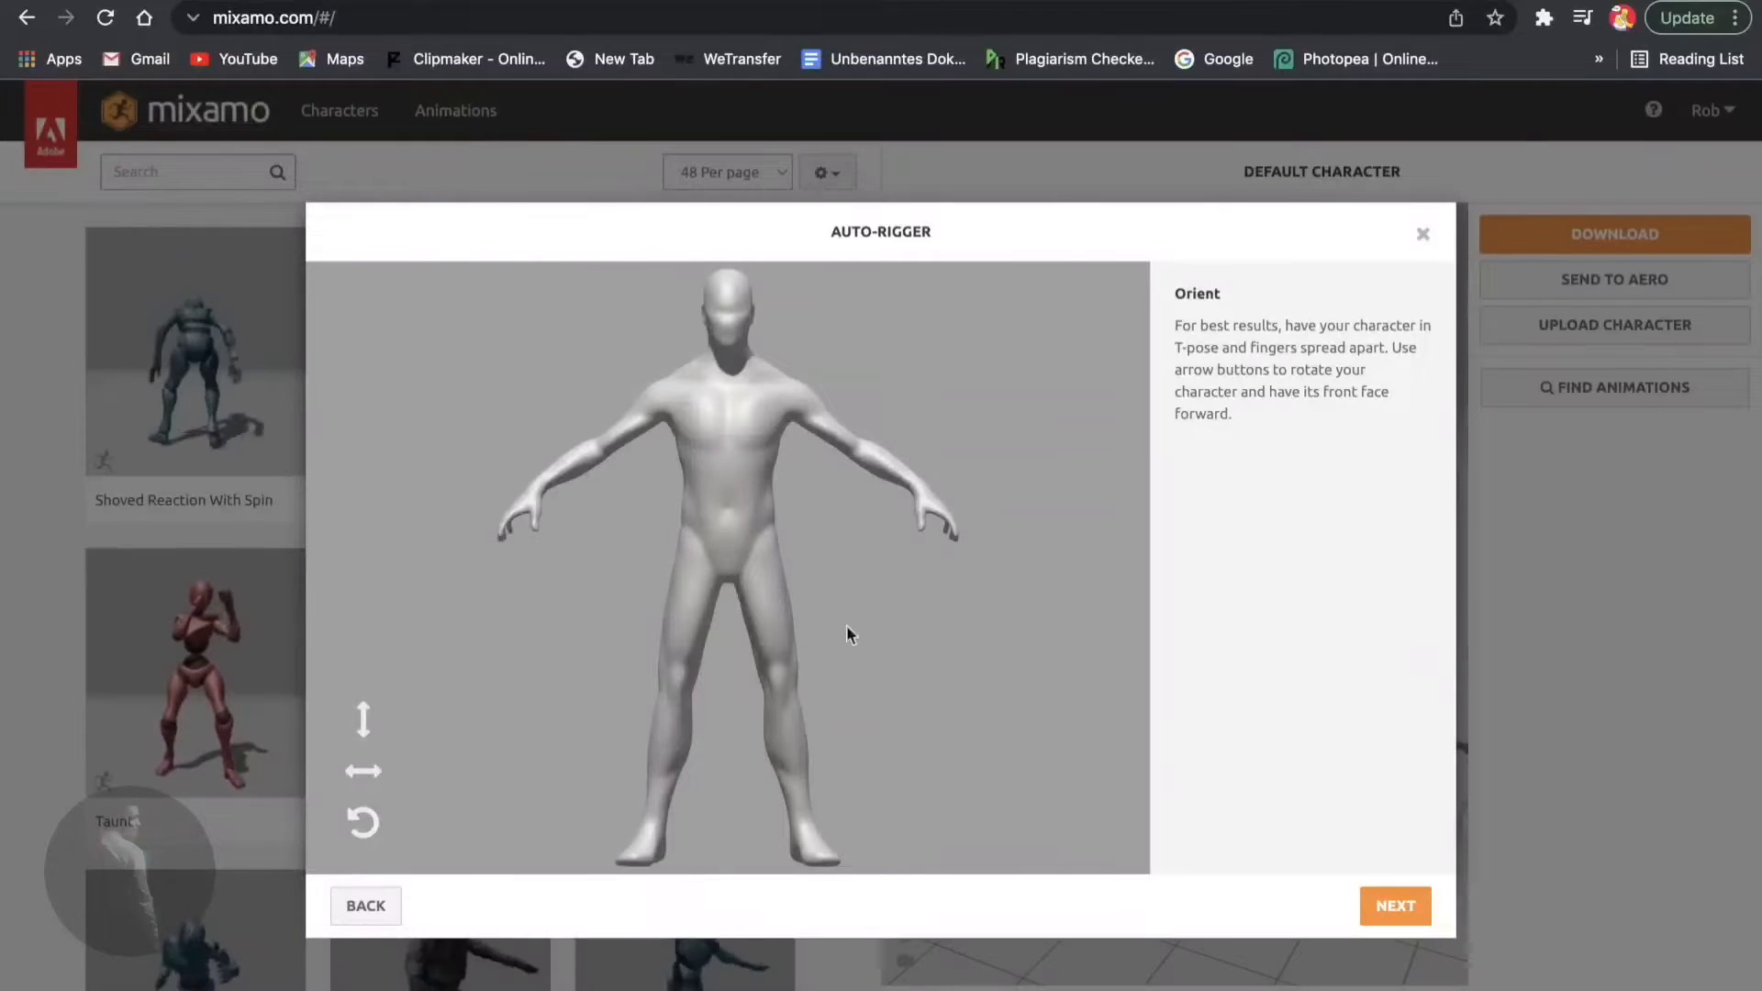
left_click(1394, 904)
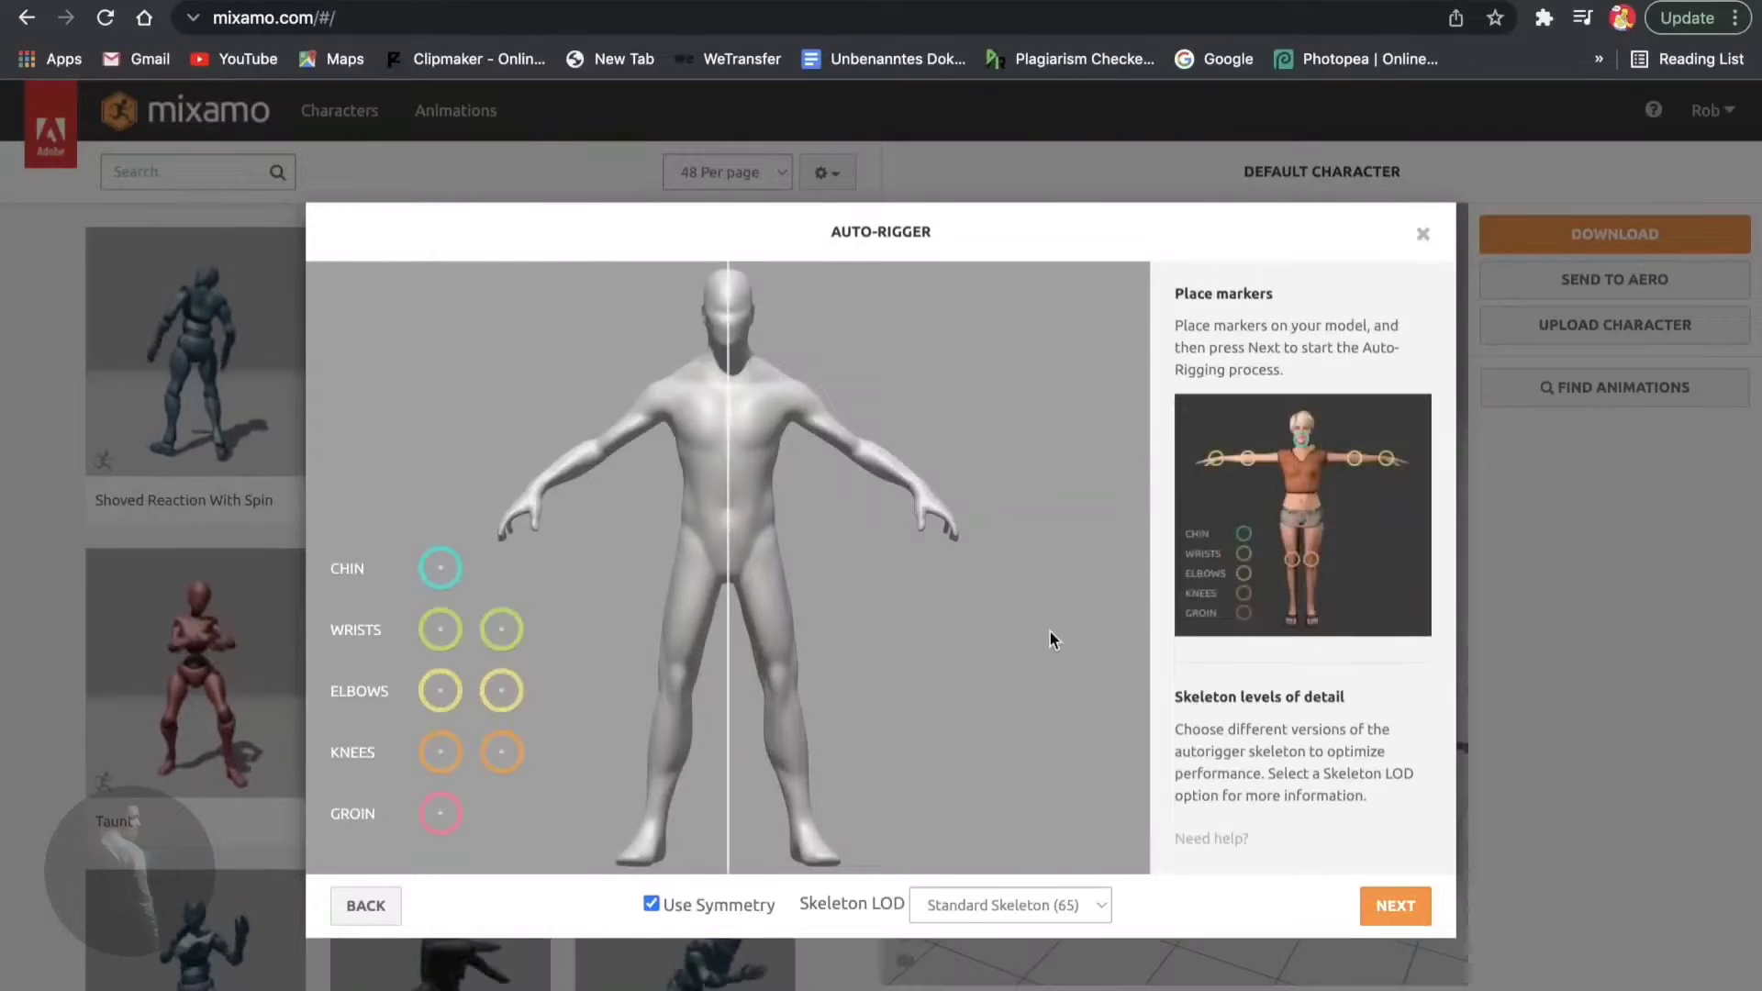
- Place the chin, elbow, knee, groin and wrist markers on the body and start auto-rigging
mouse_move(440, 568)
left_mouse_down()
mouse_move(750, 347)
mouse_move(729, 349)
left_mouse_up()
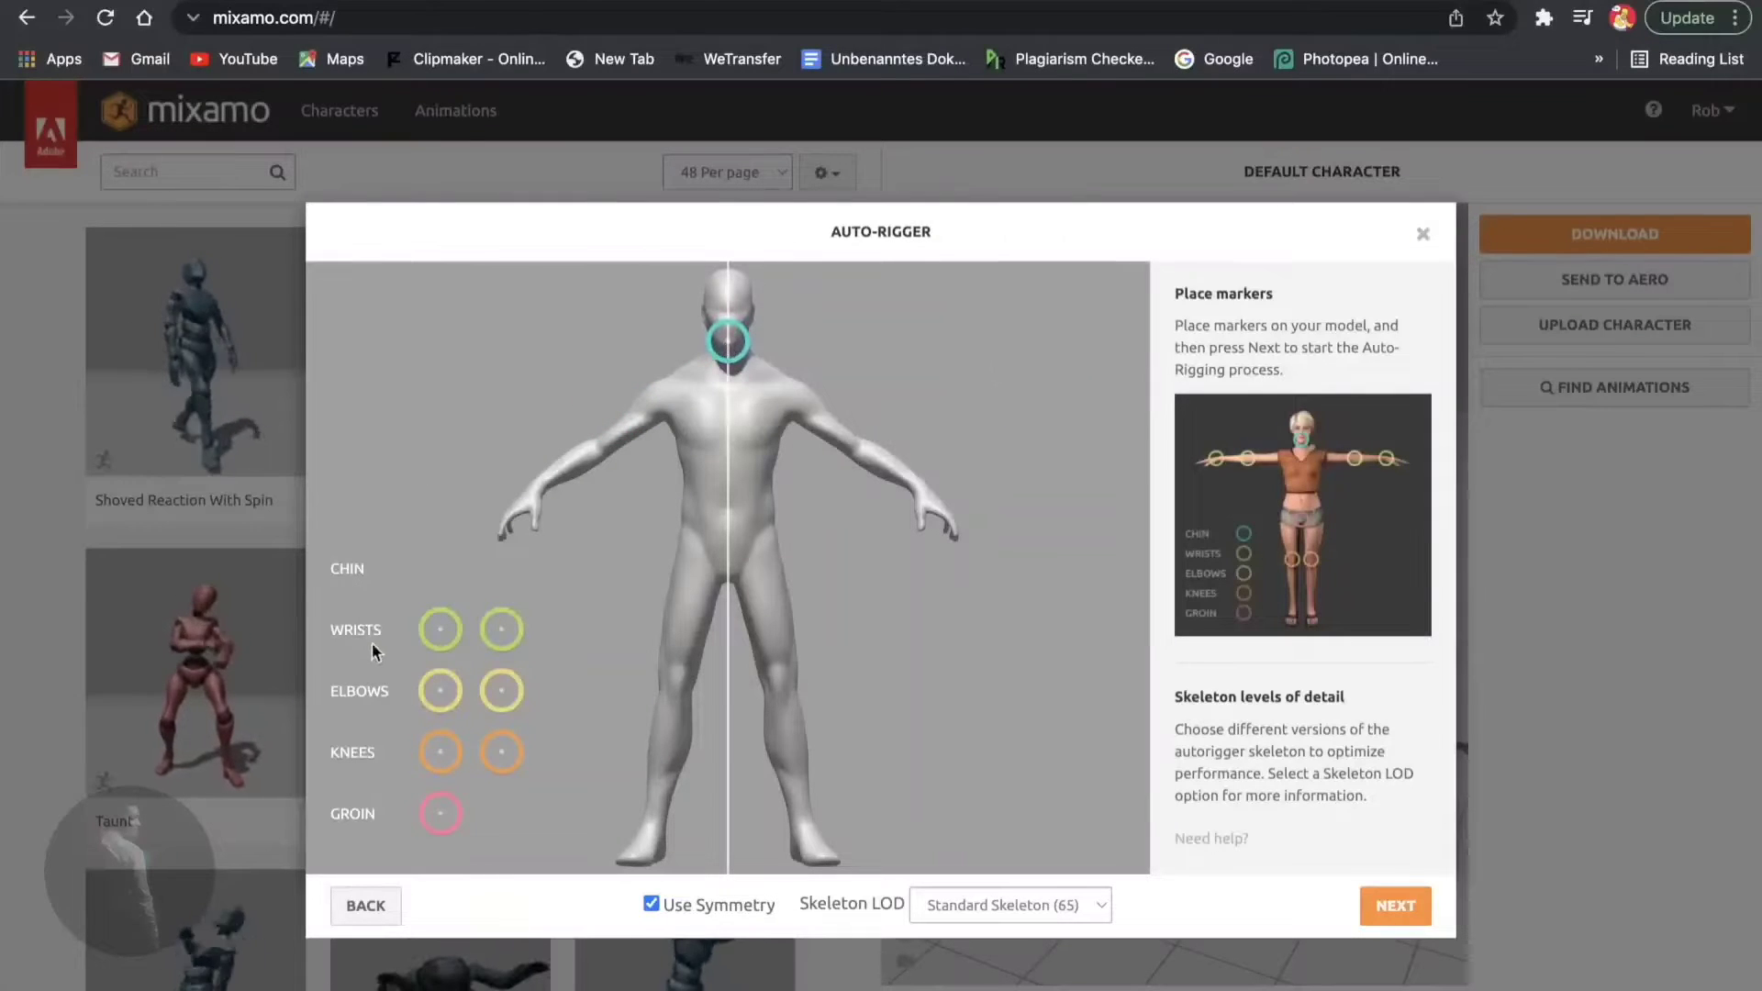
mouse_move(435, 629)
left_mouse_down()
mouse_move(428, 612)
mouse_move(428, 632)
mouse_move(583, 436)
mouse_move(603, 452)
left_mouse_up()
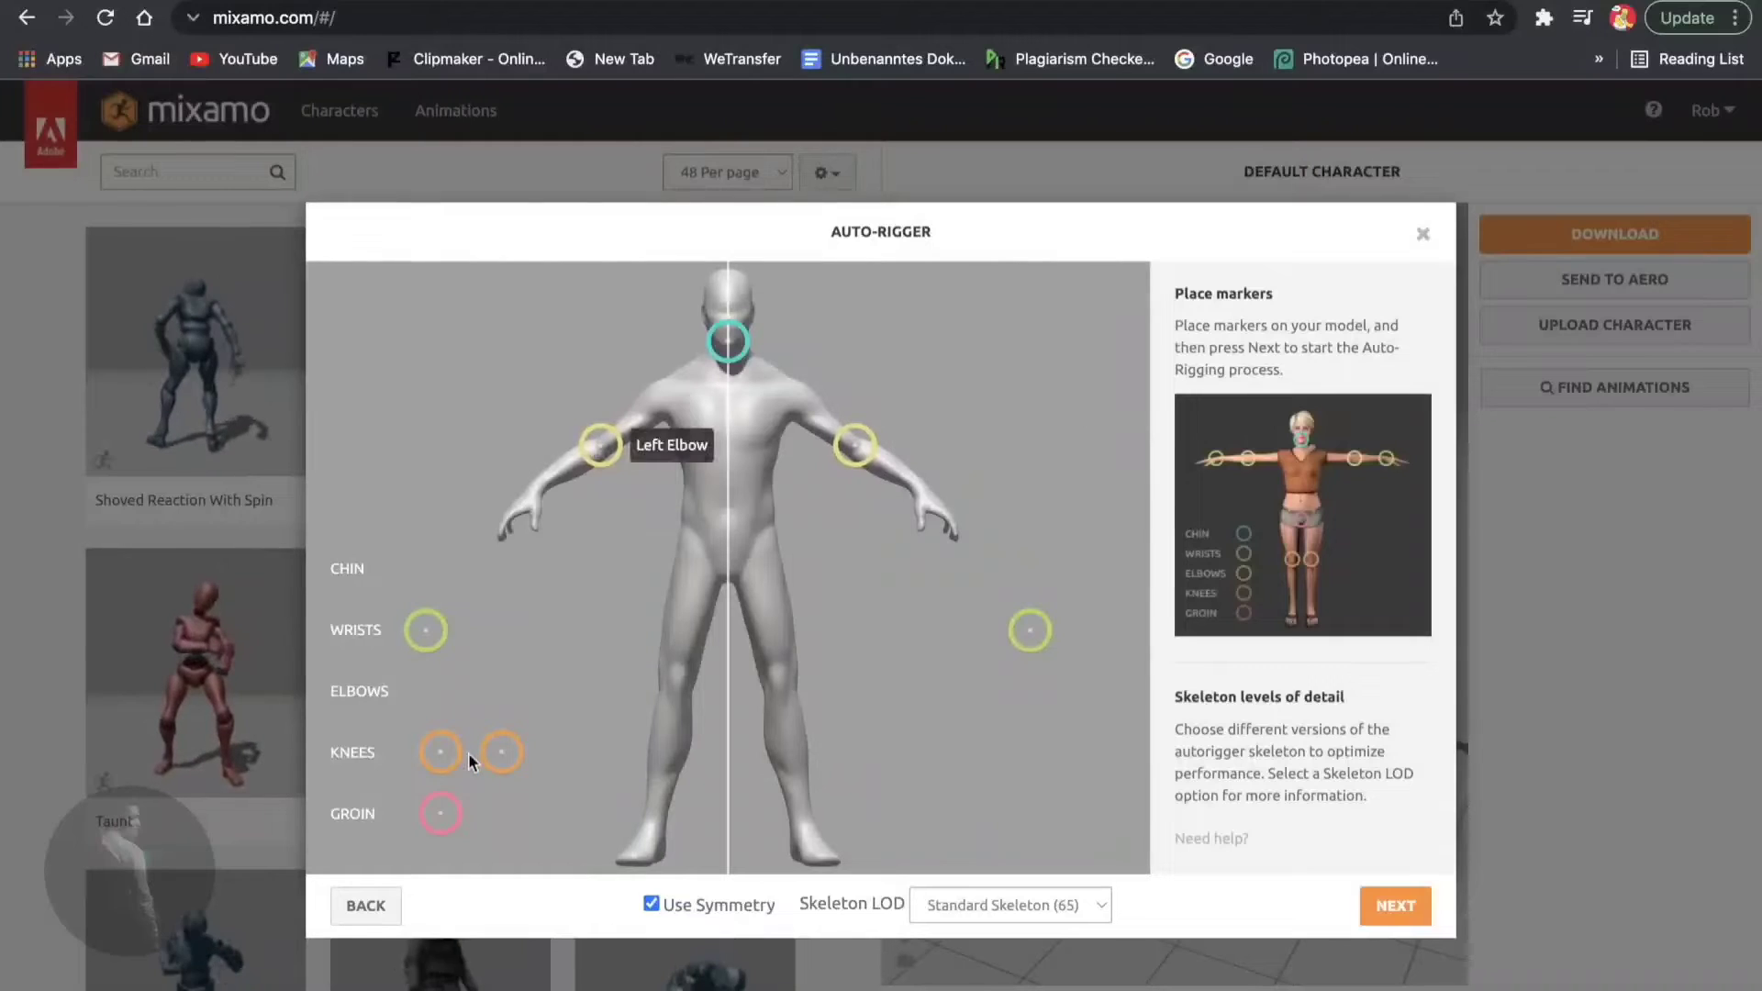
mouse_move(440, 751)
left_mouse_down()
mouse_move(652, 707)
mouse_move(677, 679)
left_mouse_up()
left_click_drag(438, 817, 728, 574)
mouse_move(413, 635)
left_mouse_down()
mouse_move(473, 525)
mouse_move(541, 498)
left_mouse_up()
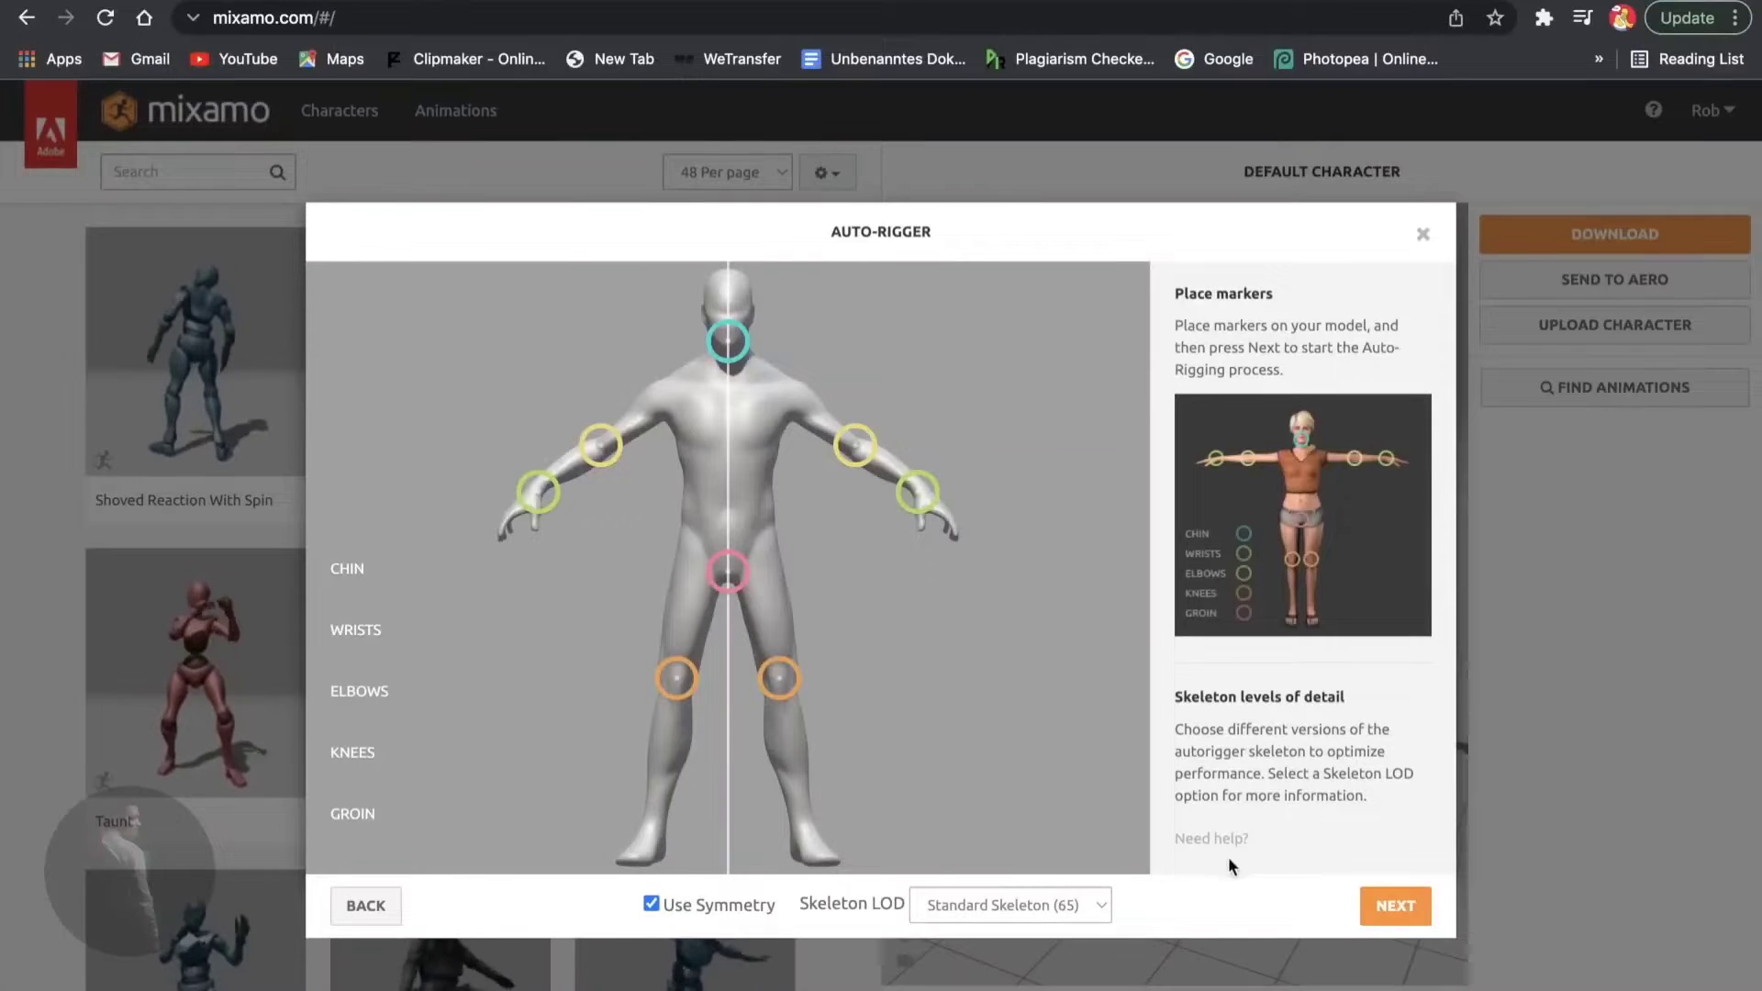
left_click(1376, 909)
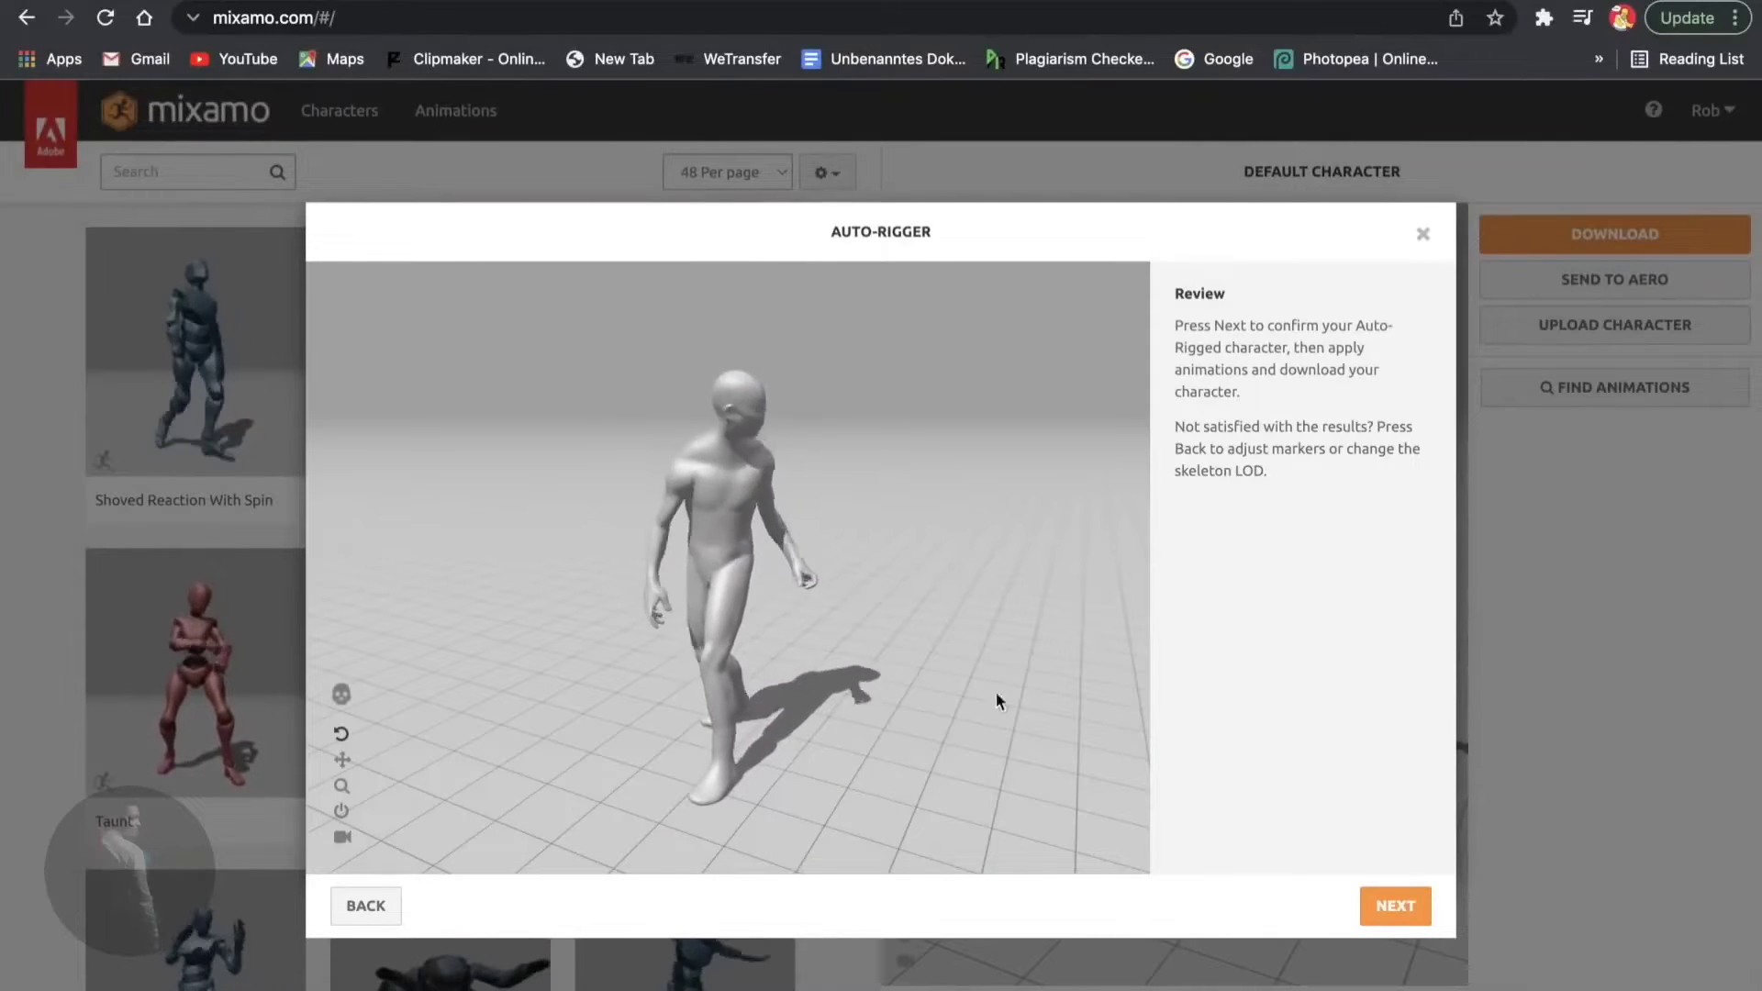
- Accept the rigged Base Mesh Sculpt 2 character and apply the Rumba Dancing animation to it
left_click(1395, 906)
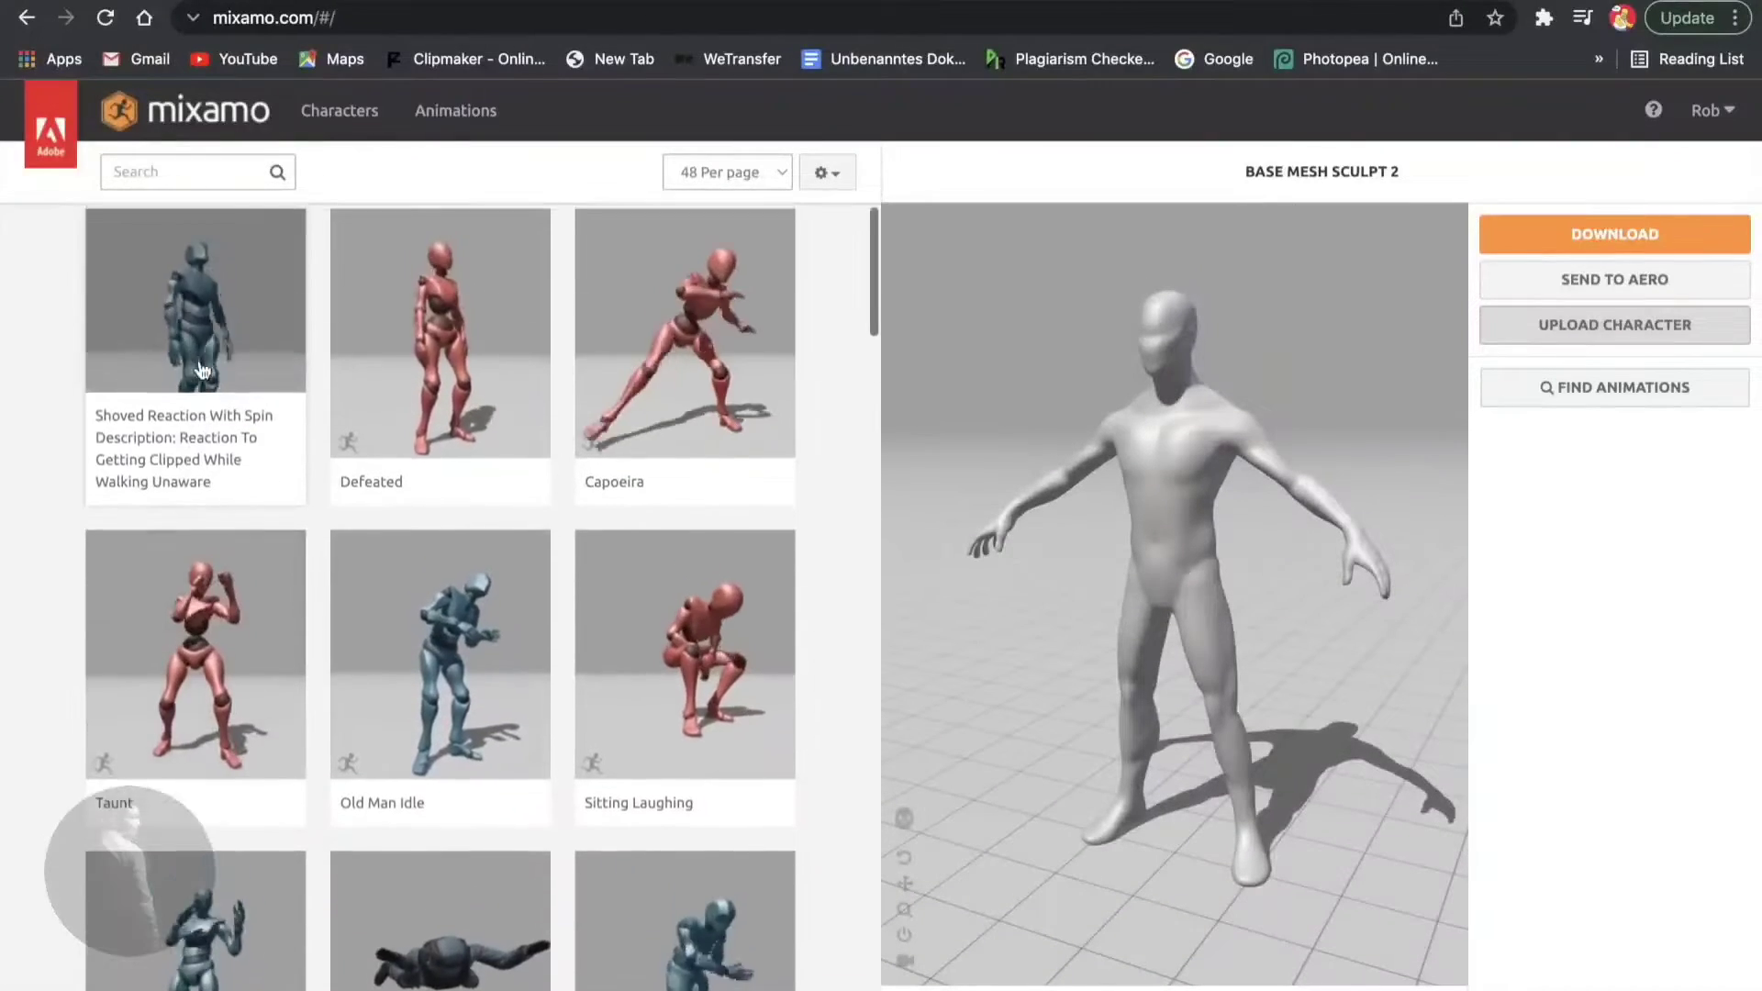
left_click(696, 640)
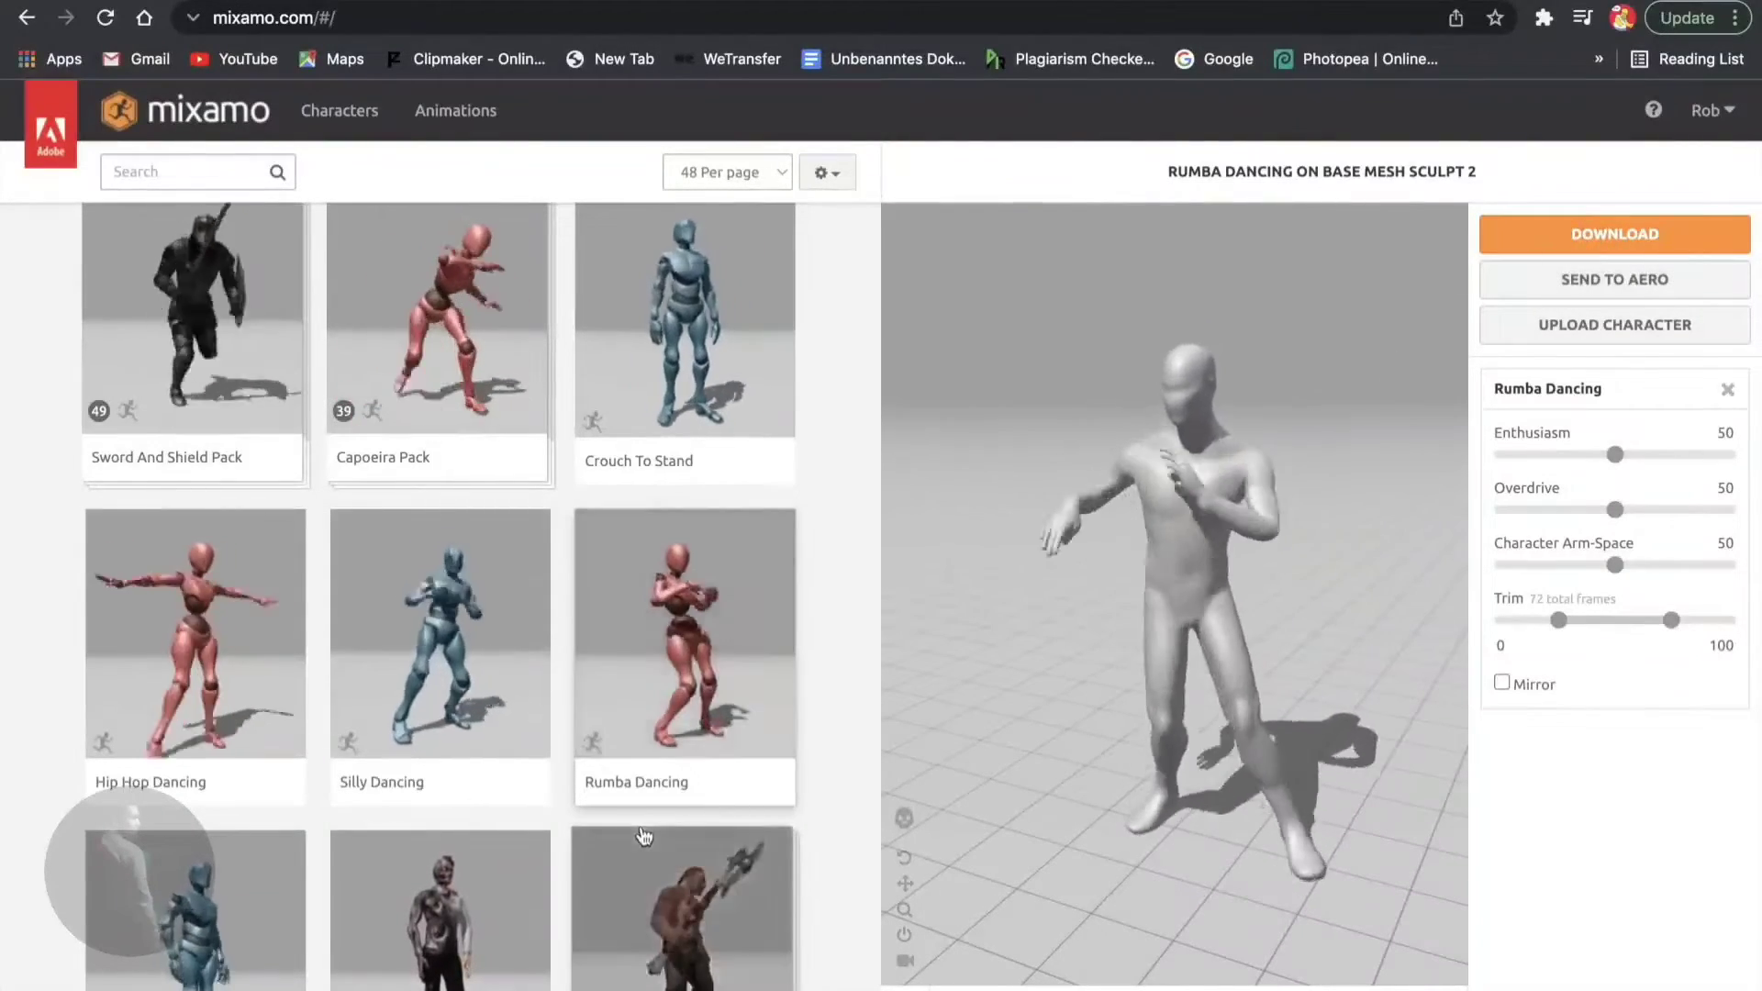
scroll(642, 835, "down", 3)
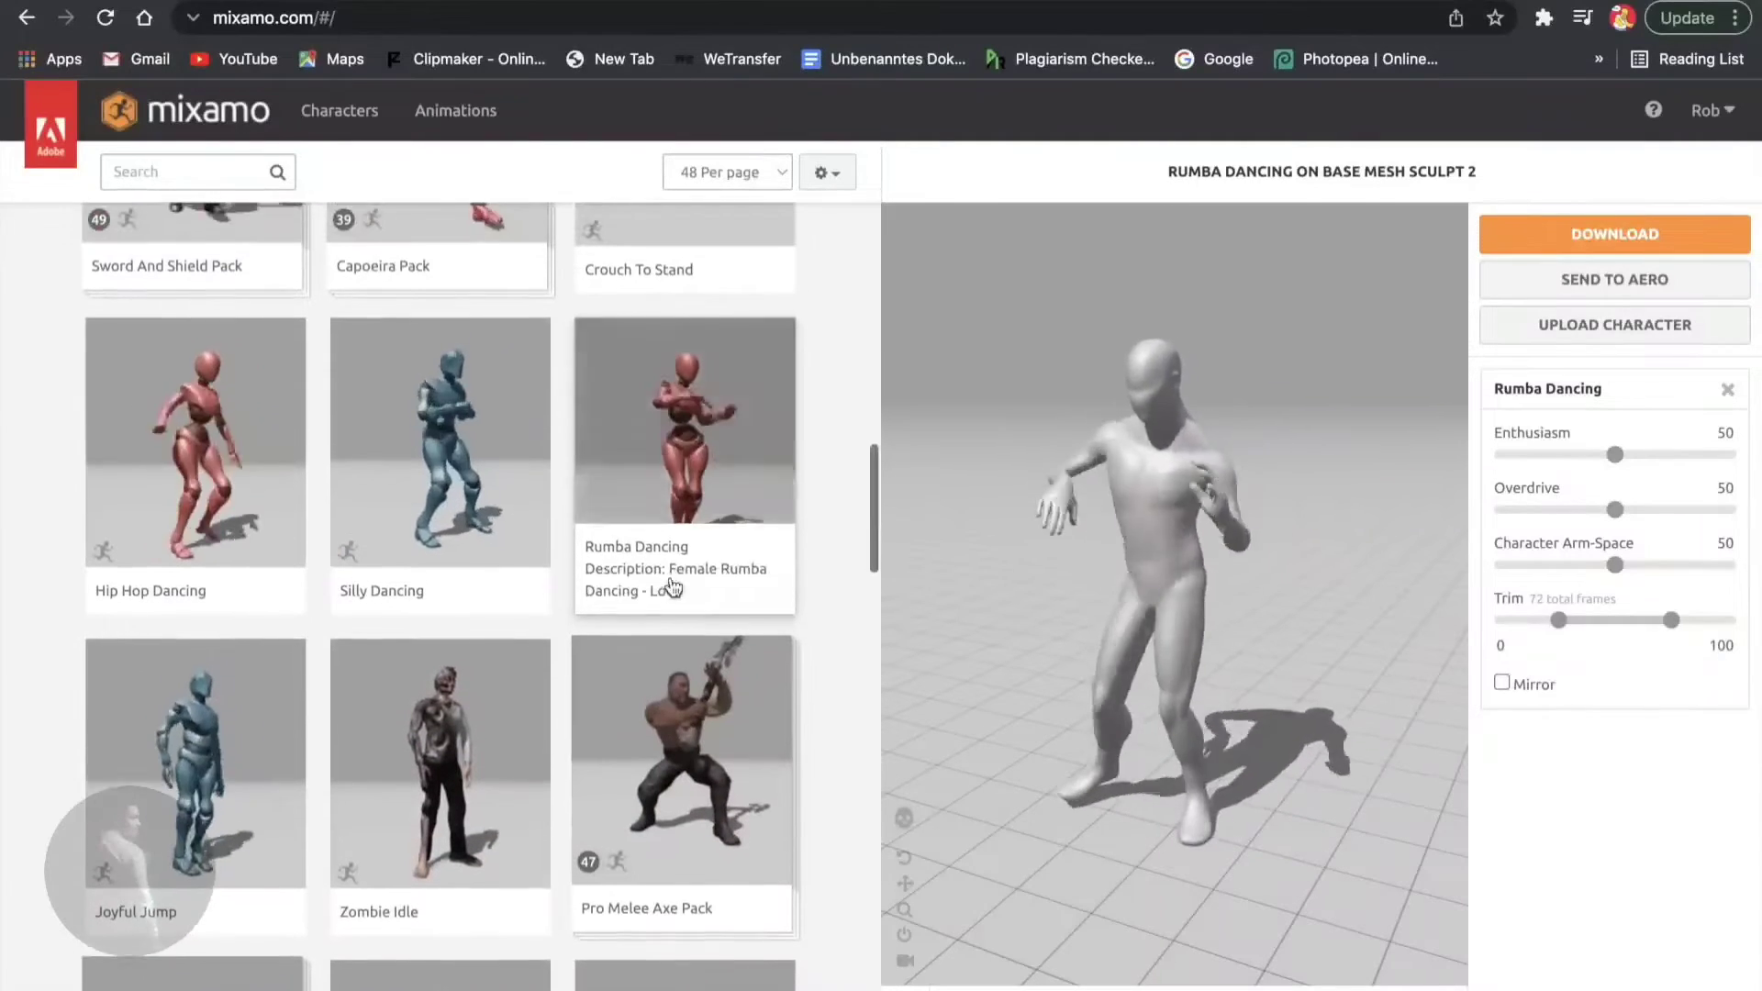
scroll(697, 477, "up", 1)
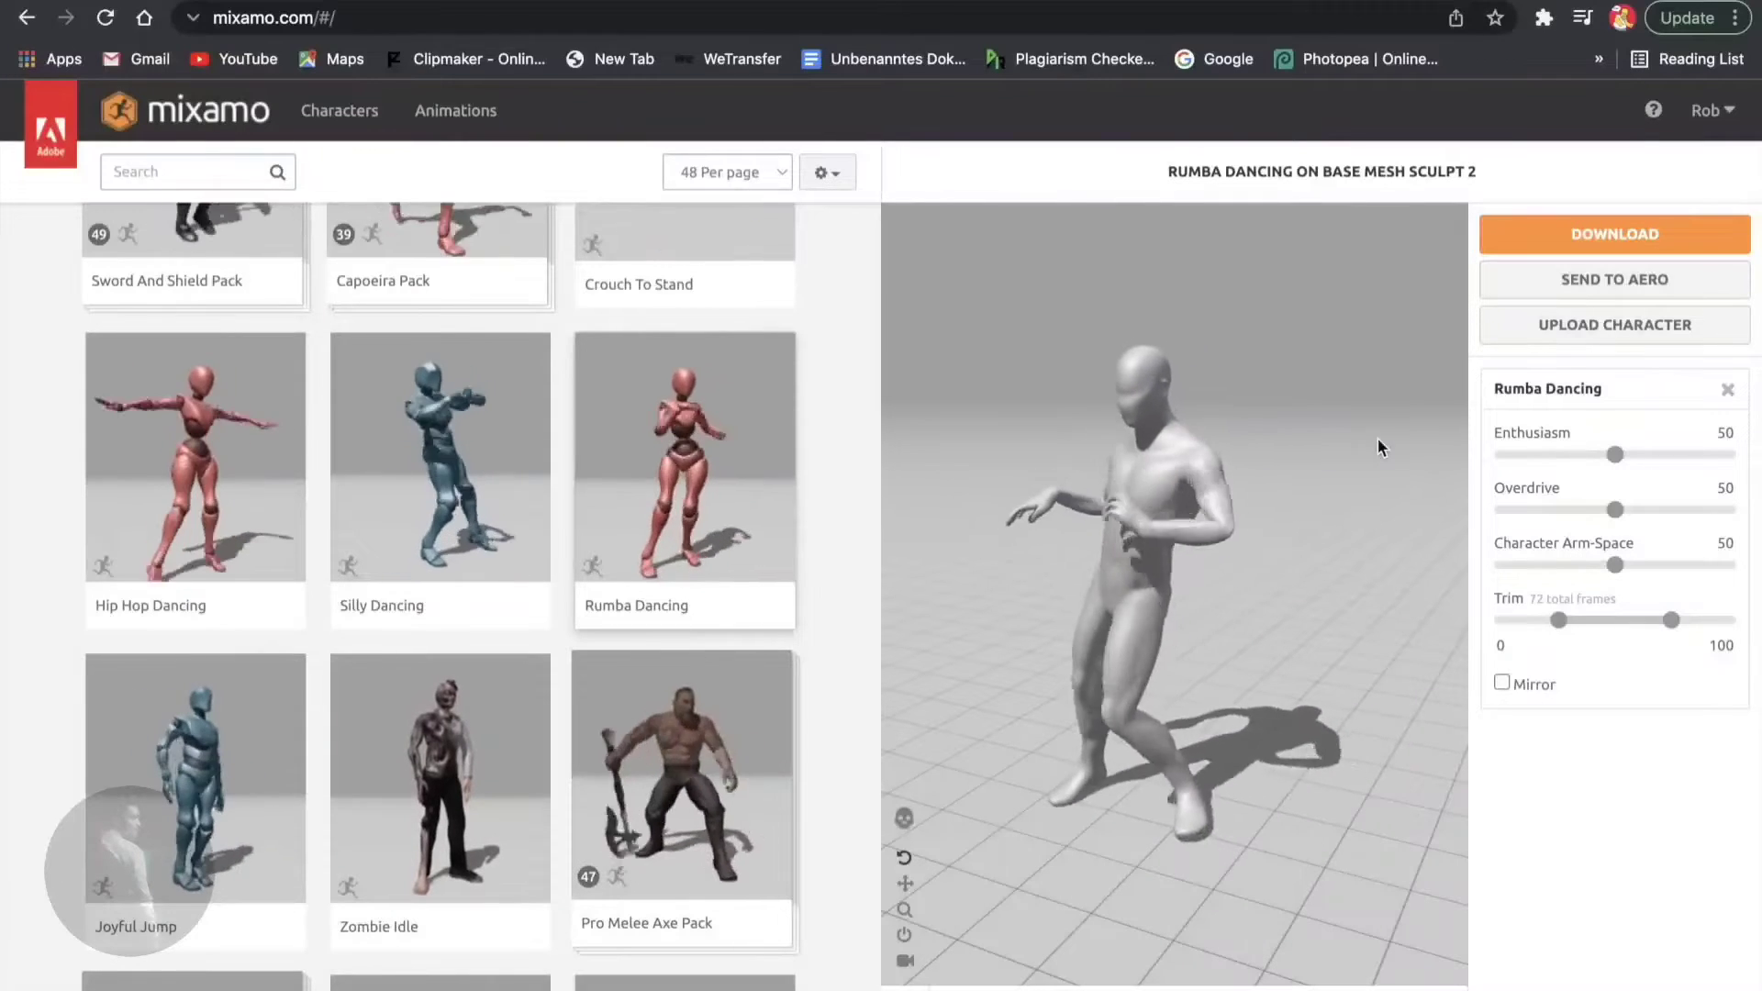
left_click(1550, 242)
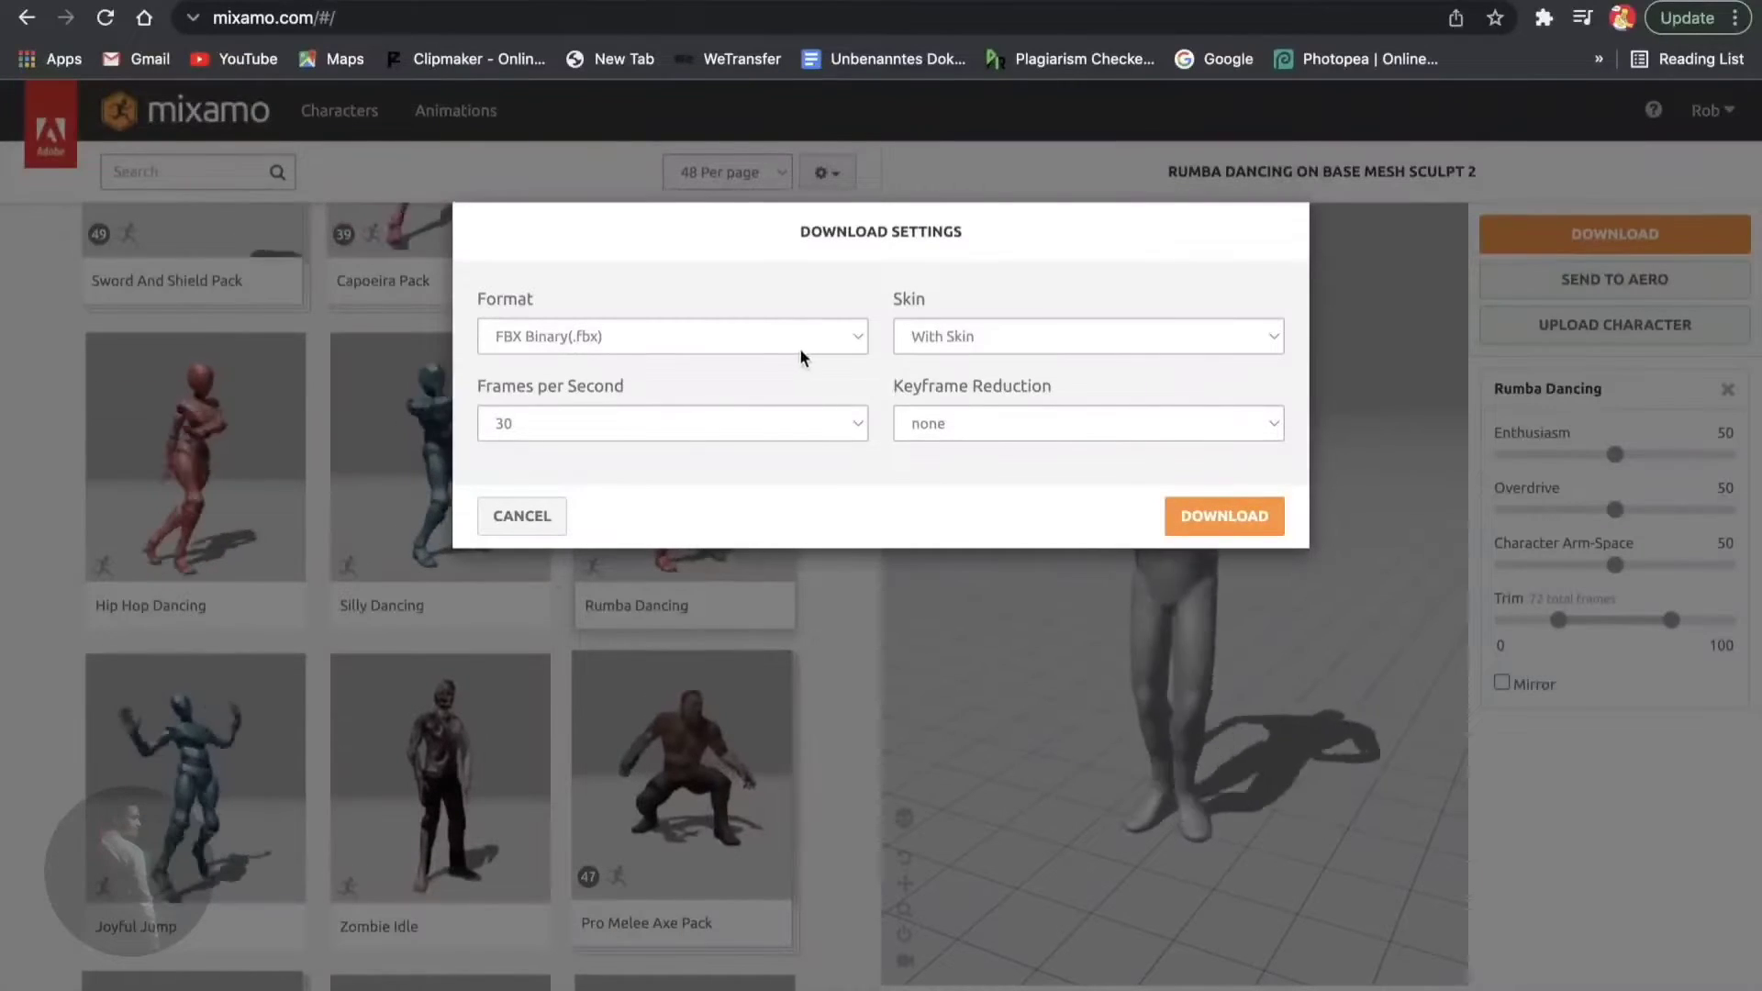
- Keep FBX Binary, With Skin and no keyframe reduction, then download Rumba Dancing.fbx
left_click(844, 328)
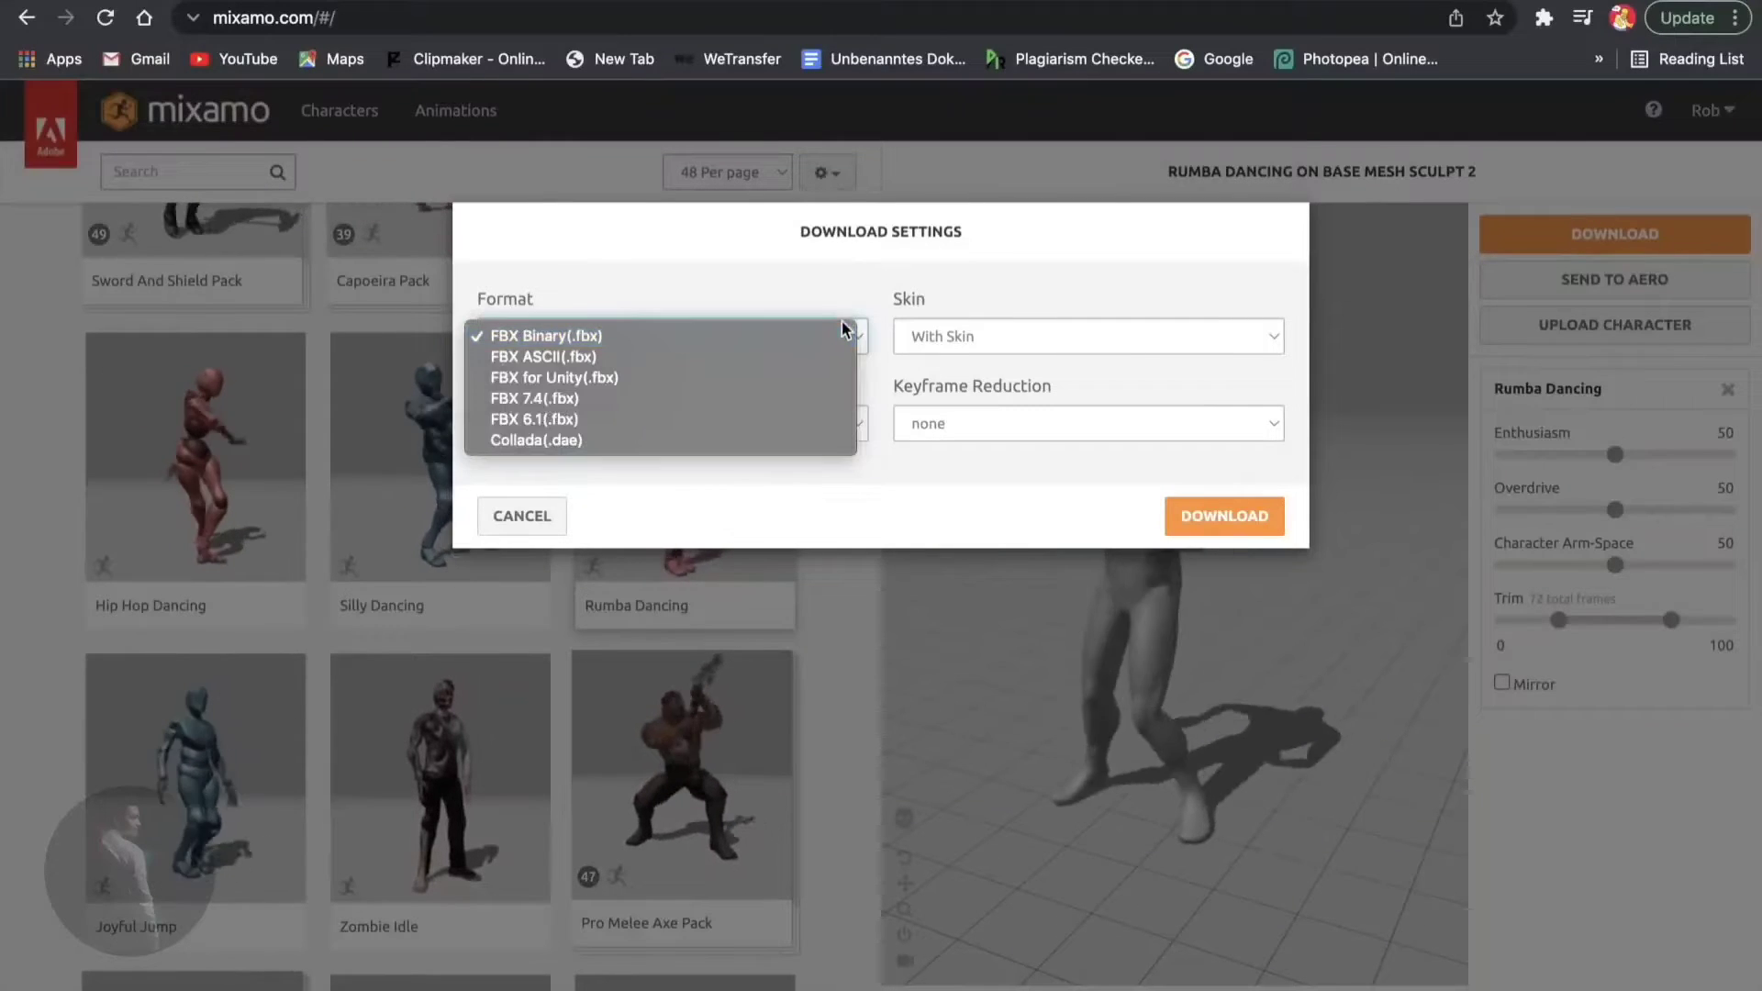
left_click(543, 336)
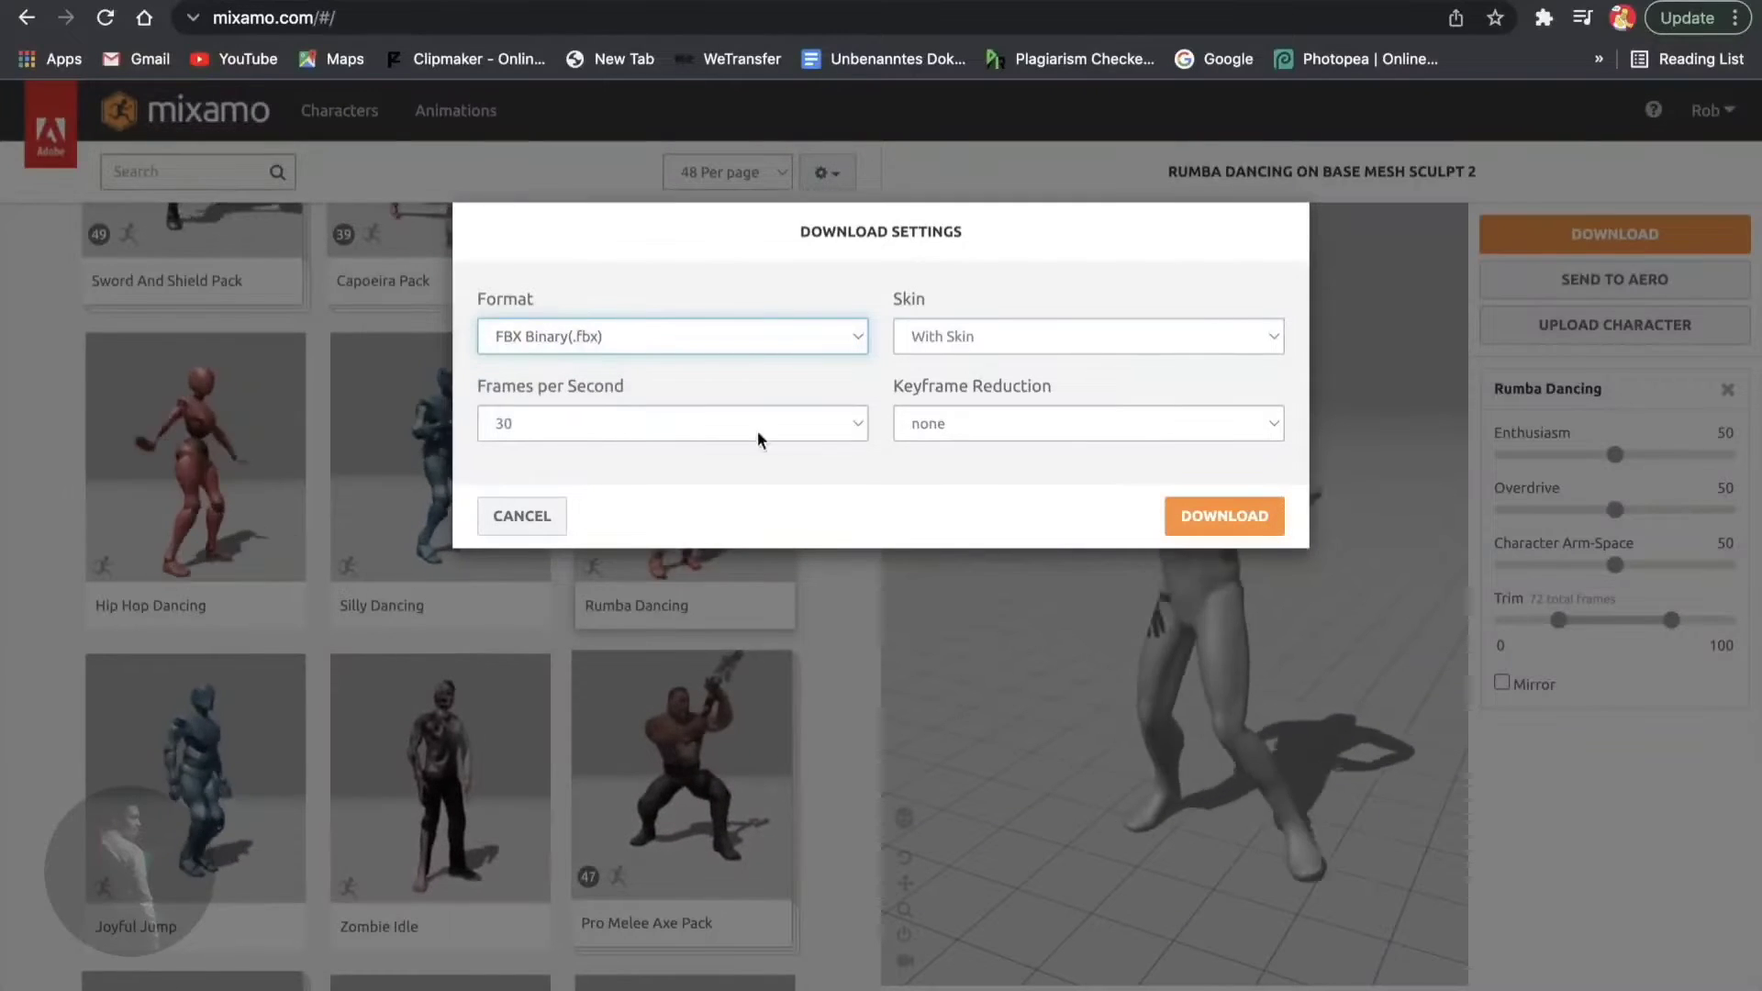
left_click(1004, 420)
left_click(1002, 421)
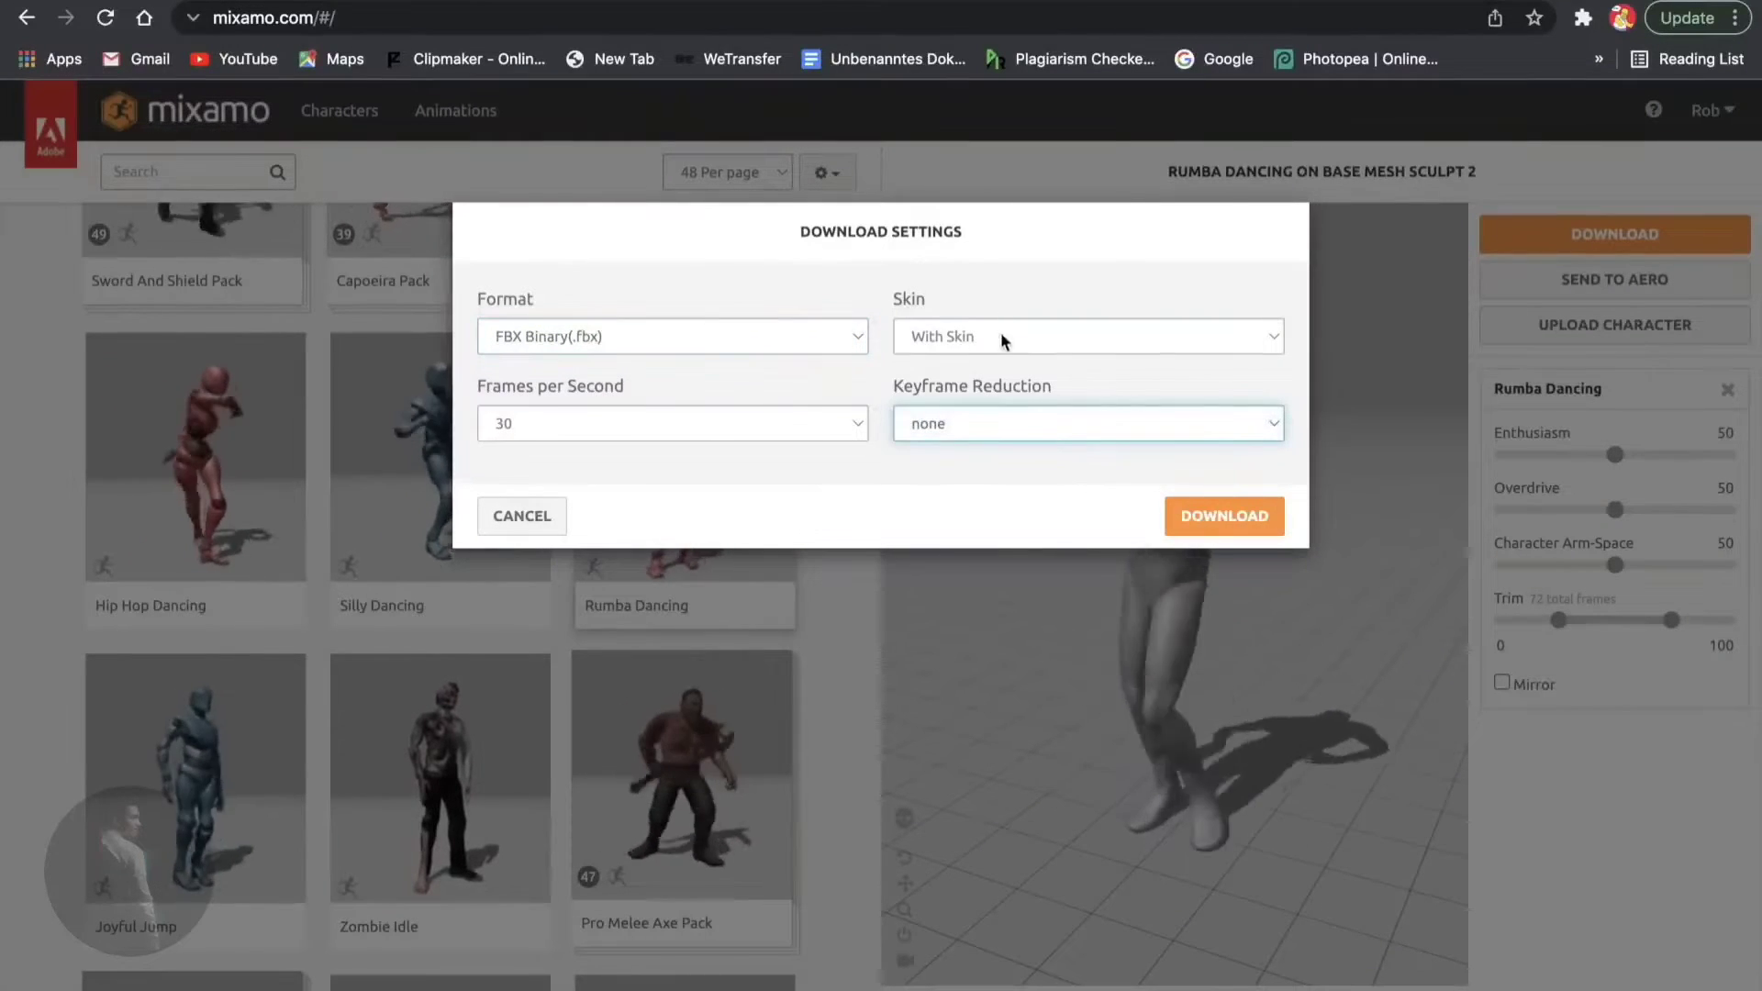
left_click(1000, 336)
left_click(1011, 345)
left_click(1011, 347)
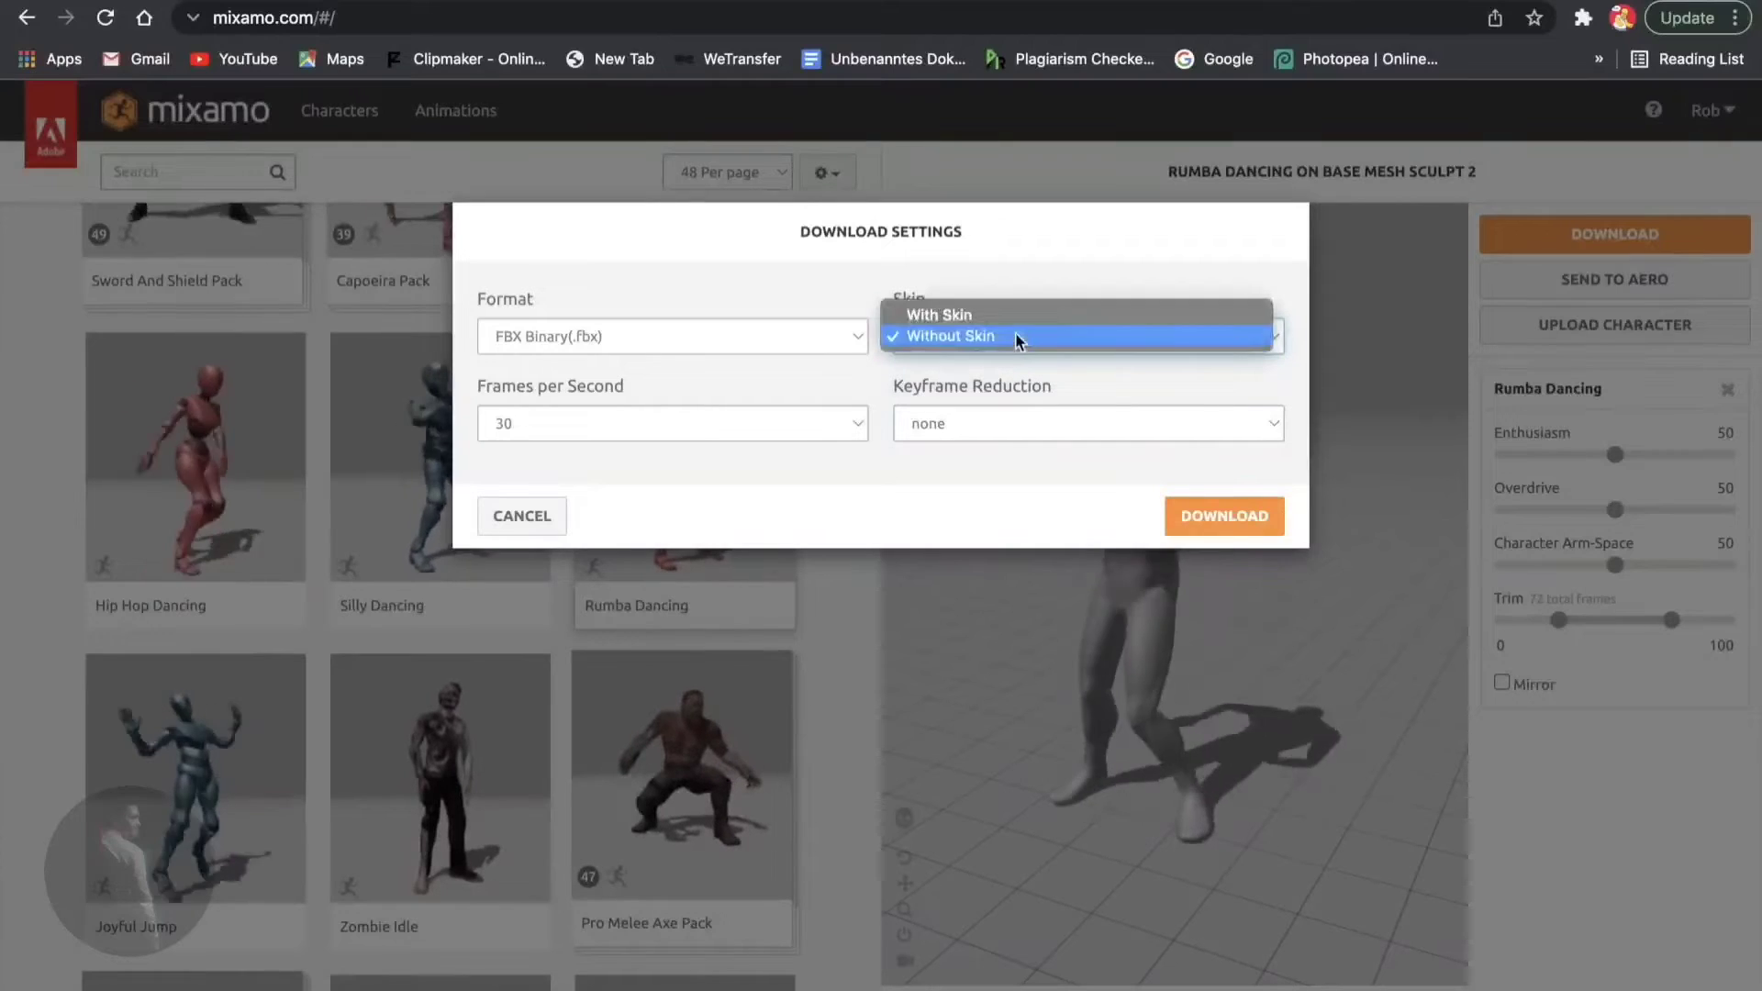
left_click(1011, 312)
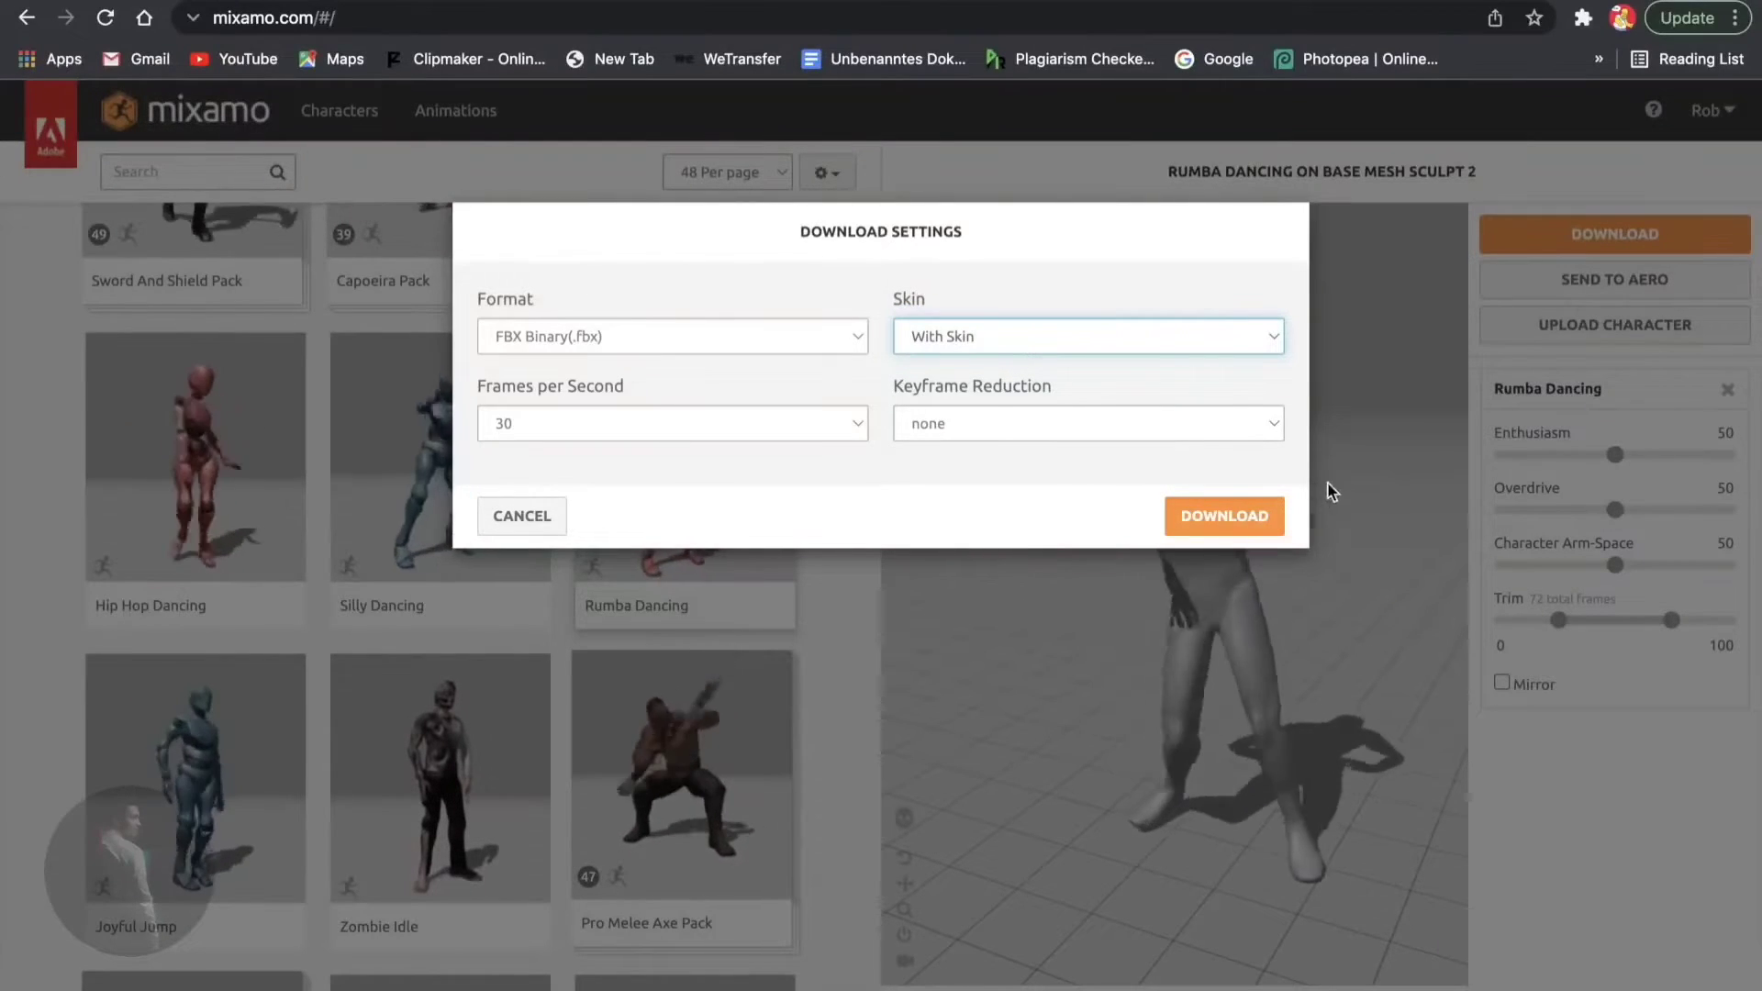
left_click(1180, 517)
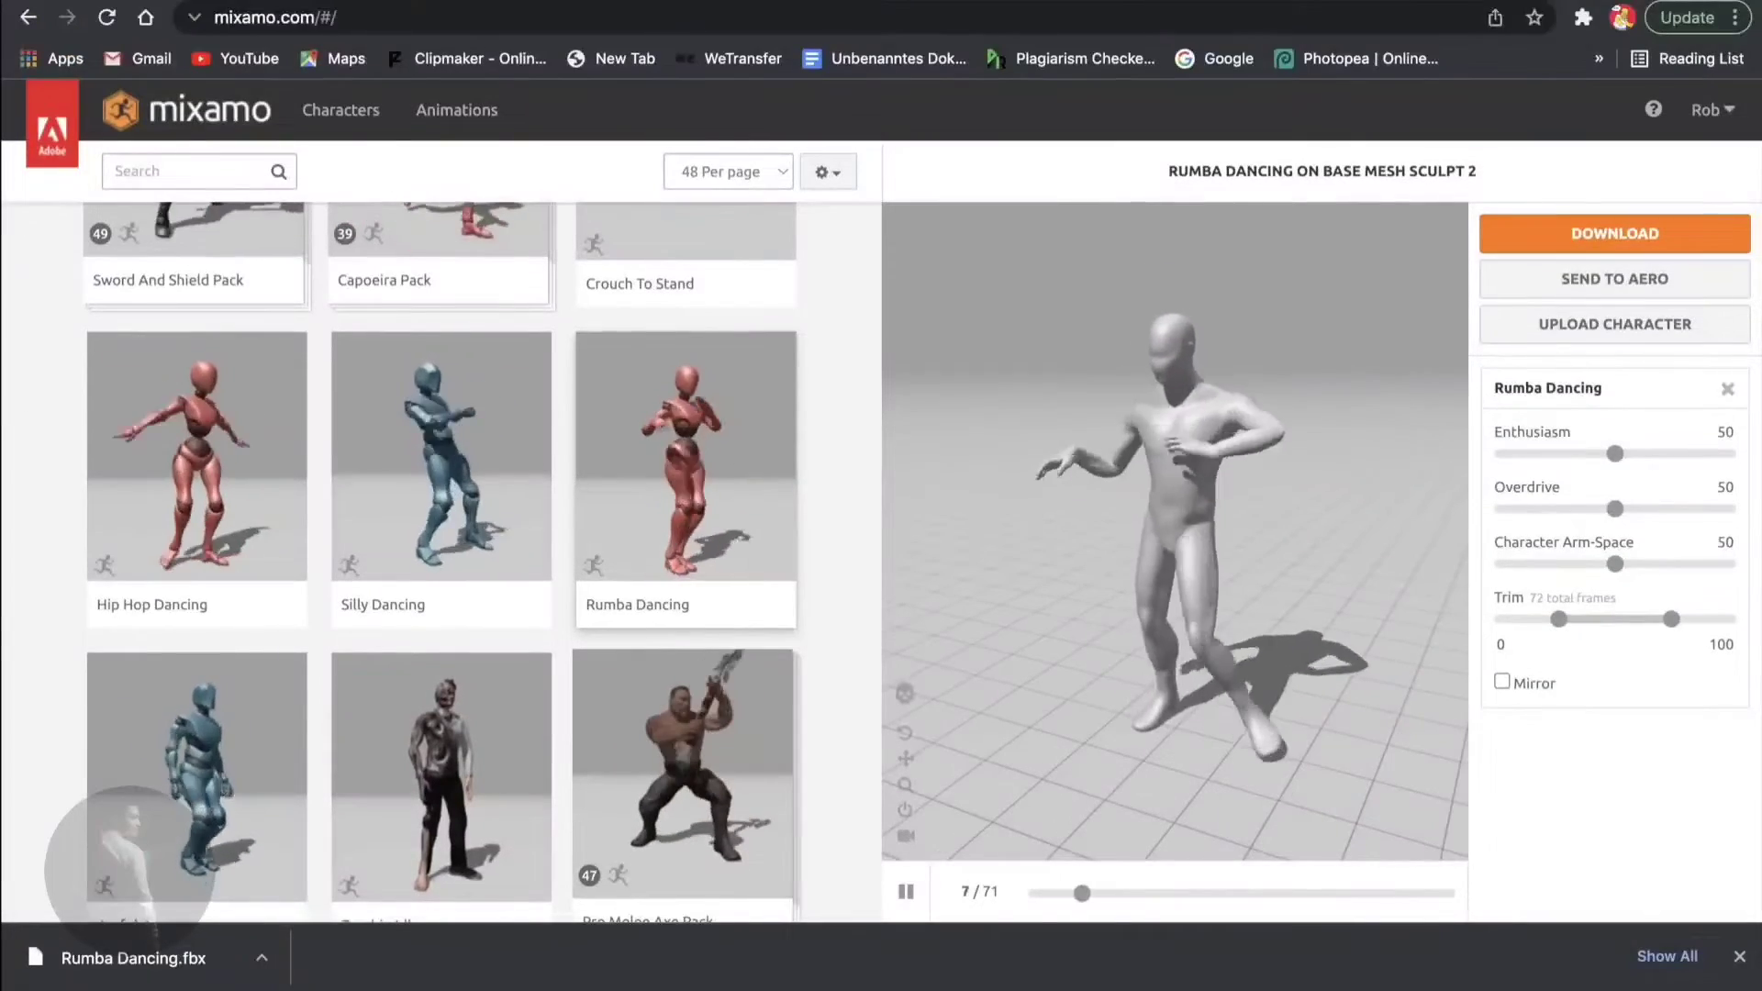
- Move the downloaded Rumba Dancing.fbx onto the desktop
left_click(73, 0)
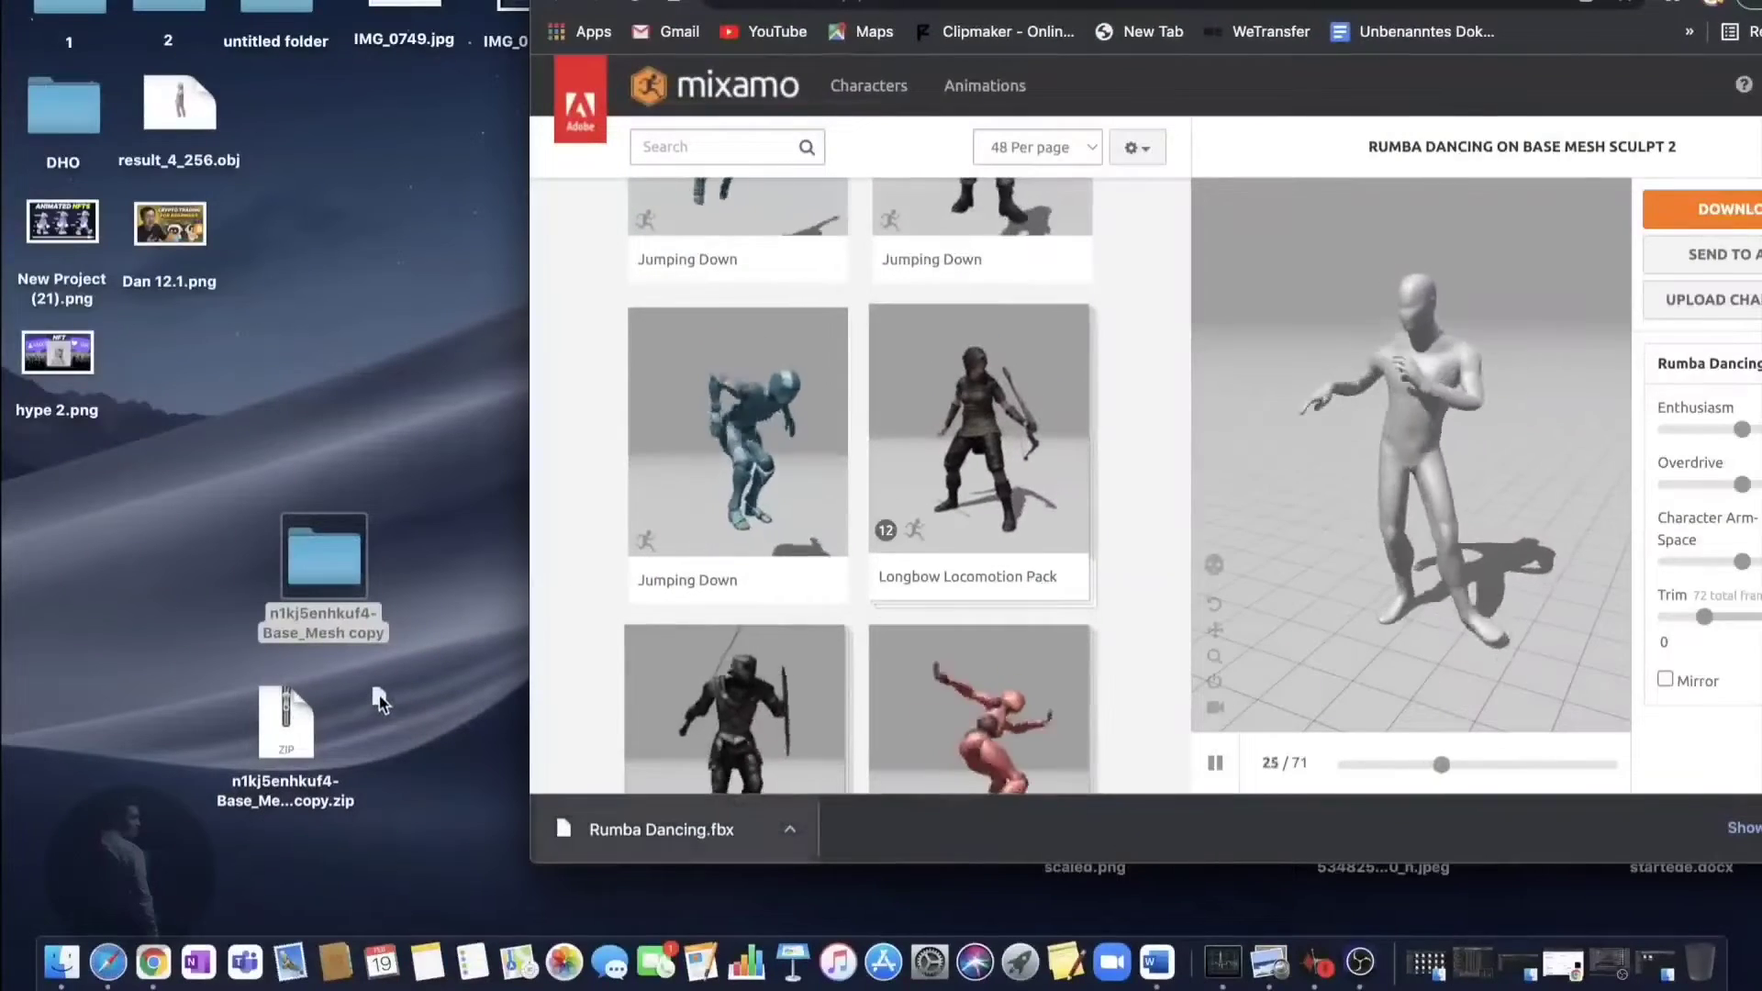
left_click_drag(131, 640, 130, 638)
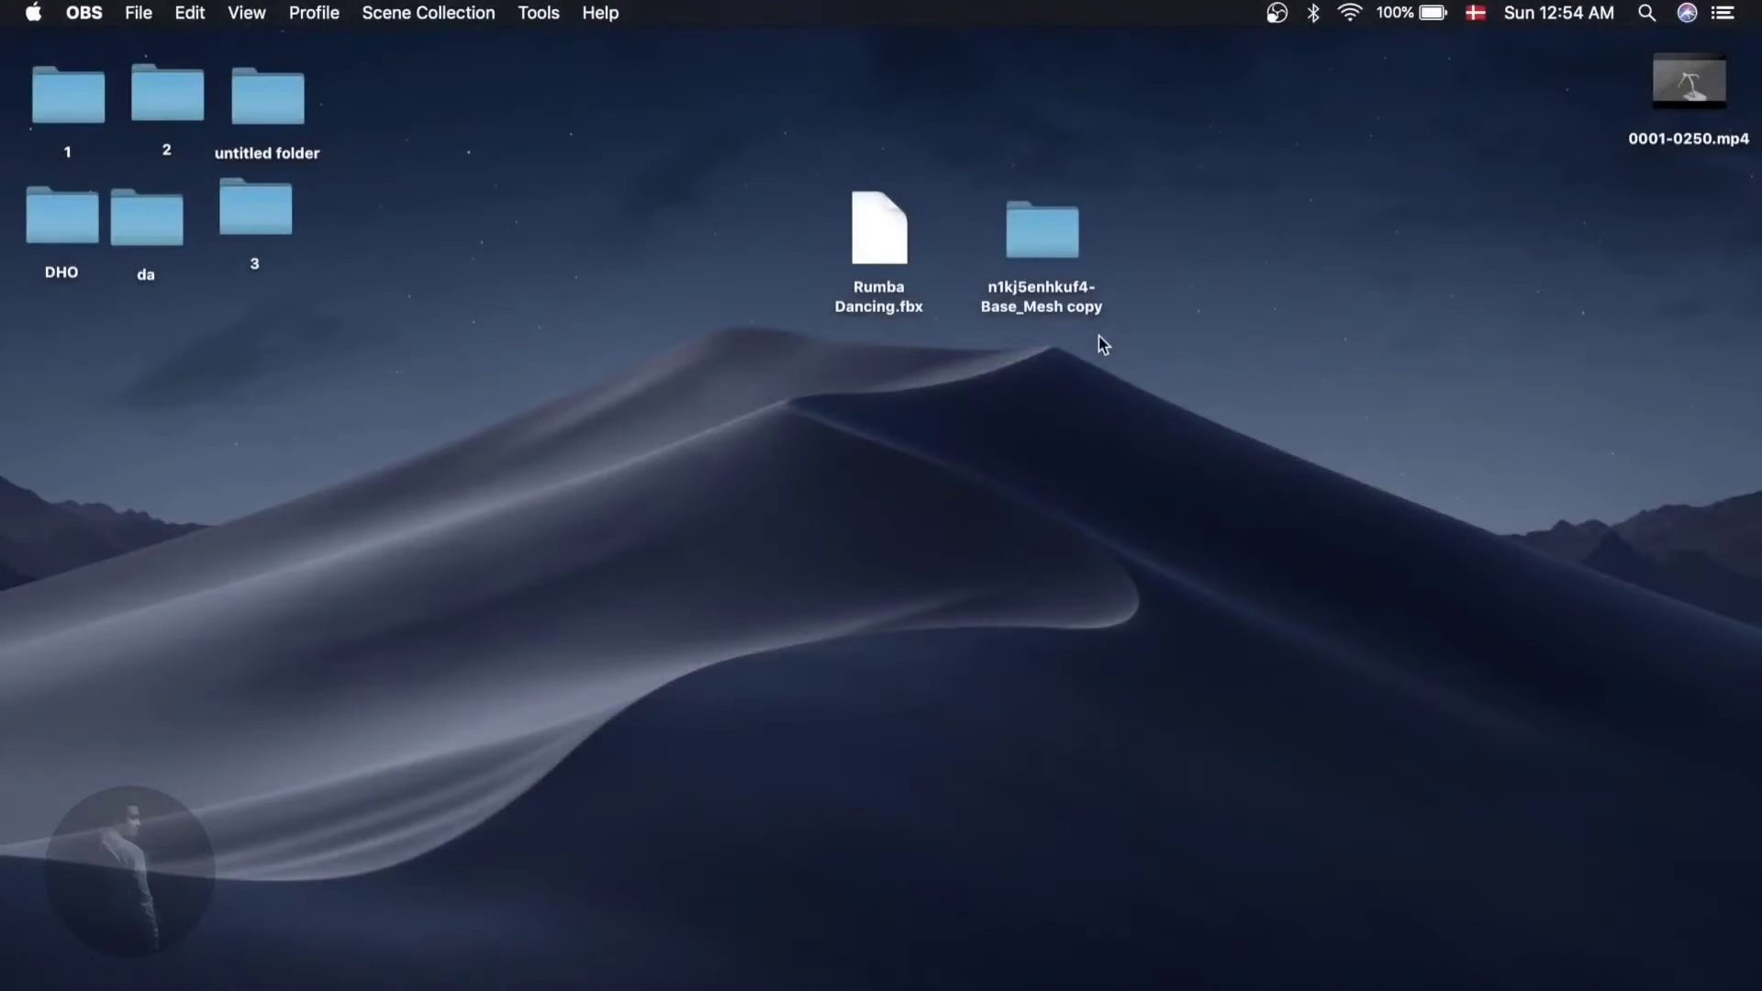
left_click_drag(887, 240, 889, 294)
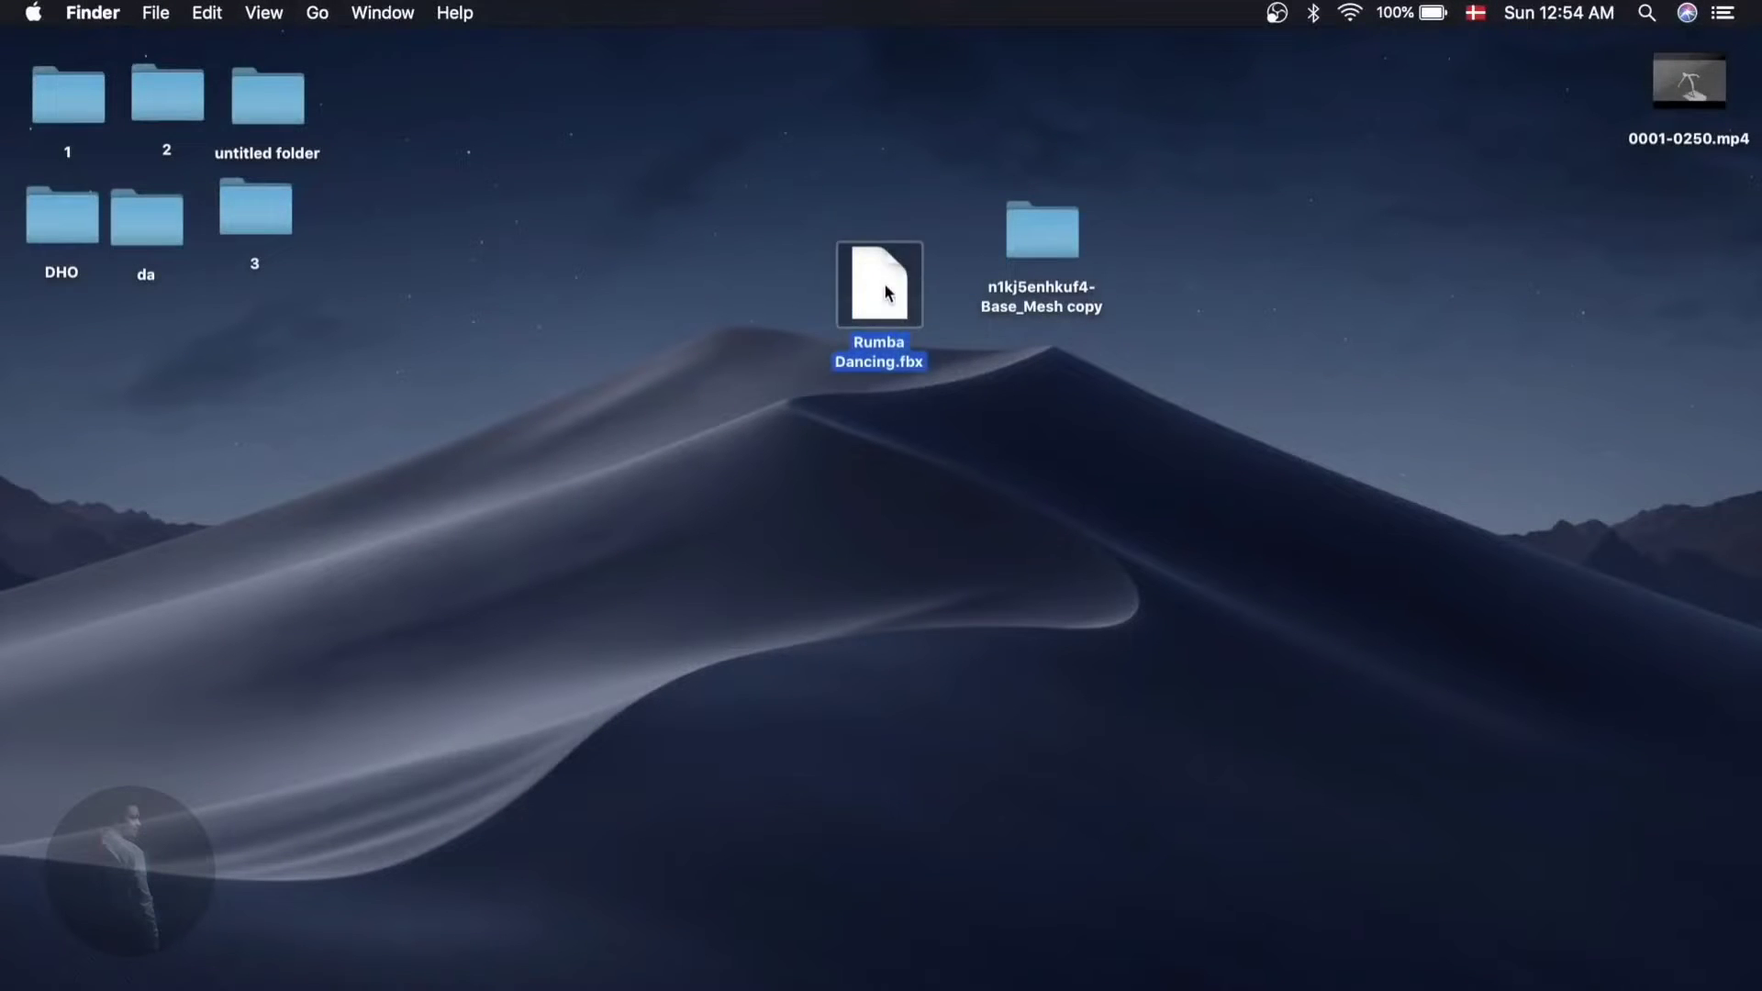
- Launch Blender via Spotlight and start a new General scene
left_click(1647, 13)
type("b")
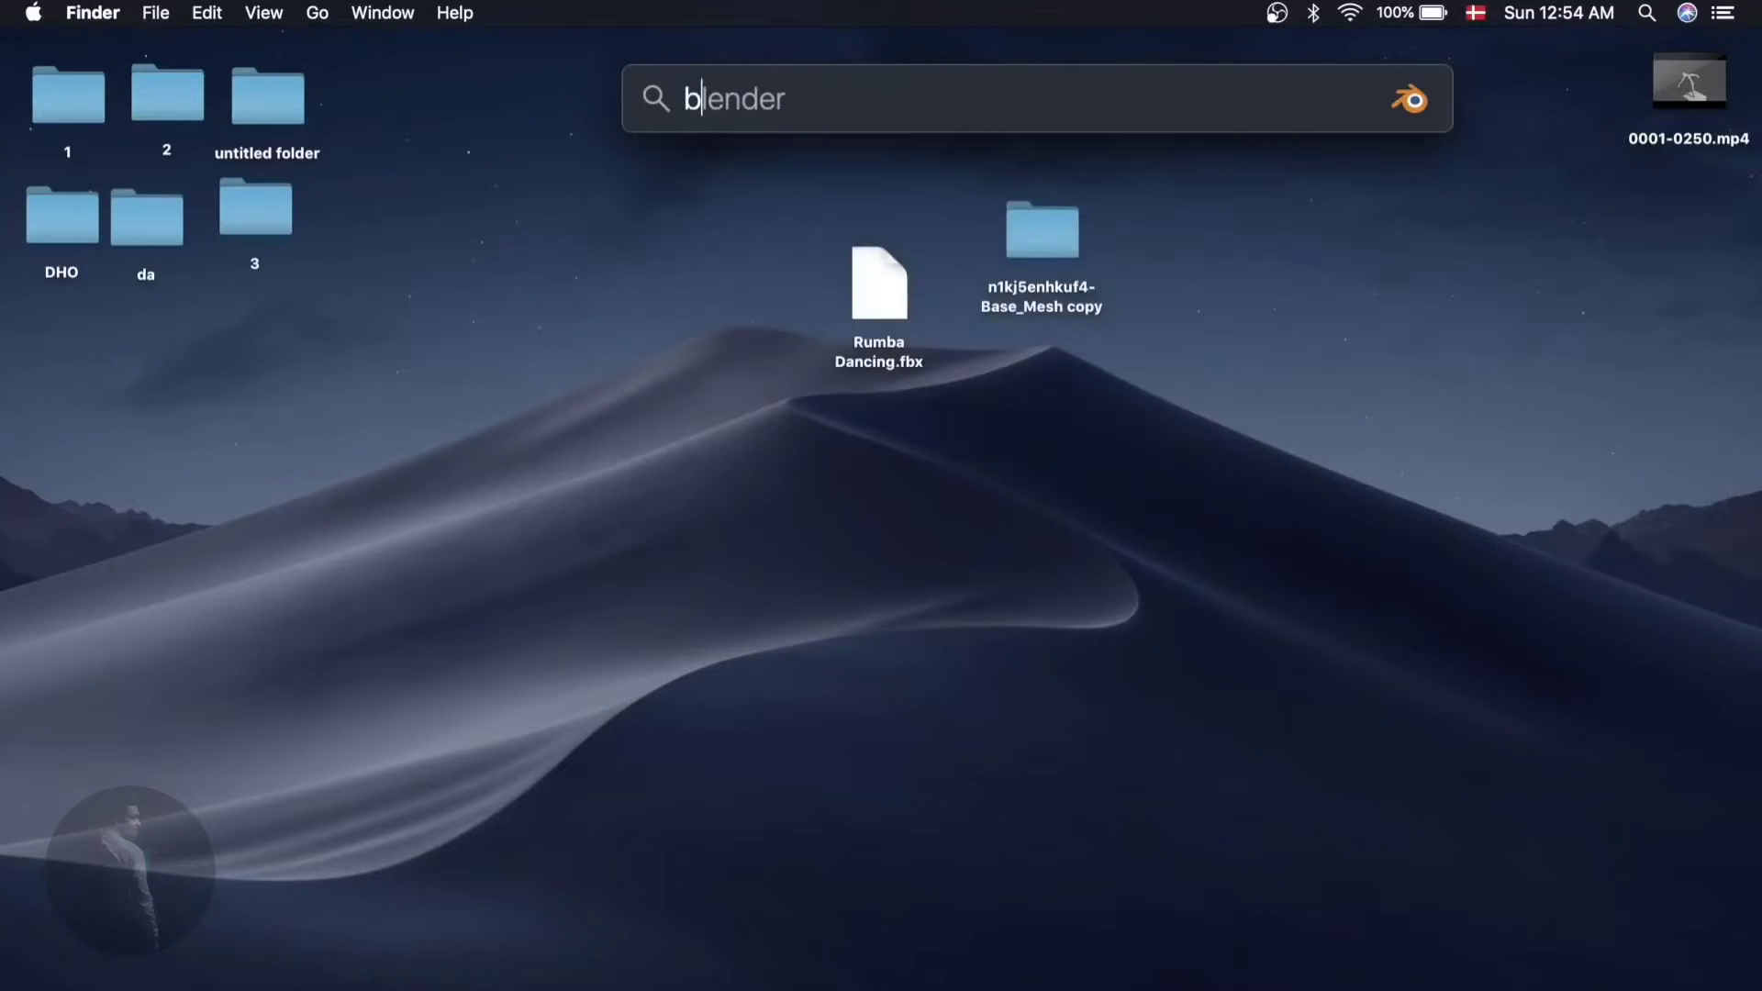
type("lender")
key("Return")
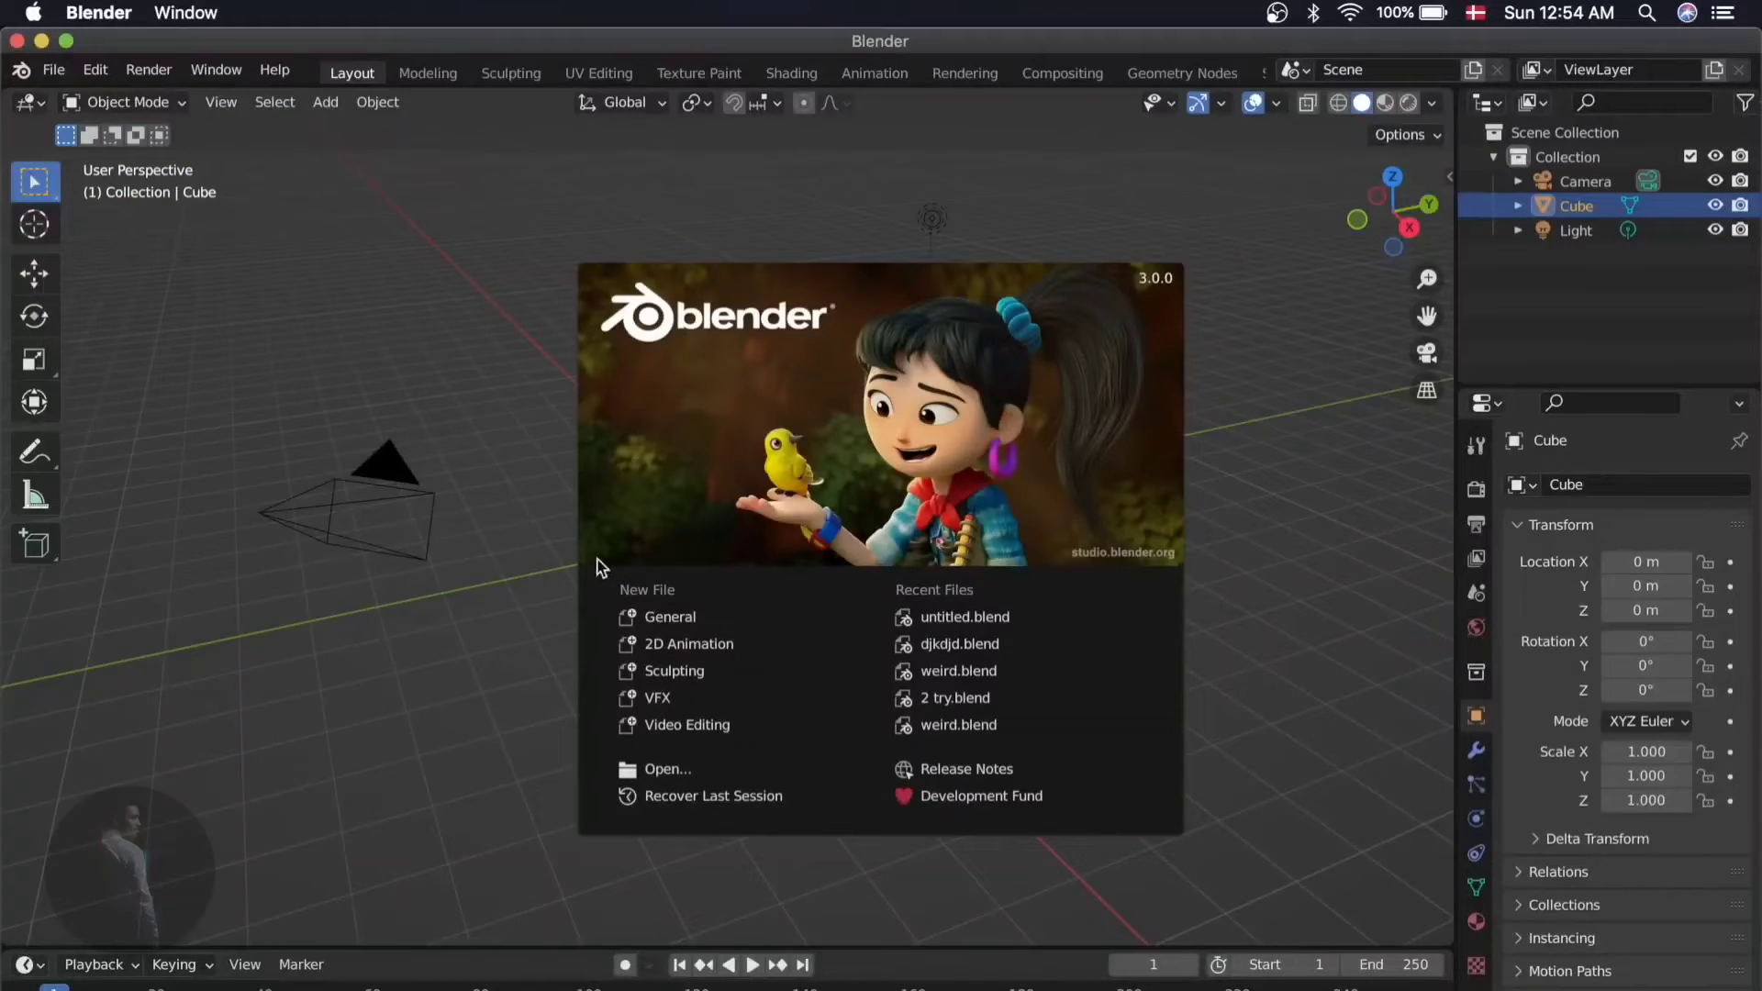
left_click(663, 617)
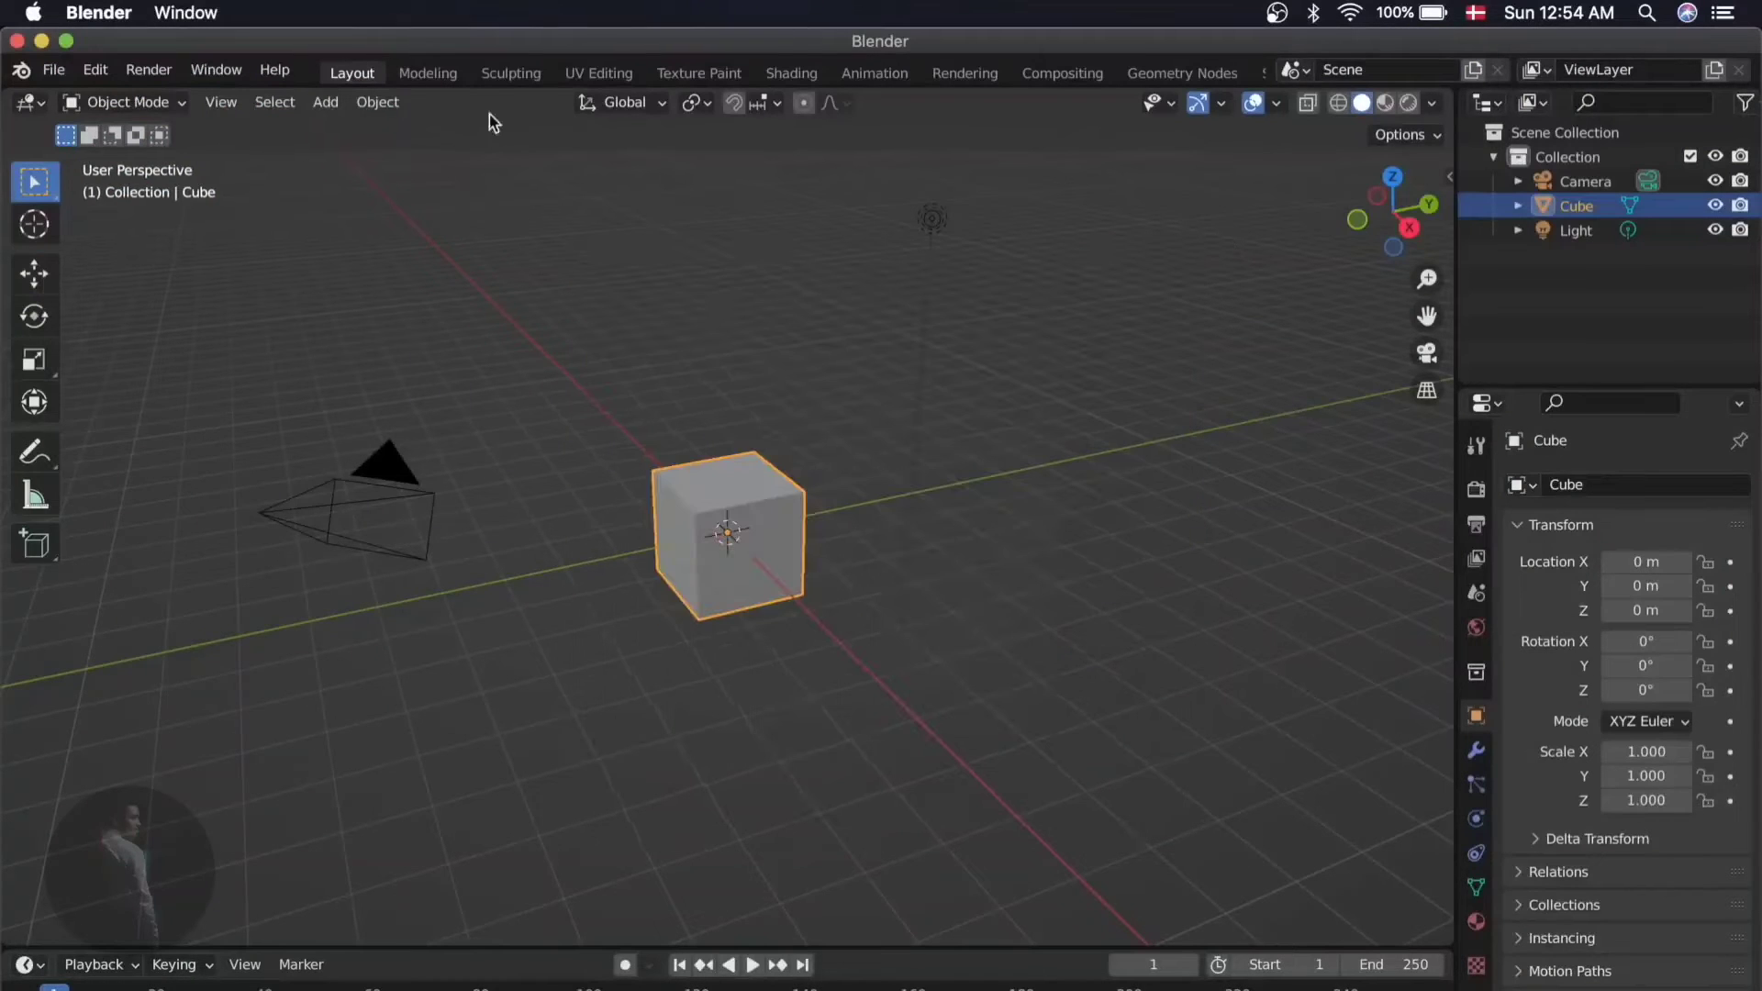
- Maximize the Blender window and delete the default cube
left_click(65, 41)
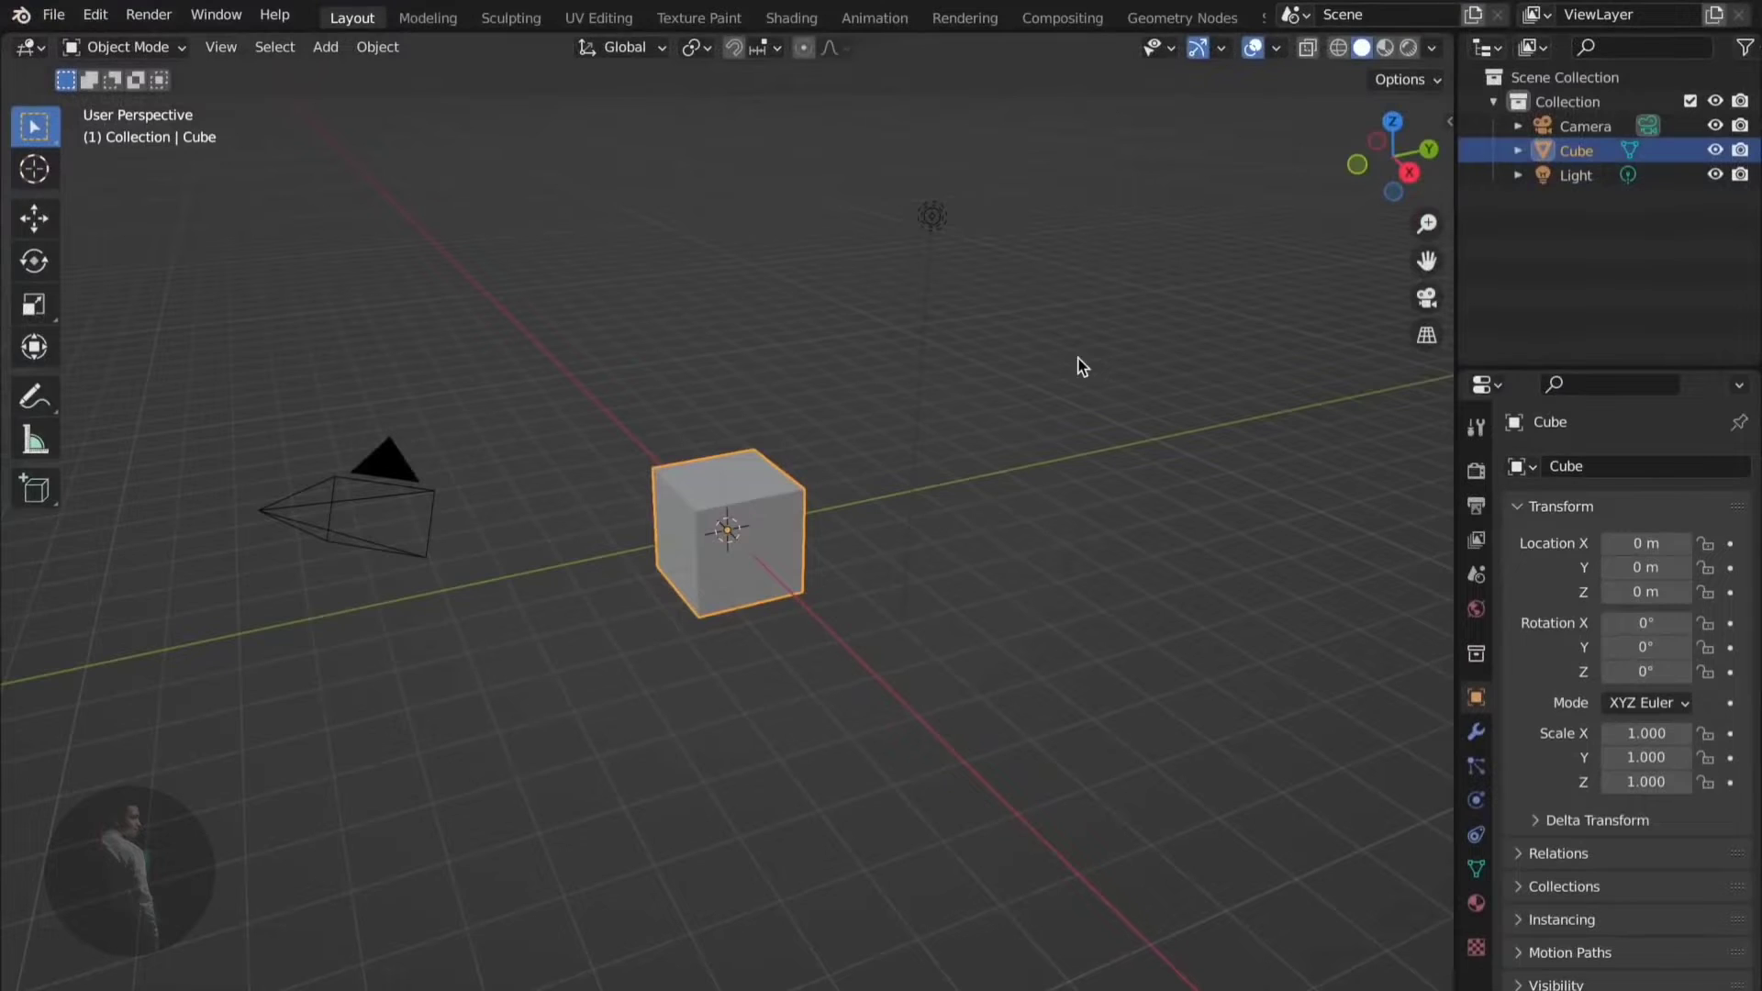
key("x")
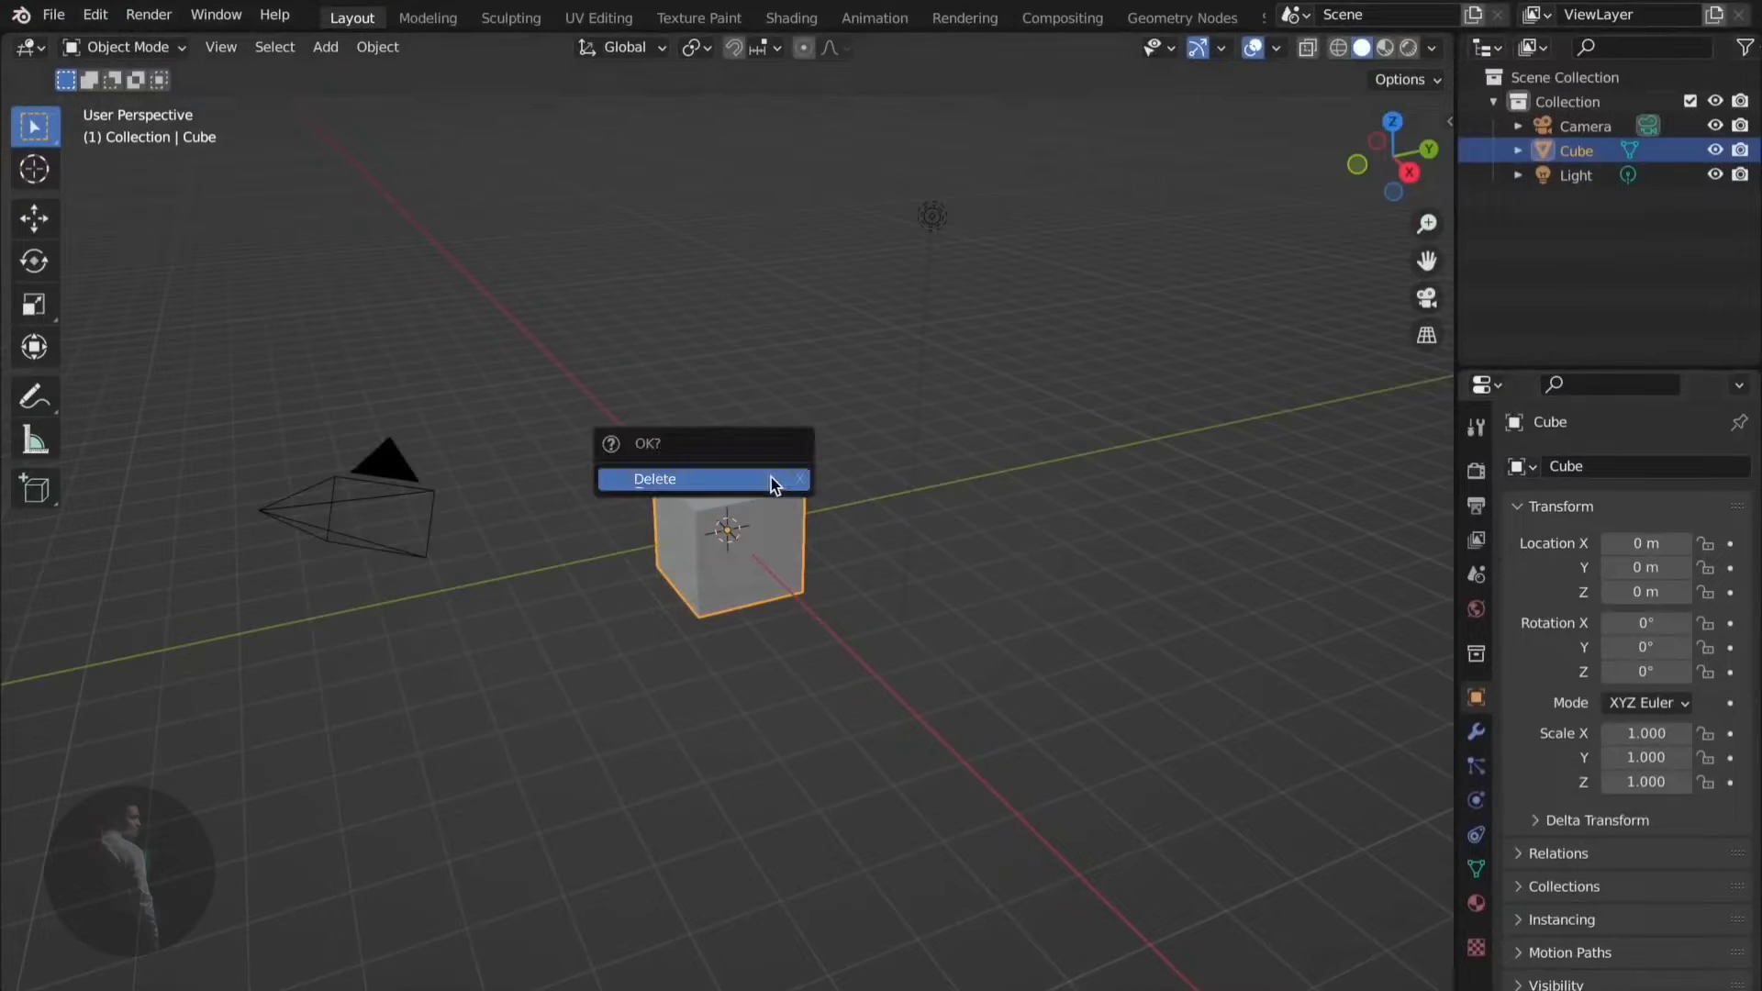
left_click(771, 477)
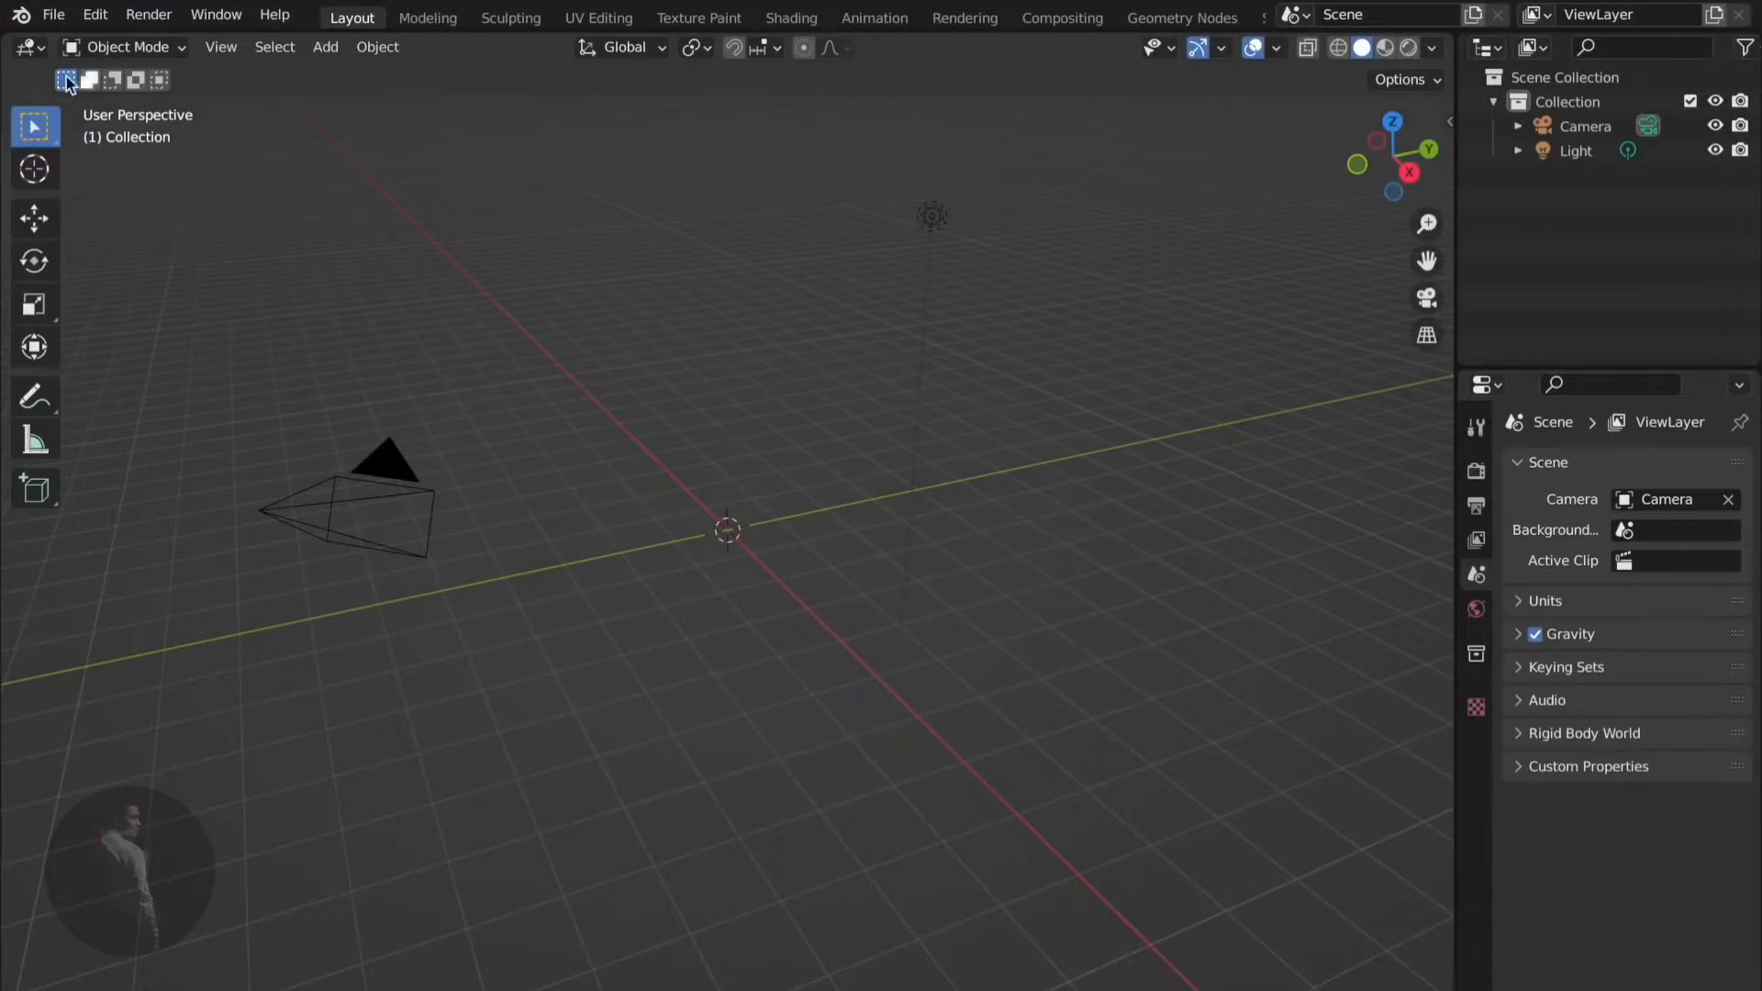
scroll(724, 376, "left", 10)
scroll(724, 376, "right", 10)
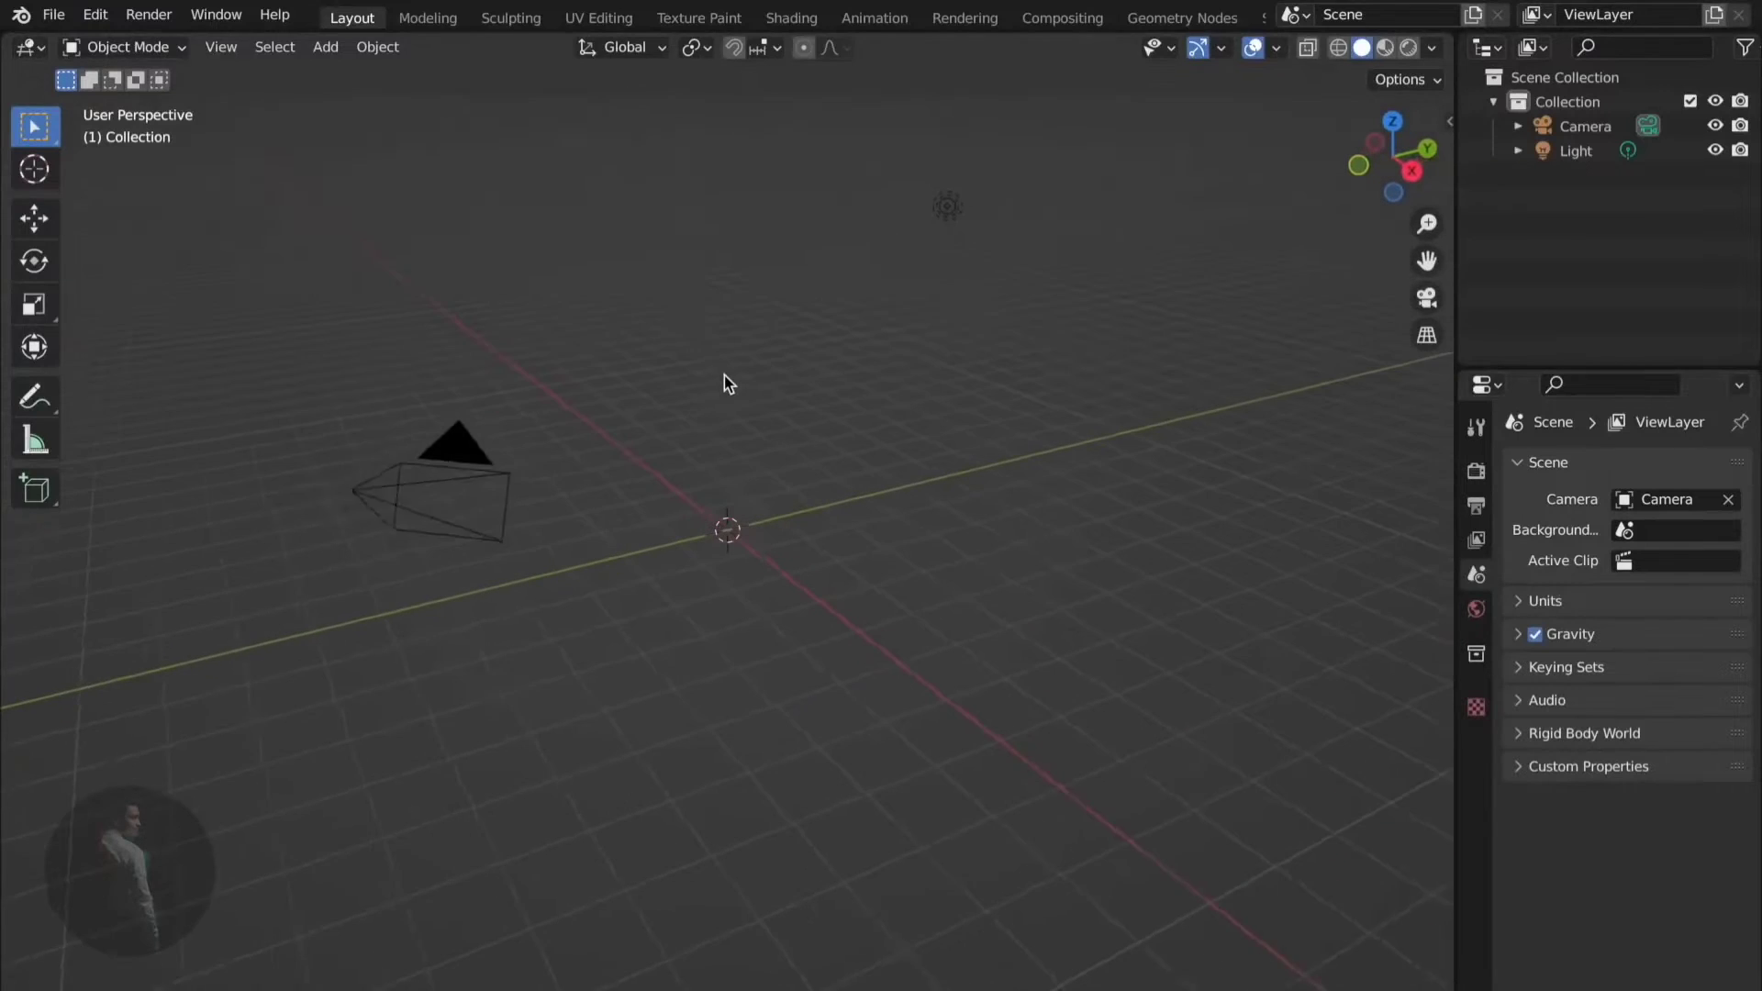
- Import Rumba Dancing.fbx from the Desktop, adding its Armature to the scene
left_click(58, 14)
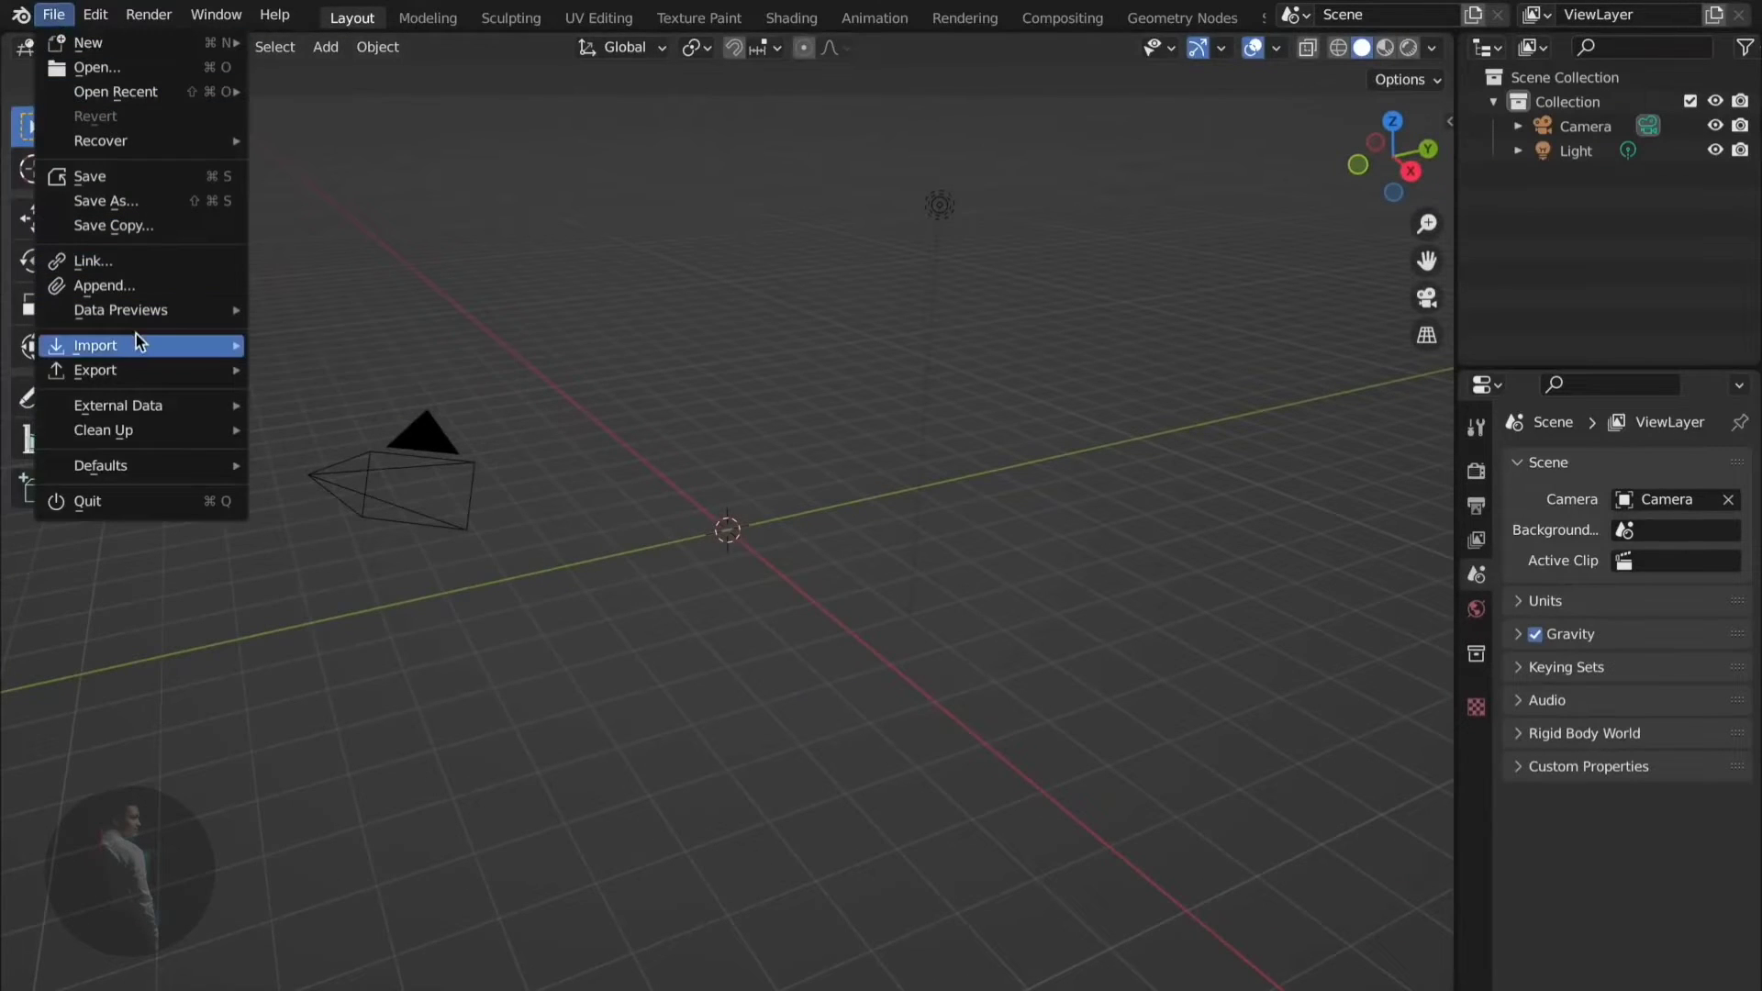
mouse_move(136, 342)
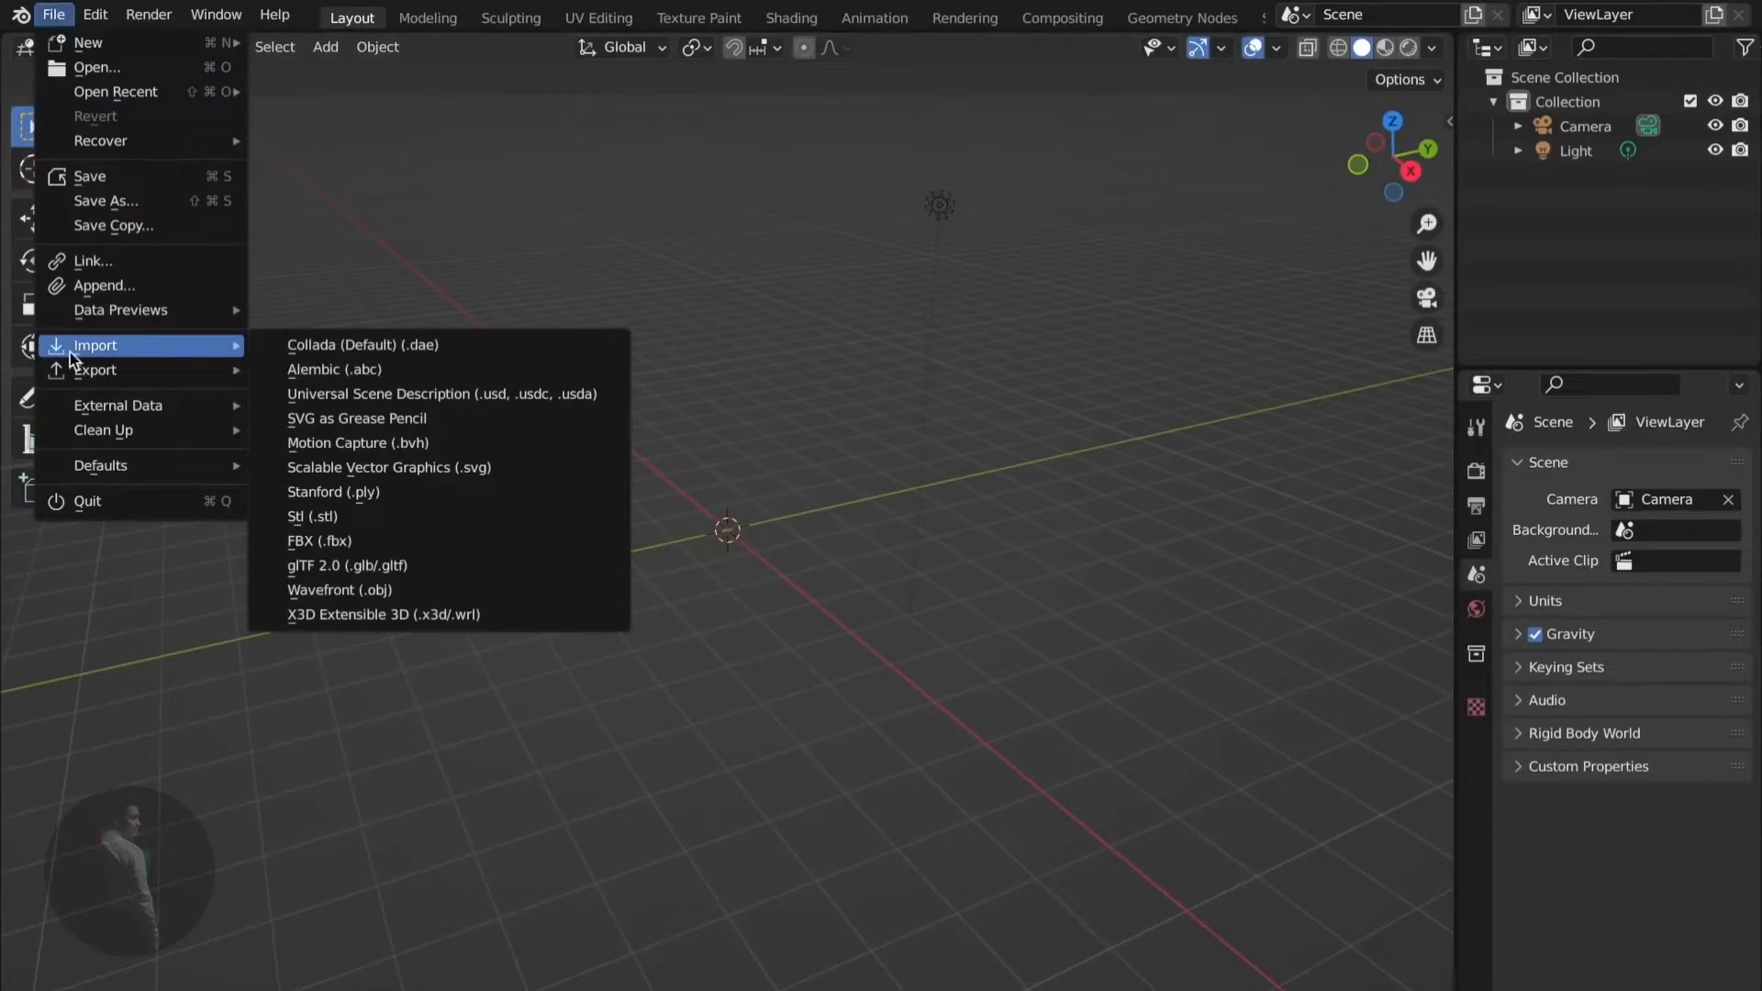
left_click(353, 541)
left_click(358, 402)
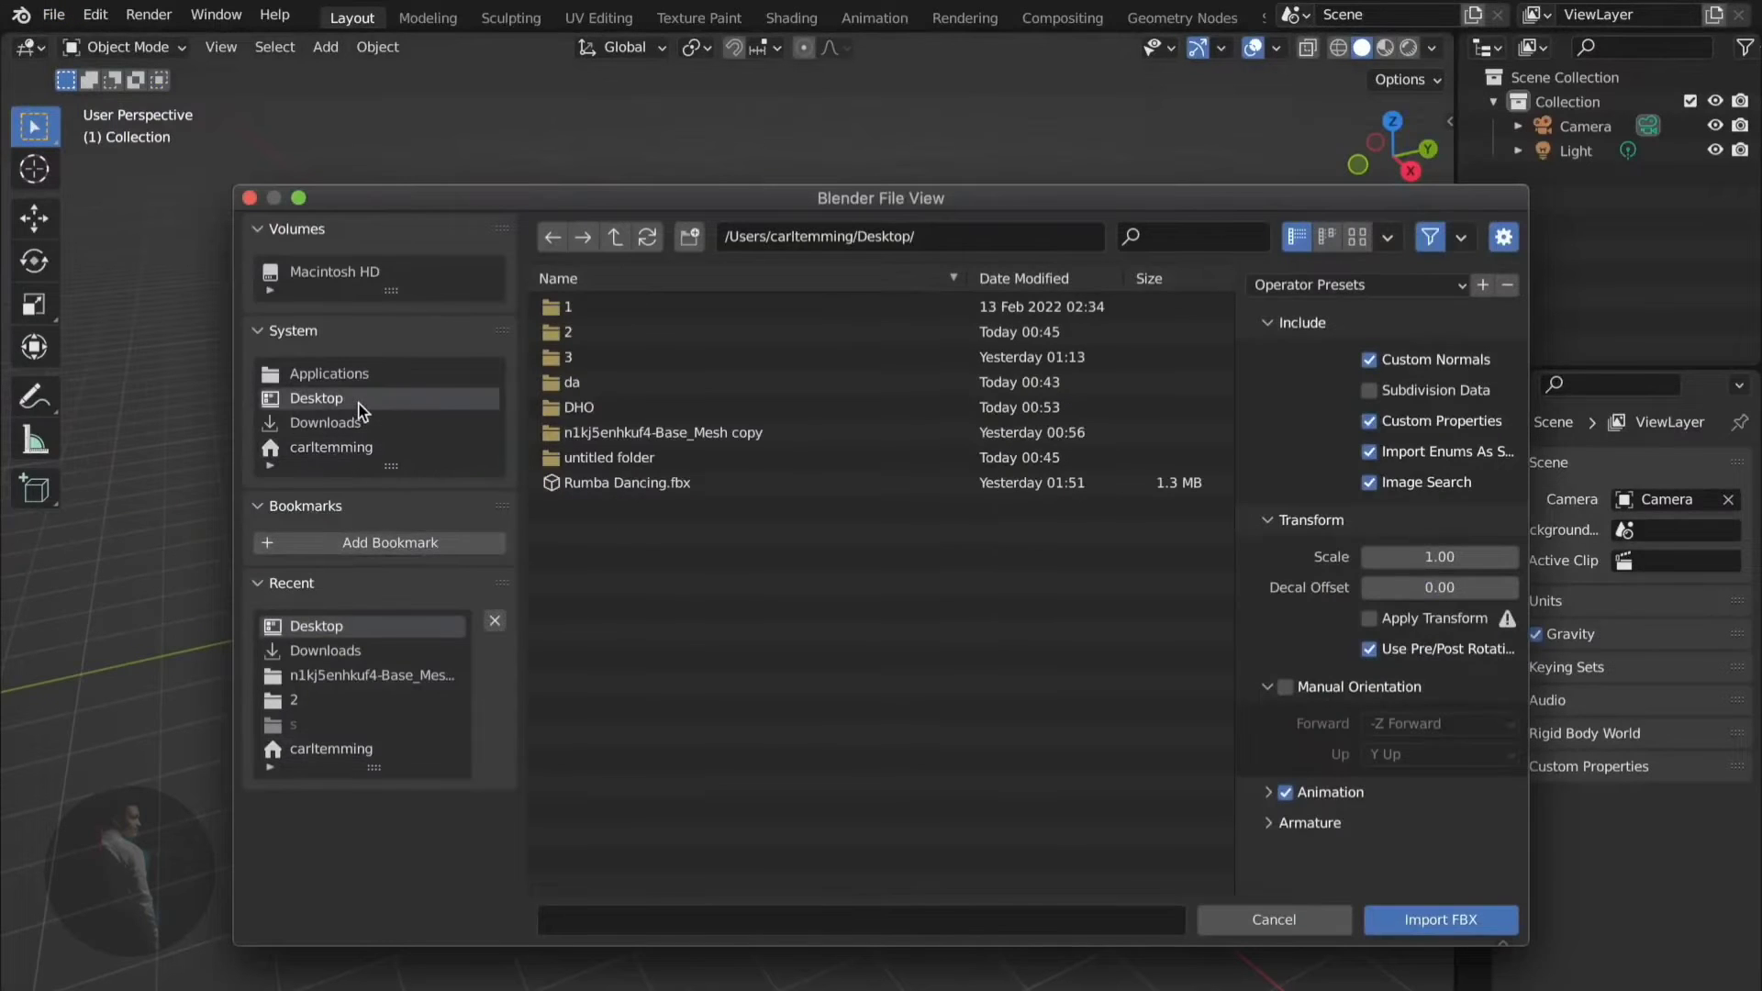
left_click(595, 483)
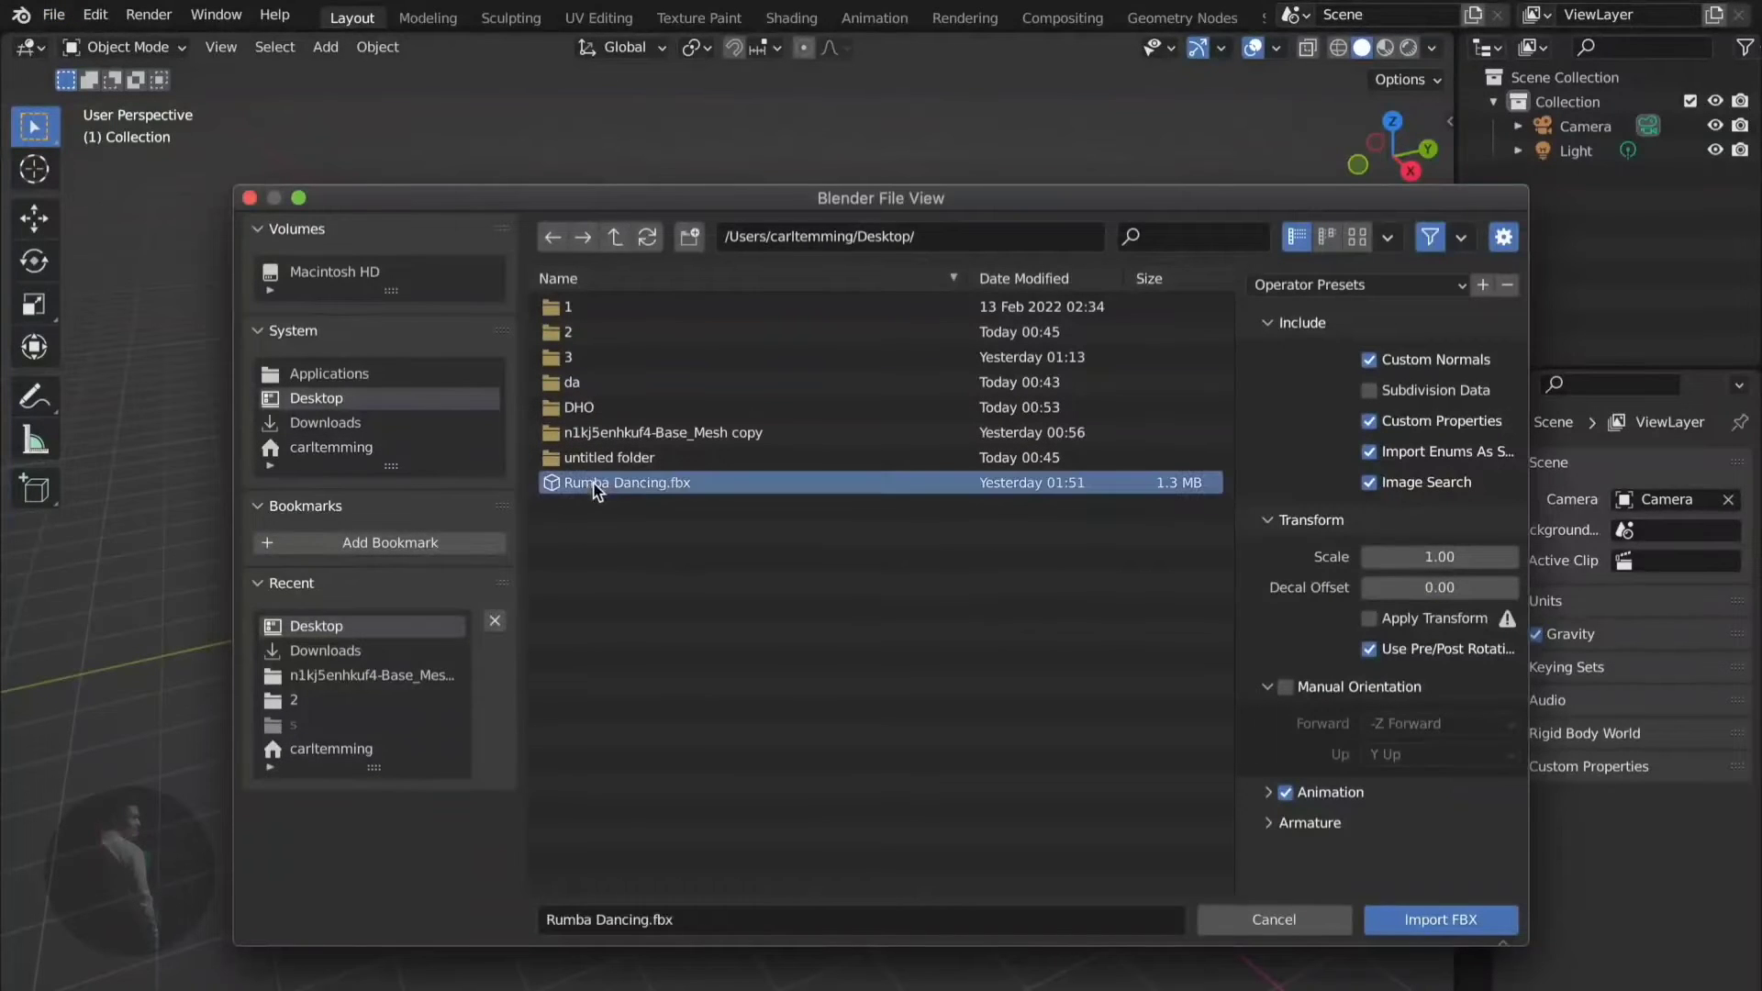
left_click(1457, 922)
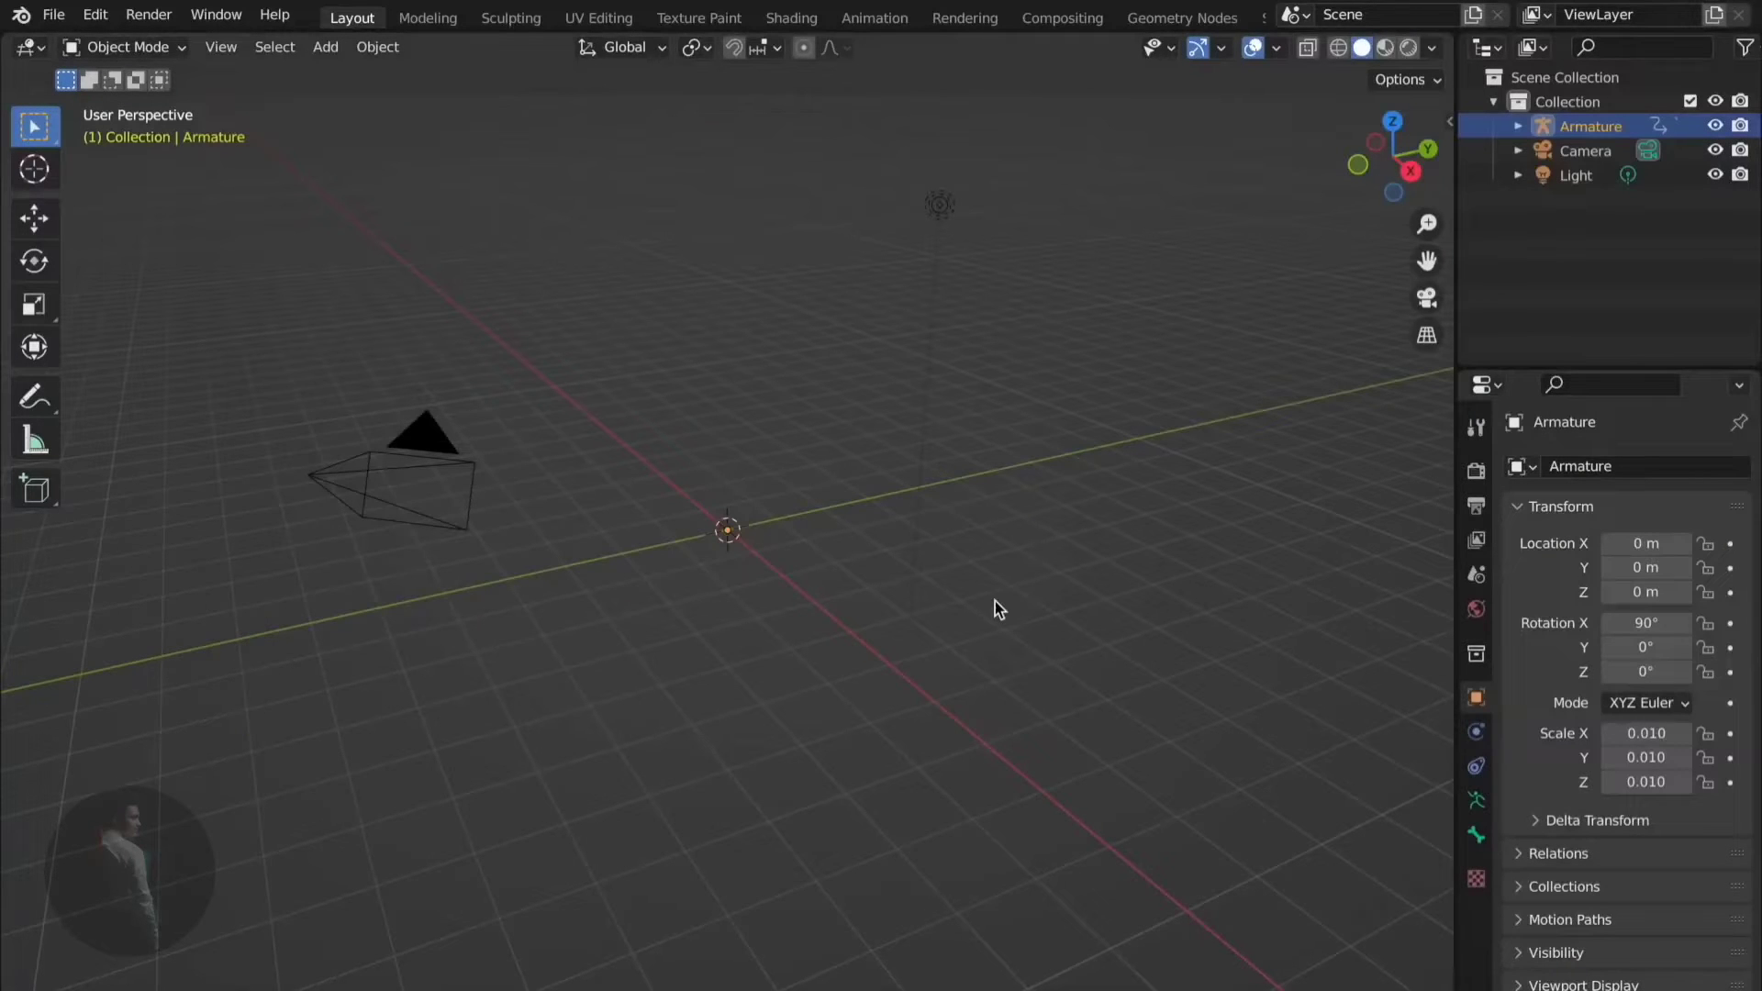
- Zoom in to a front view of the dancer and play the animation
scroll(995, 602, "up", 5)
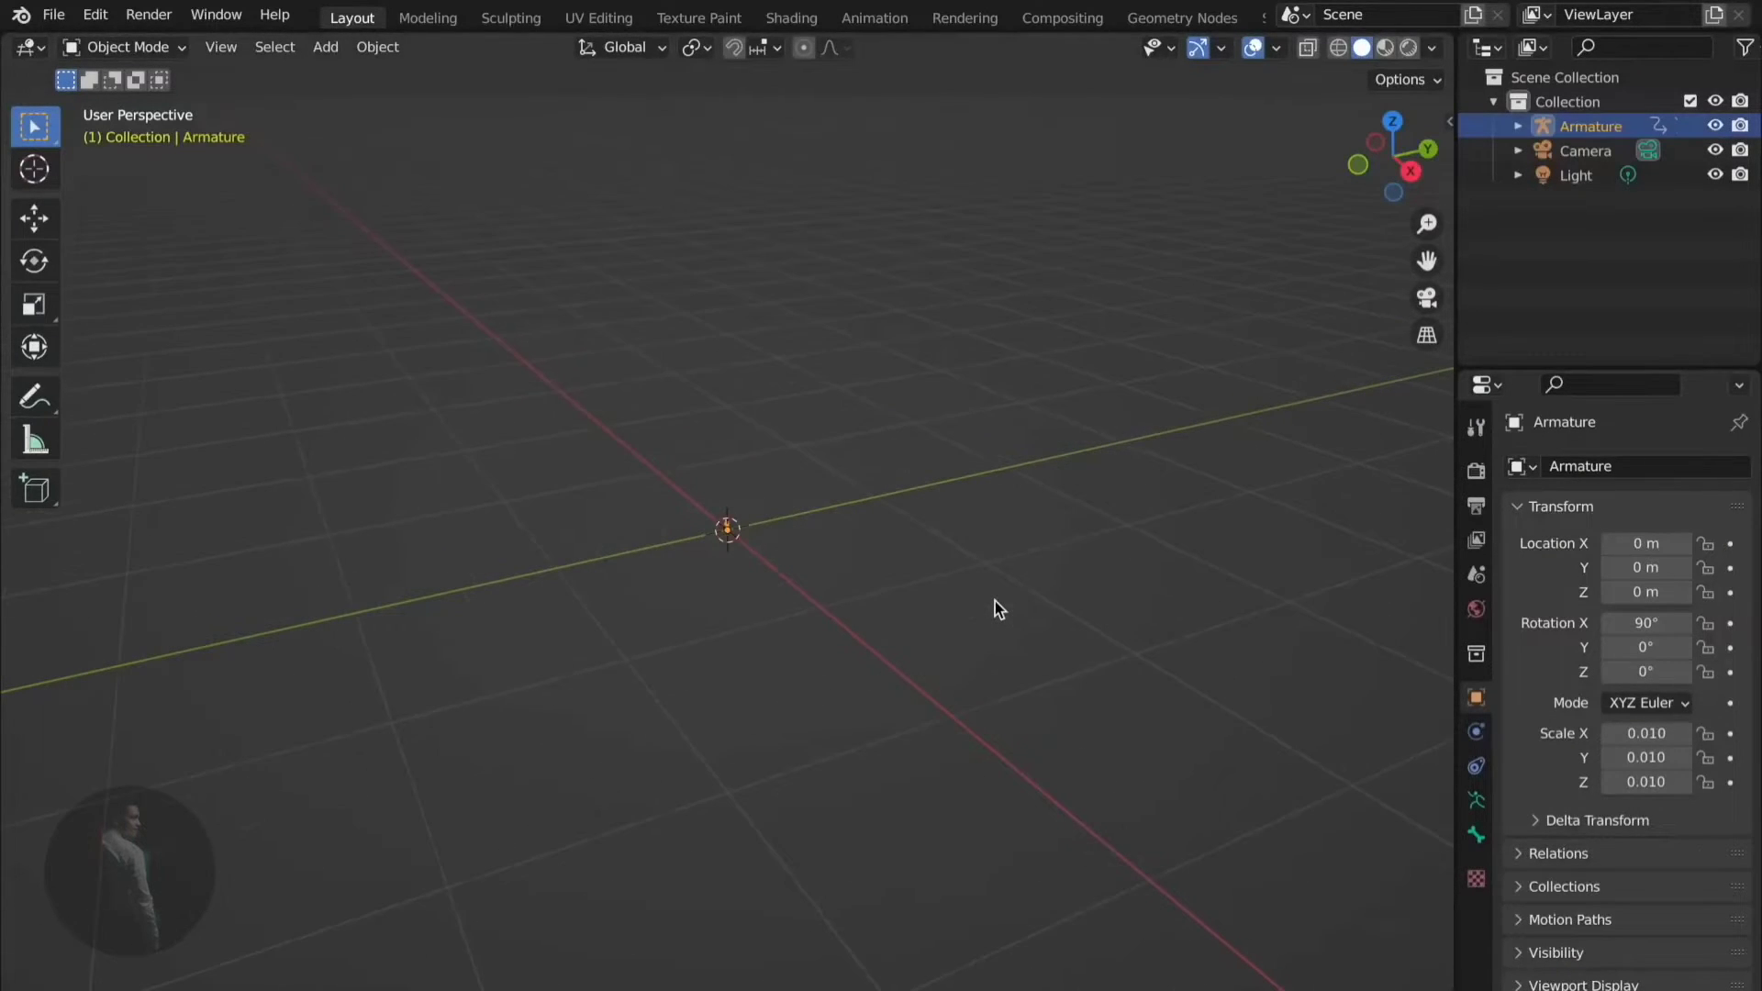
scroll(995, 602, "up", 5)
scroll(995, 602, "up", 7)
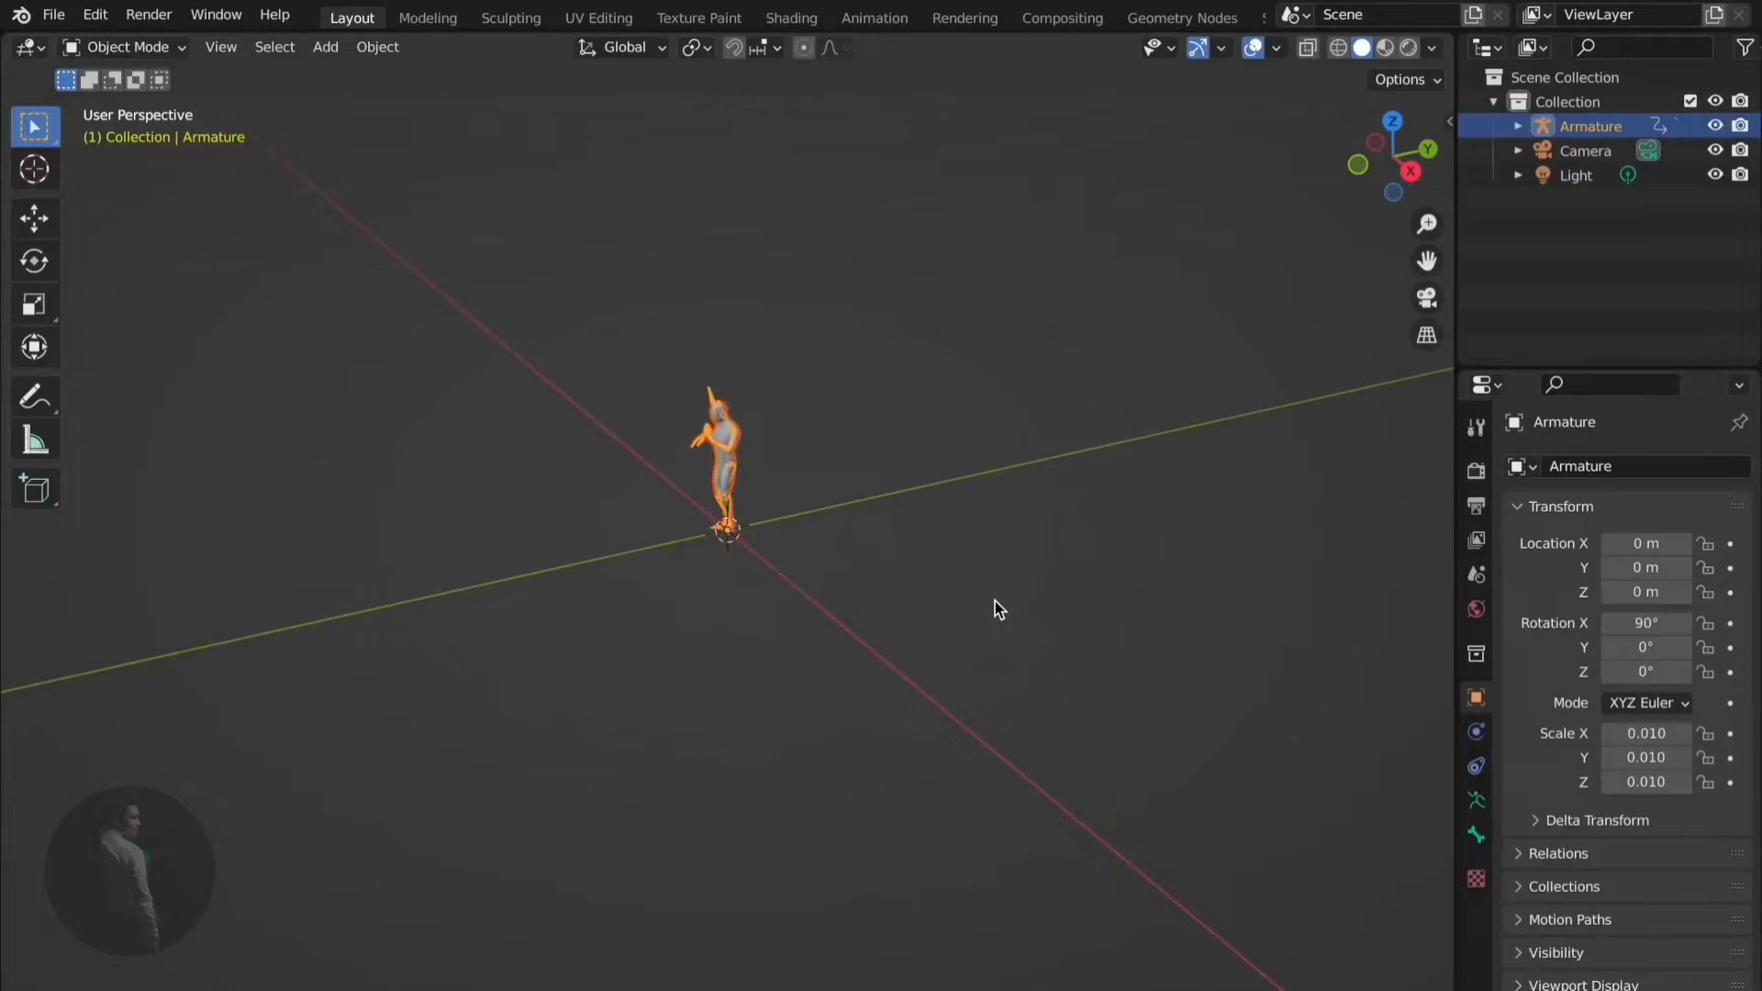
middle_click_drag(995, 602, 1270, 399)
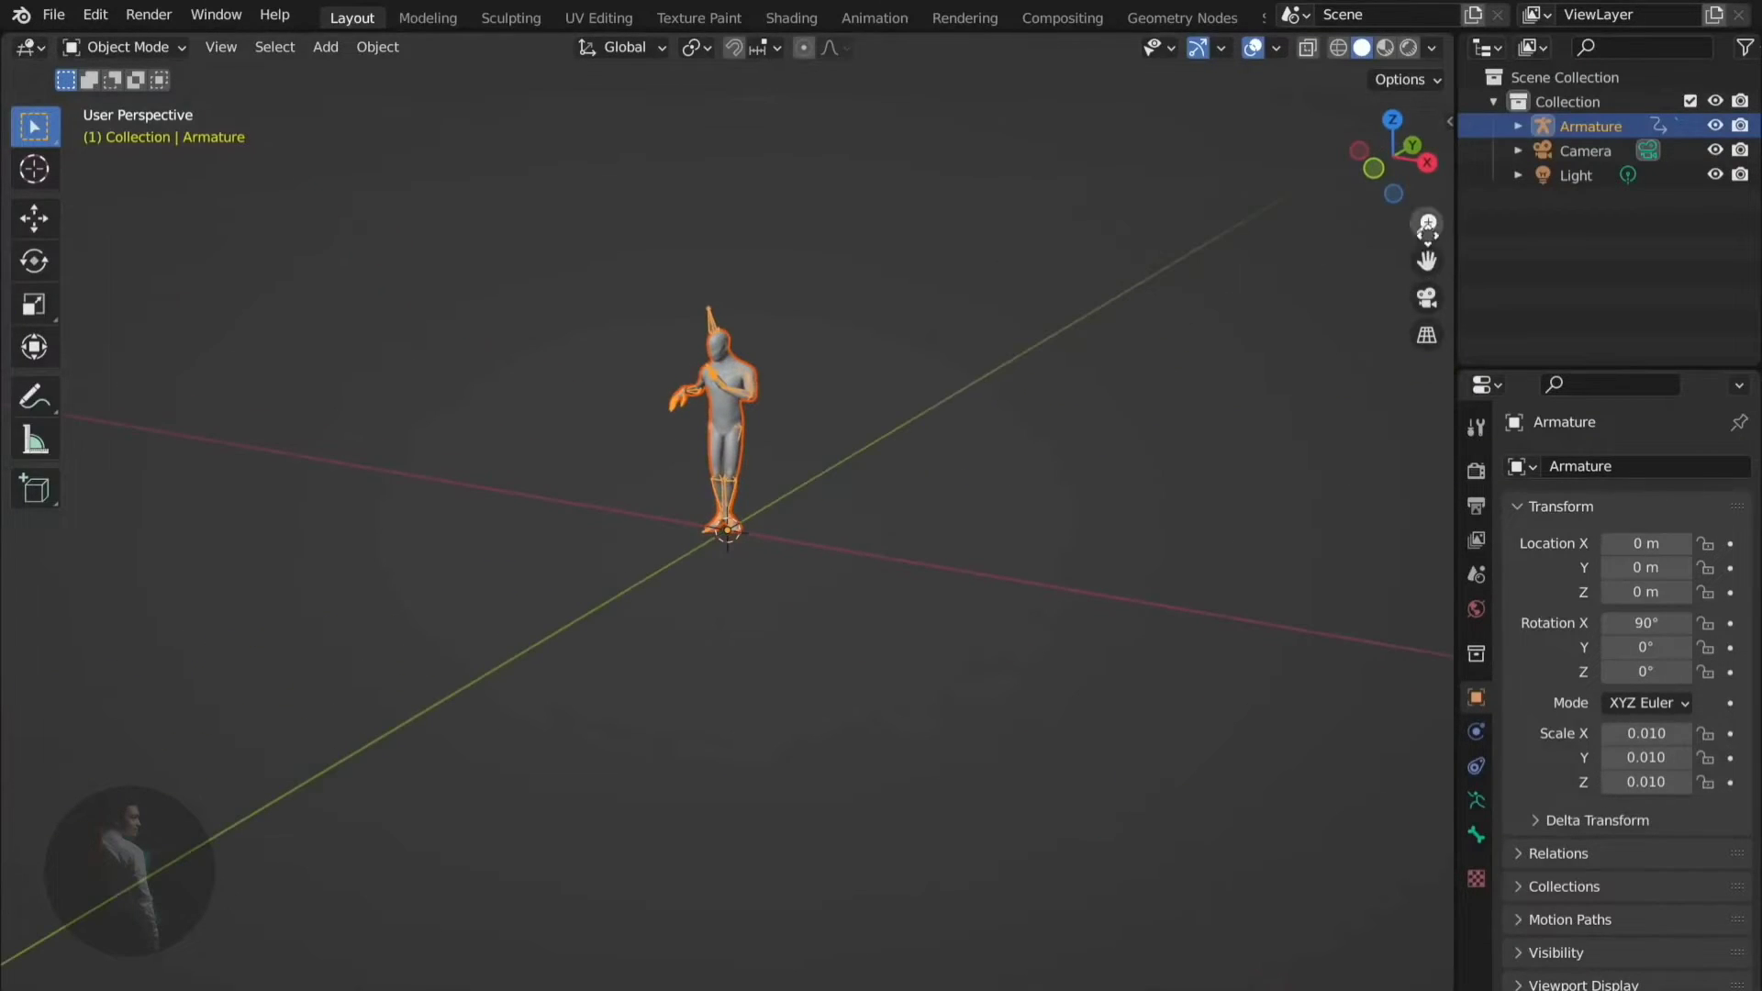
scroll(712, 598, "up", 4)
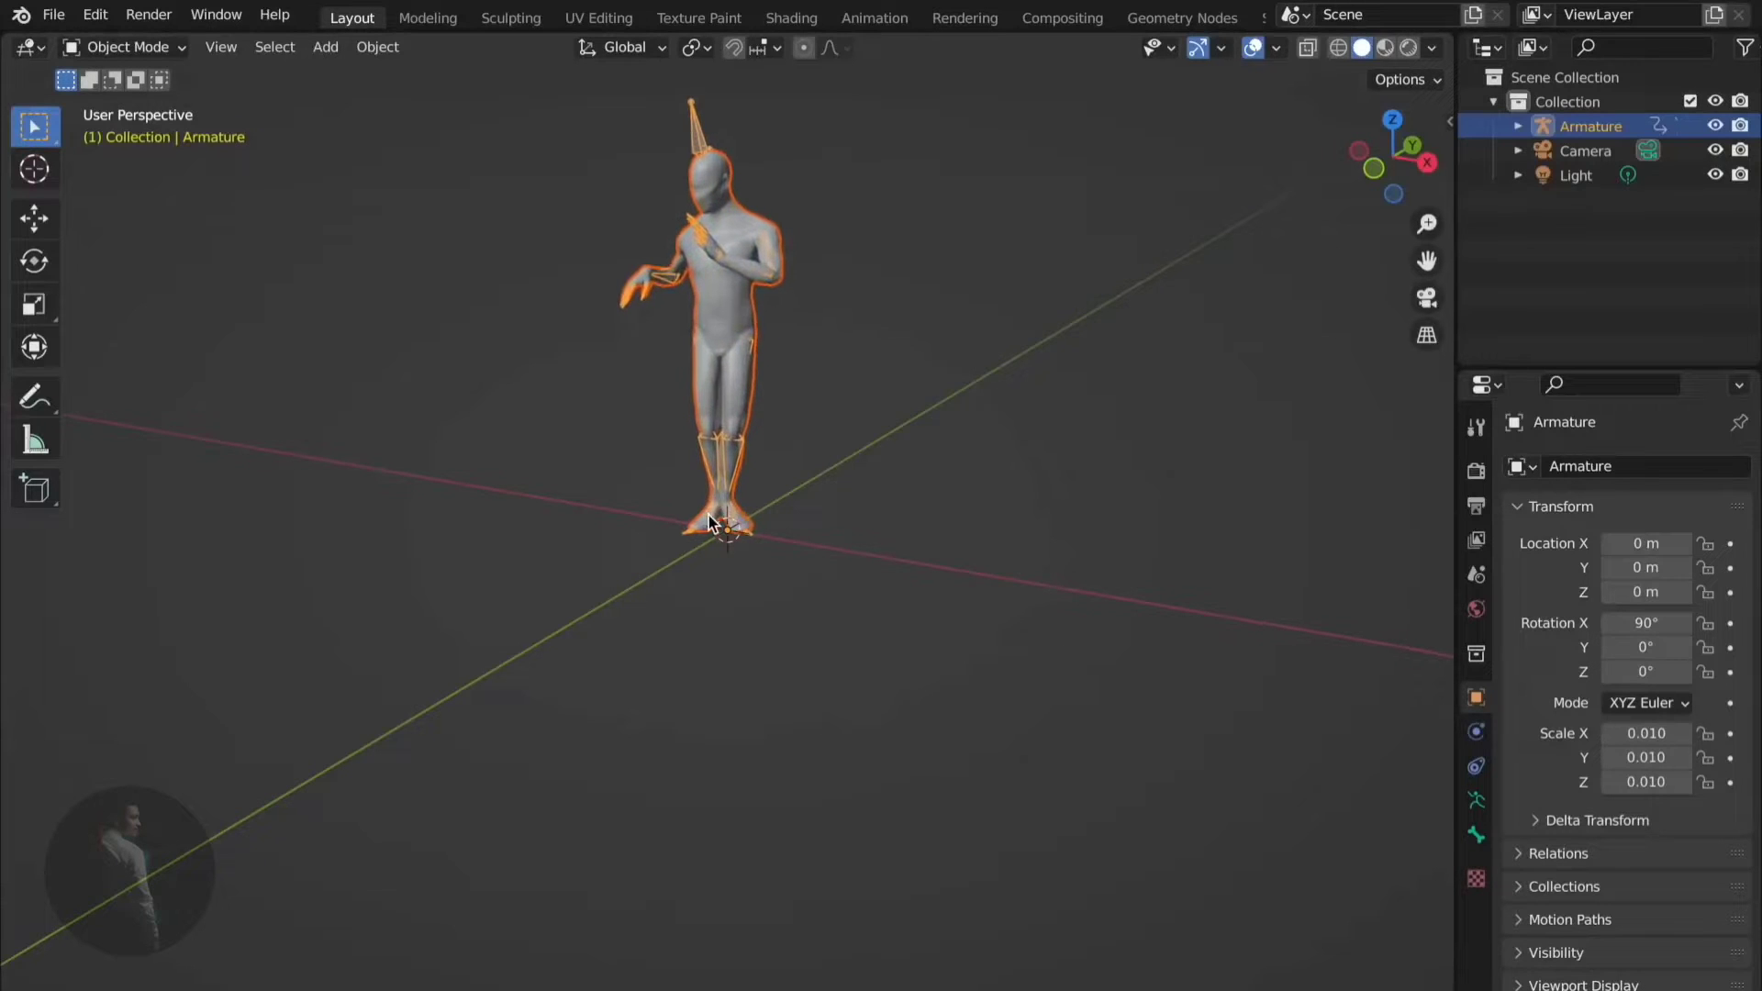
middle_click_drag(712, 597, 708, 522)
key("space")
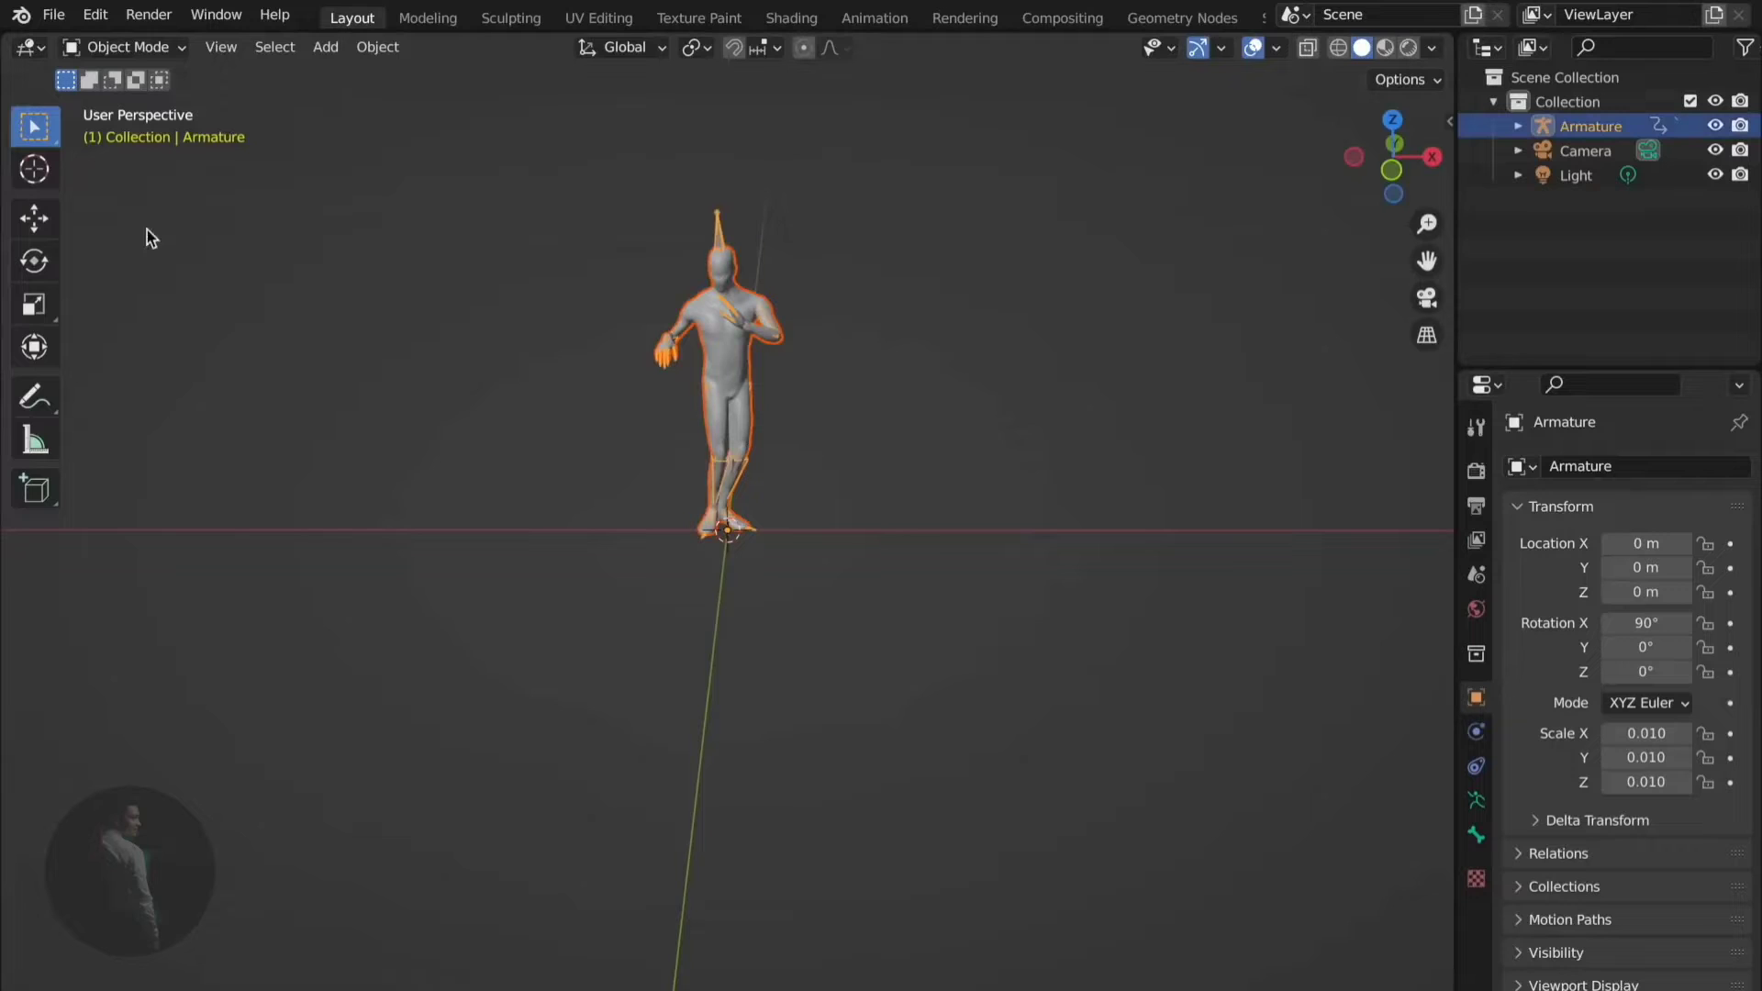
- Scale the armature up along its height, width and depth axes
left_click(33, 307)
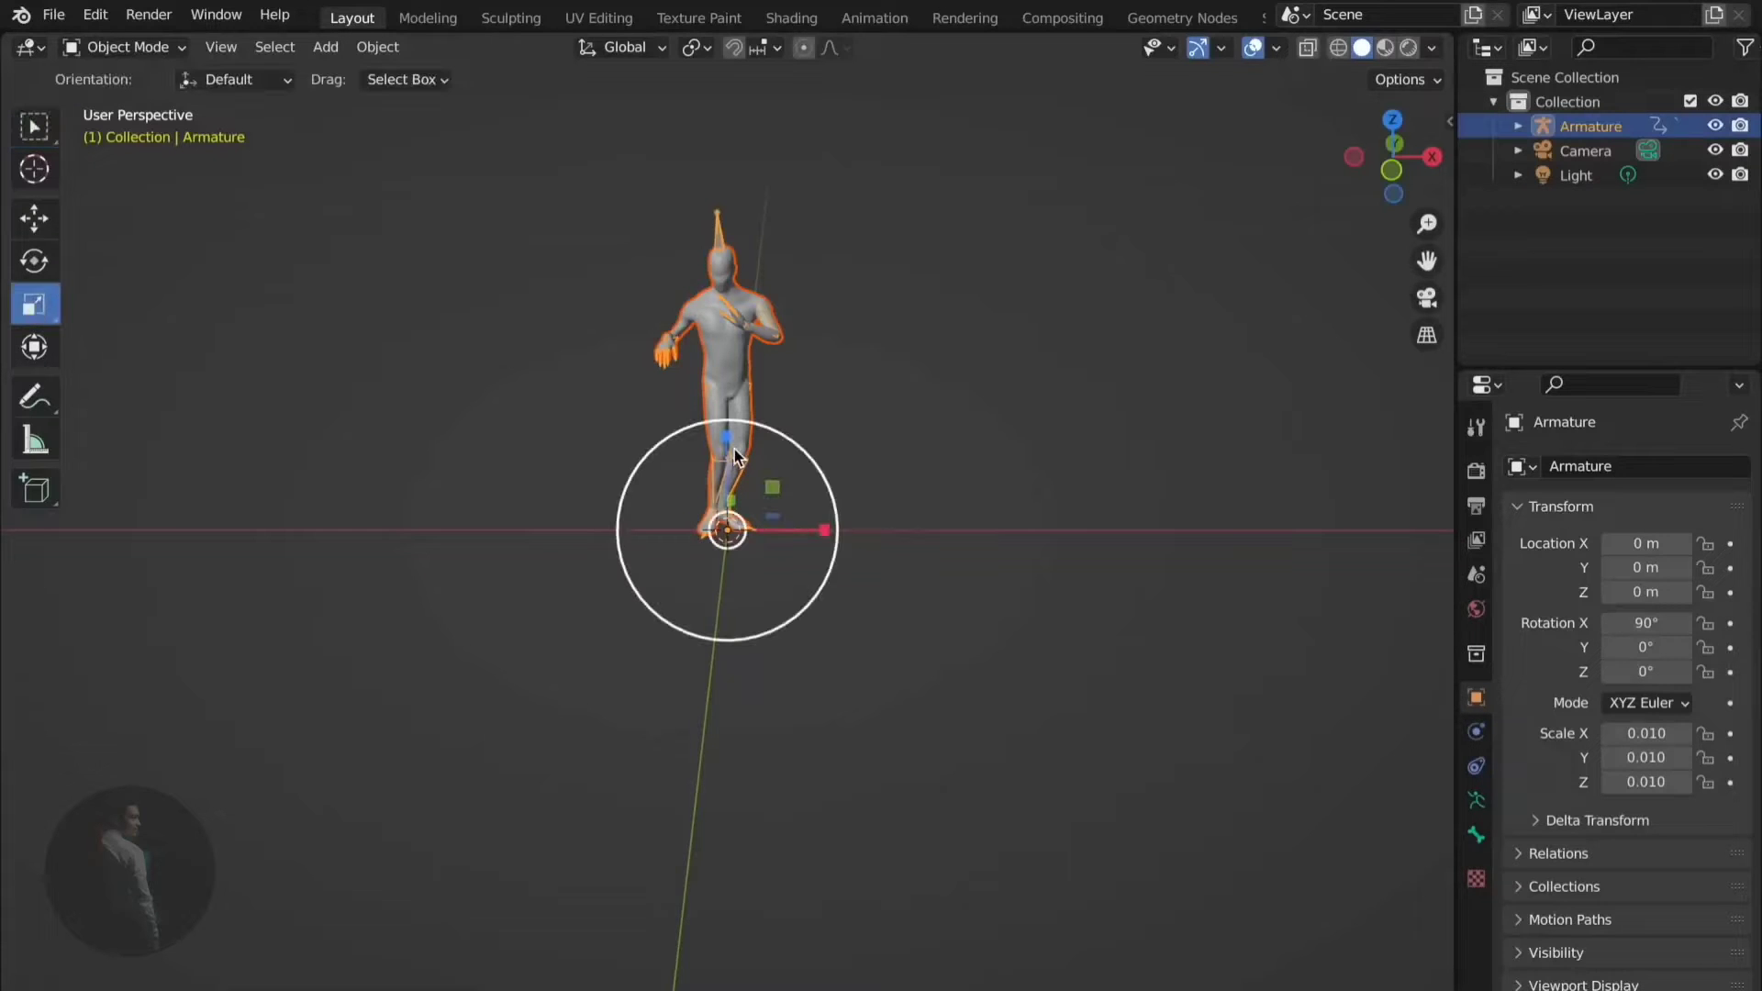
left_click_drag(727, 443, 724, 287)
left_click_drag(830, 530, 1039, 521)
middle_click_drag(1038, 522, 1039, 521)
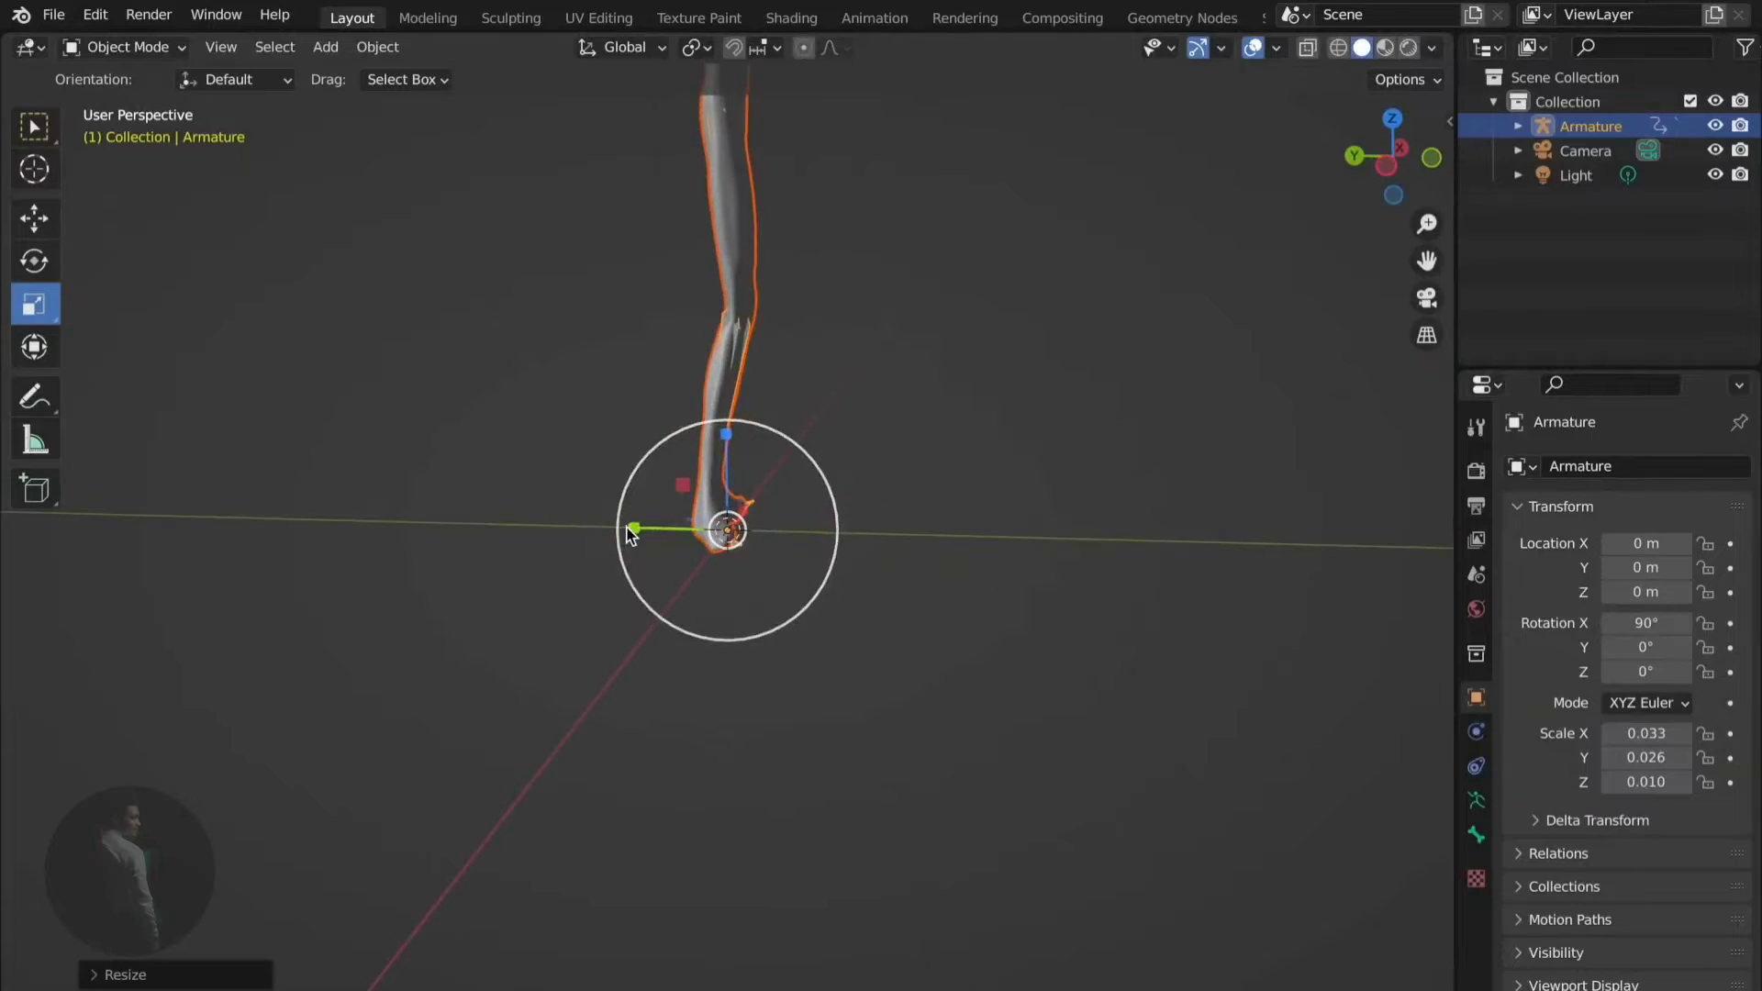
left_click_drag(631, 529, 455, 493)
scroll(455, 493, "down", 5)
middle_click_drag(455, 493, 450, 493)
- Enlarge the dancer further to about 0.882, 0.887 and 0.750, then replay the dance
left_click_drag(727, 448, 727, 361)
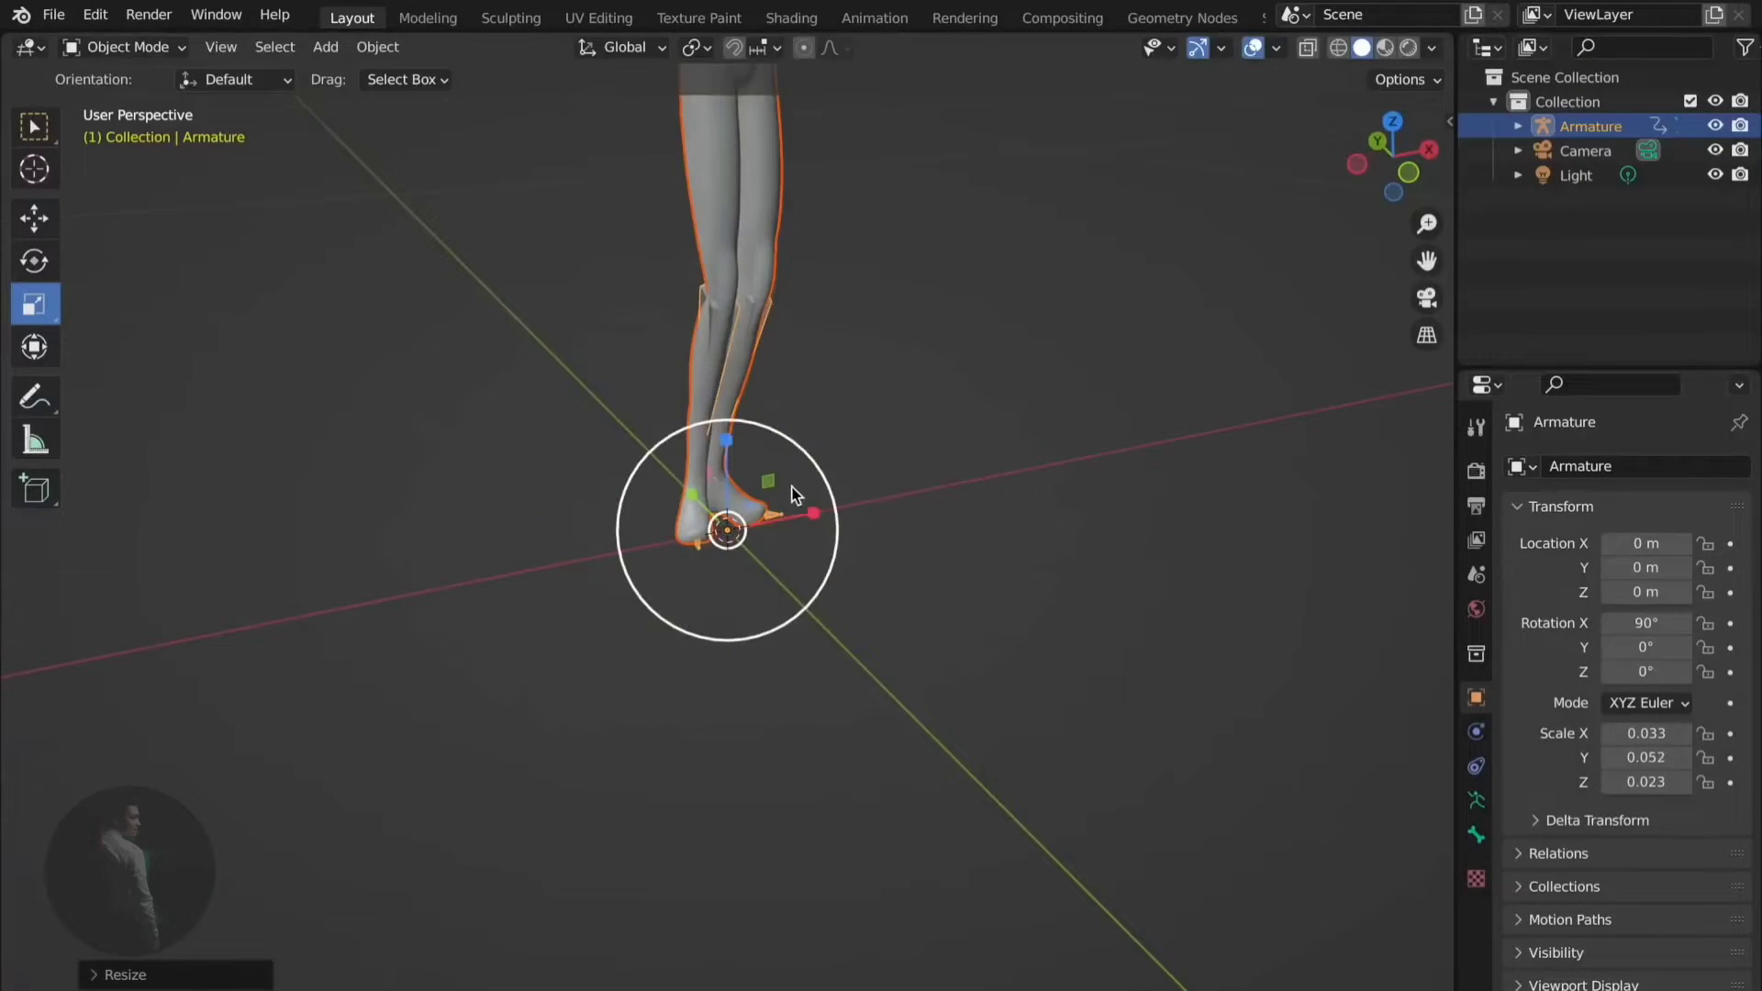
left_click_drag(808, 509, 857, 499)
middle_click_drag(679, 492, 680, 493)
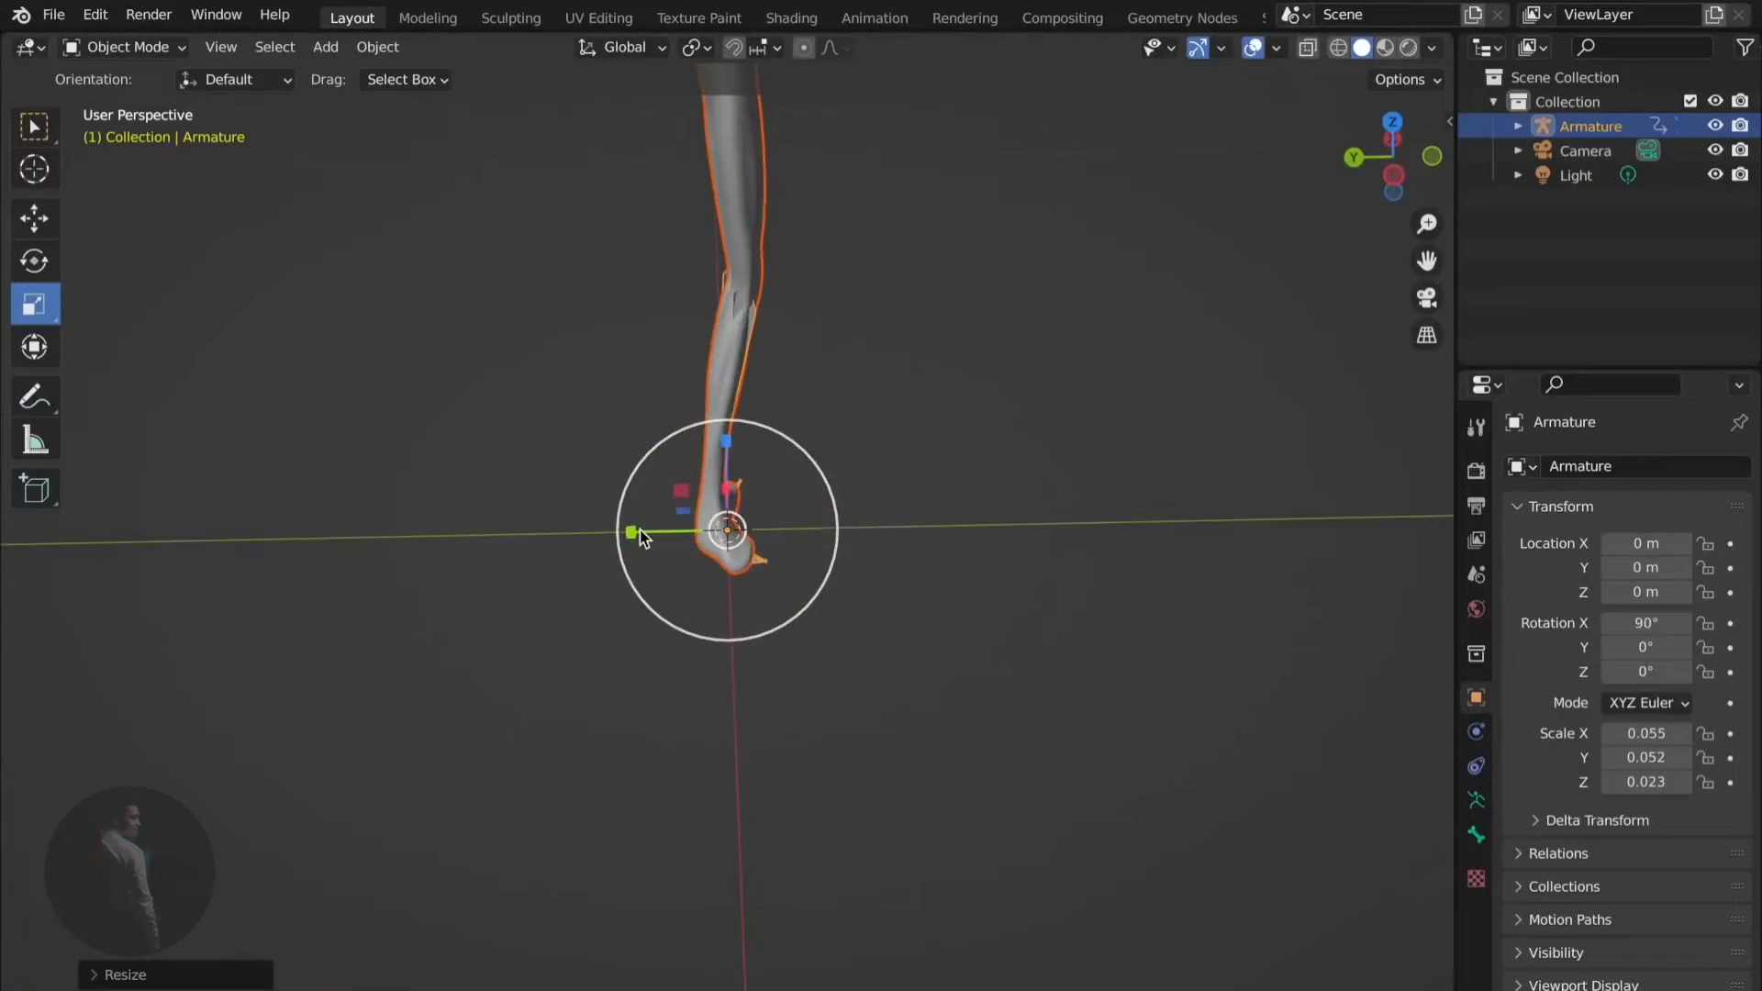
left_click_drag(637, 530, 594, 528)
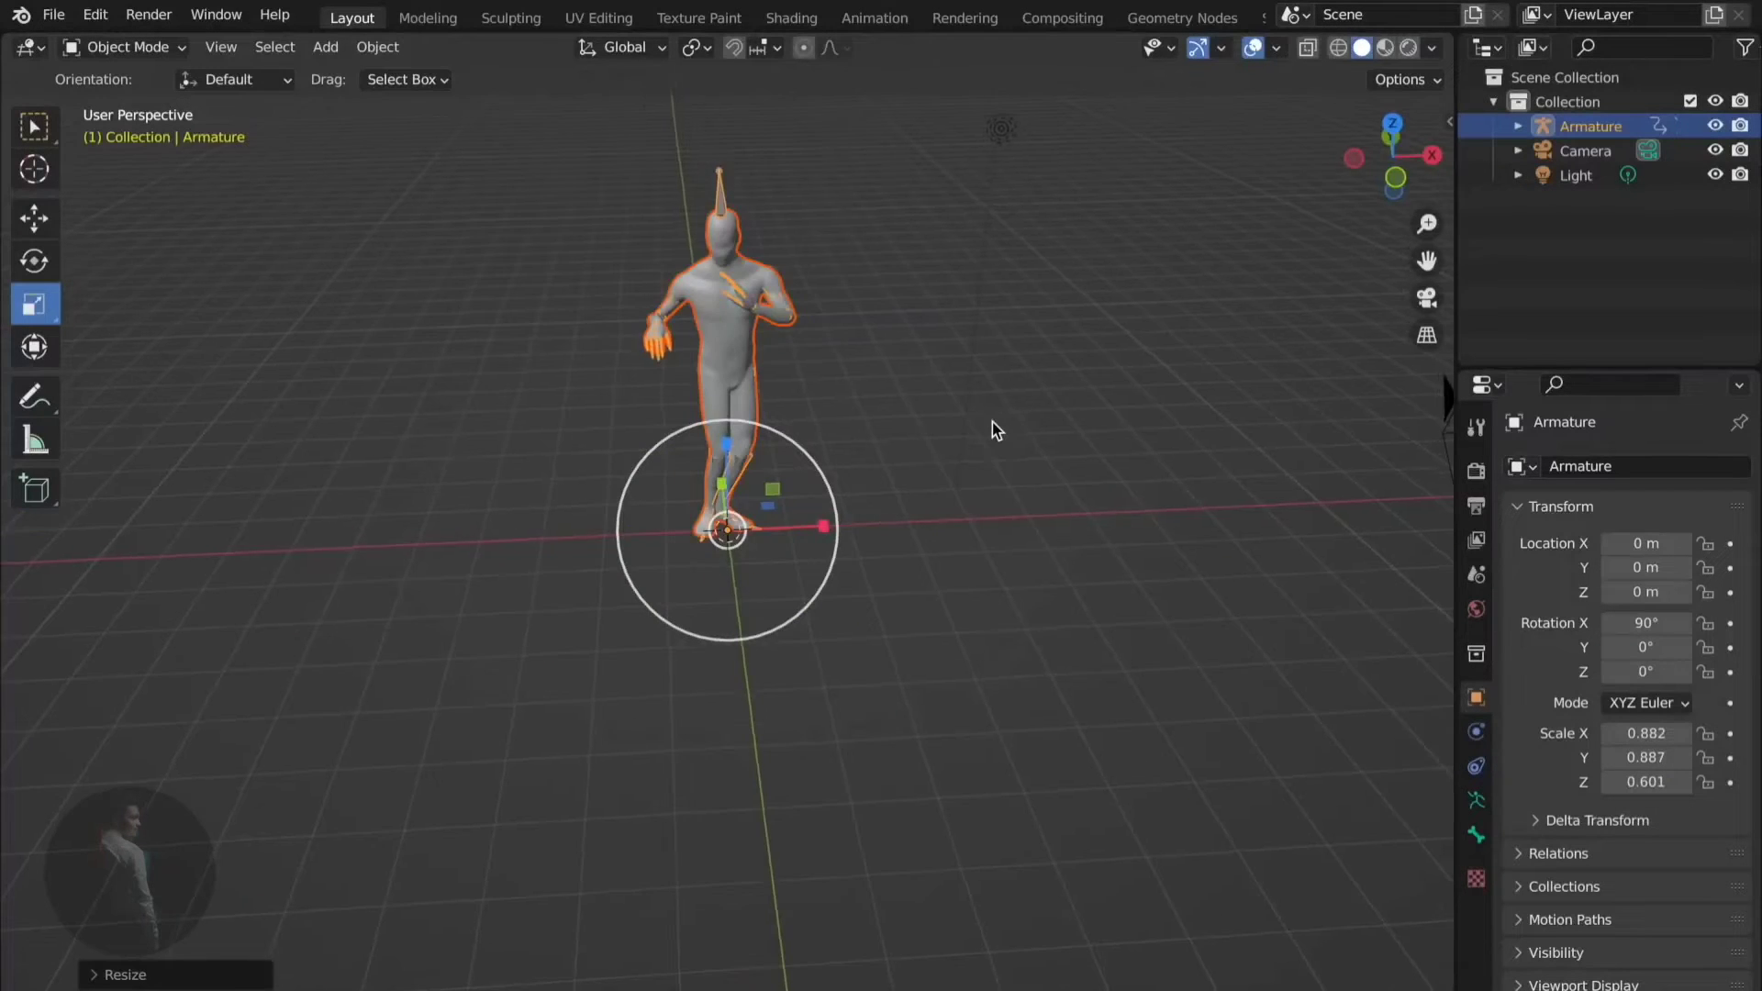
middle_click_drag(993, 423, 993, 423)
left_click_drag(633, 532, 604, 534)
middle_click_drag(936, 429, 936, 430)
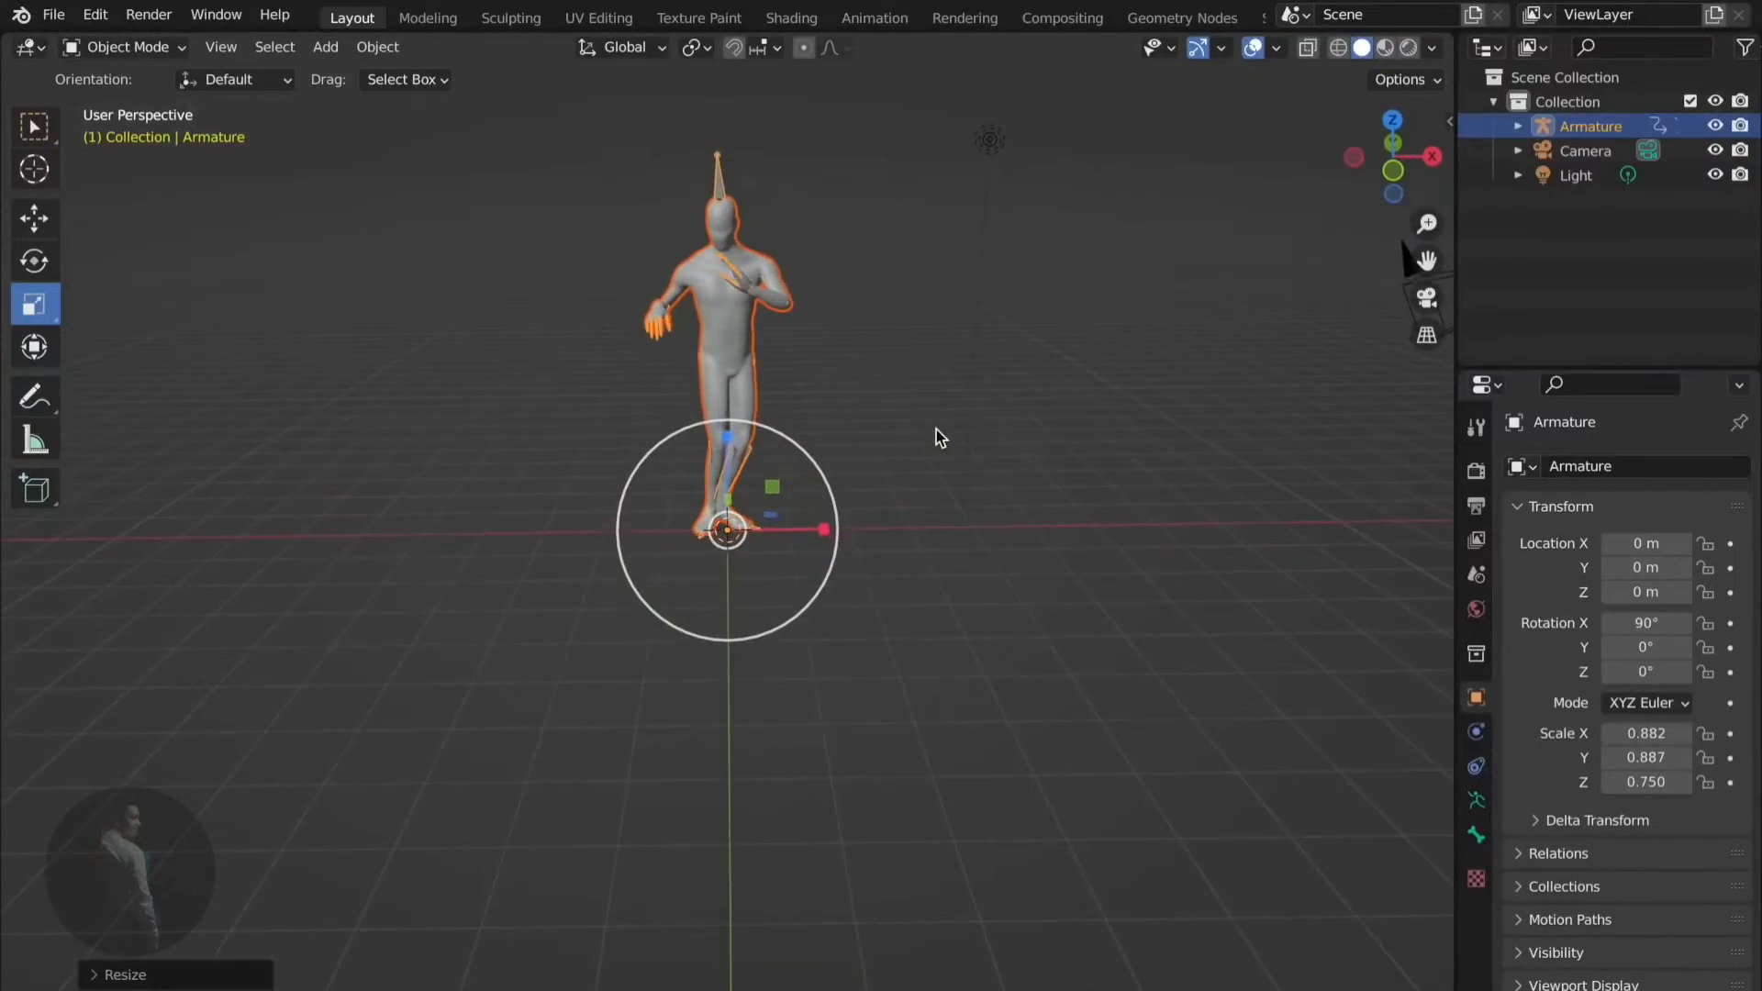
key("space")
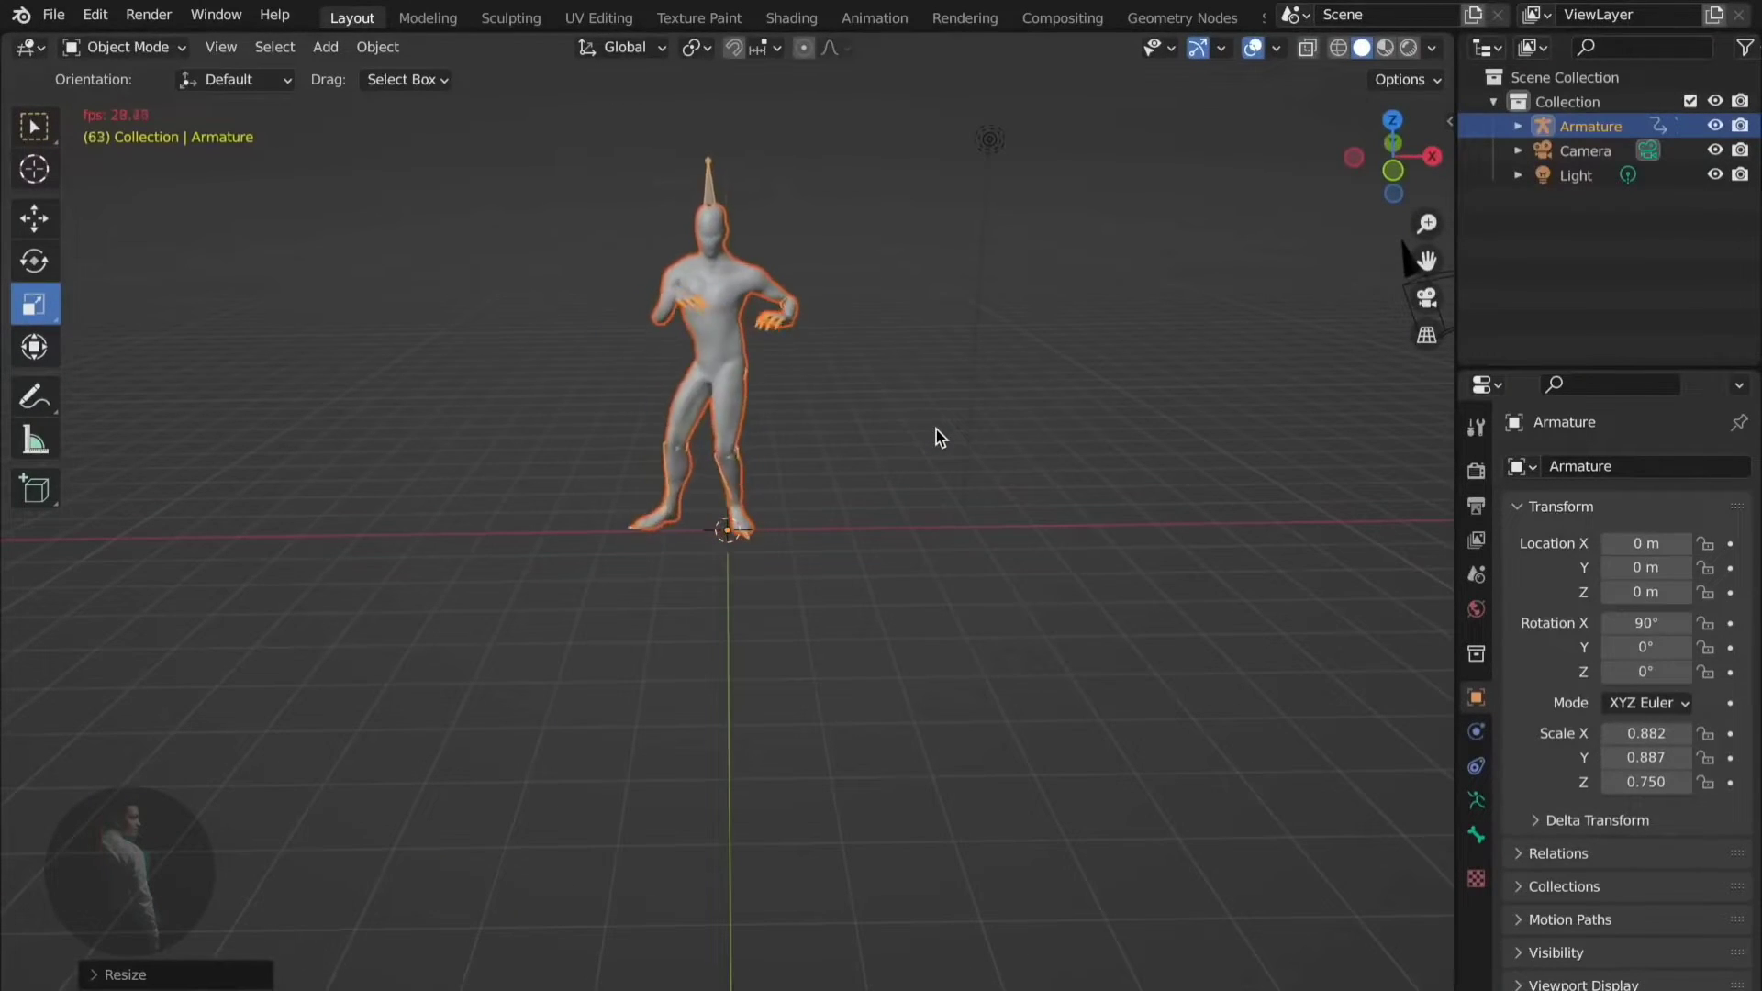
- Stop and restart playback, then reveal the Timeline below the viewport
mouse_move(937, 430)
middle_mouse_down()
mouse_move(960, 444)
mouse_move(927, 442)
middle_mouse_up()
key("space")
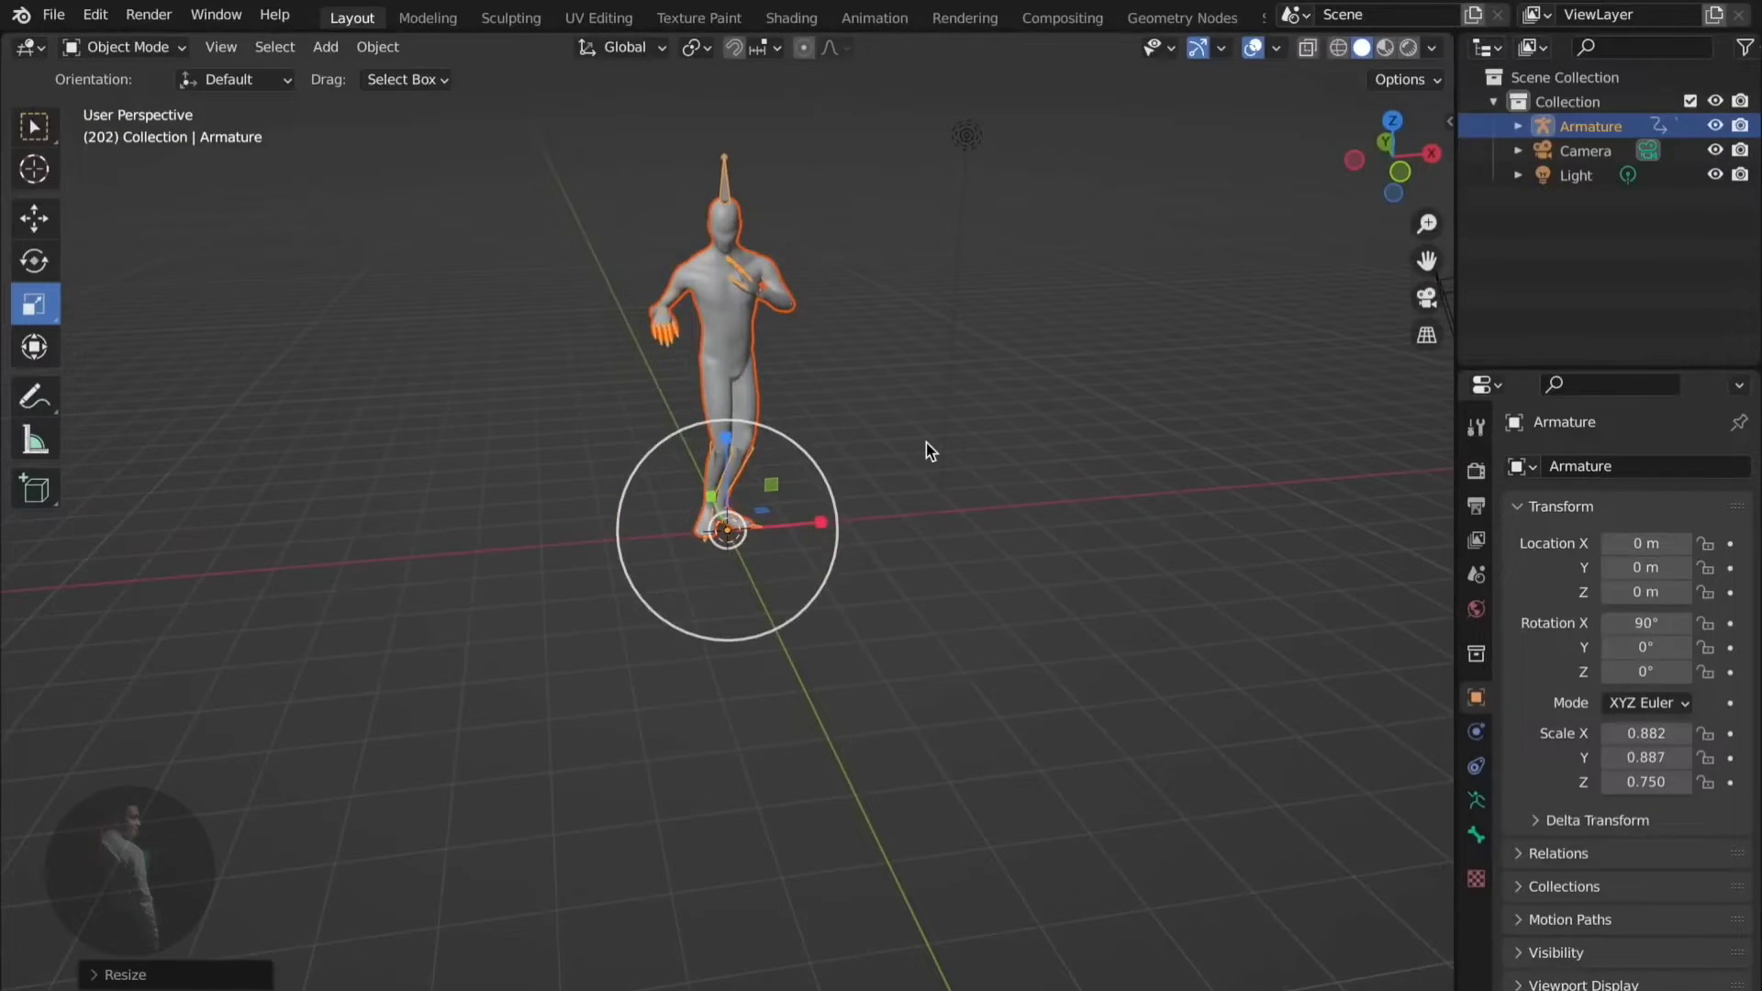
key("space")
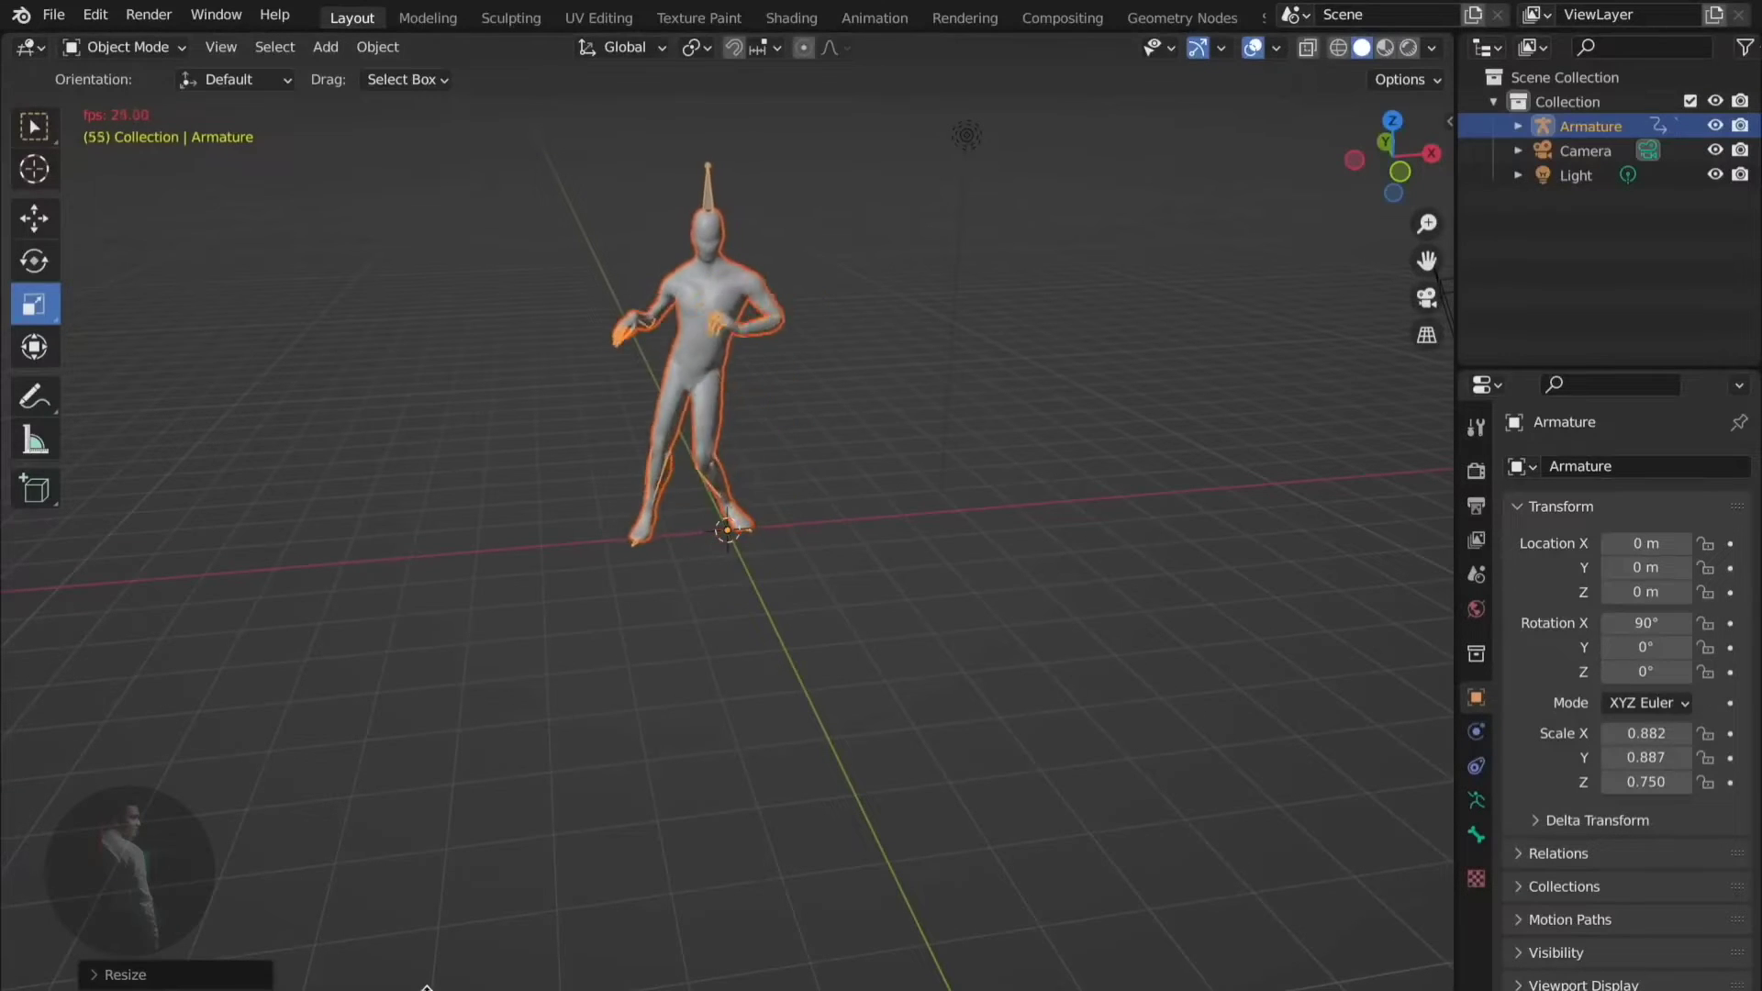
left_click_drag(431, 988, 431, 782)
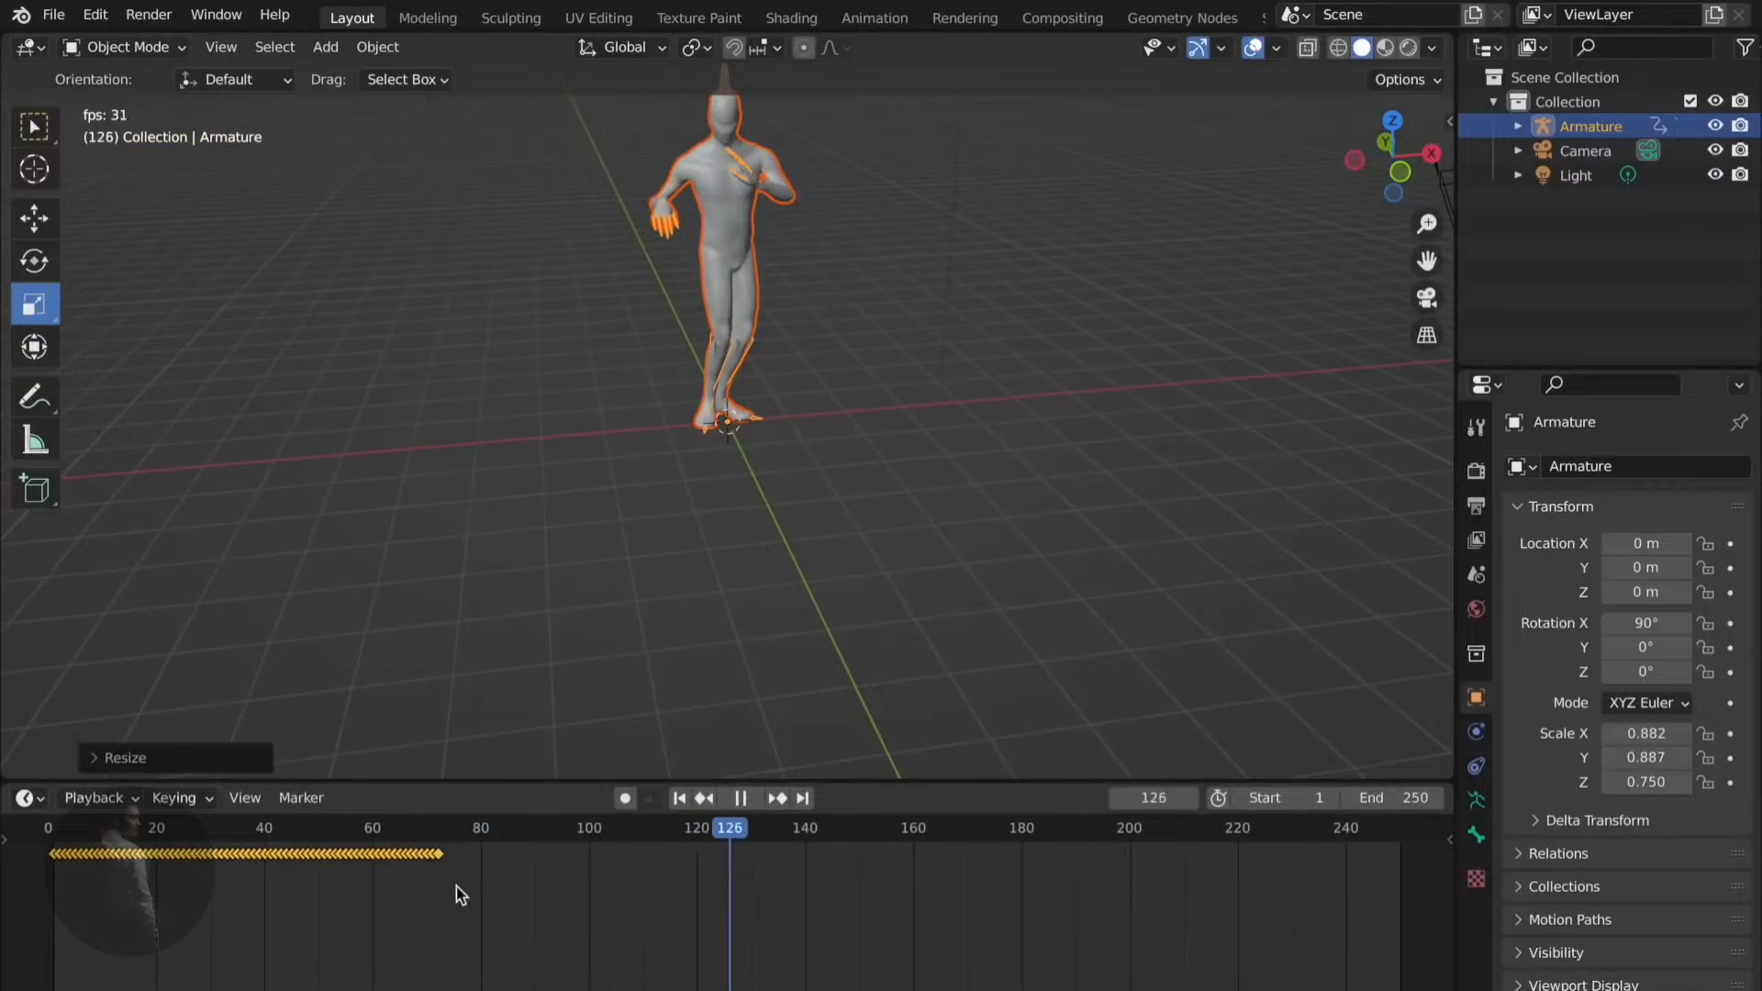
key("space")
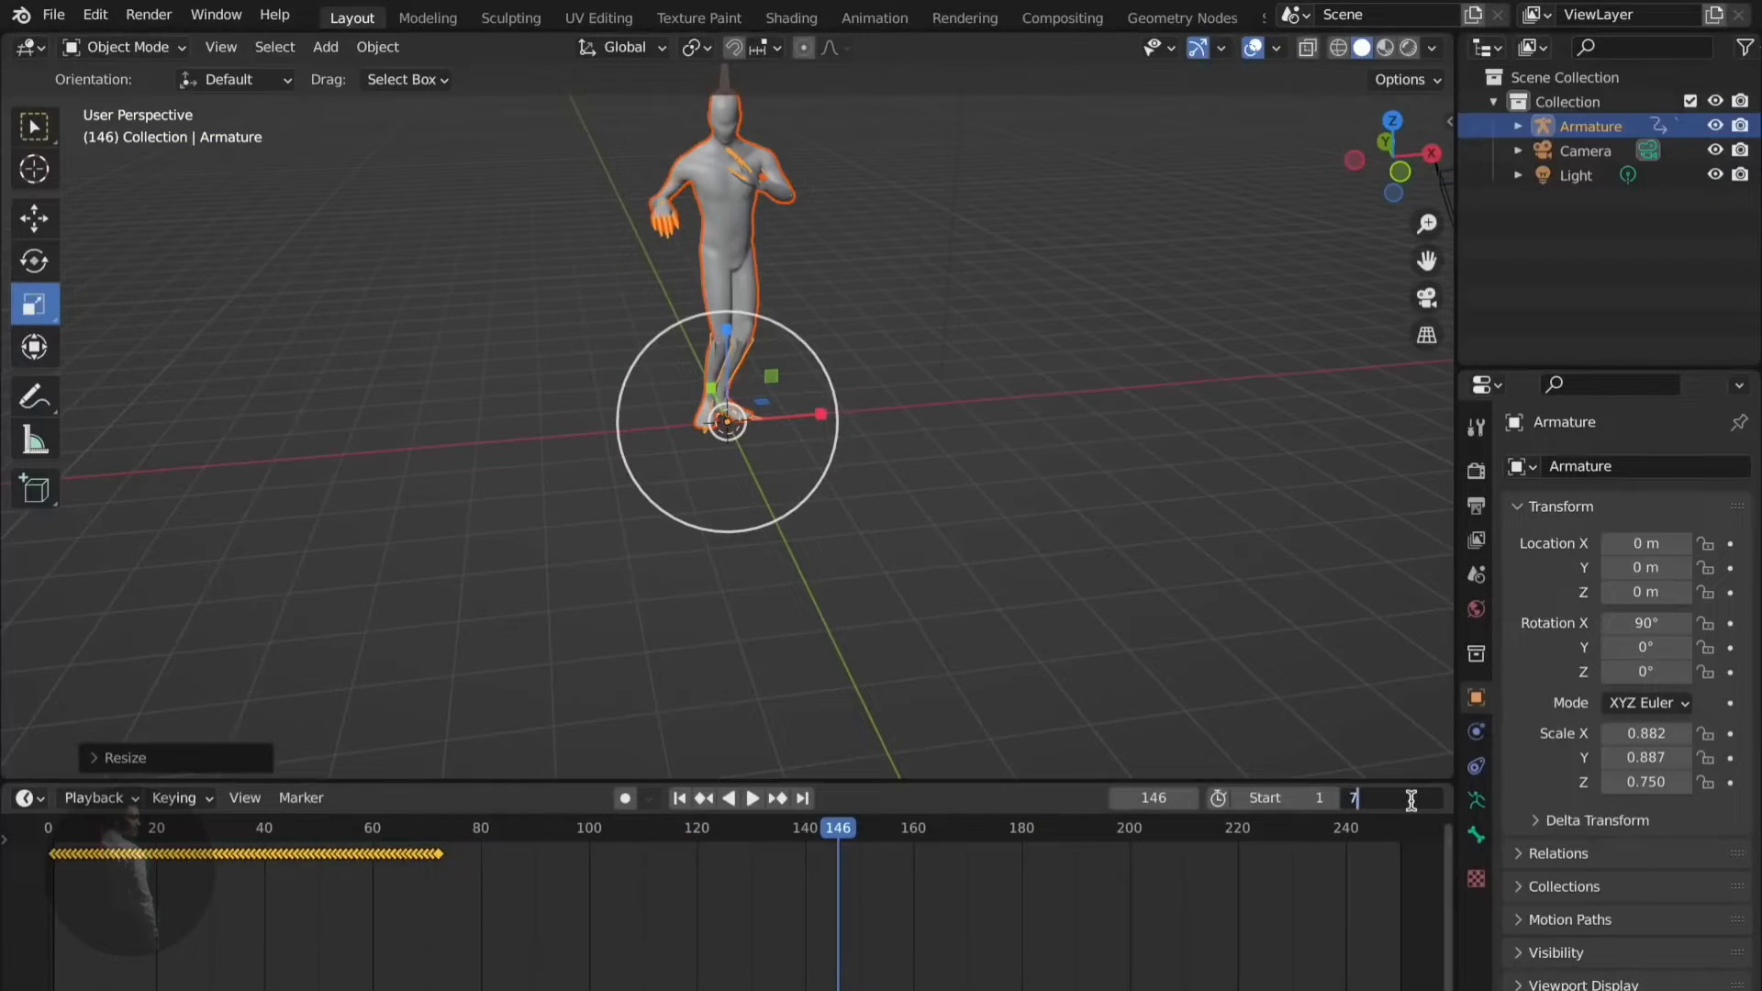
- Set the end frame to 71, replay the dance, and collapse the Timeline
left_click(1410, 801)
type("70")
key("Return")
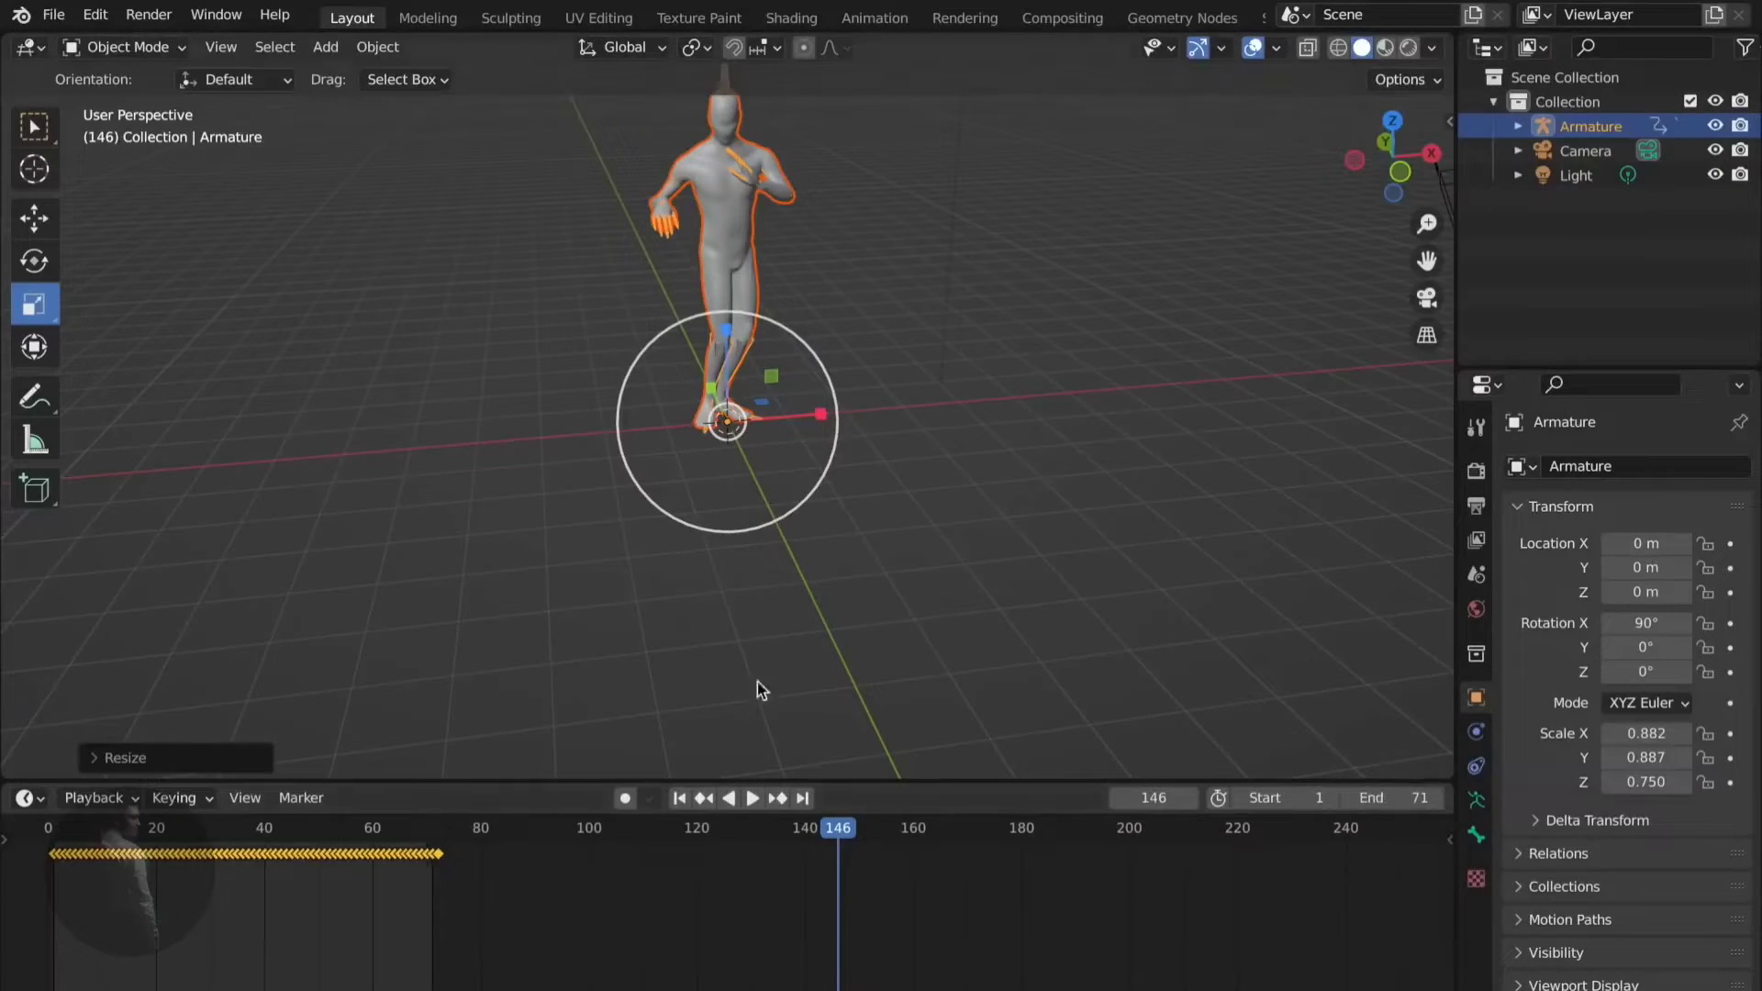
key("space")
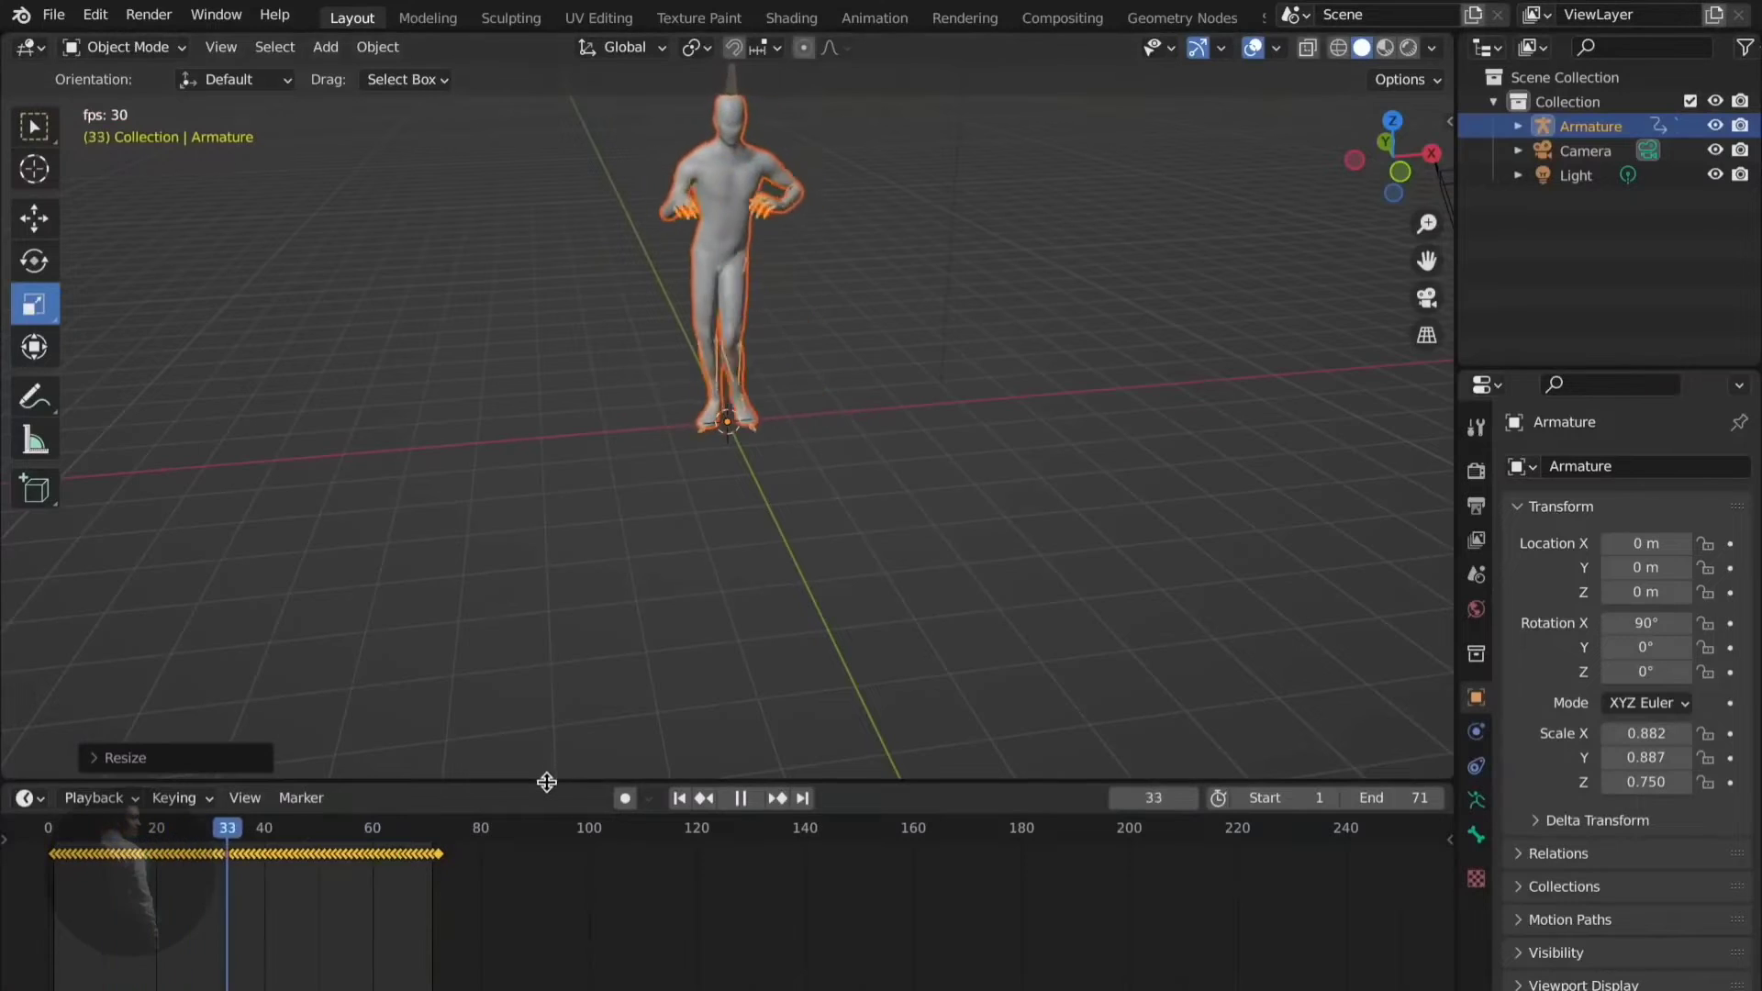
left_click_drag(547, 782, 547, 962)
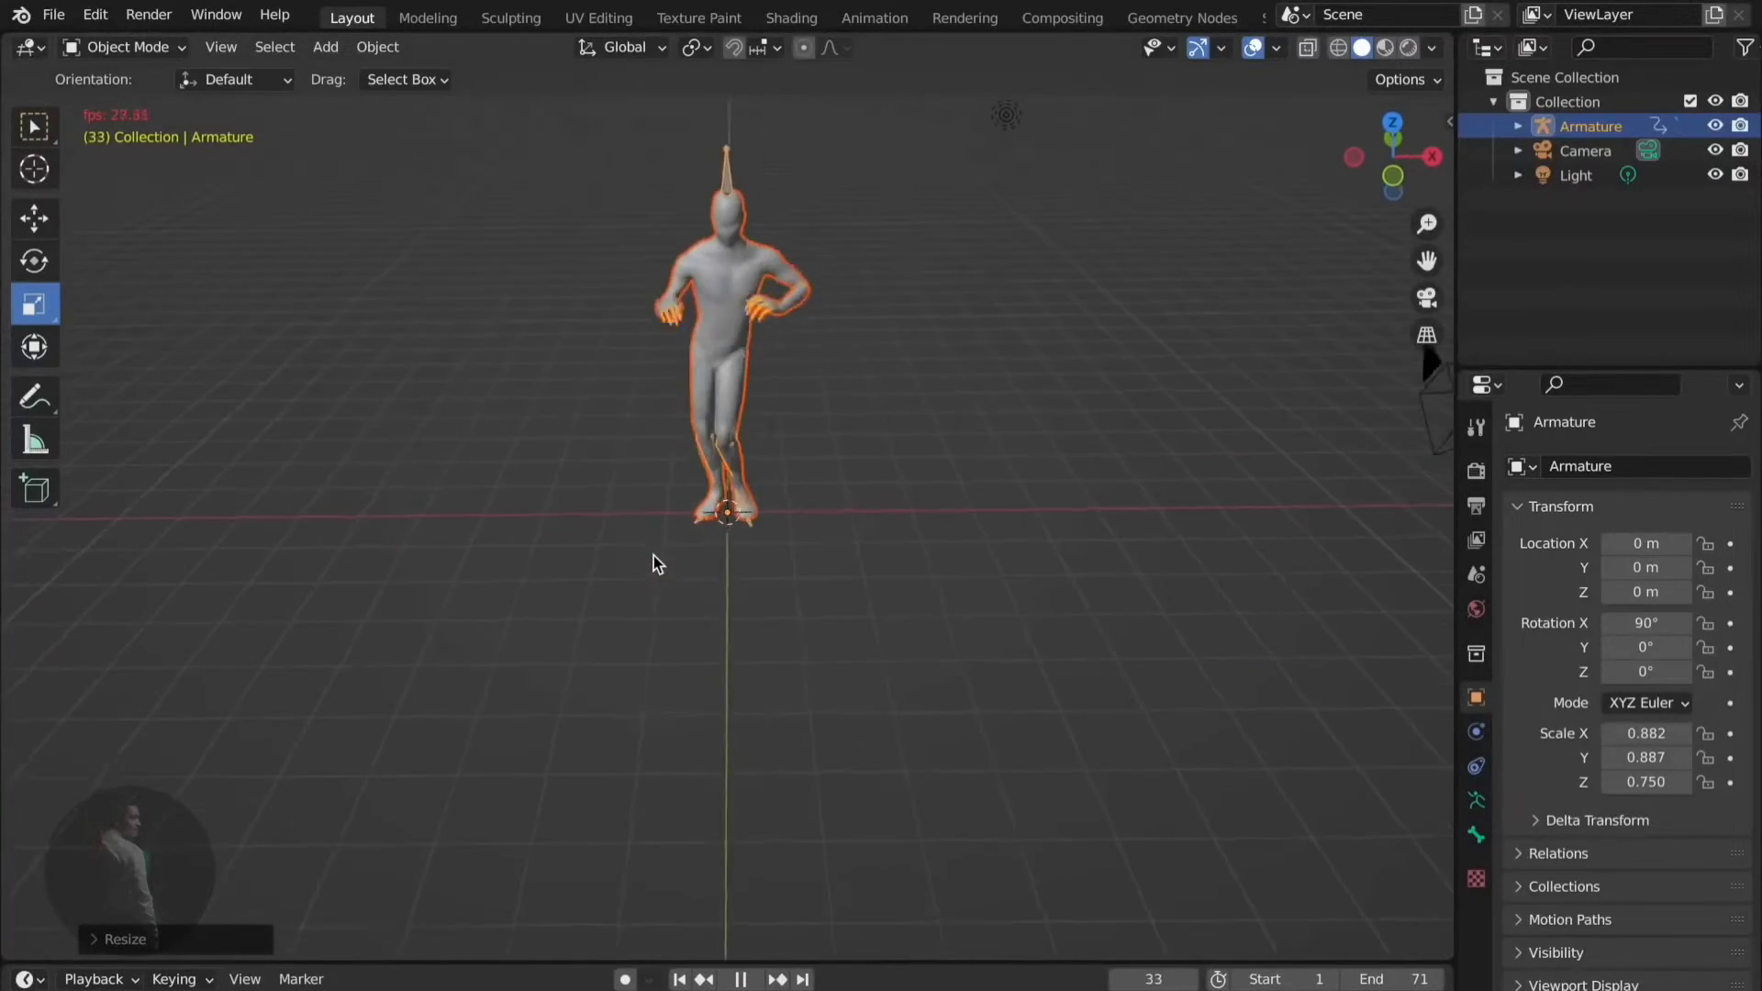
middle_click_drag(653, 554, 669, 513)
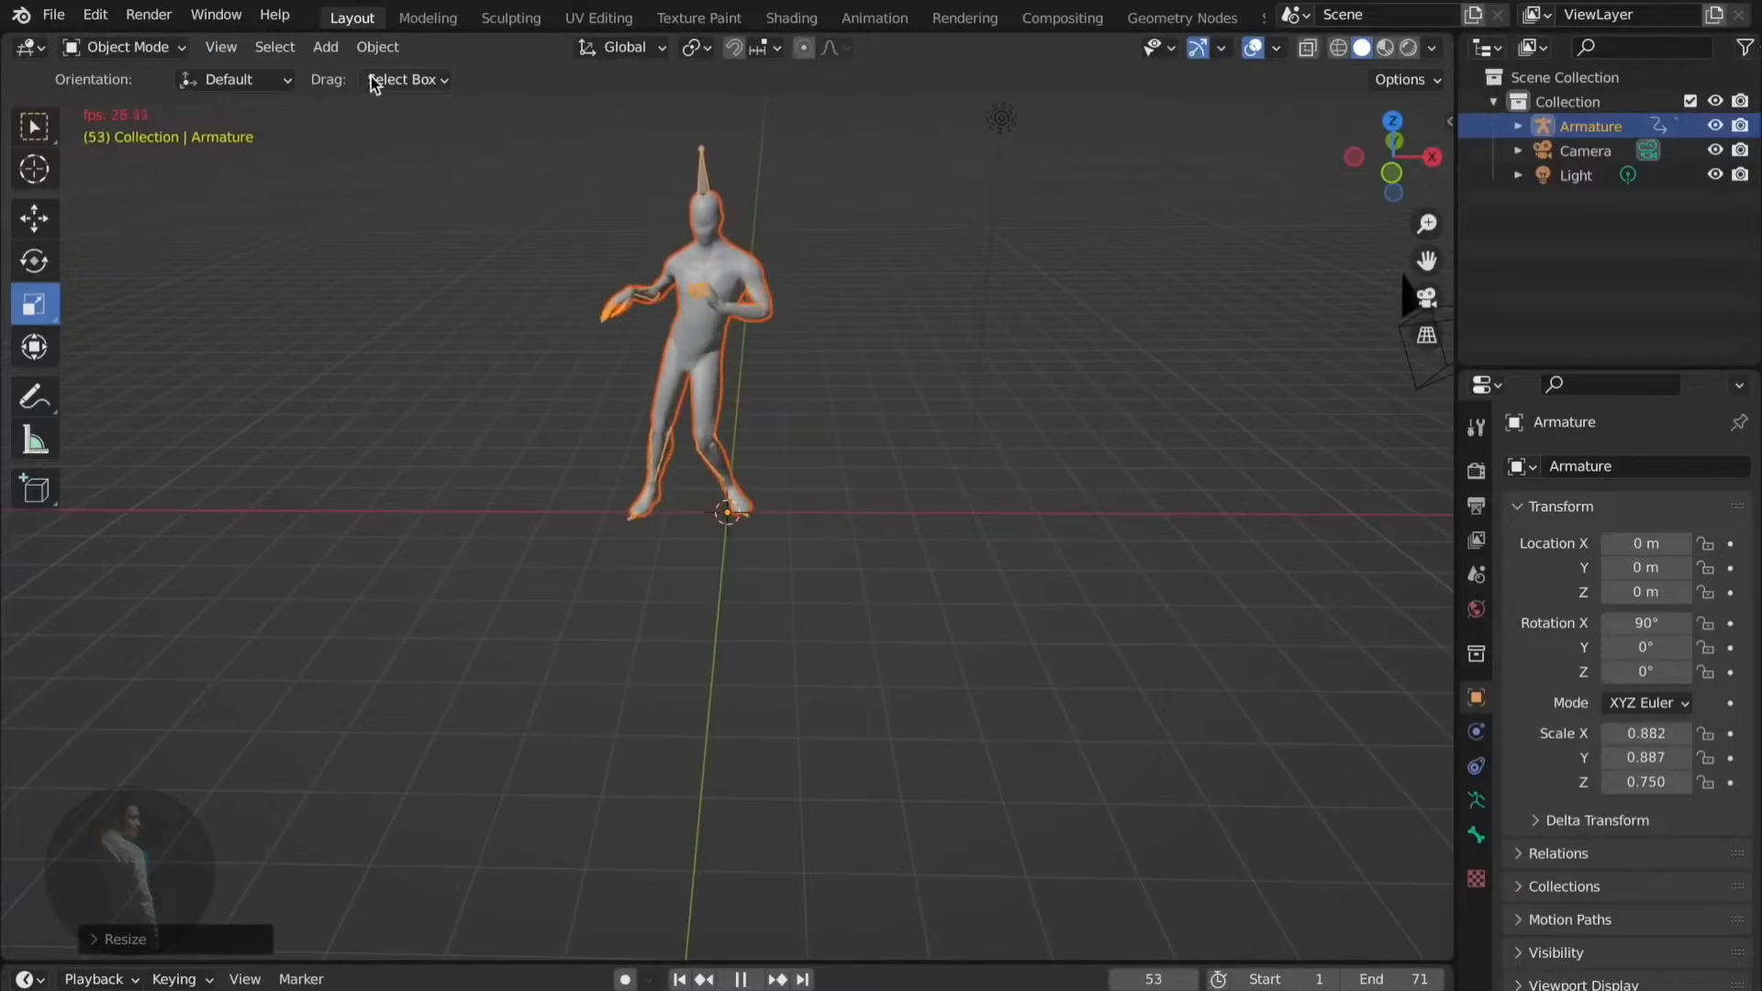
- Add a floor plane under the dancer and move it to Y 2.9782 m
left_click(326, 49)
mouse_move(349, 75)
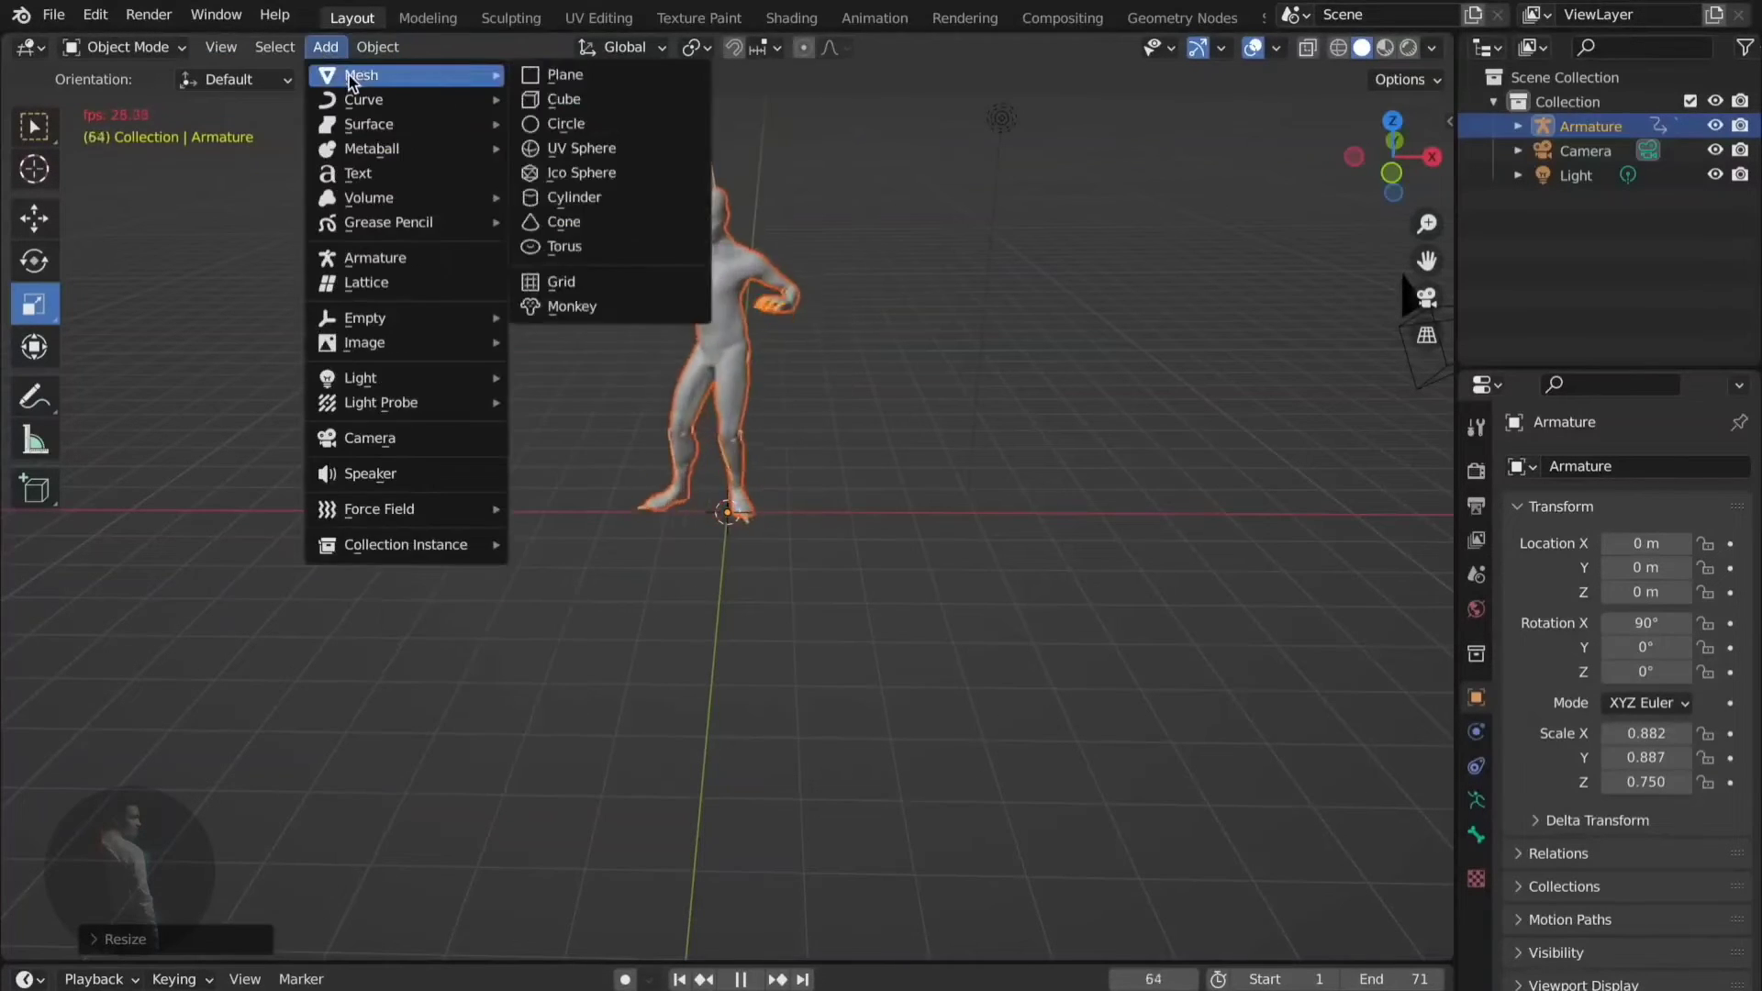
left_click(566, 75)
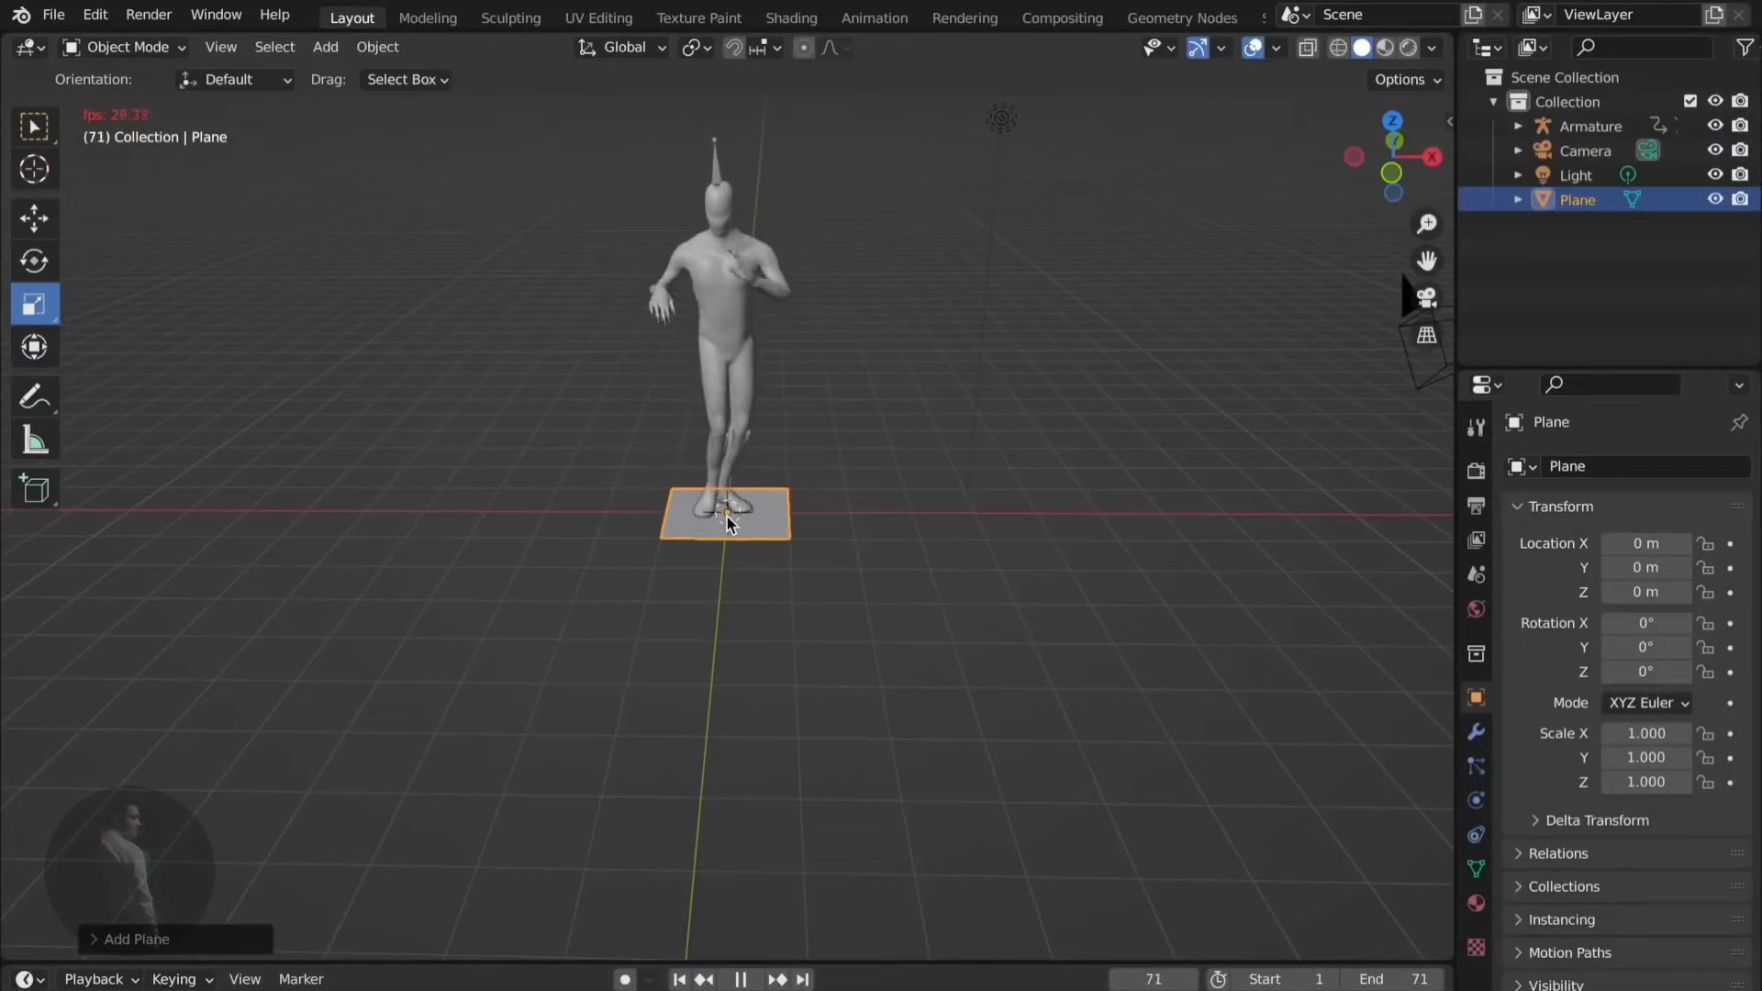
left_click(40, 222)
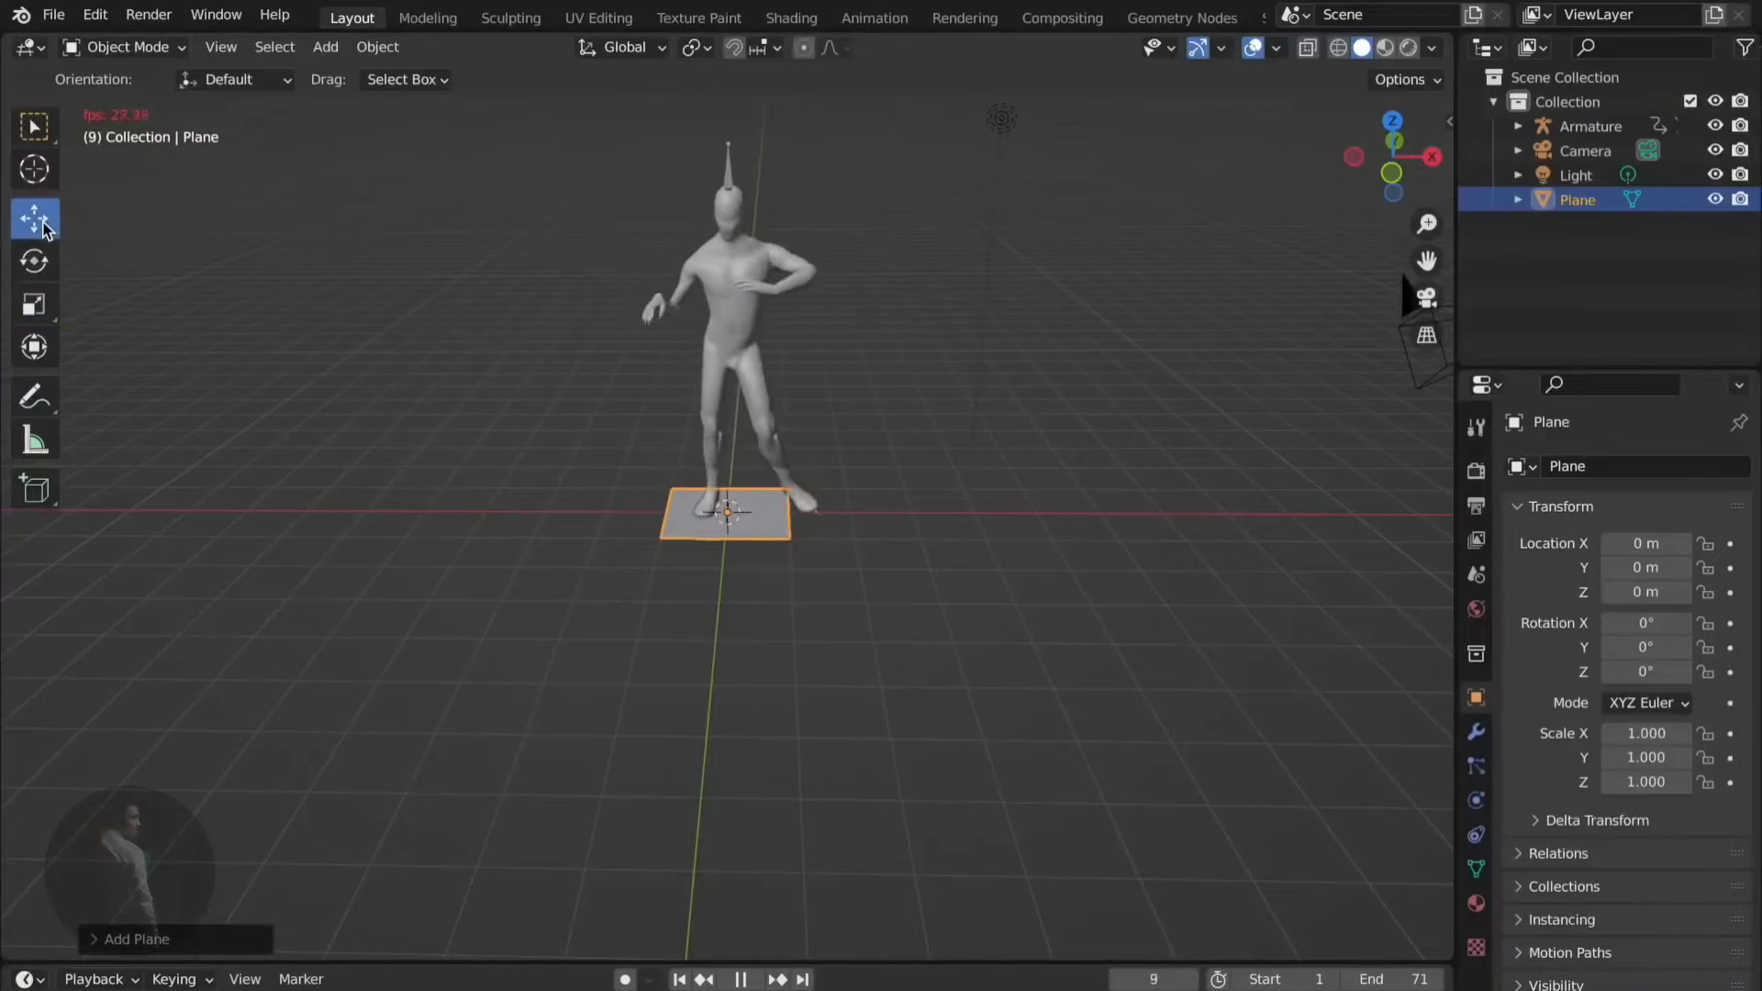
middle_click_drag(795, 520, 665, 488)
key("space")
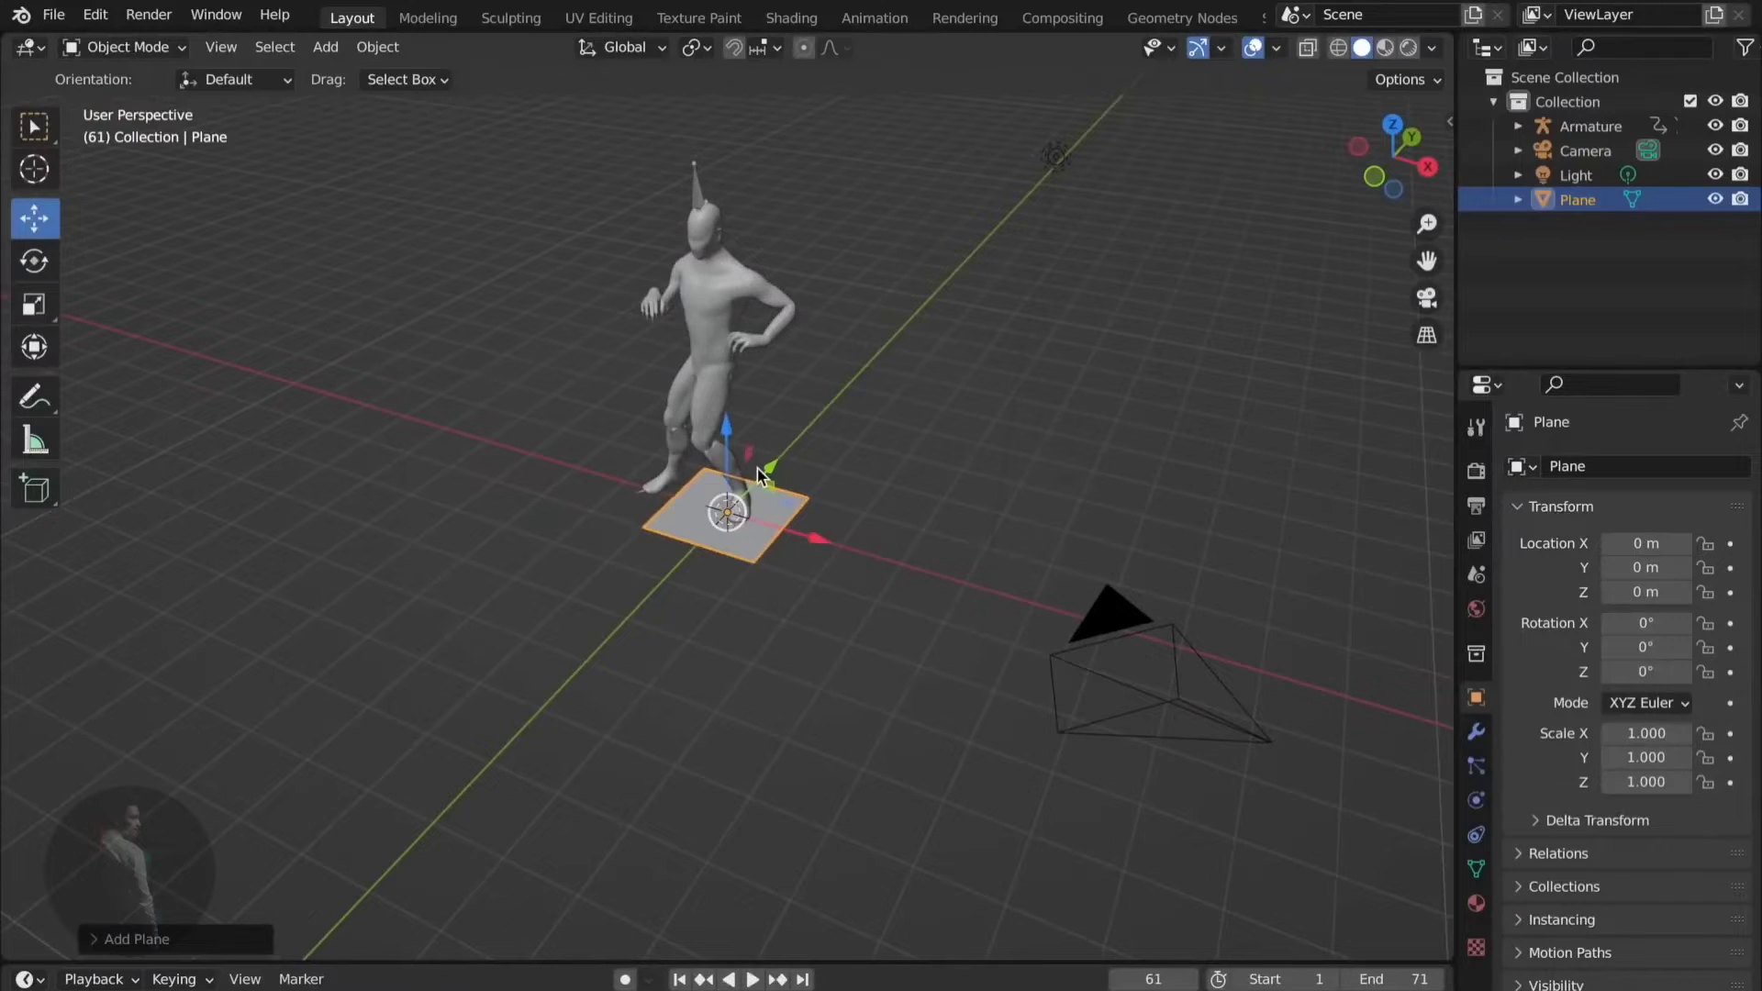
left_click_drag(769, 475, 840, 382)
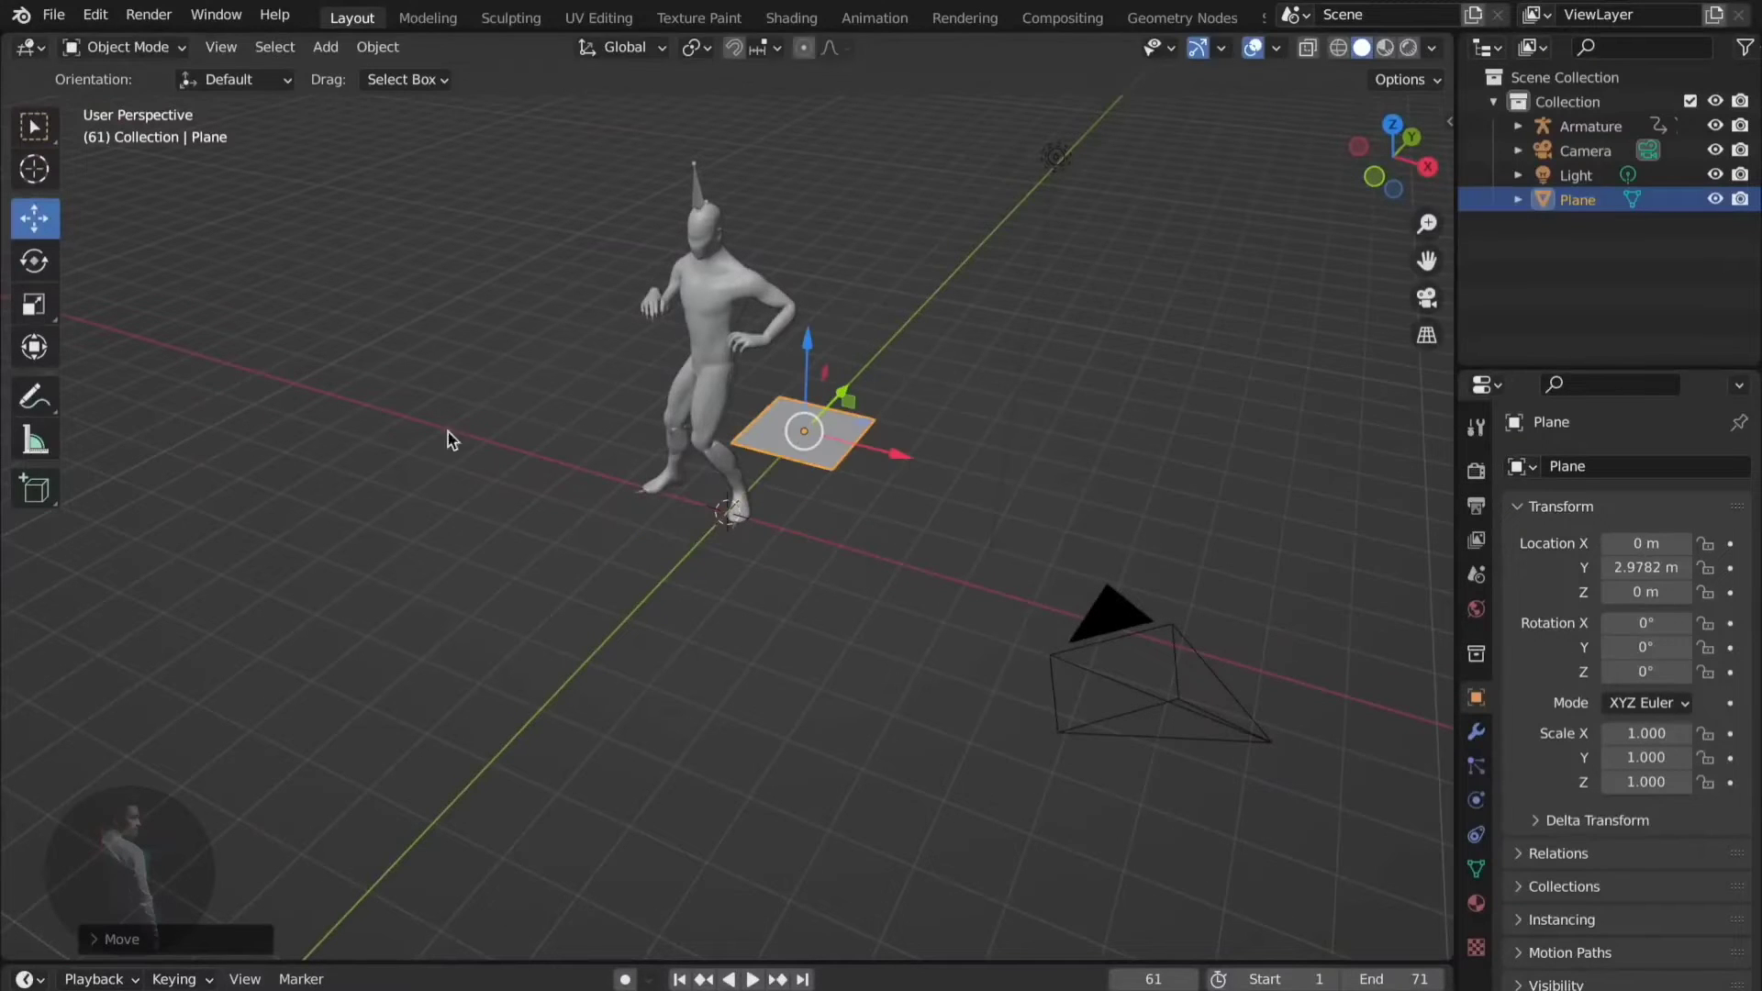
- Scale the floor plane to 13.422 by 22.868
left_click(33, 306)
left_click_drag(888, 449, 1127, 105)
middle_click_drag(1127, 105, 1179, 927)
left_click_drag(837, 420, 1102, 411)
left_click_drag(753, 377, 894, 312)
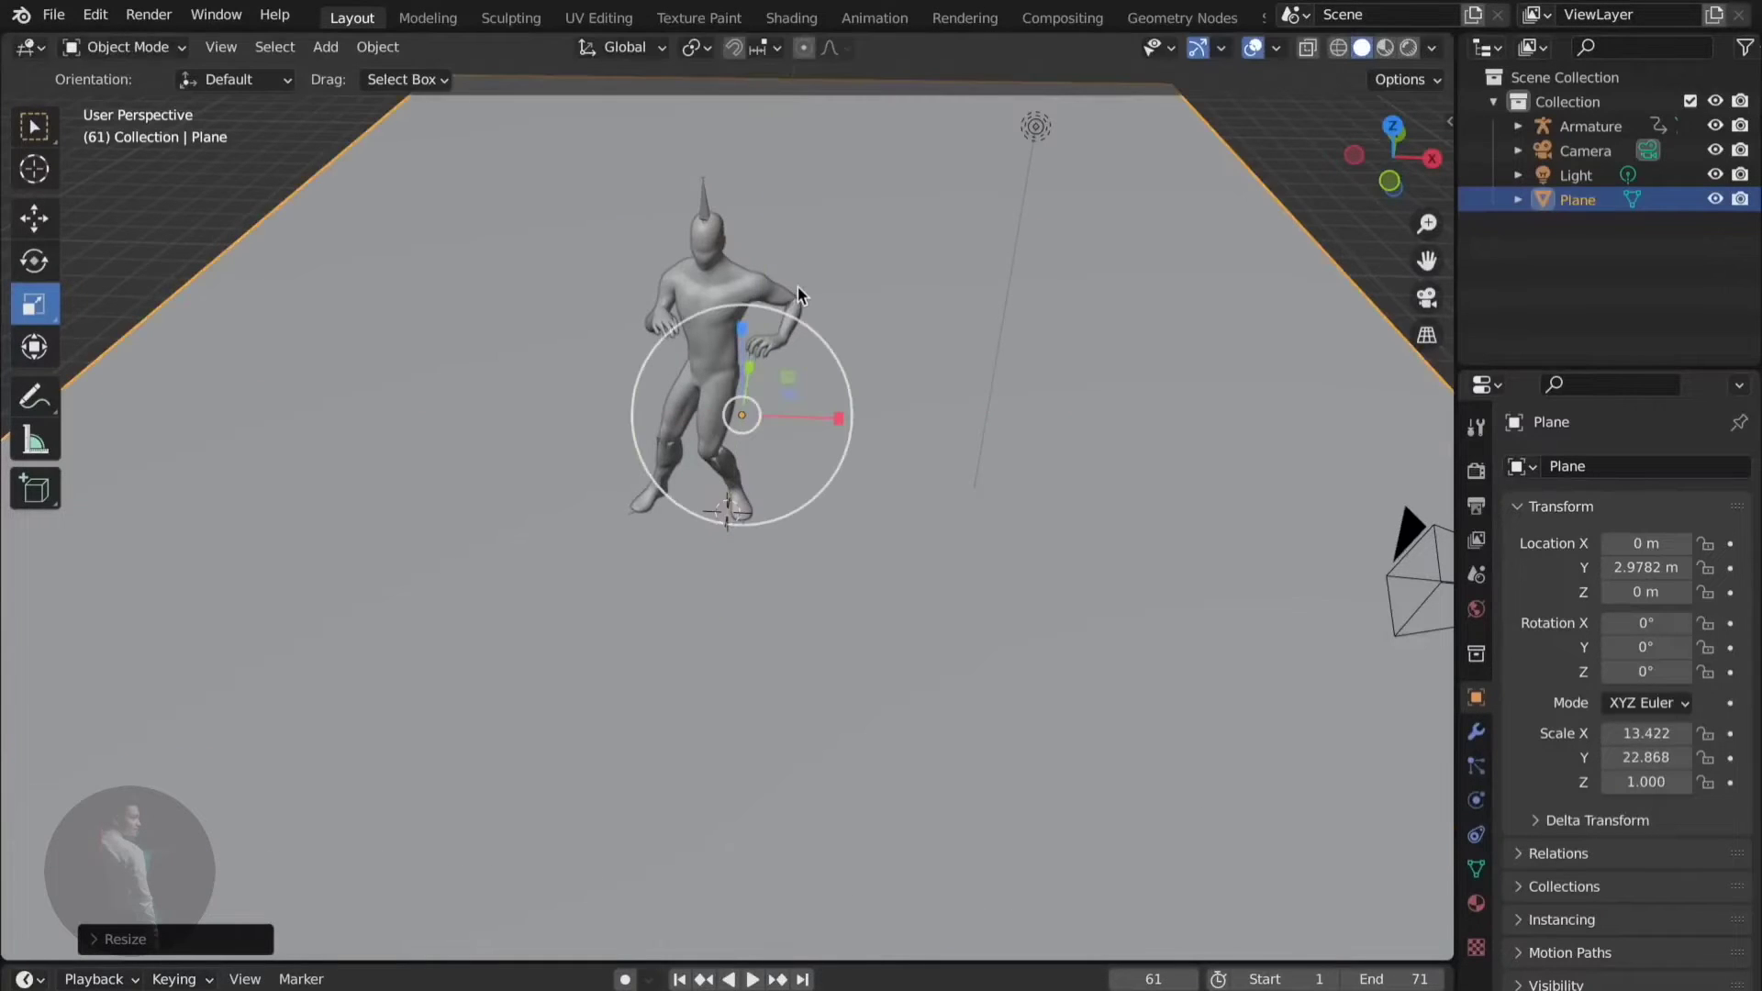
- Check the floor's framing through the camera, then orbit to face the figure
middle_click_drag(894, 312, 1435, 301)
left_click(1433, 300)
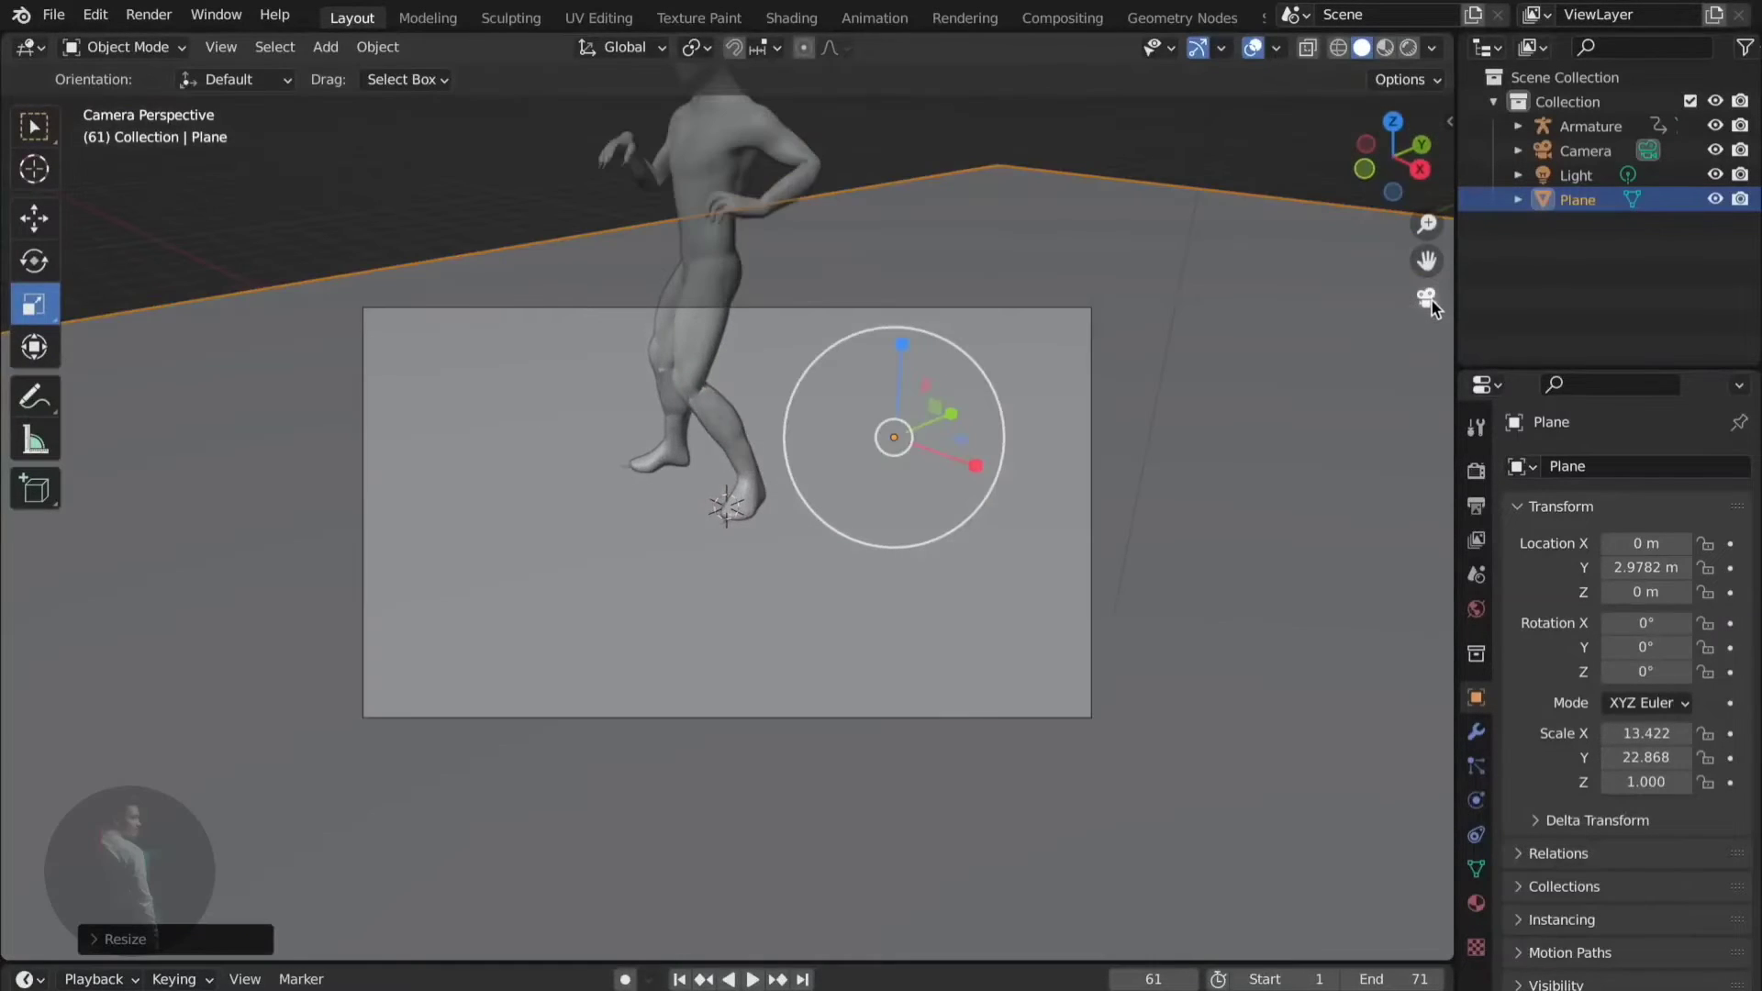
left_click(1432, 301)
middle_click_drag(1292, 351, 1034, 415)
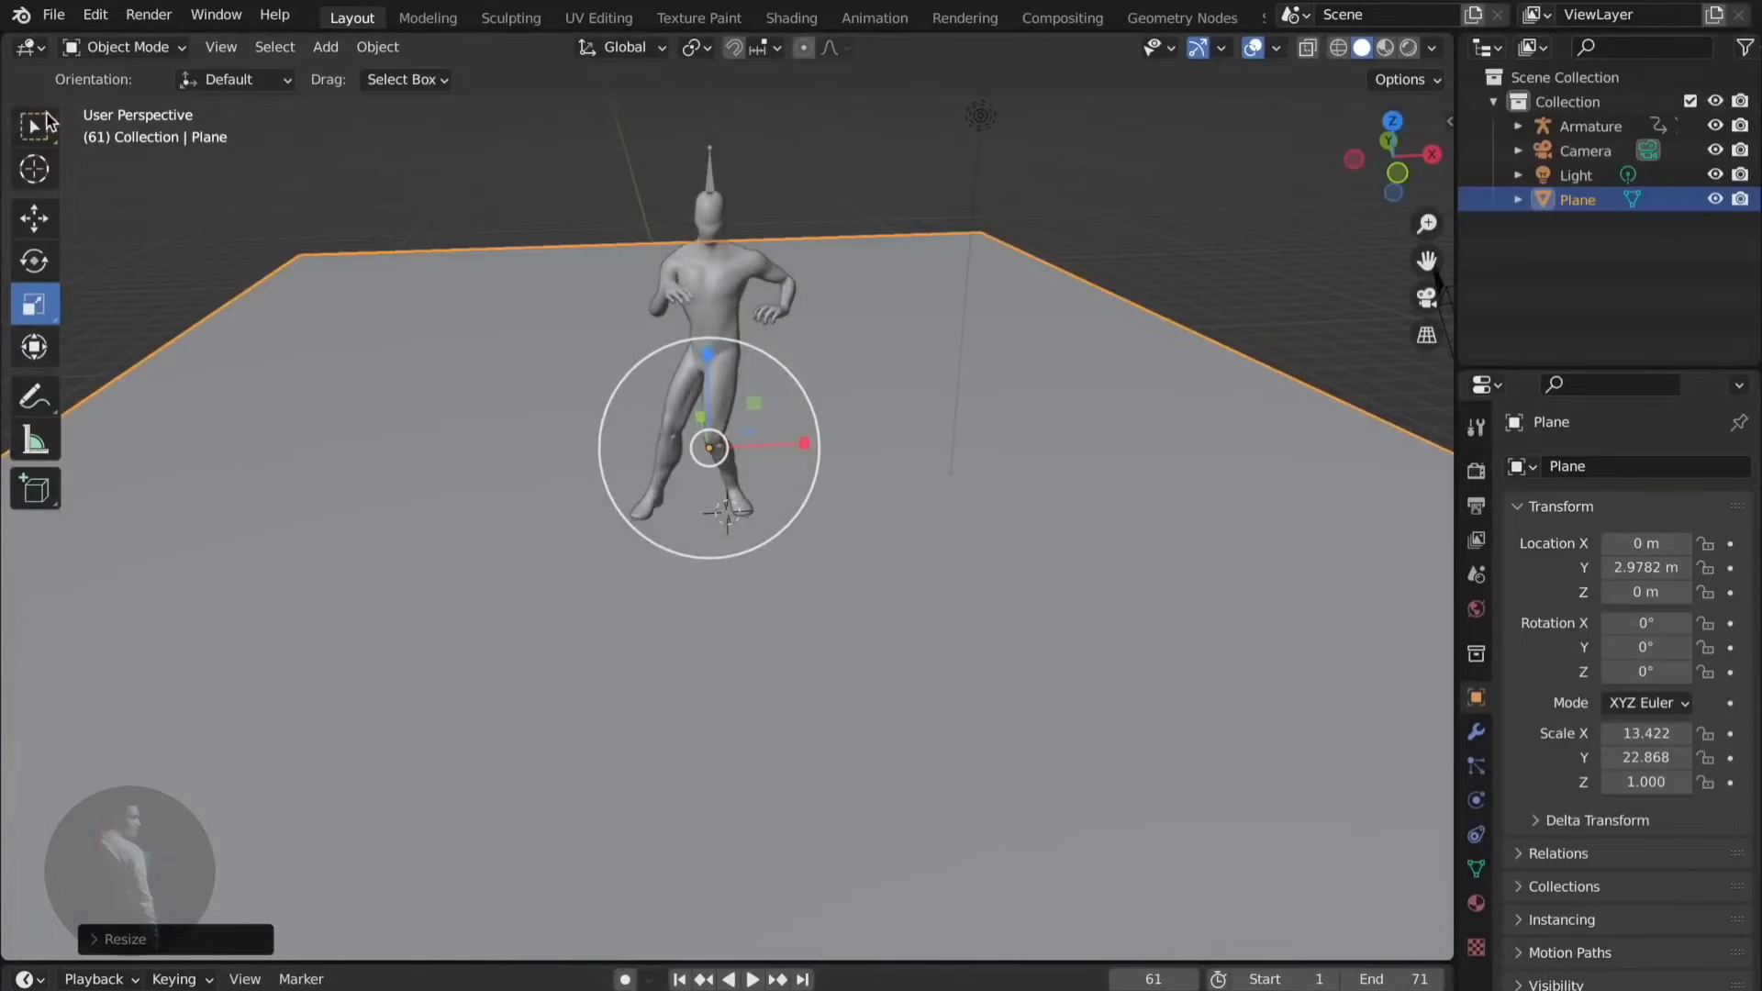
left_click(328, 48)
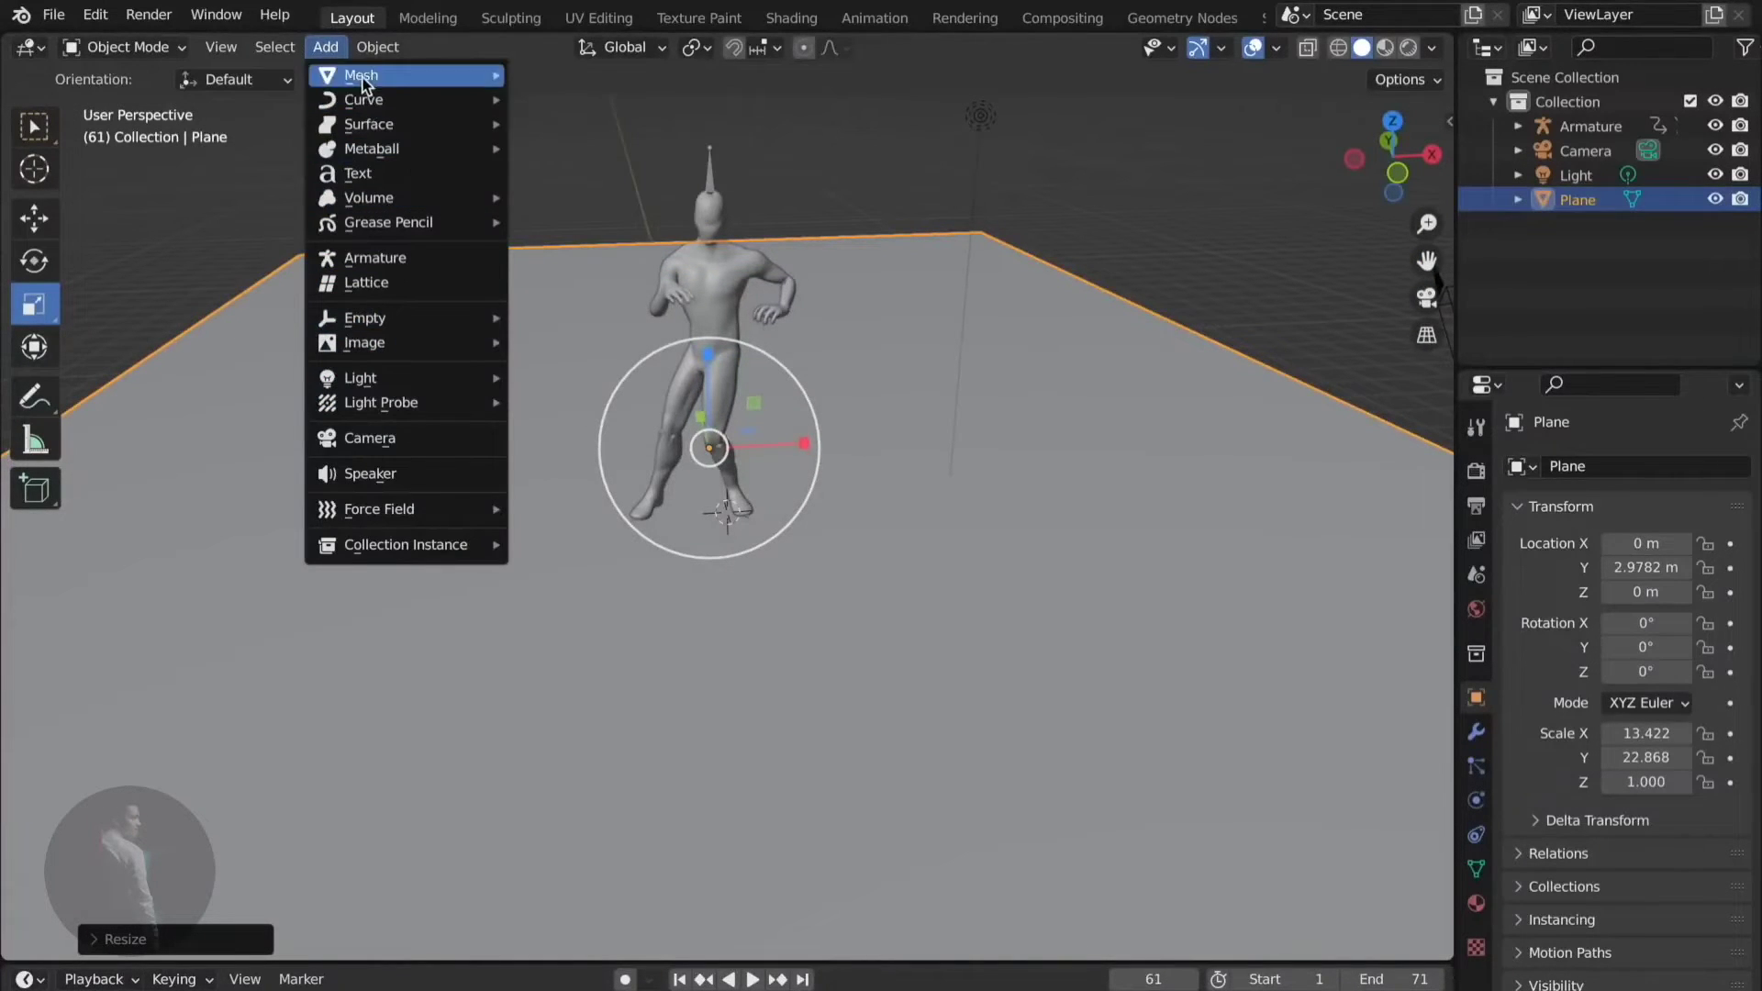
- Add a second plane and scale it to 23.016 by 18.892
mouse_move(367, 78)
left_click(569, 77)
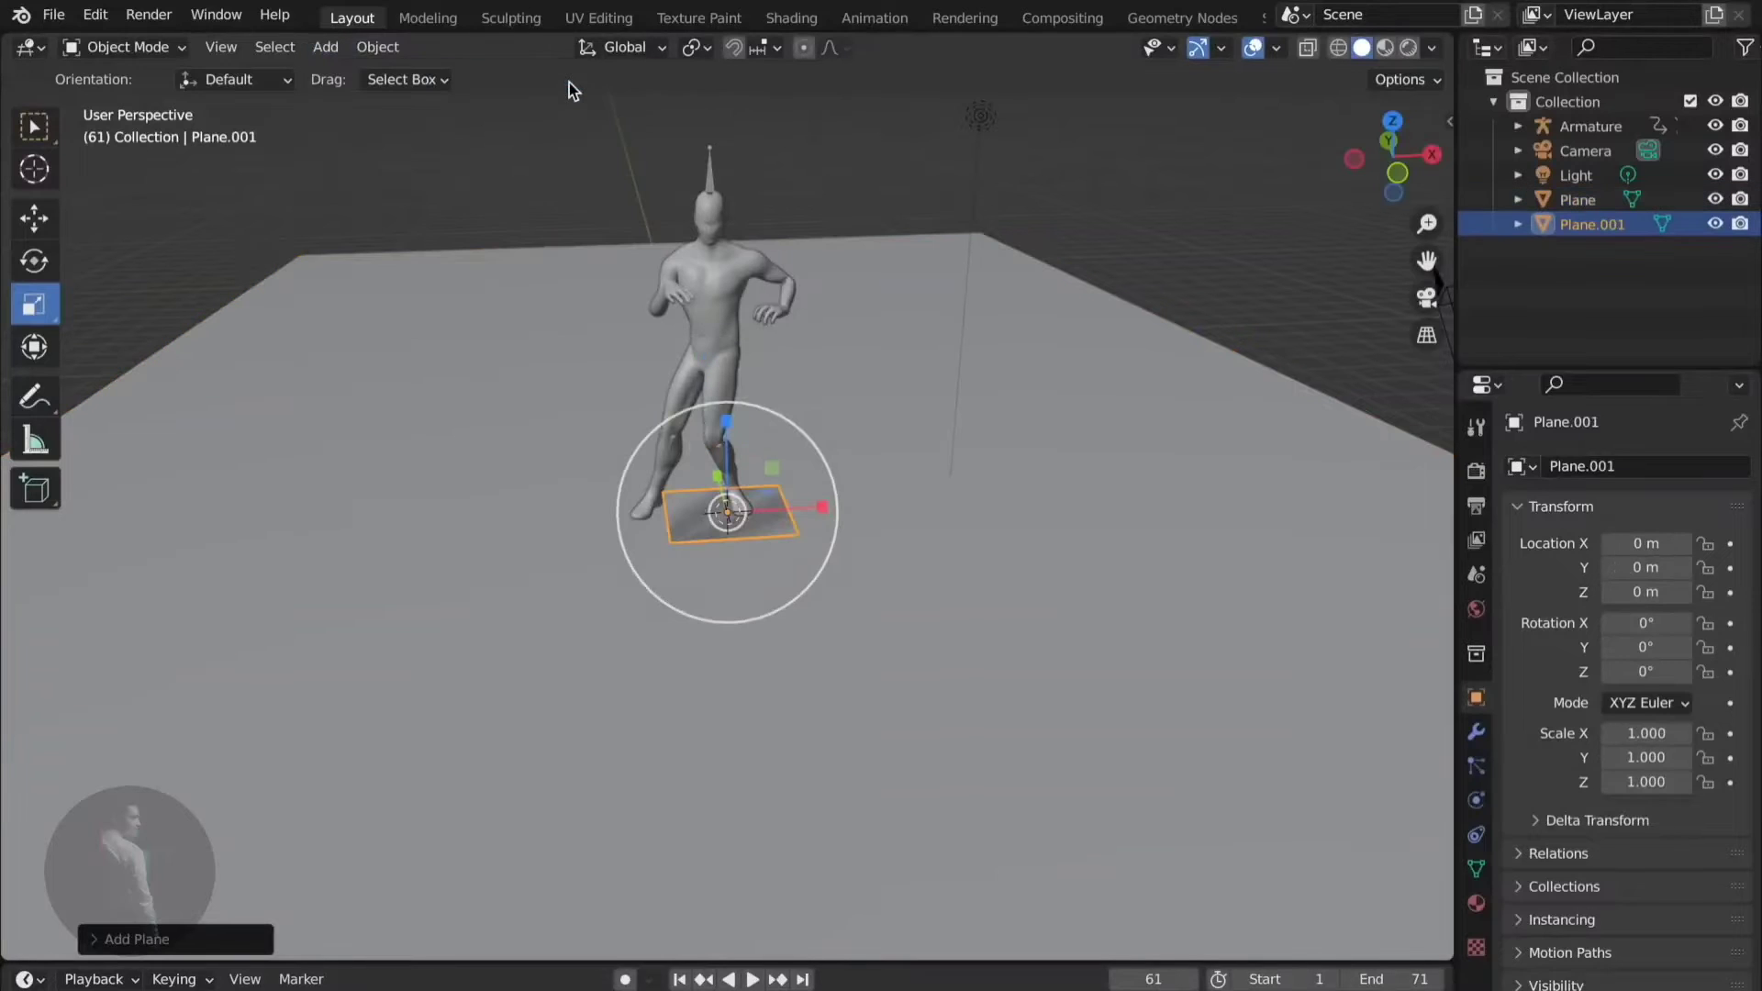
left_click_drag(819, 501, 1039, 493)
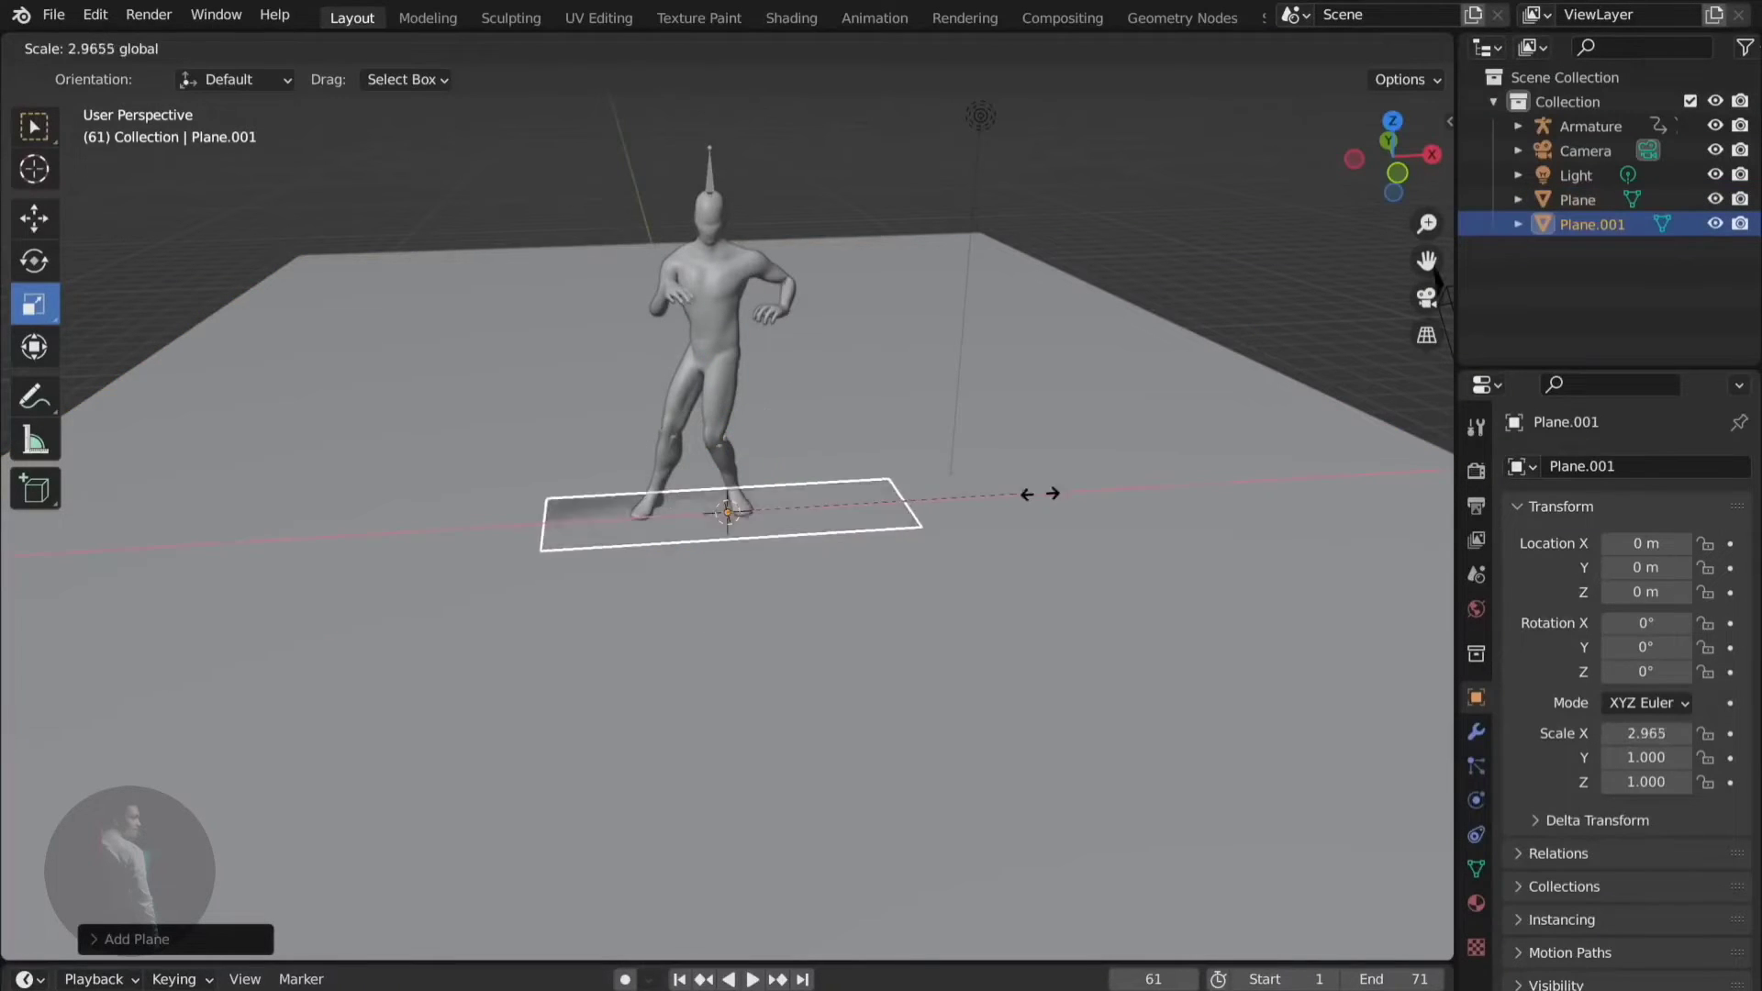
left_click_drag(1038, 493, 1299, 487)
left_click_drag(673, 479, 244, 244)
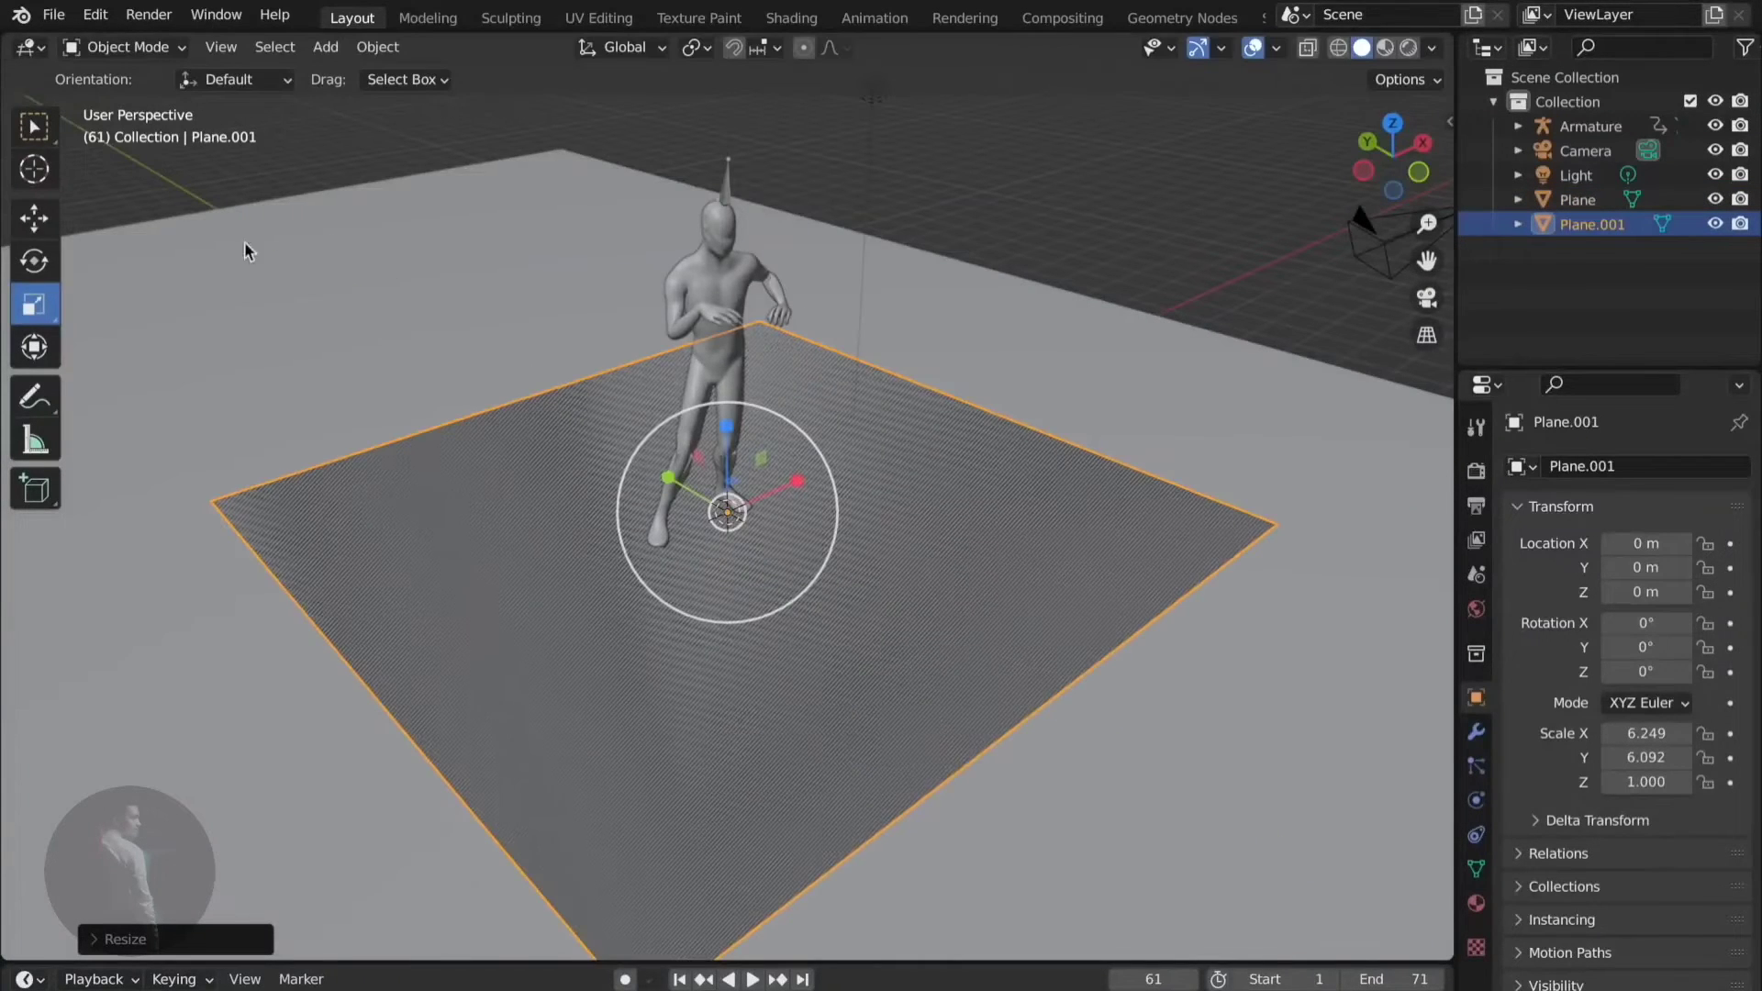
- Rotate the plane 85.3° about X into an upright backdrop and check it through the camera
left_click(20, 256)
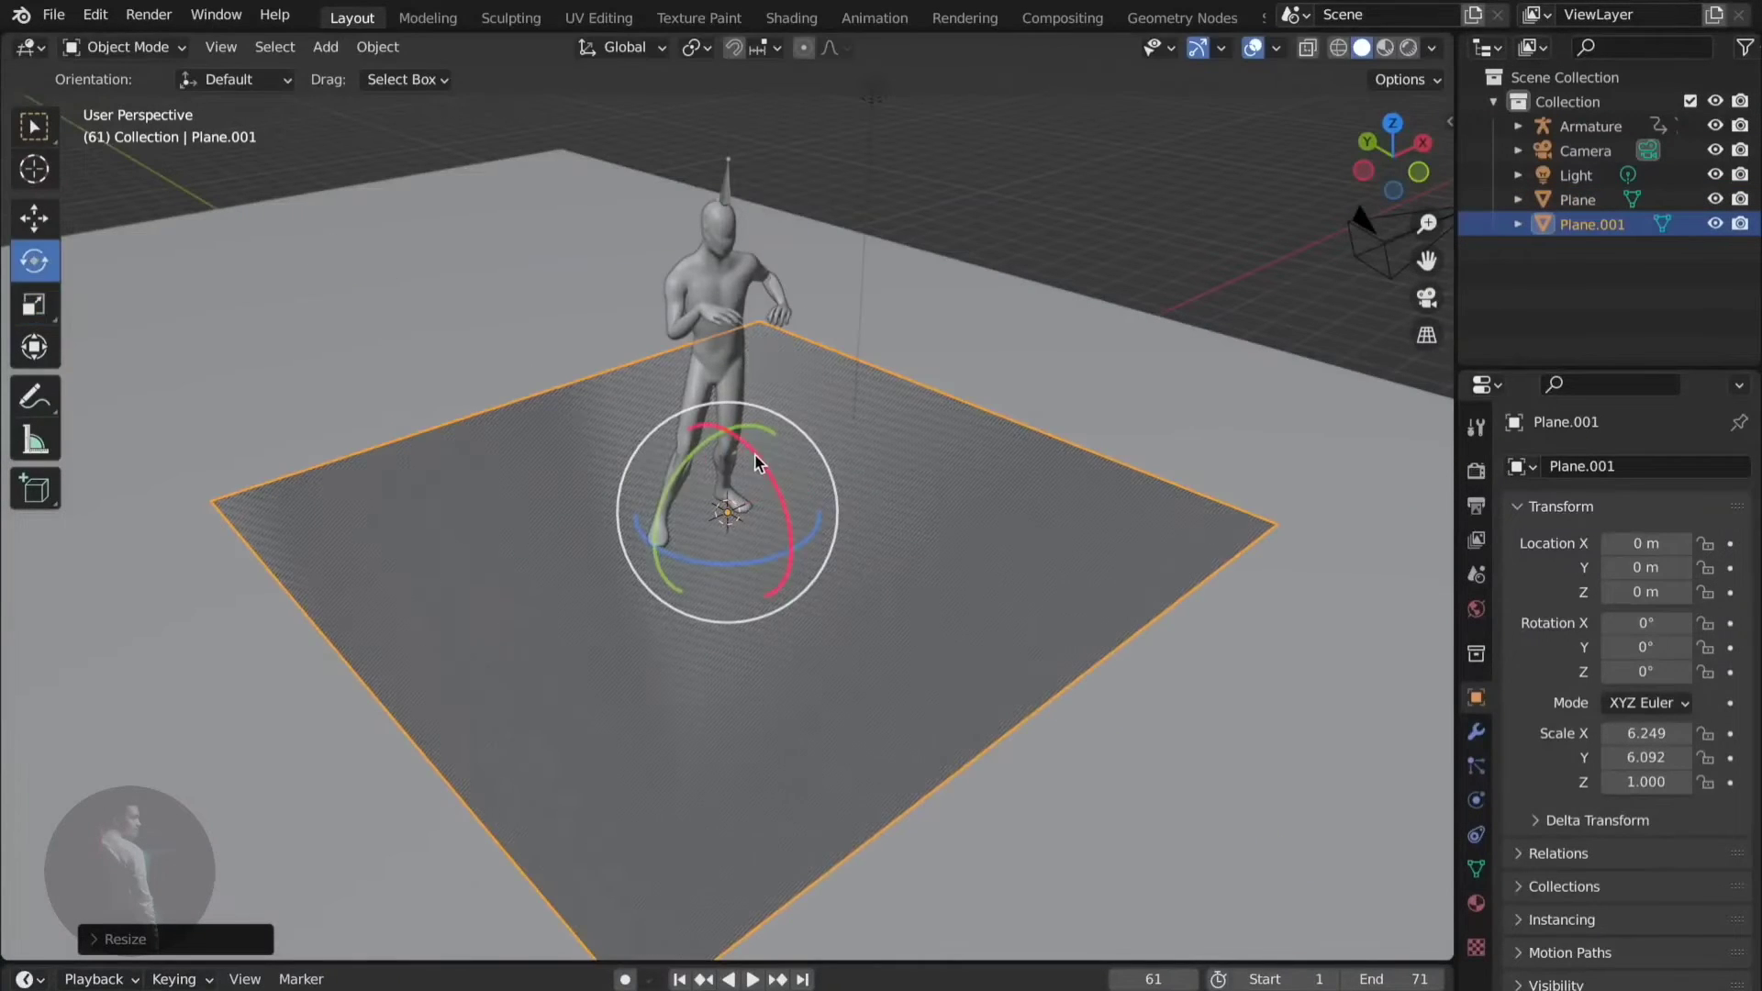
left_click_drag(758, 461, 831, 528)
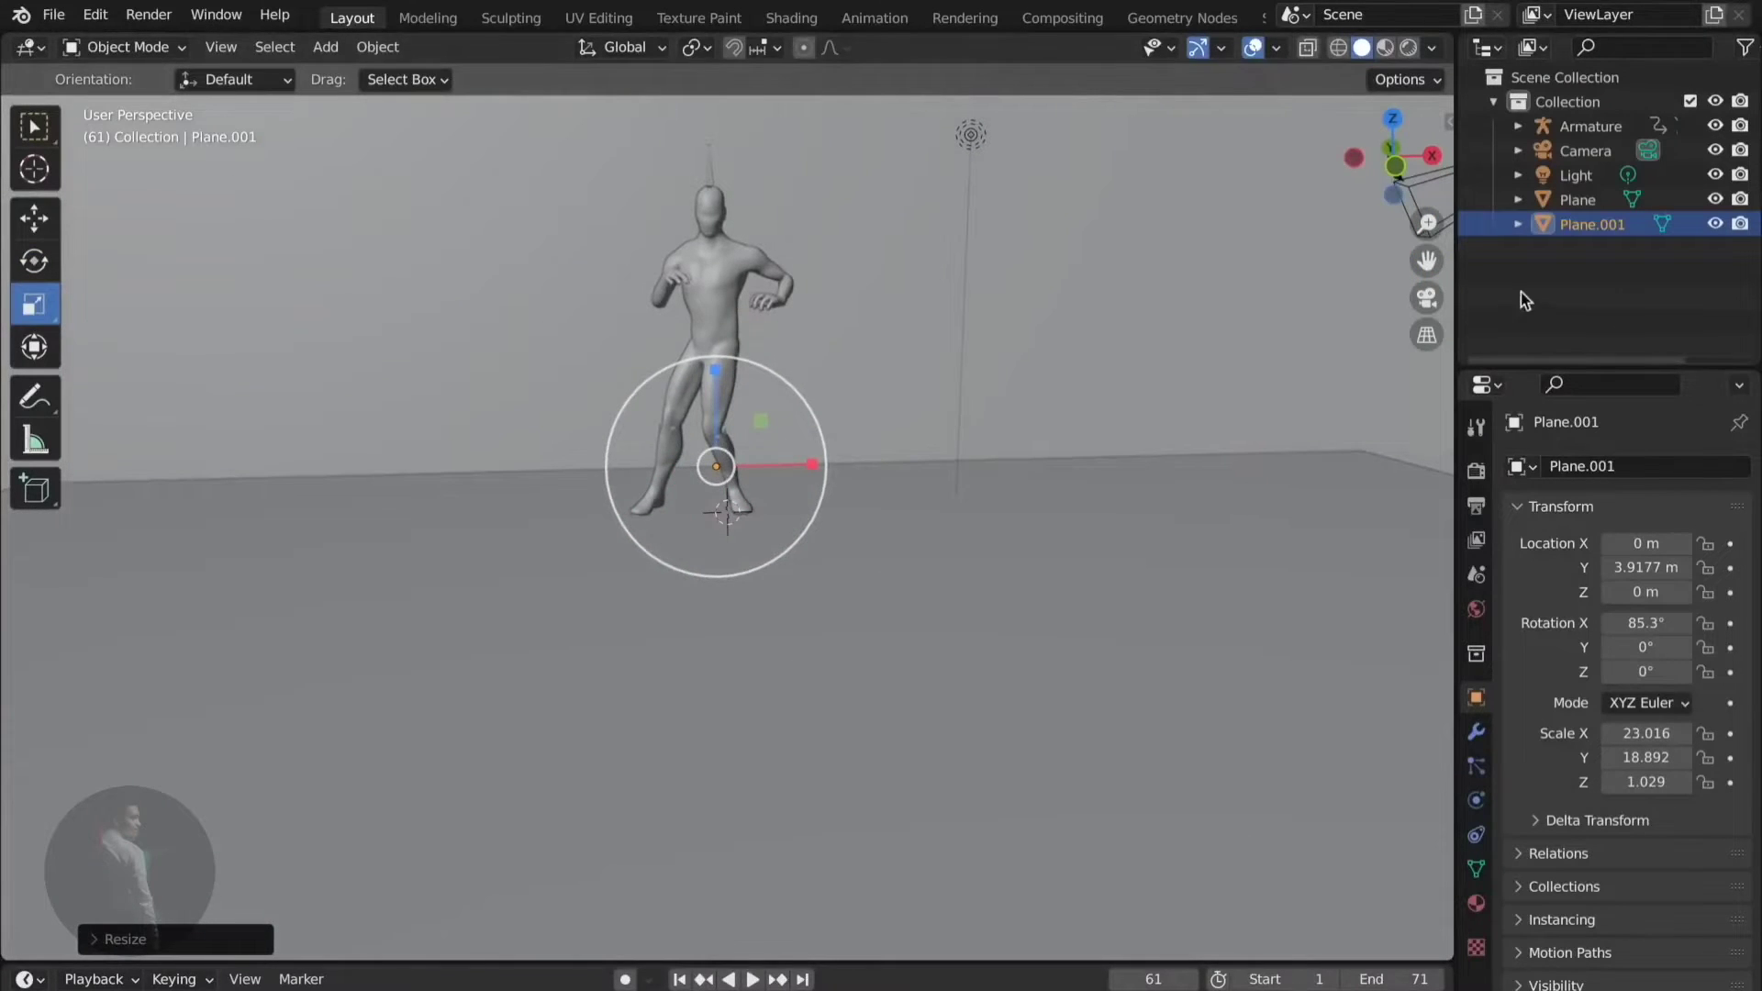
left_click(1427, 299)
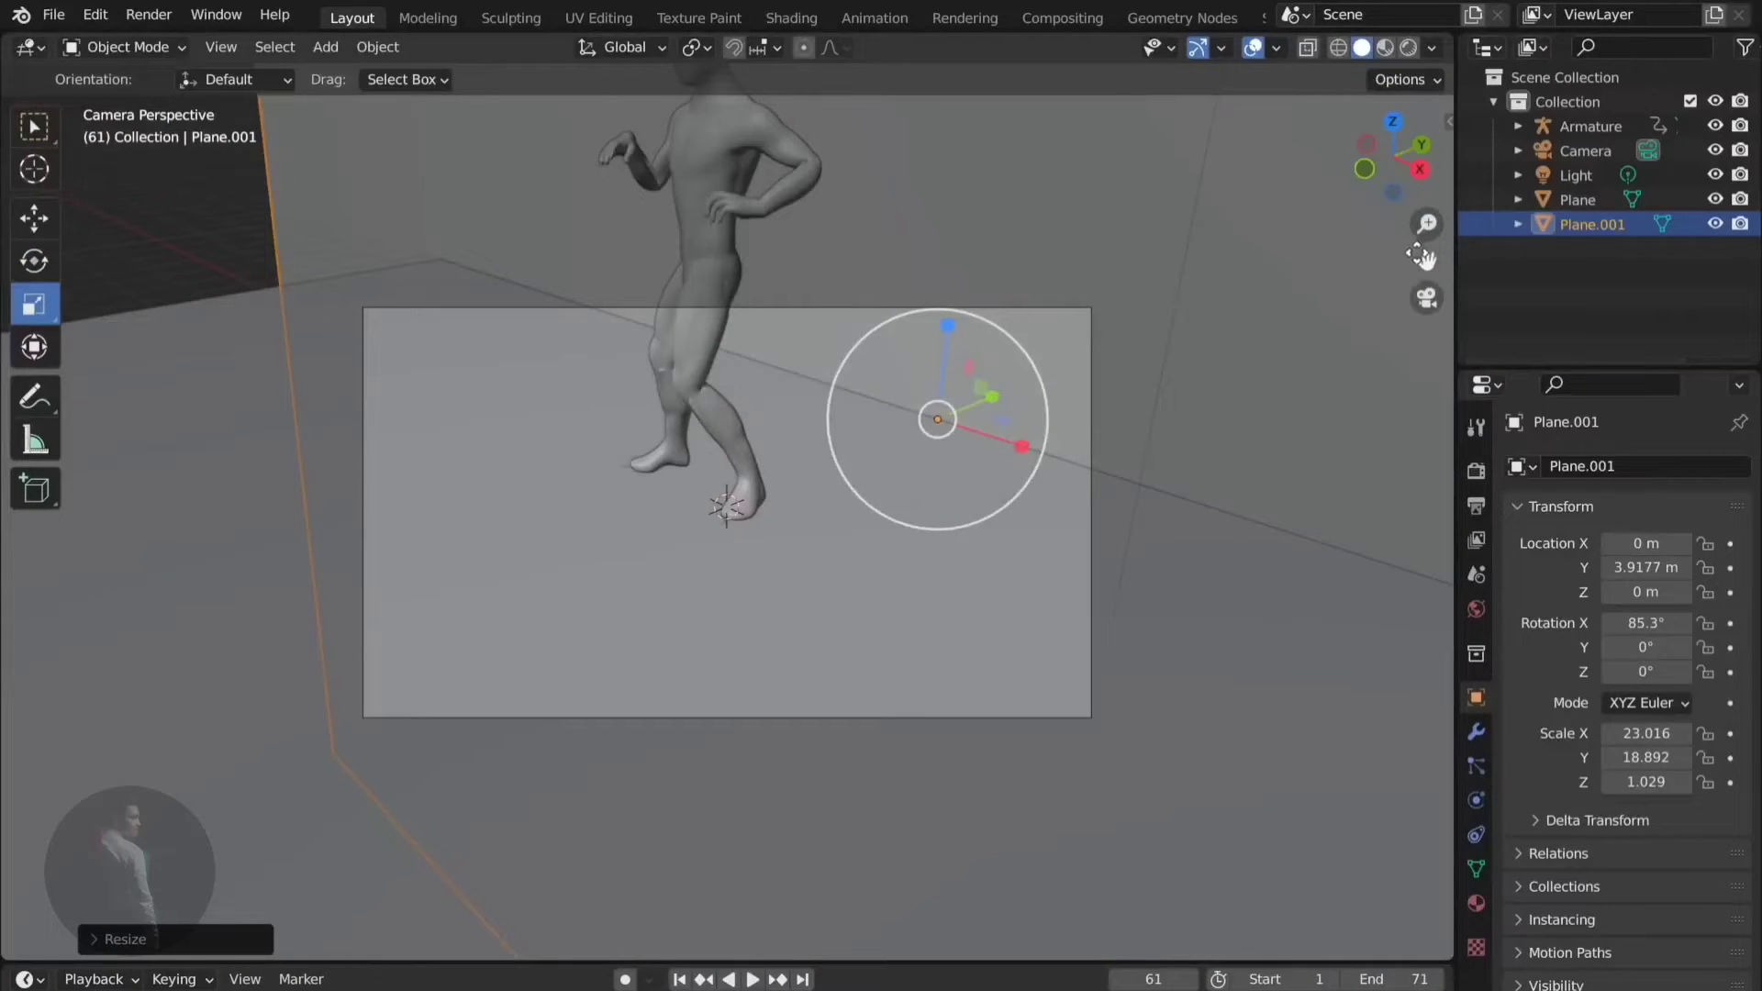
left_click(1427, 298)
- Move the backdrop wall along Y slightly toward the figure
scroll(1042, 372, "down", 3)
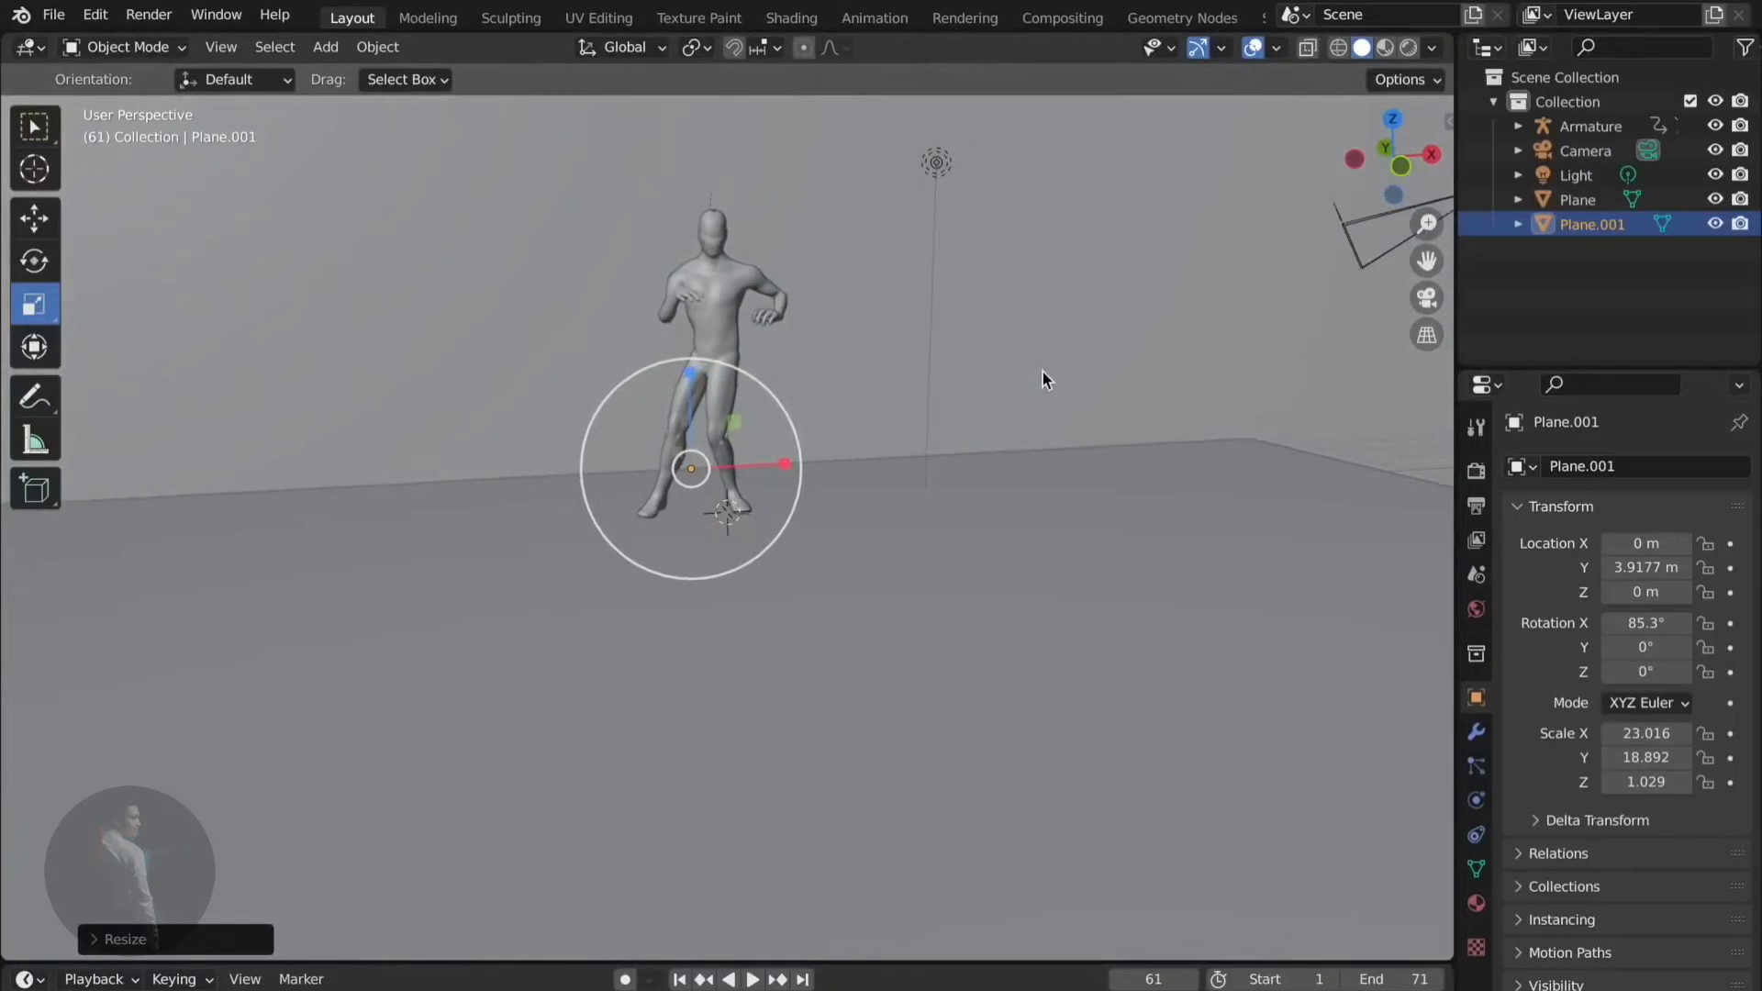
left_click(1074, 386, "shift")
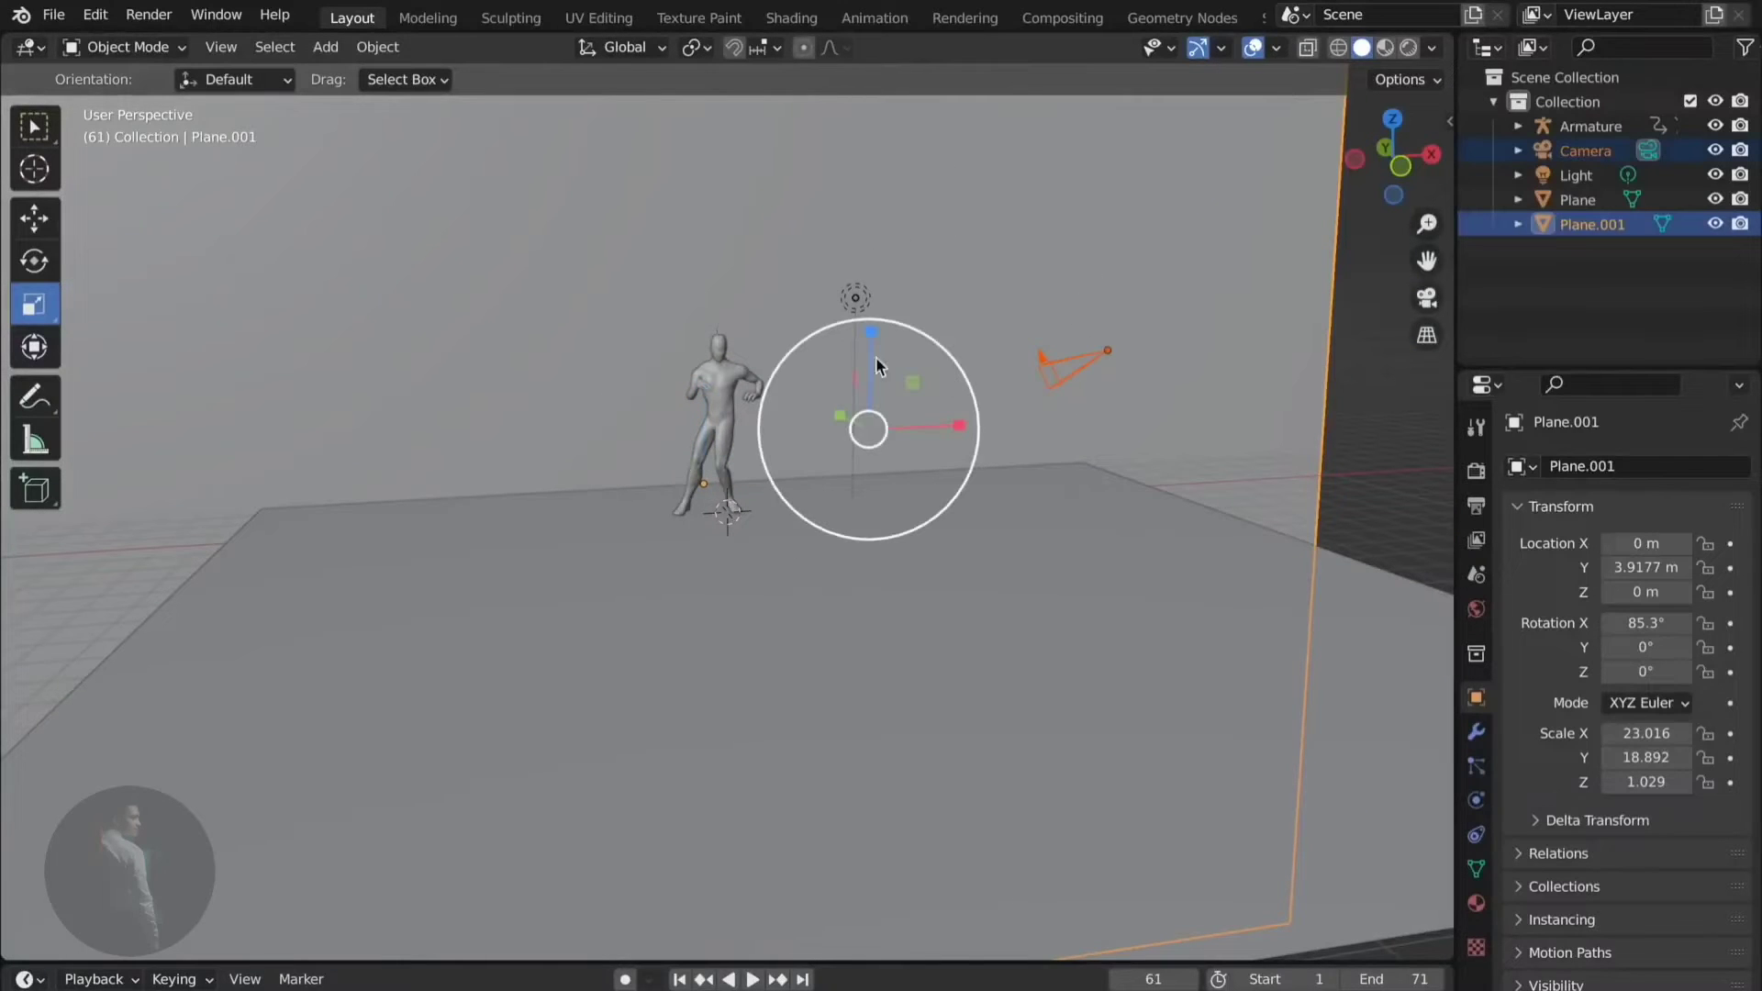
middle_click_drag(875, 357, 789, 341)
left_click(34, 220)
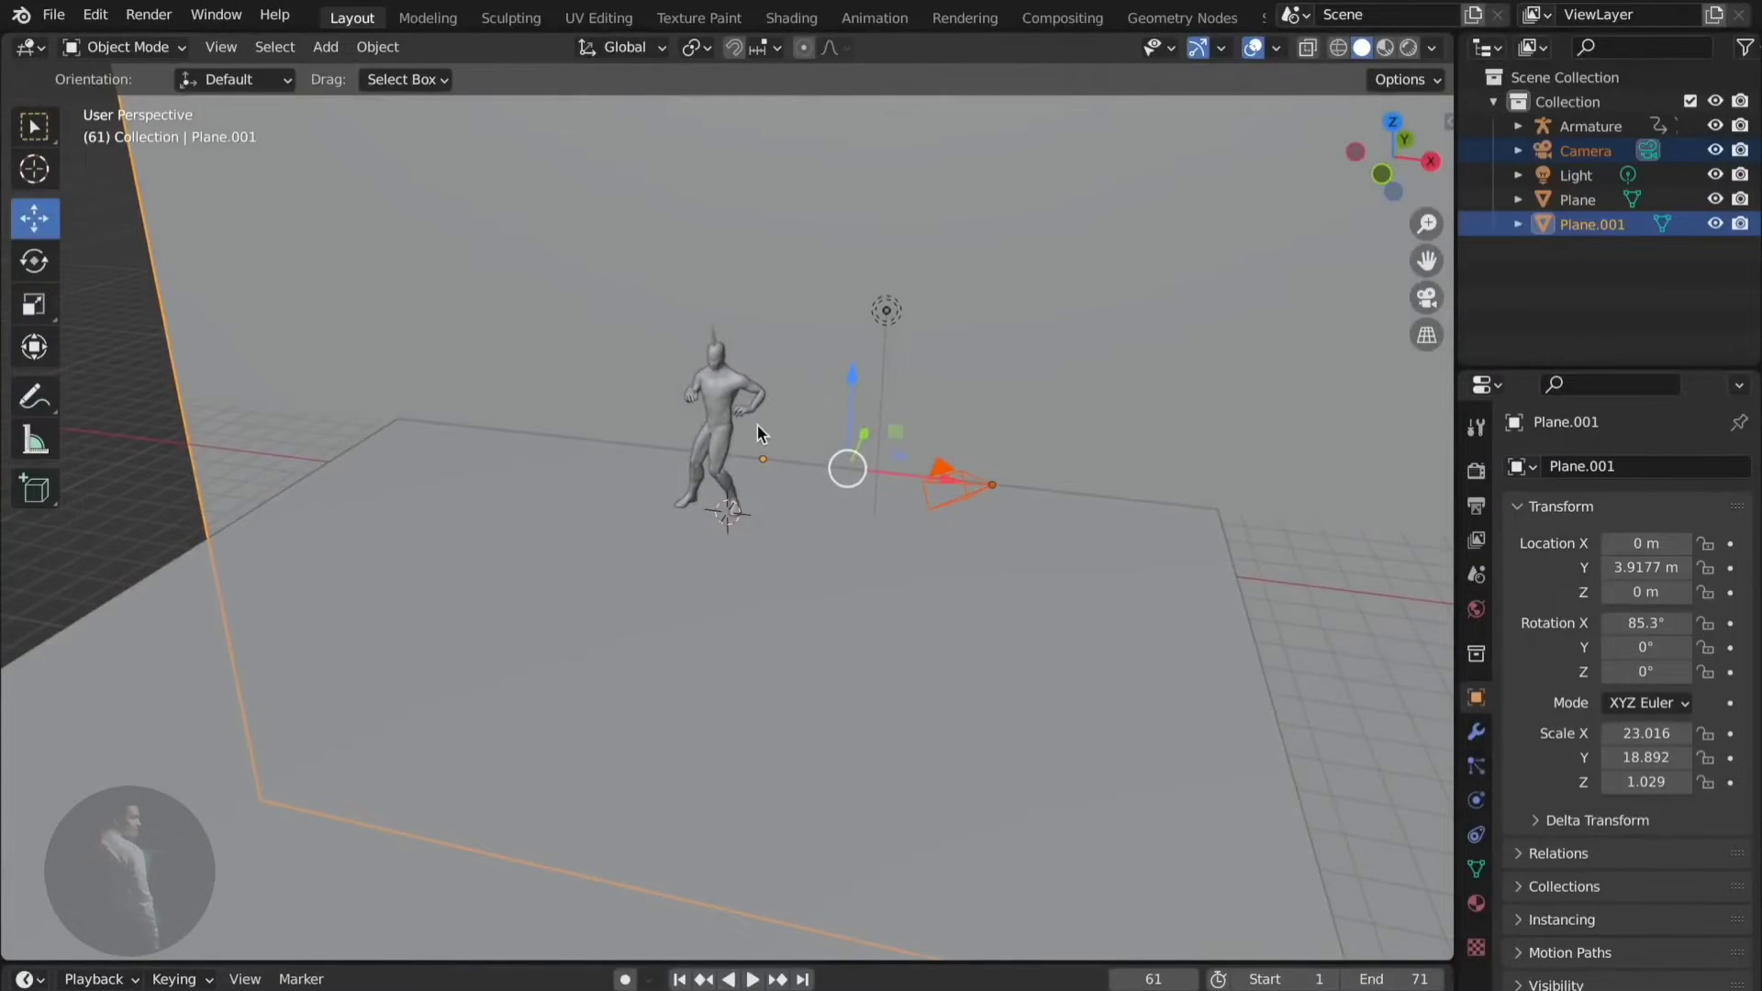
middle_click_drag(757, 425, 896, 503)
left_click_drag(861, 469, 1002, 298)
- Select the camera and slide it along X to line up with the figure
left_click(999, 609)
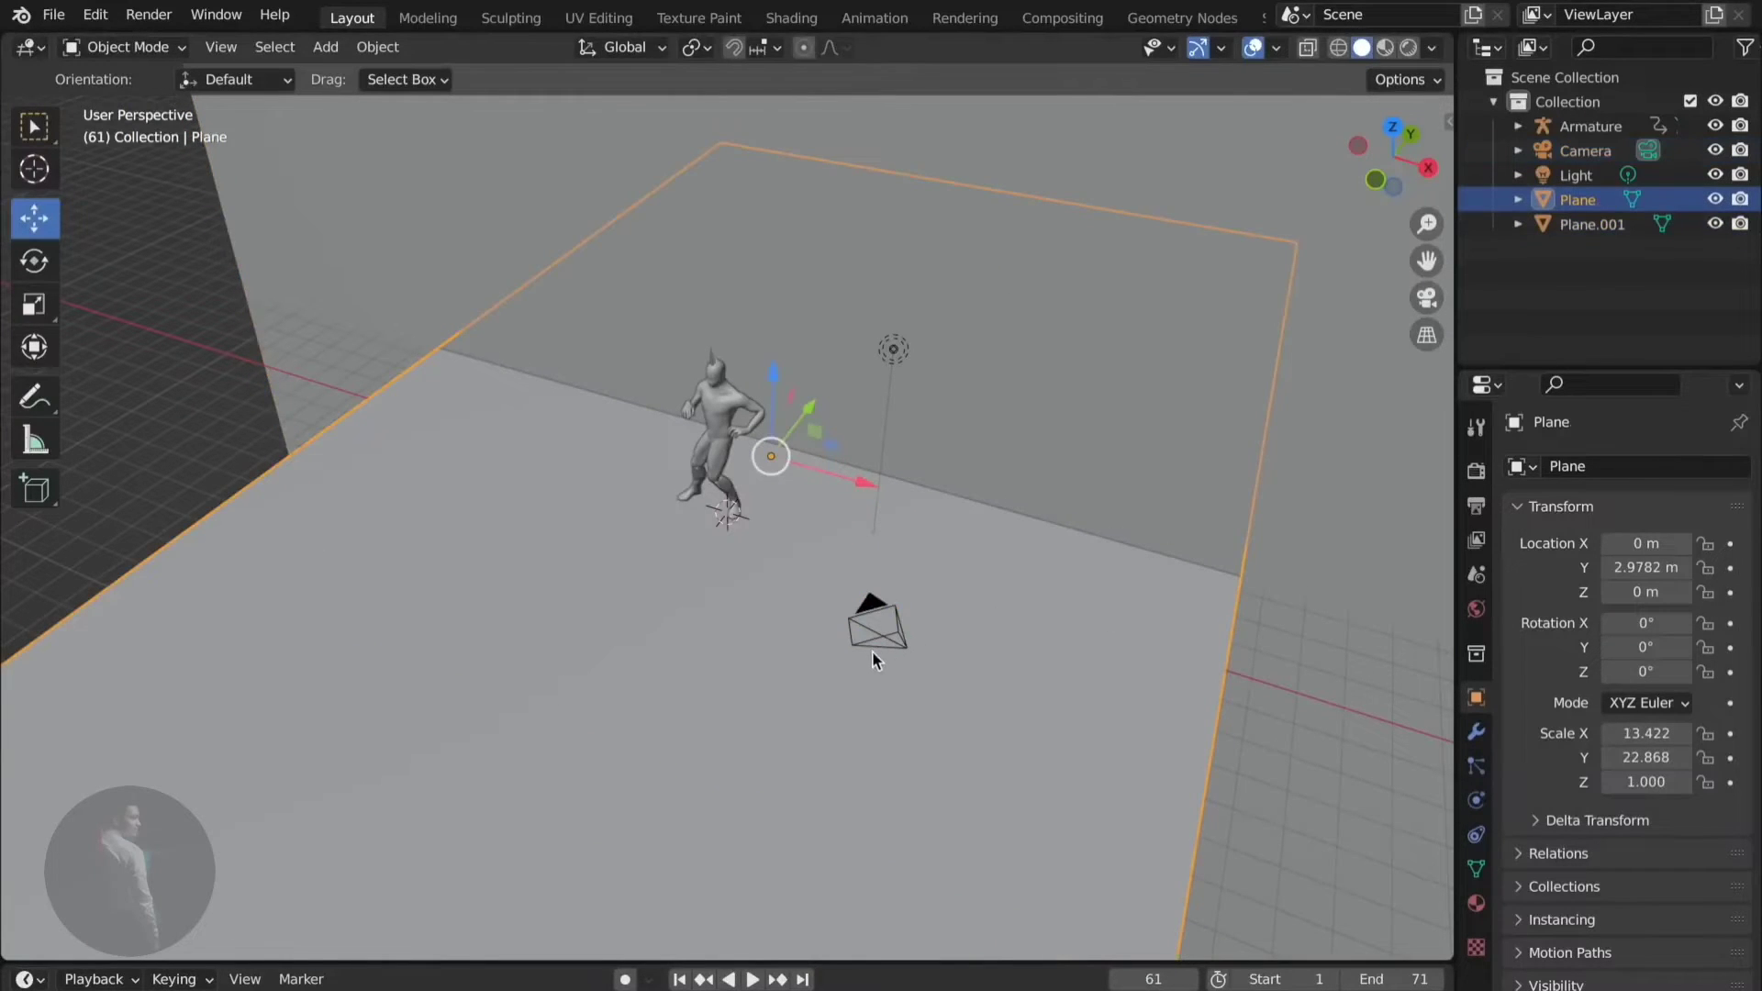
left_click(872, 650)
left_click(889, 613)
left_click(889, 626)
left_click(904, 620)
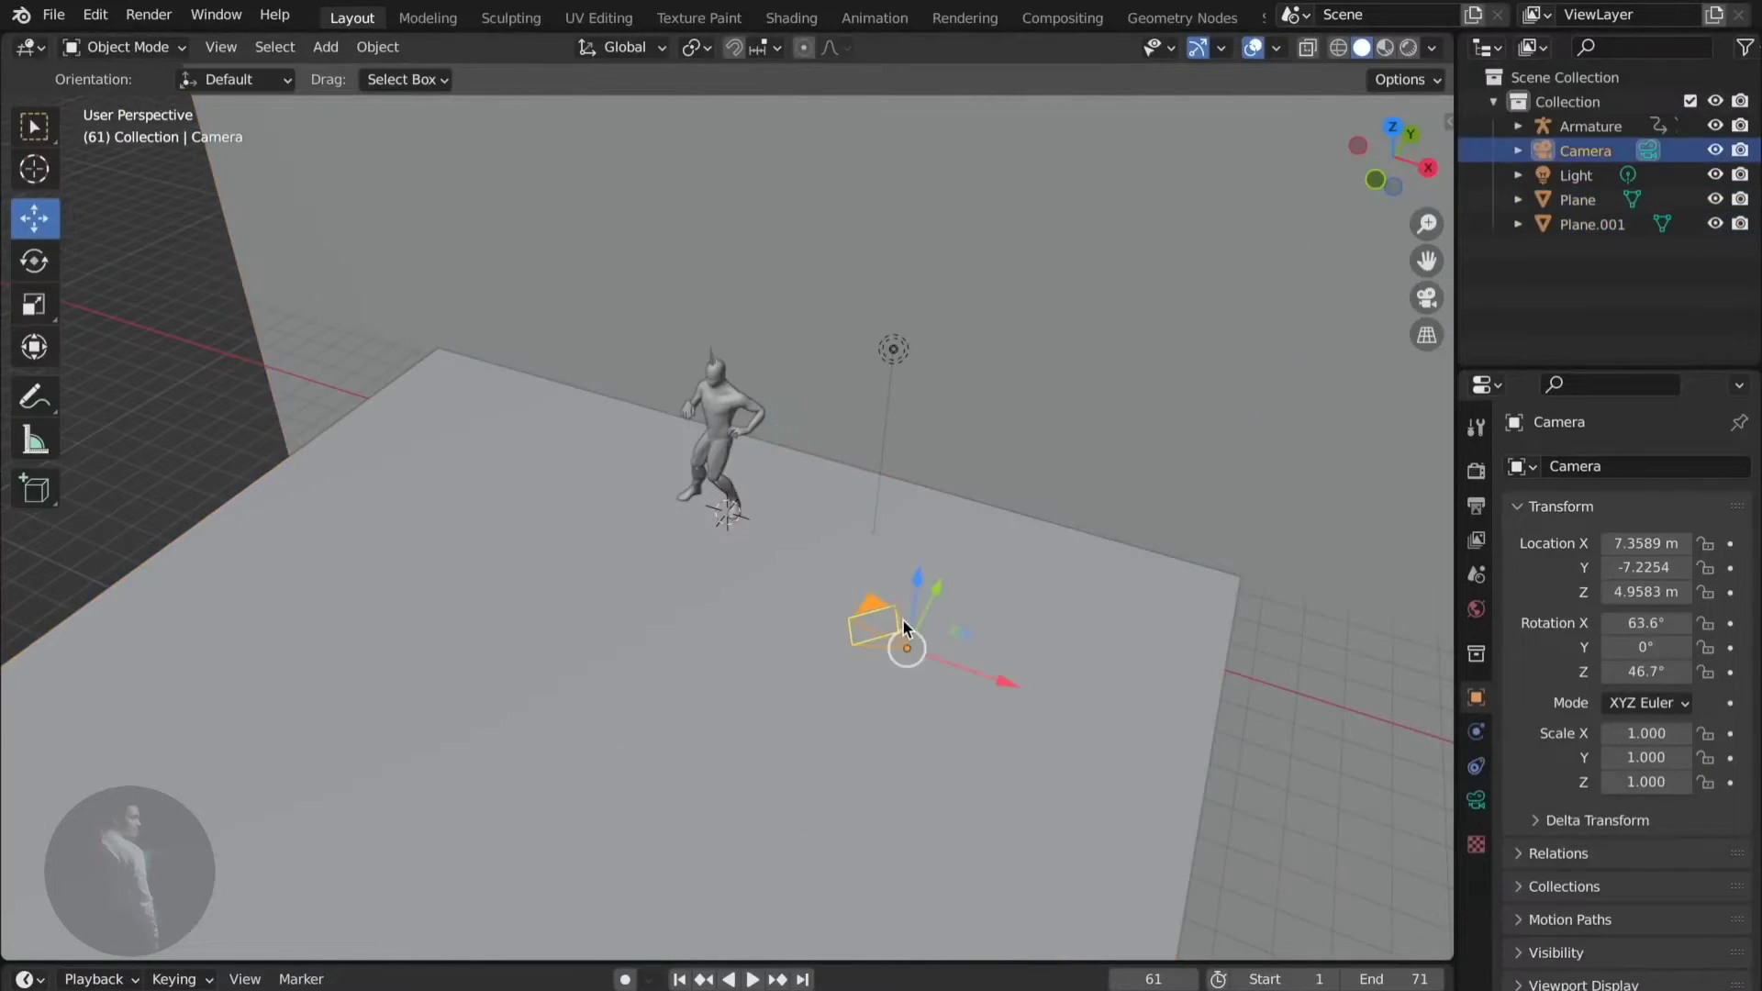
left_click_drag(954, 681, 886, 652)
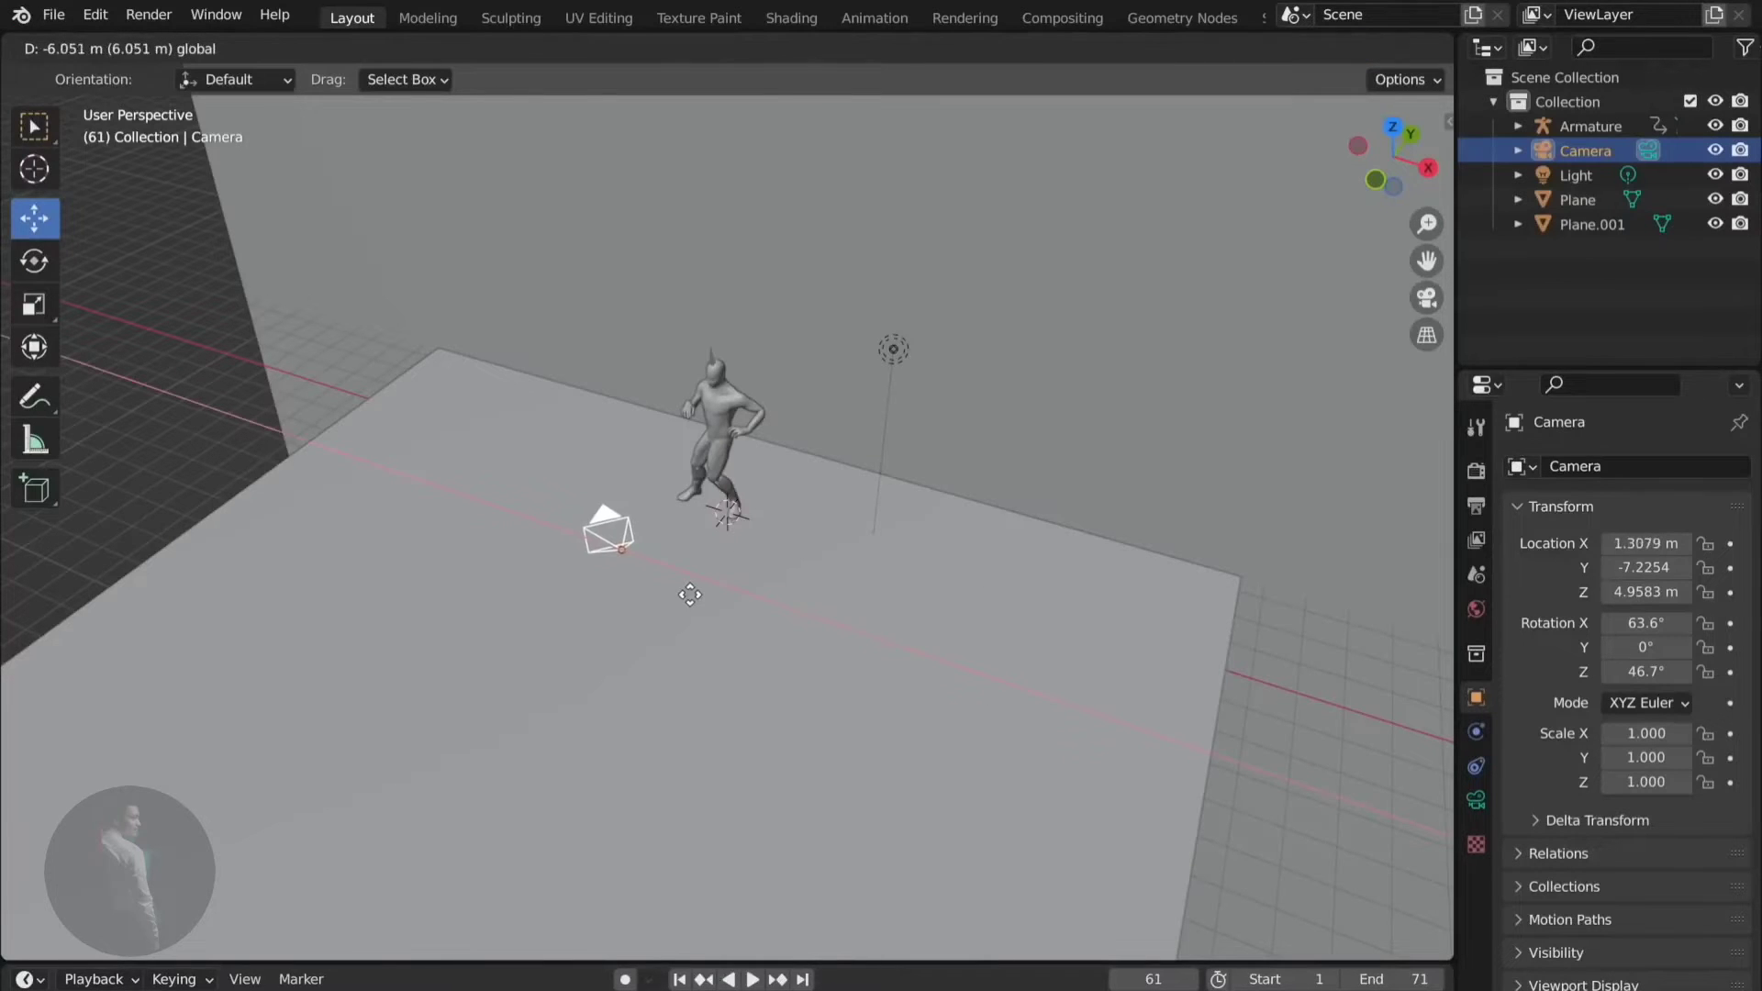
left_click_drag(690, 595, 696, 600)
middle_click_drag(696, 600, 699, 607)
left_click_drag(943, 621, 814, 668)
- Raise the camera slightly and check the framing through it
left_click(33, 260)
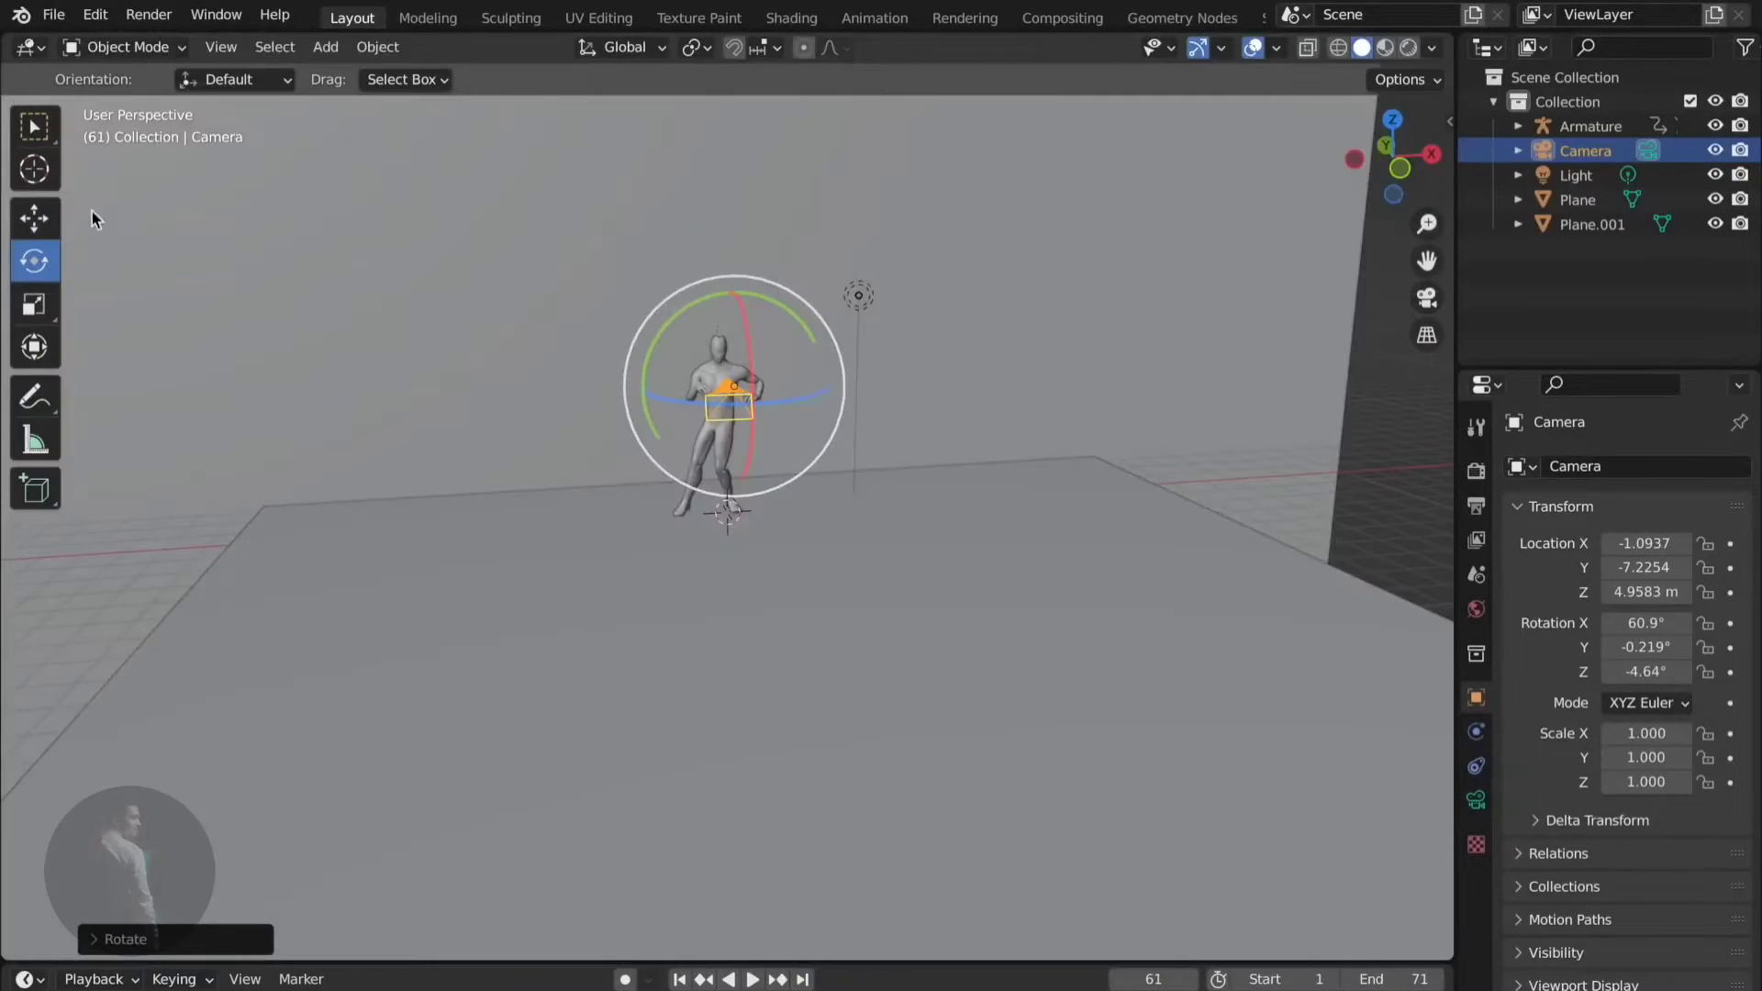
left_click(33, 217)
left_click_drag(732, 295, 729, 265)
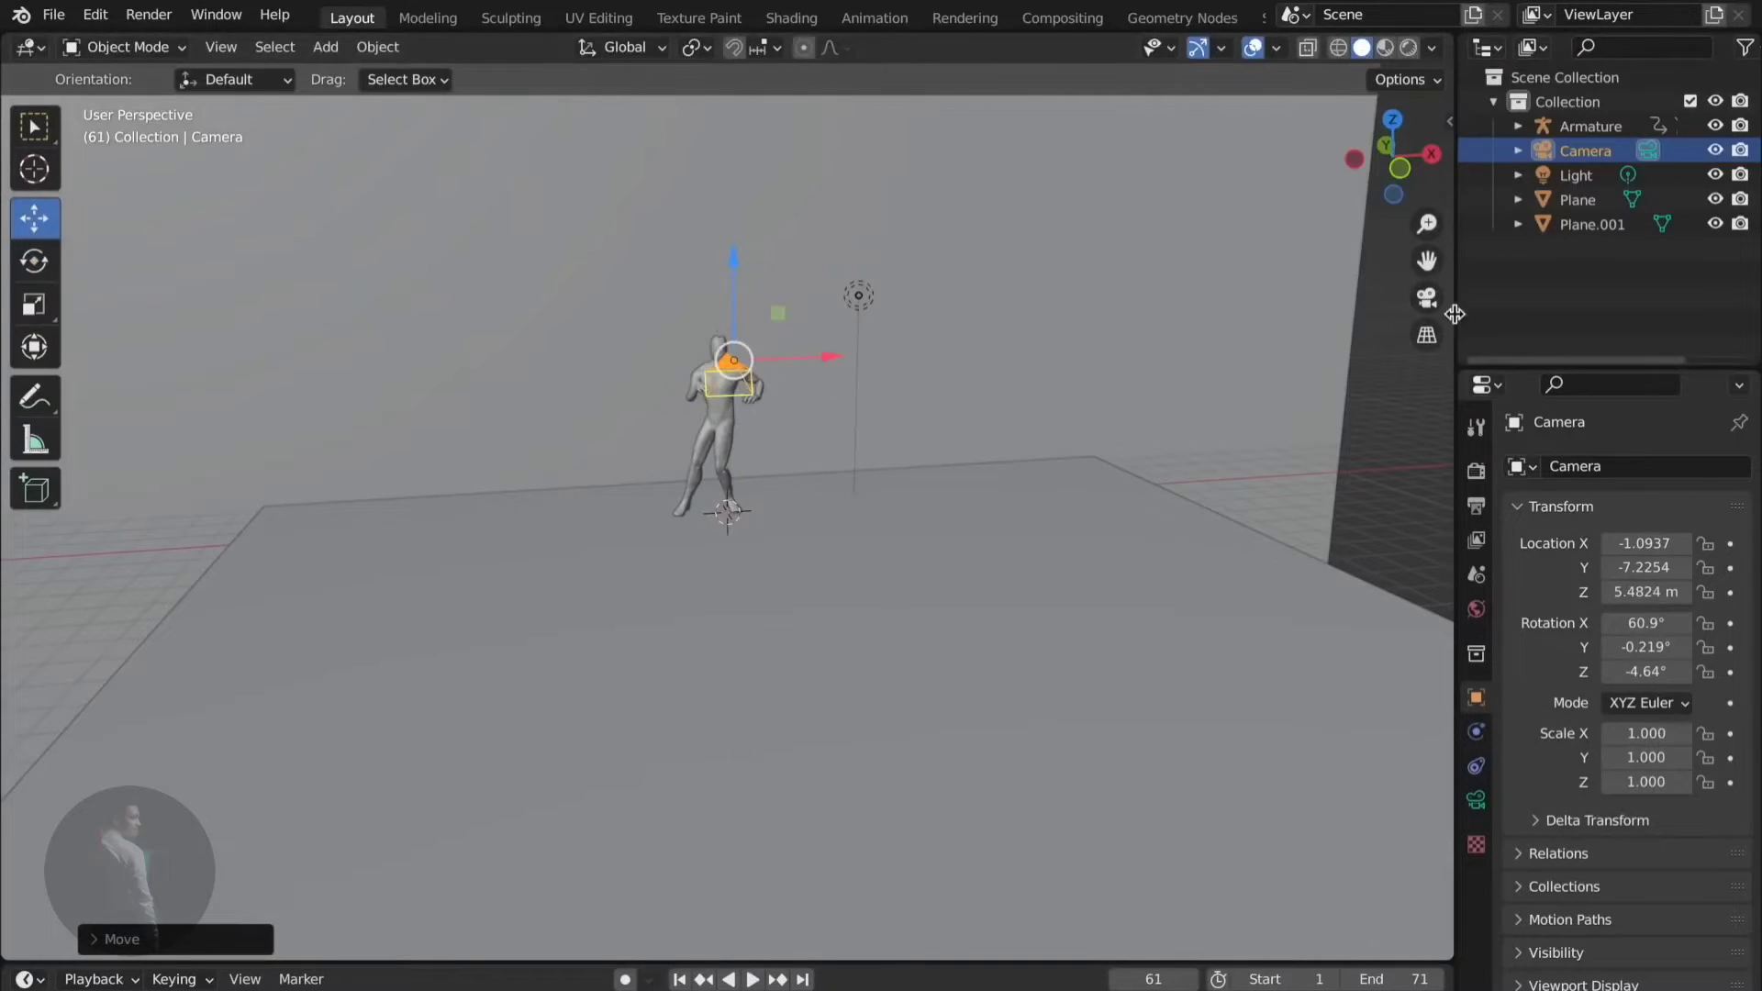
left_click(1426, 299)
left_click(1427, 299)
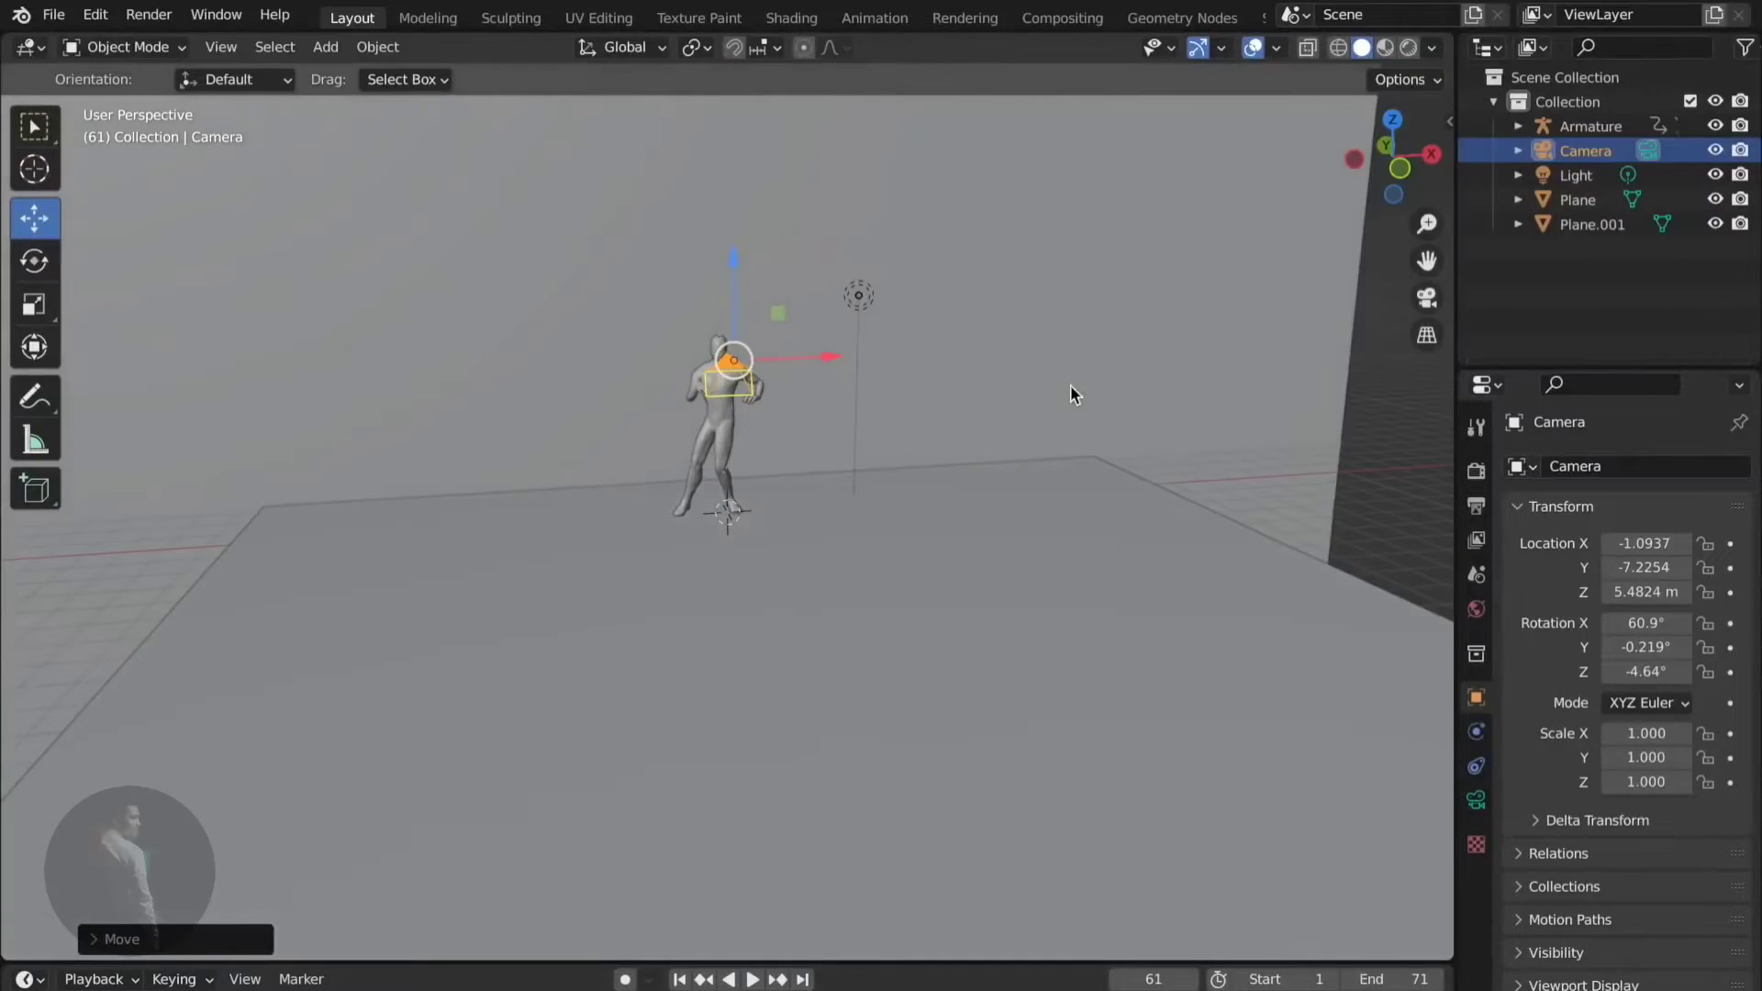
- Pull the camera back from the figure and recheck the camera view
middle_click_drag(1070, 386, 890, 430)
left_click_drag(713, 463, 731, 530)
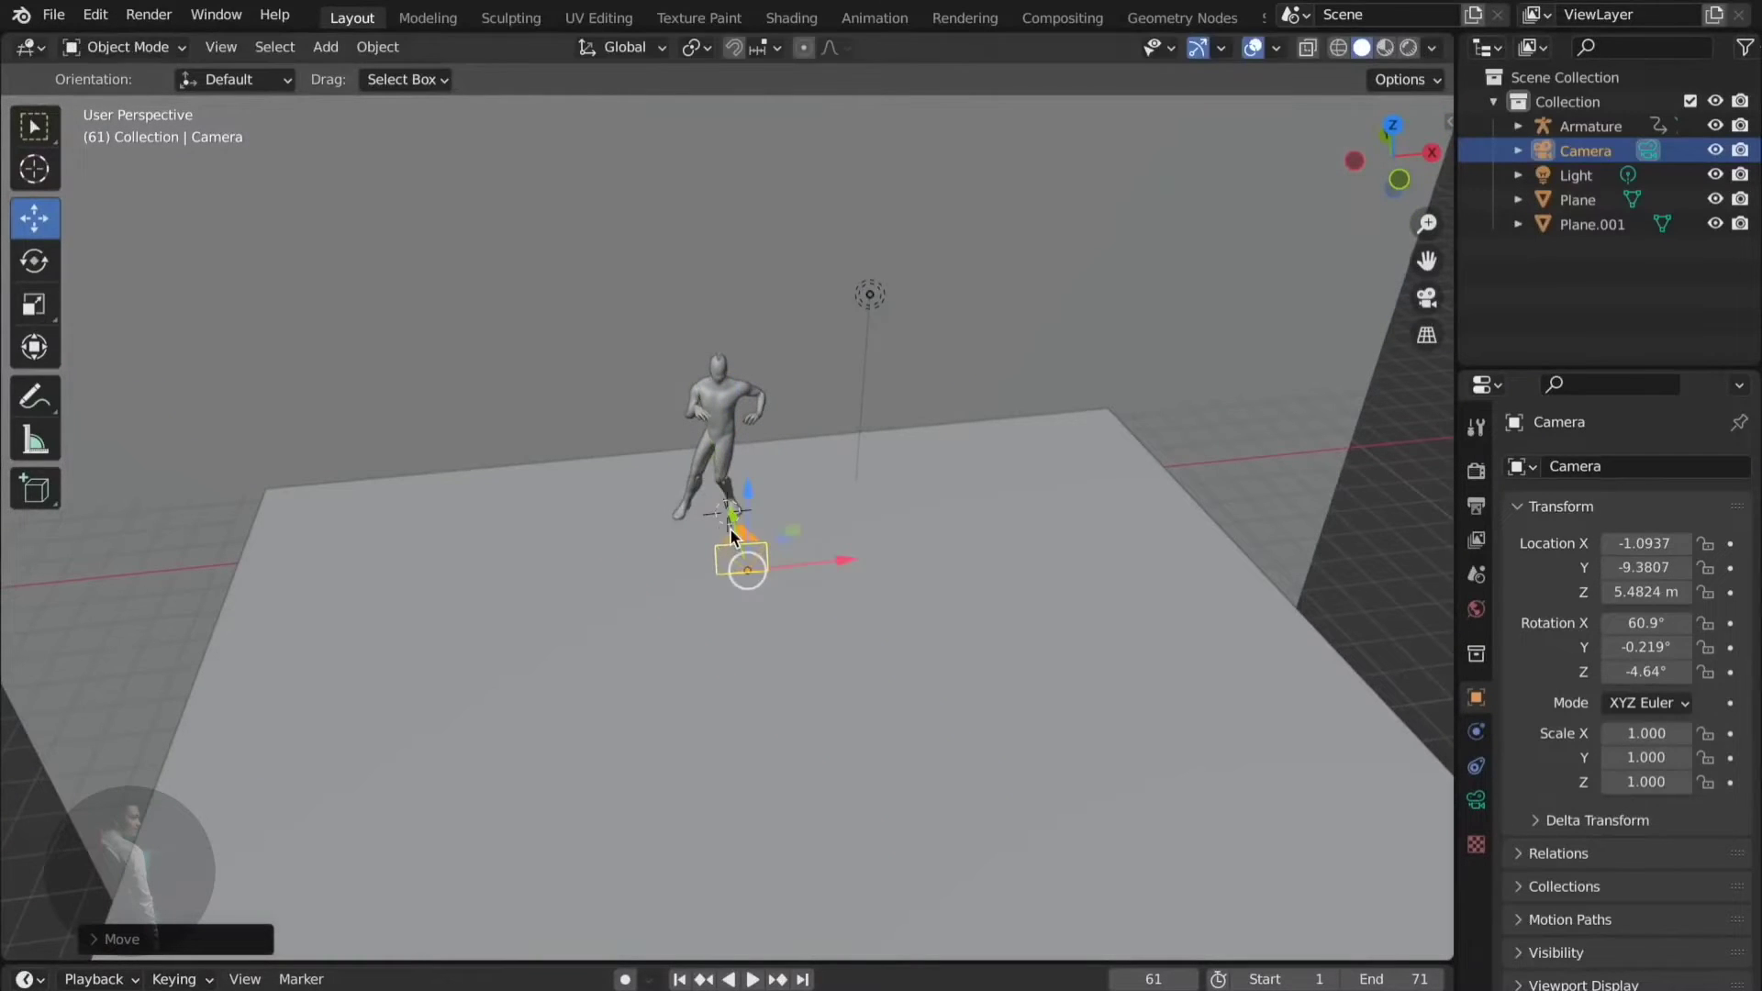
middle_click_drag(799, 437, 1279, 394)
left_click(1427, 299)
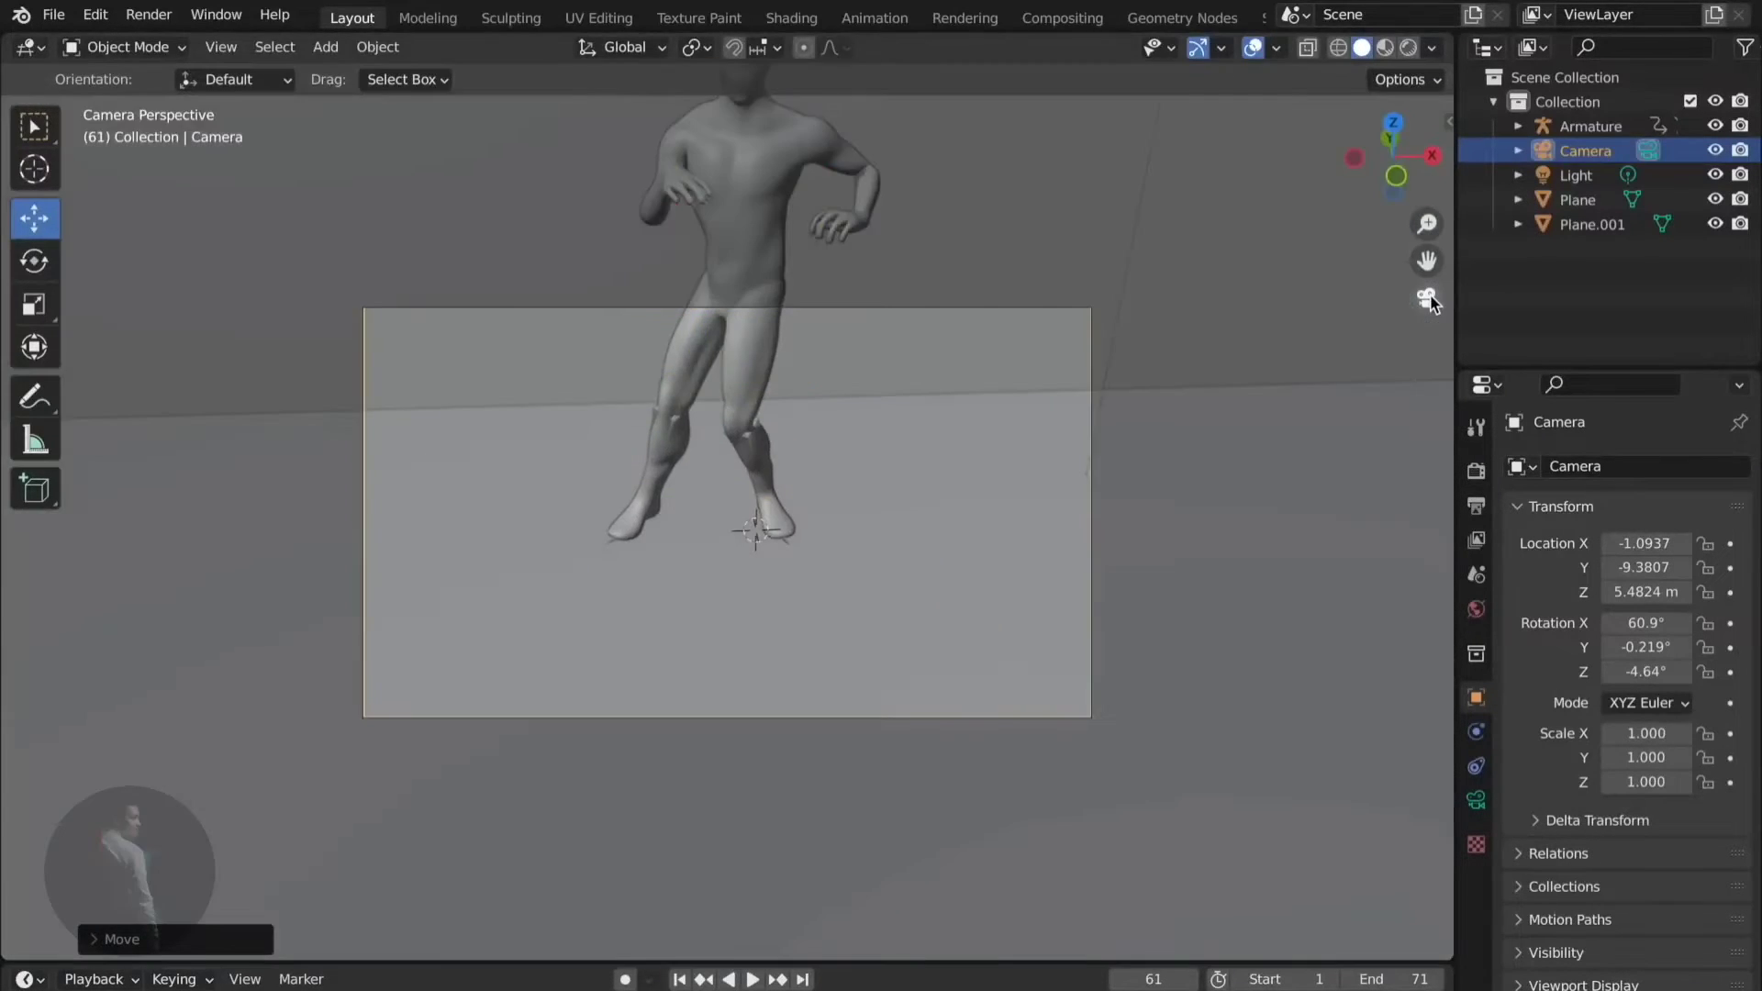
left_click(1427, 300)
- Raise the camera higher, view through it, and preview the dance animation
left_click_drag(703, 305, 697, 207)
middle_click_drag(735, 287, 745, 368)
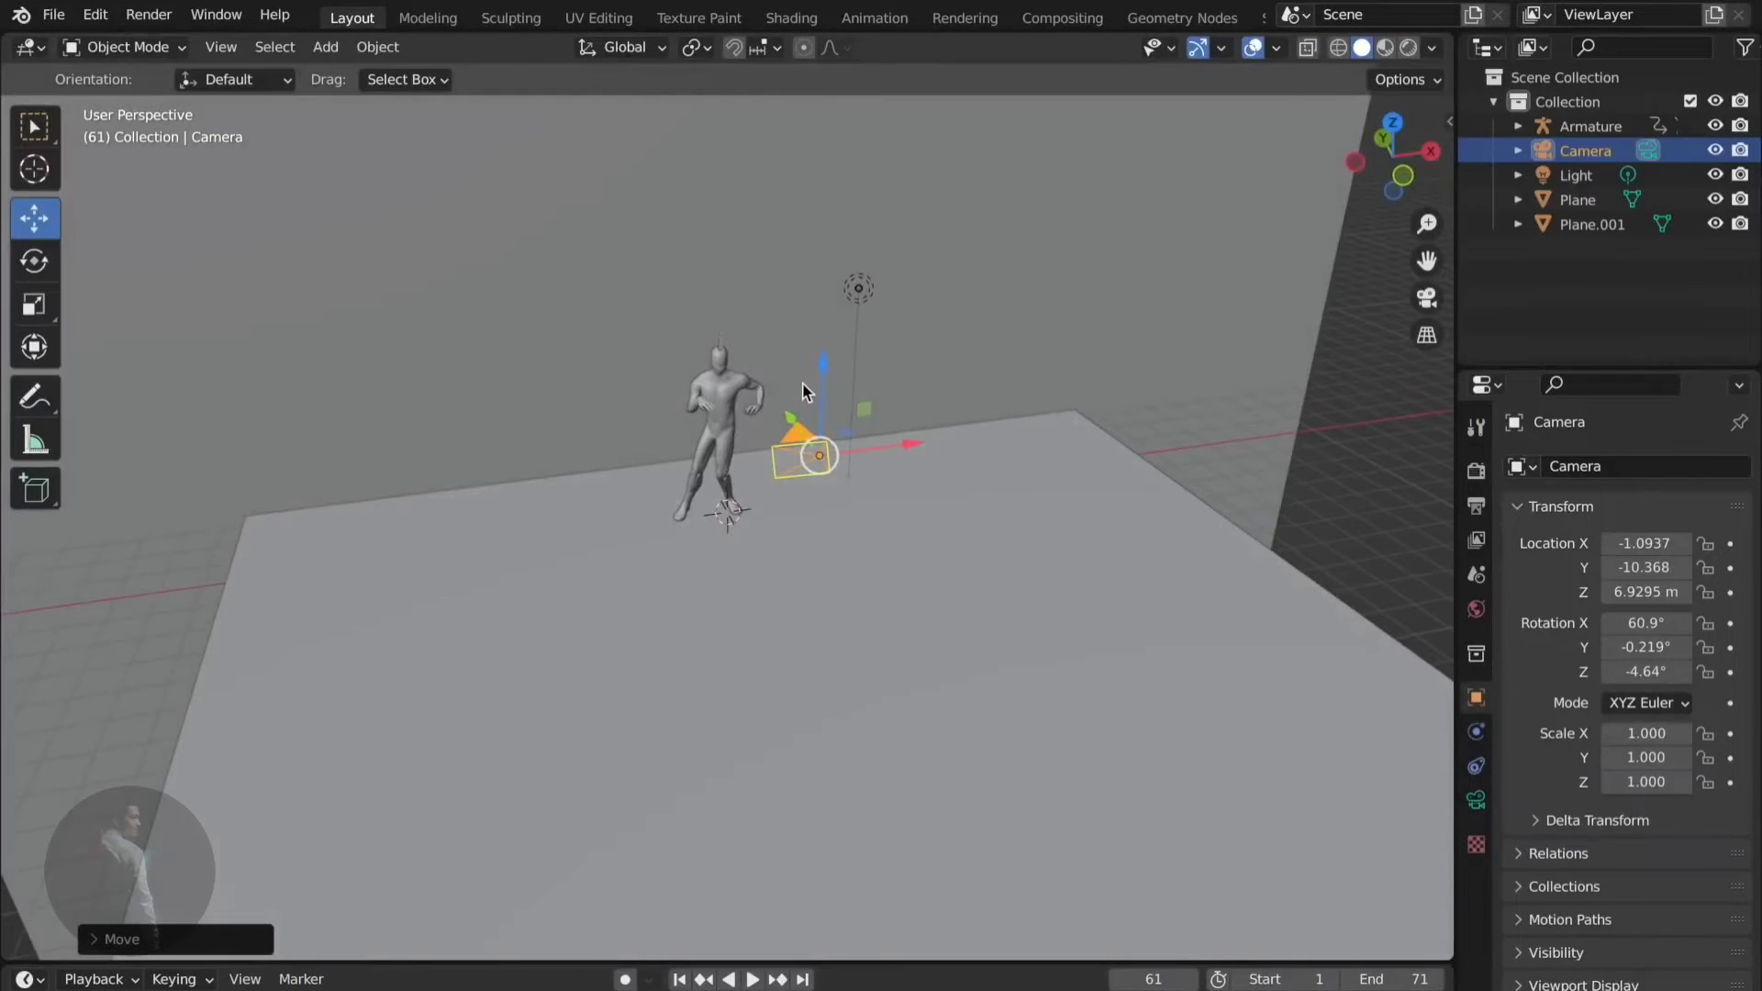
left_click_drag(823, 360, 821, 312)
left_click(1426, 298)
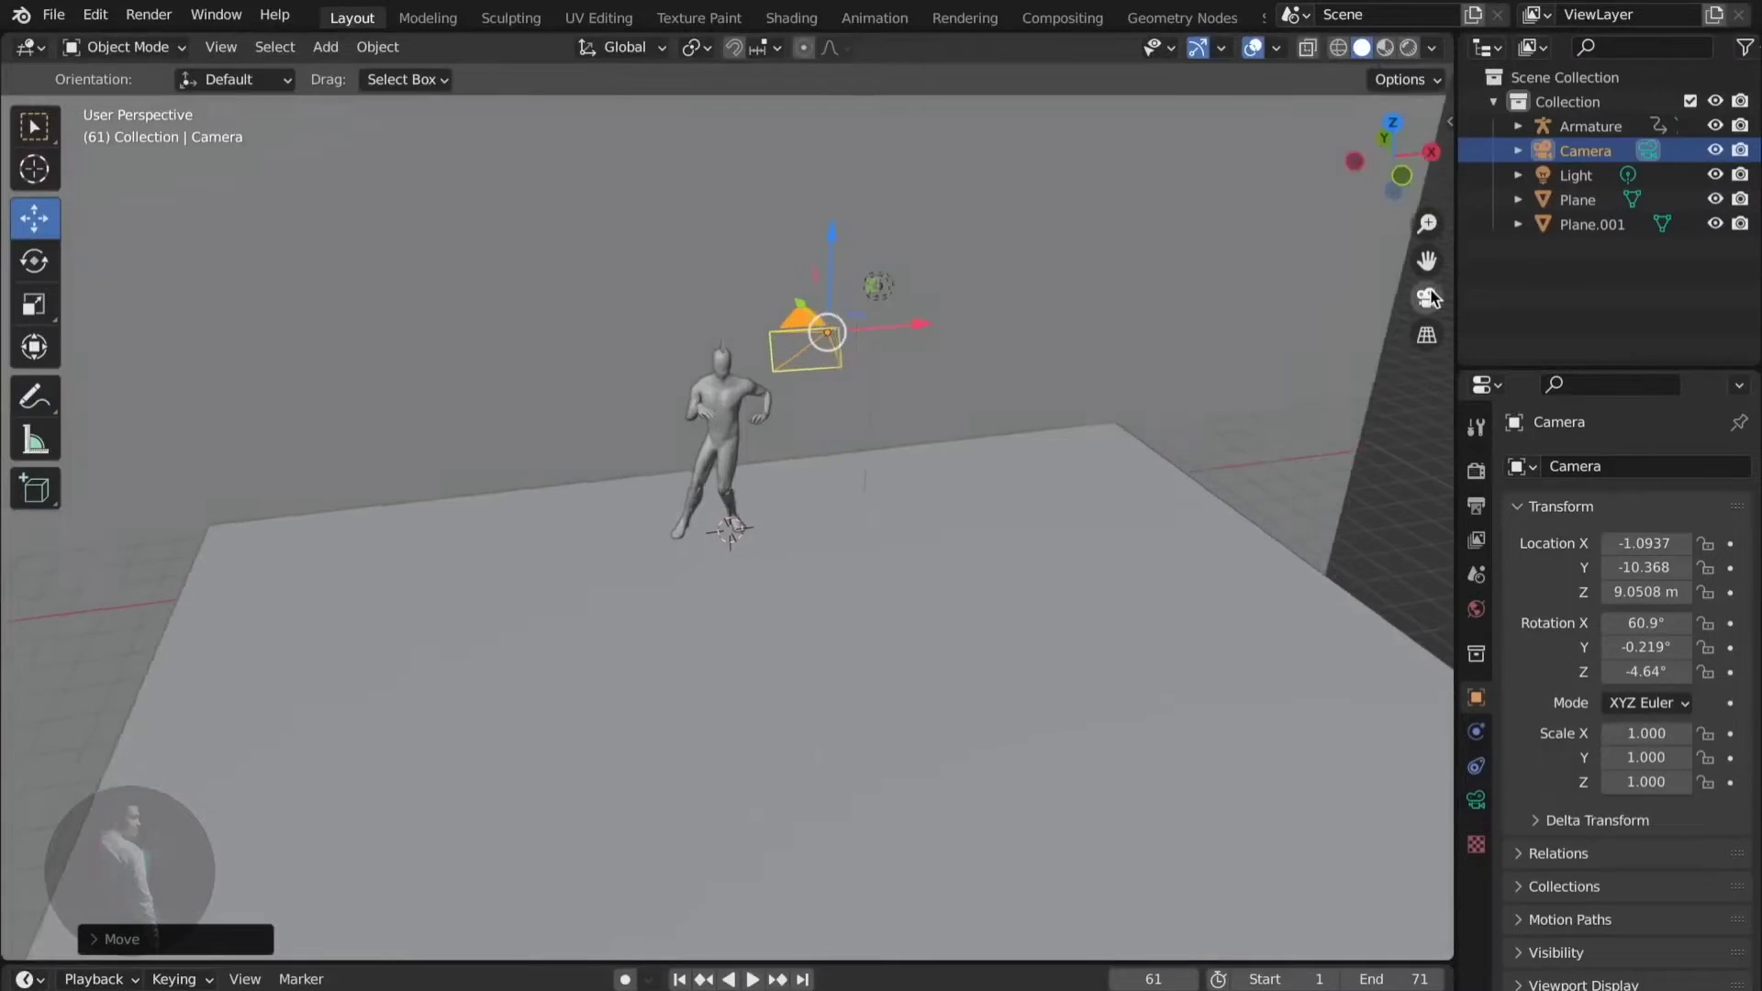
key("space")
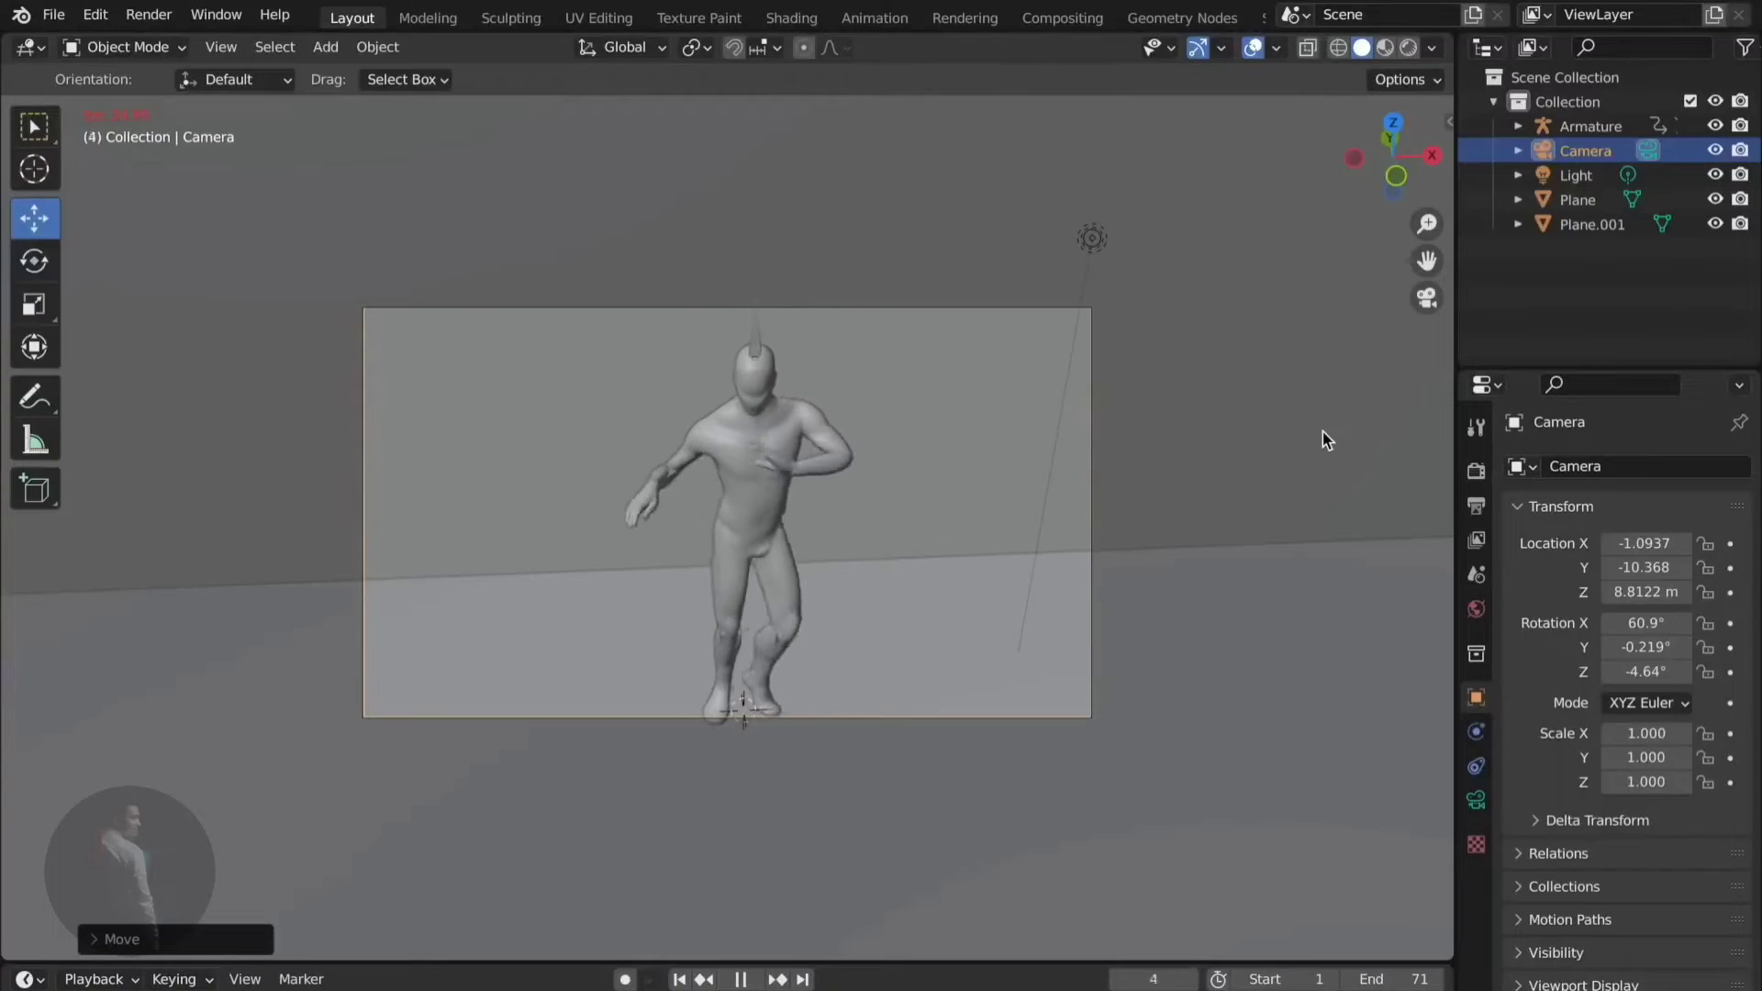
key("space")
- Cycle selection among the backdrop, dancer and floor, ending on the floor plane
left_click(1222, 489)
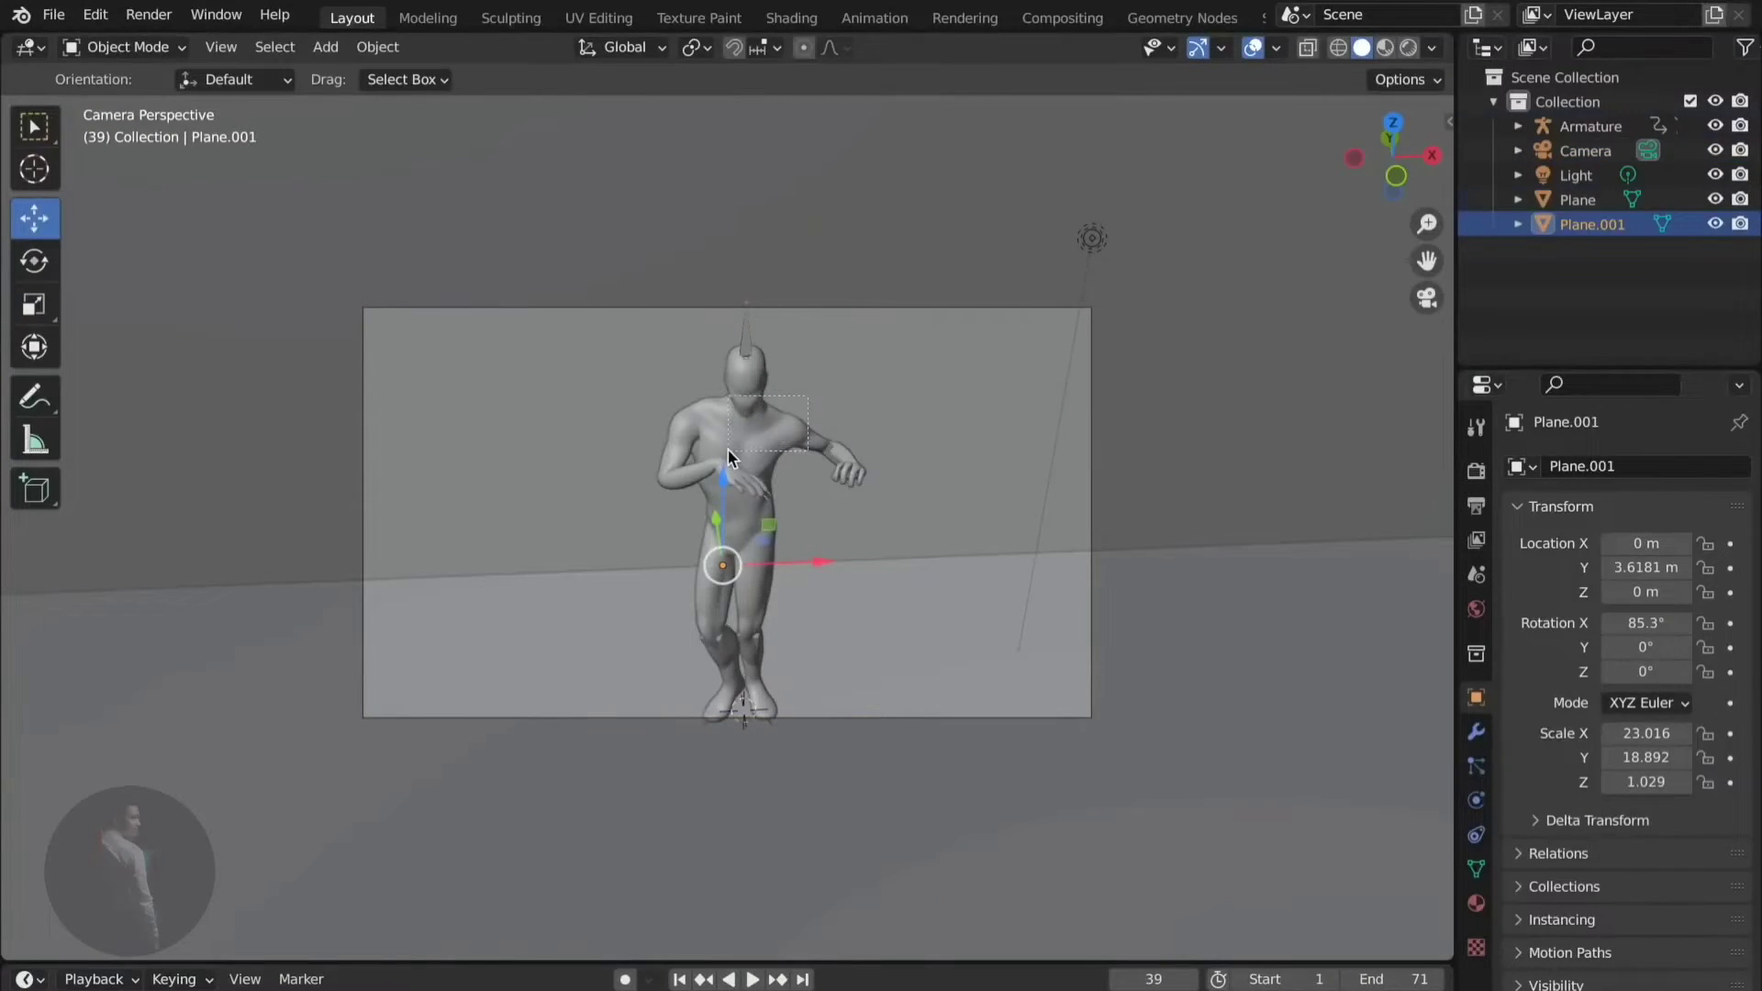
left_click(1029, 394)
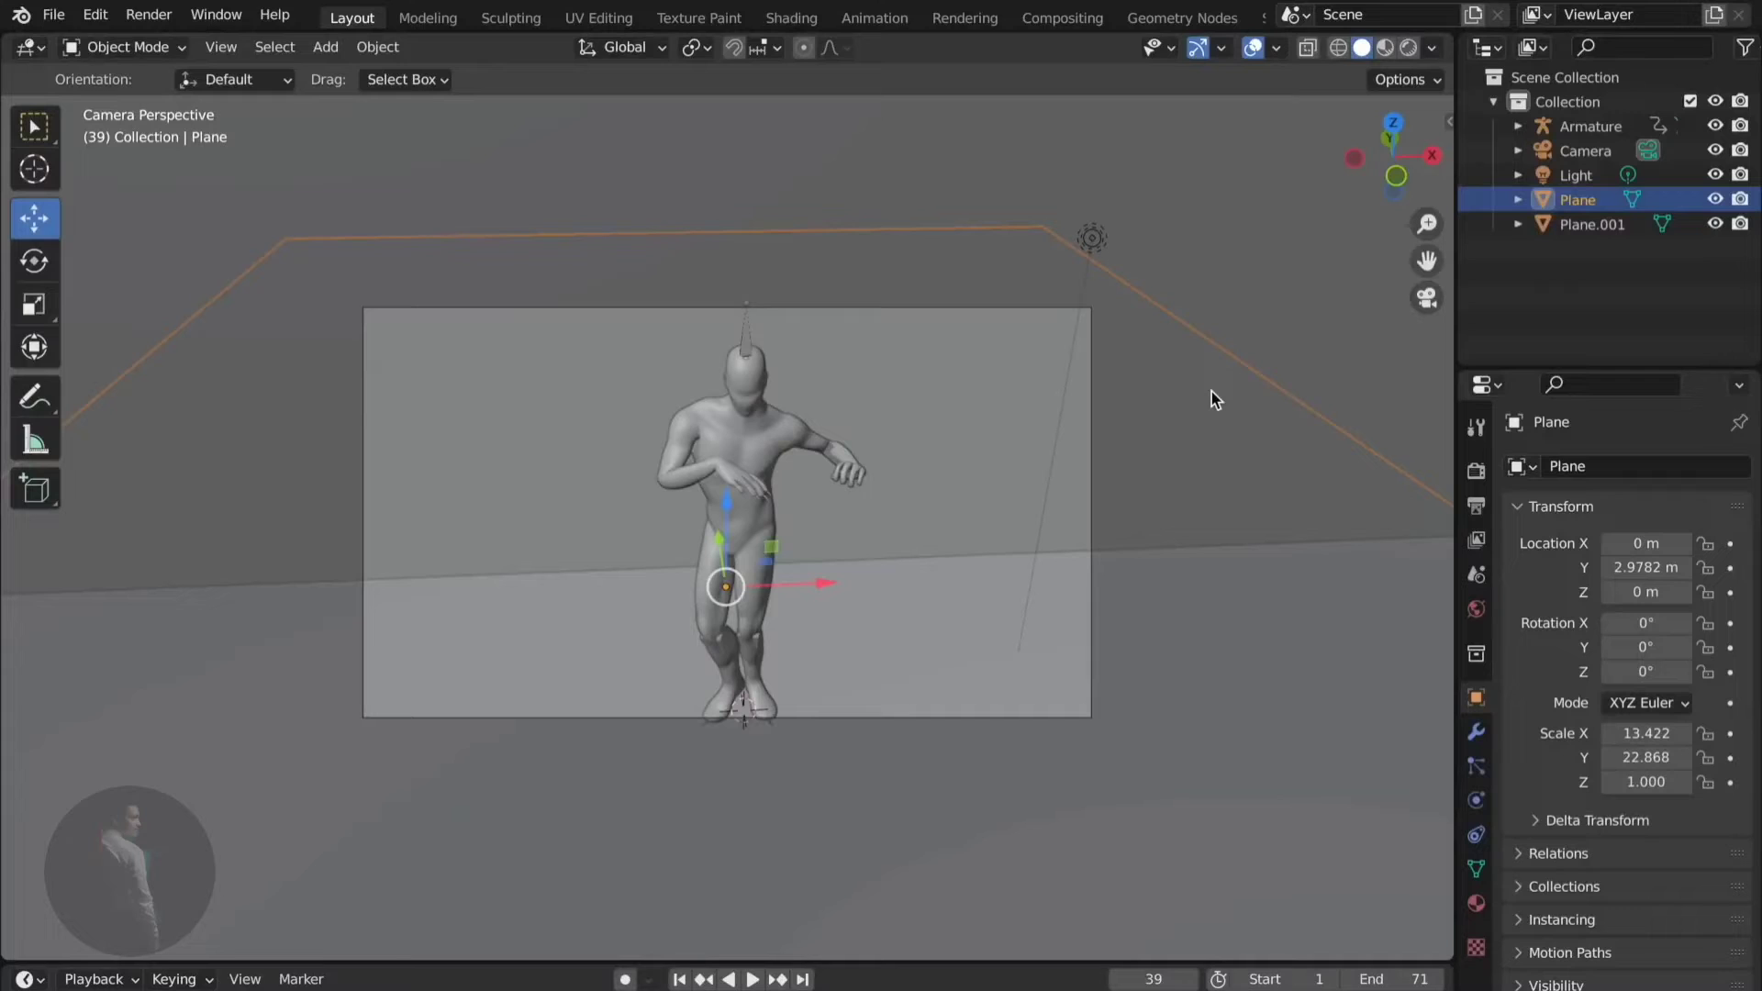
left_click(806, 384)
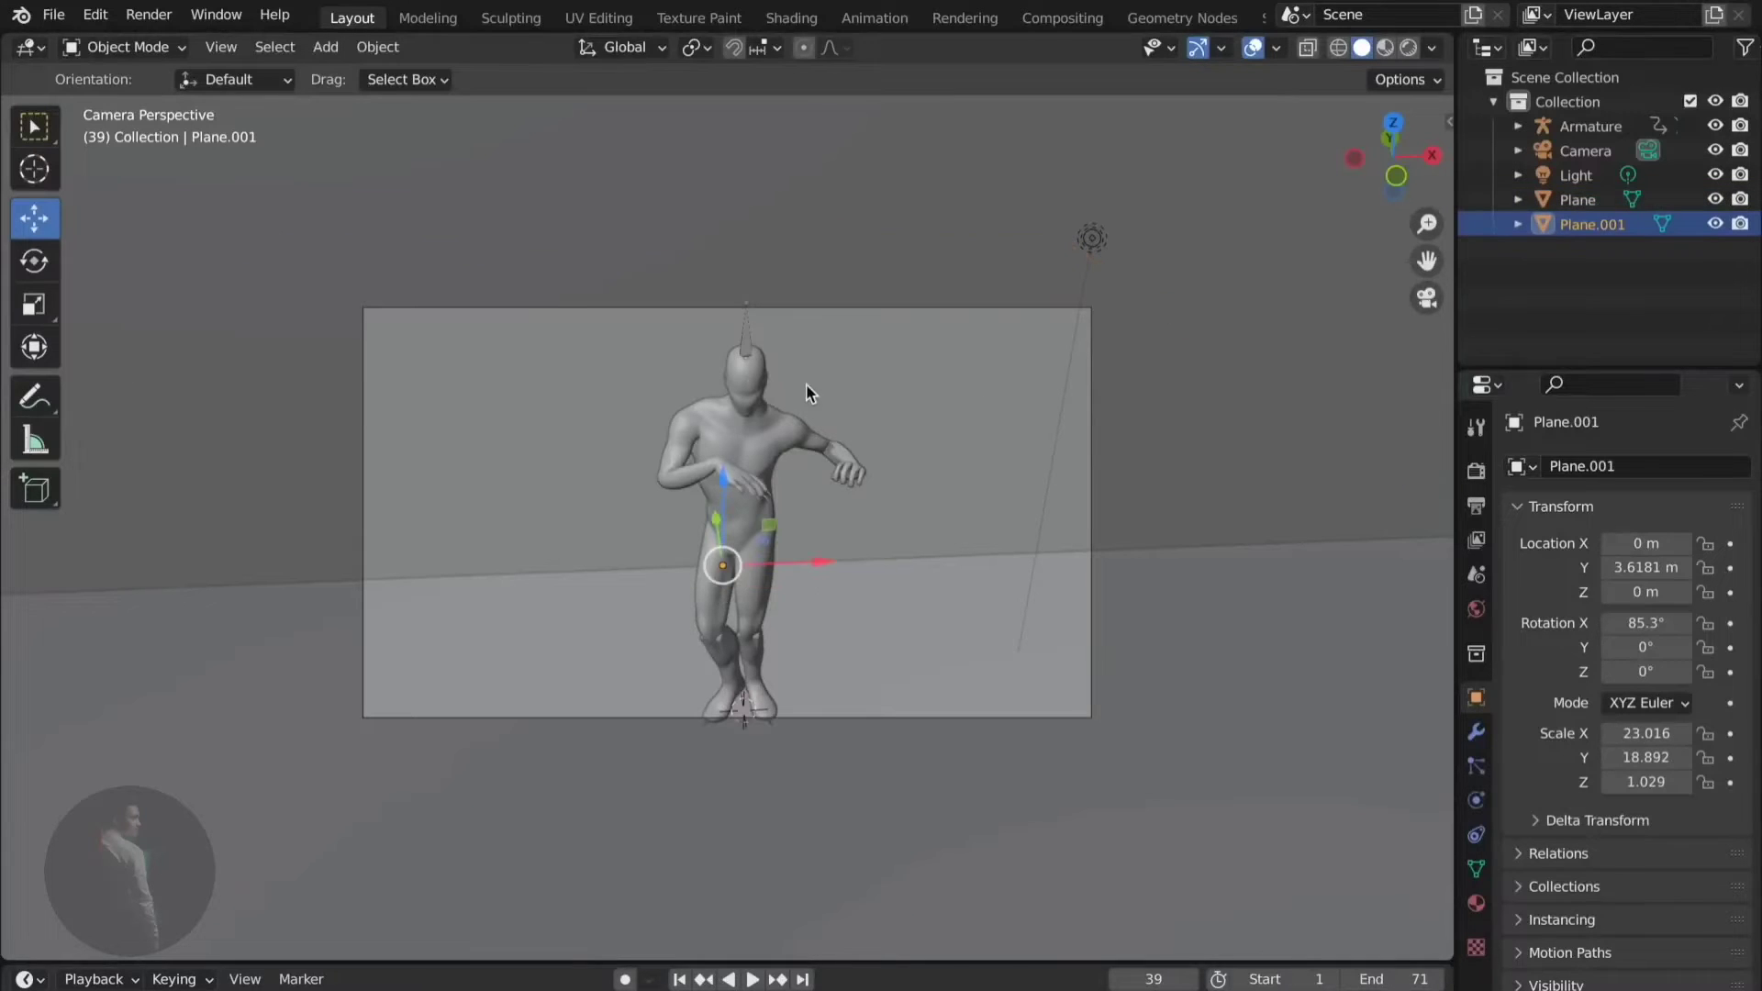
left_click(746, 455)
left_click(829, 384)
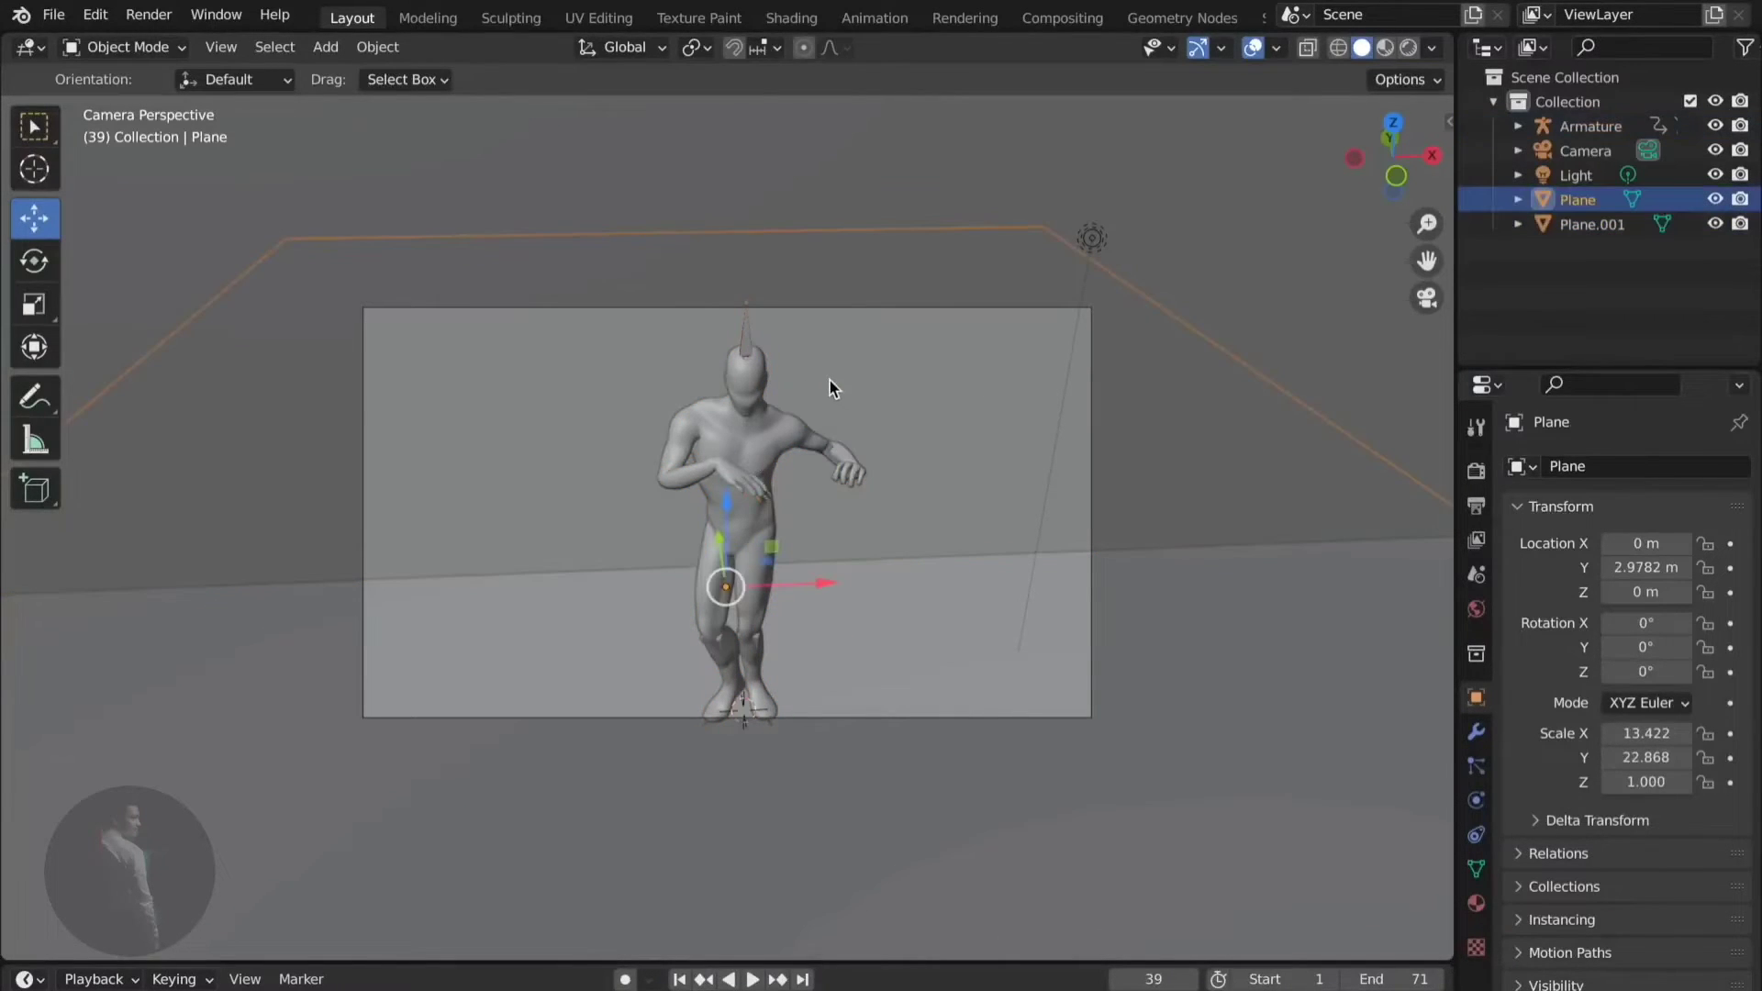
middle_click_drag(830, 380, 898, 367)
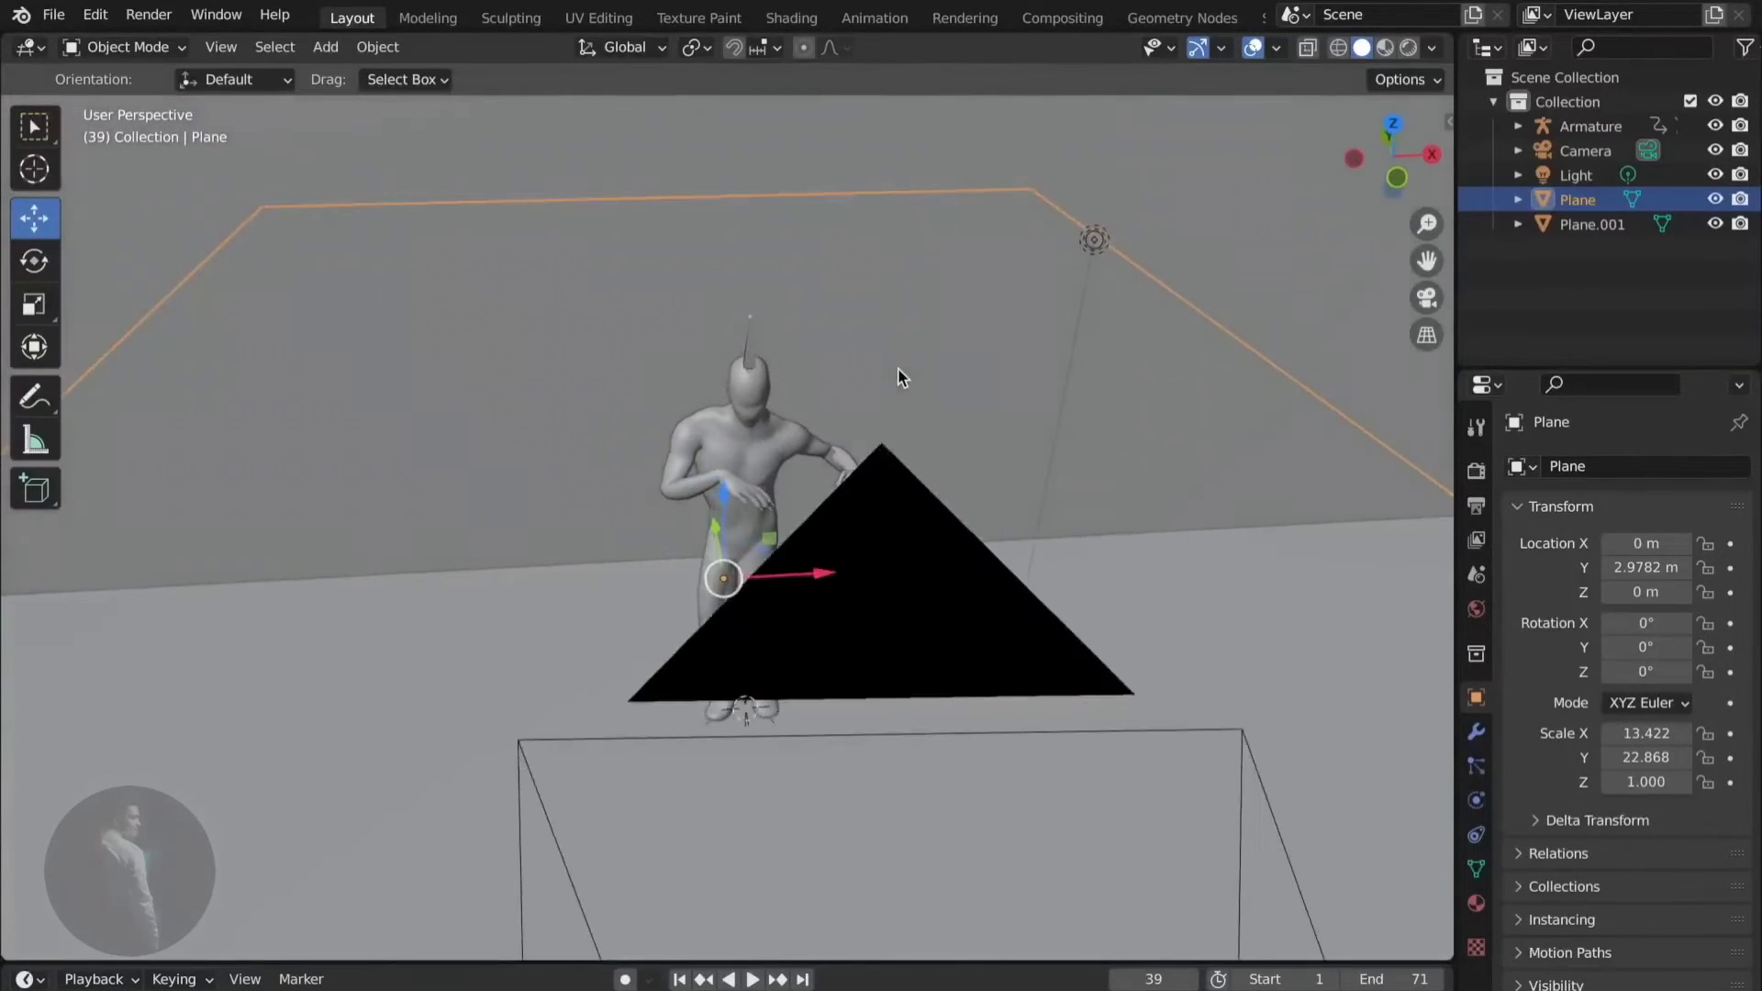
- Create a new material for the floor and set its base colour, ending on blue
left_click(1476, 903)
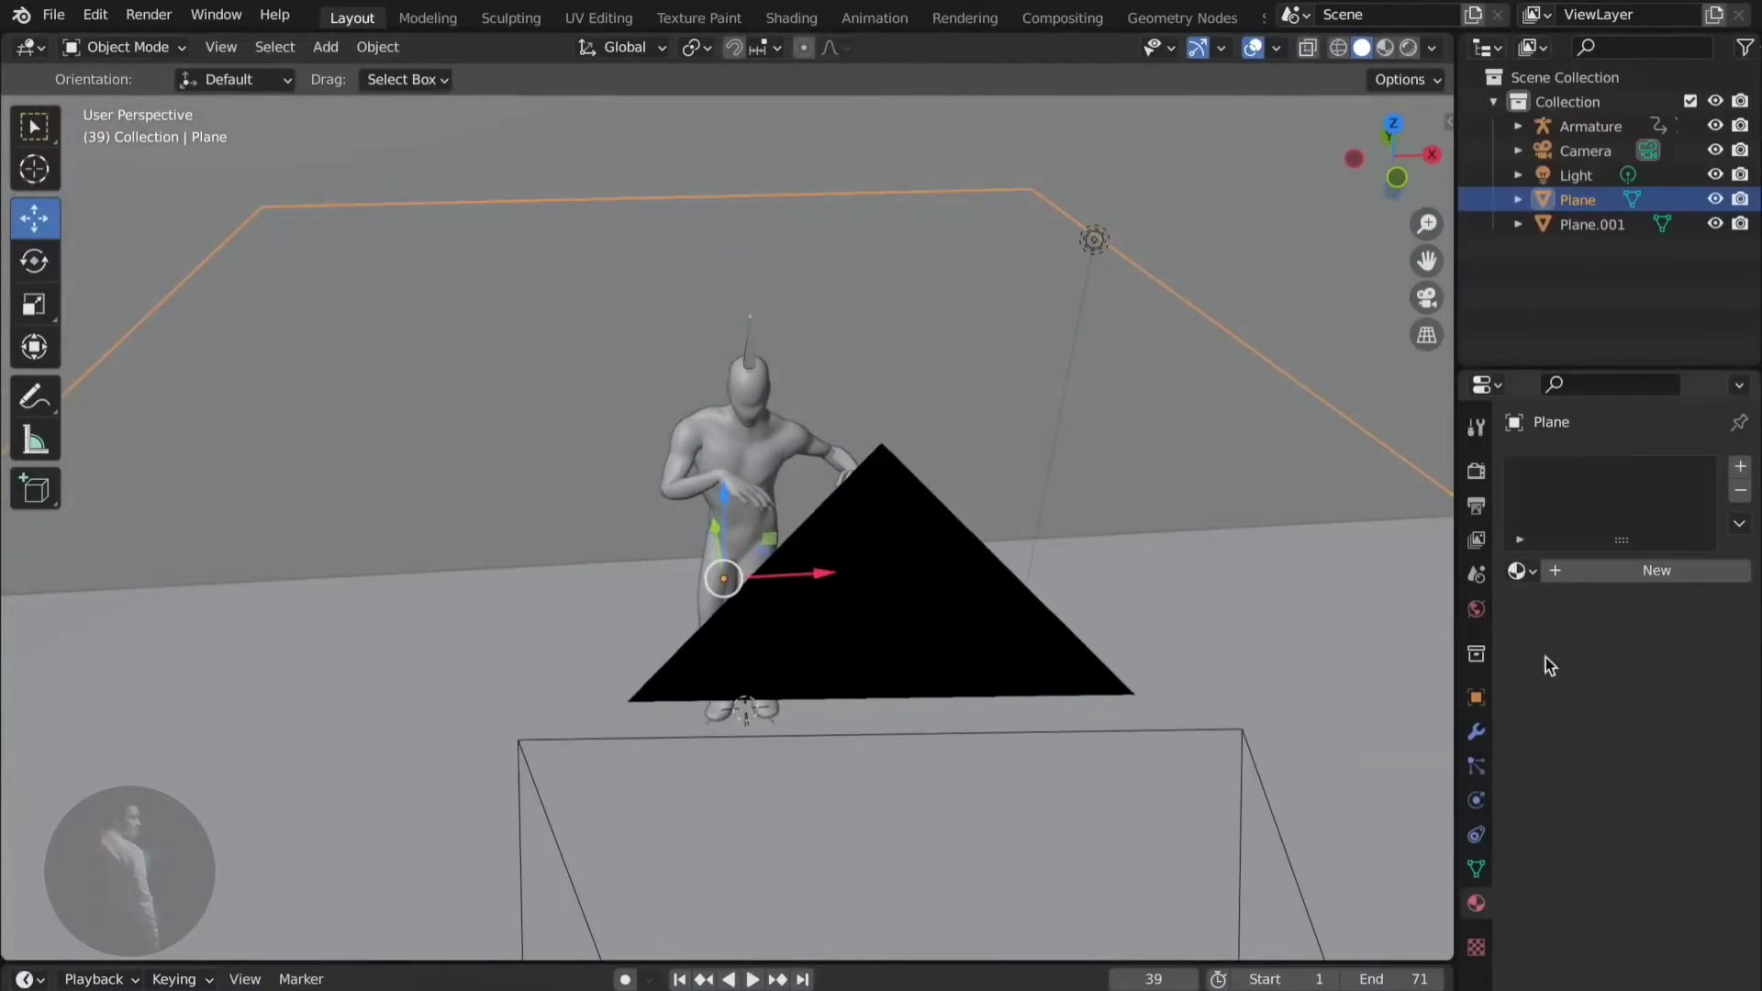
left_click(1553, 573)
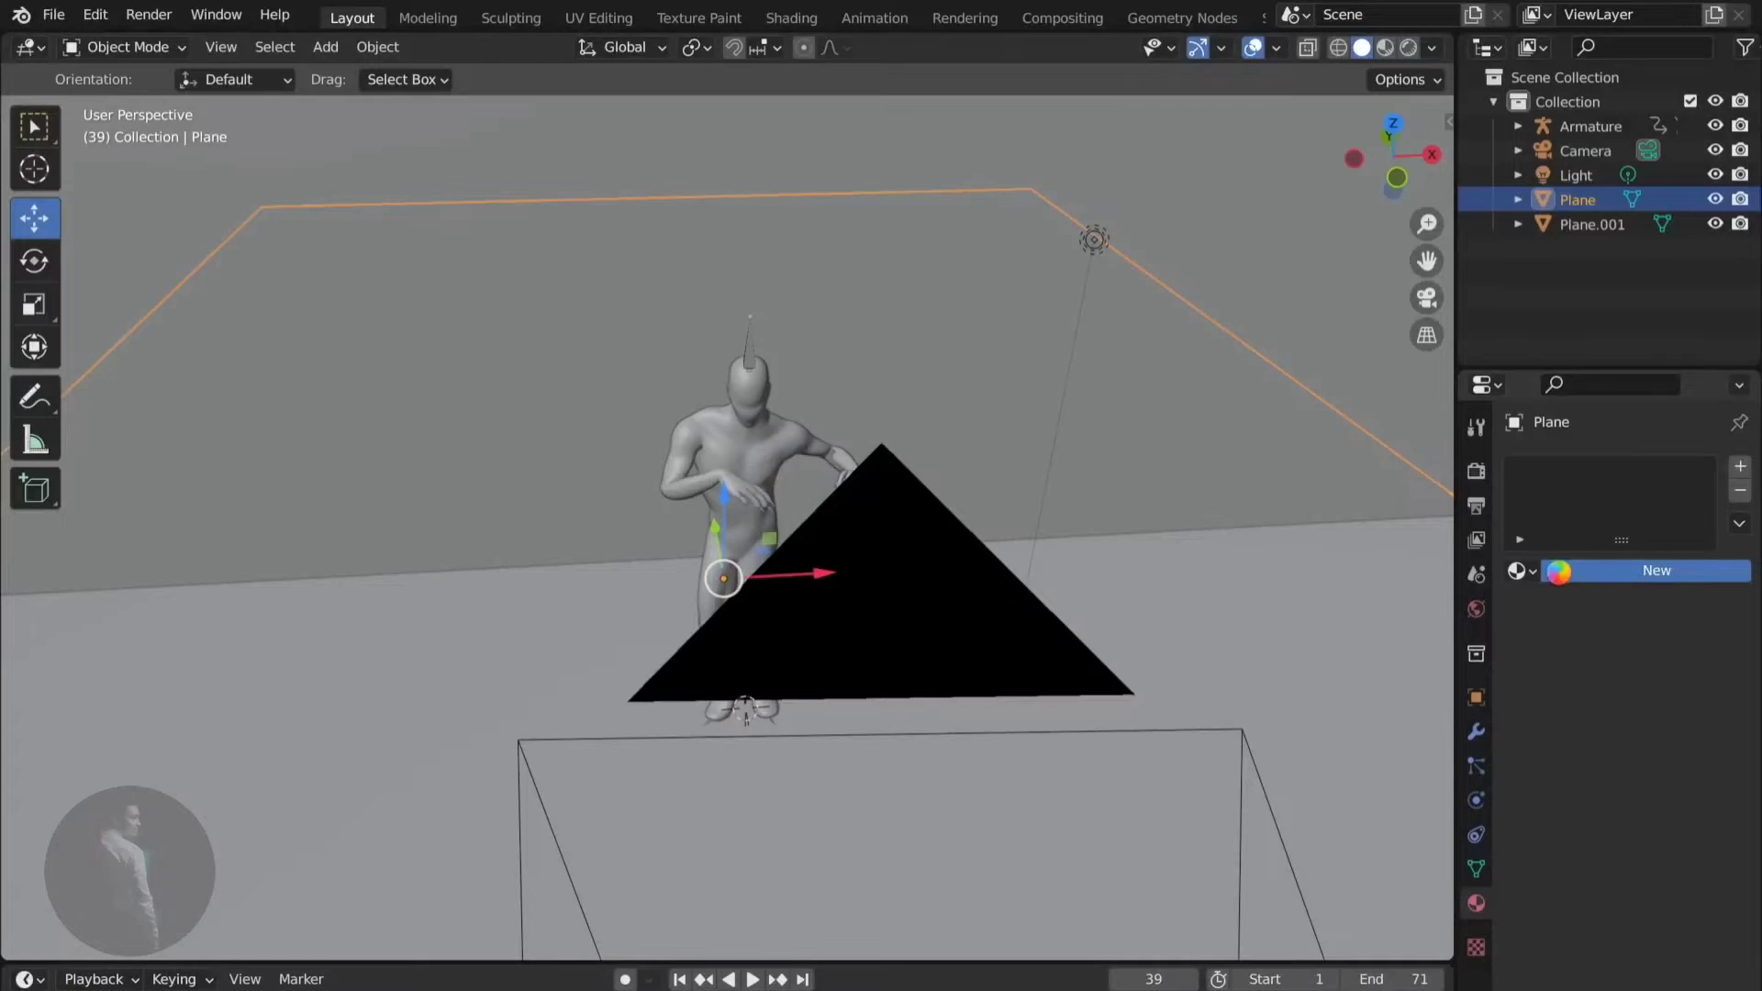
left_click(1559, 573)
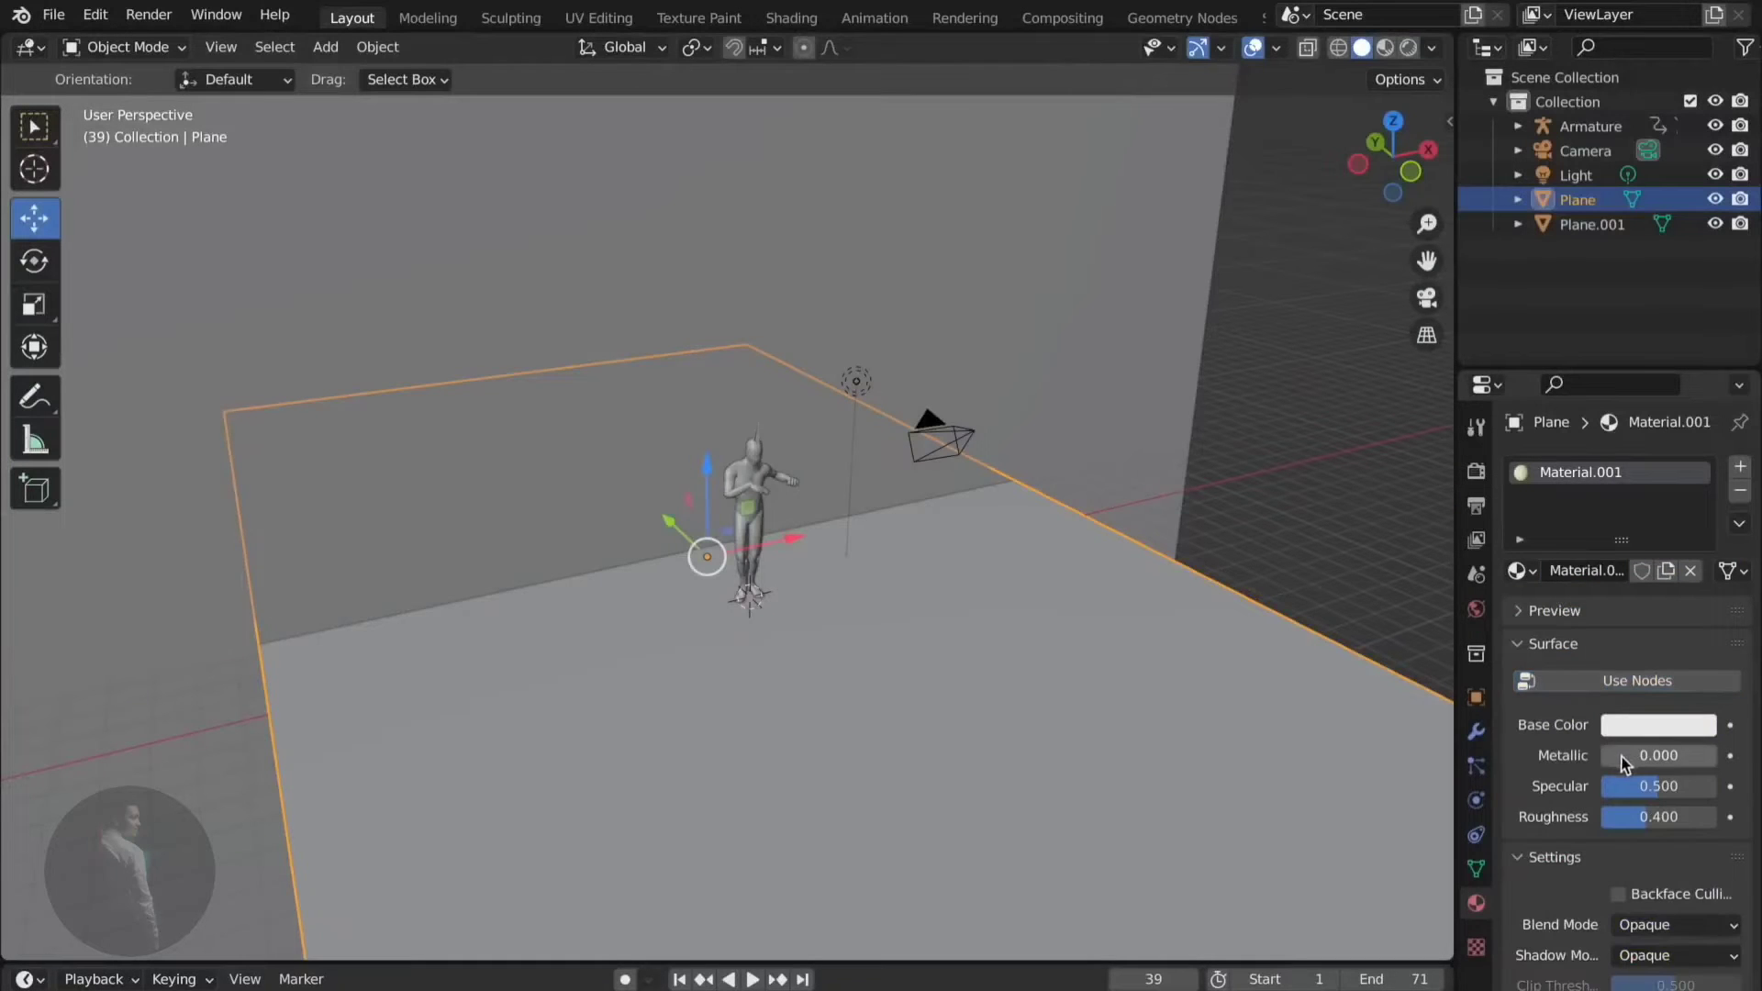
left_click(1652, 725)
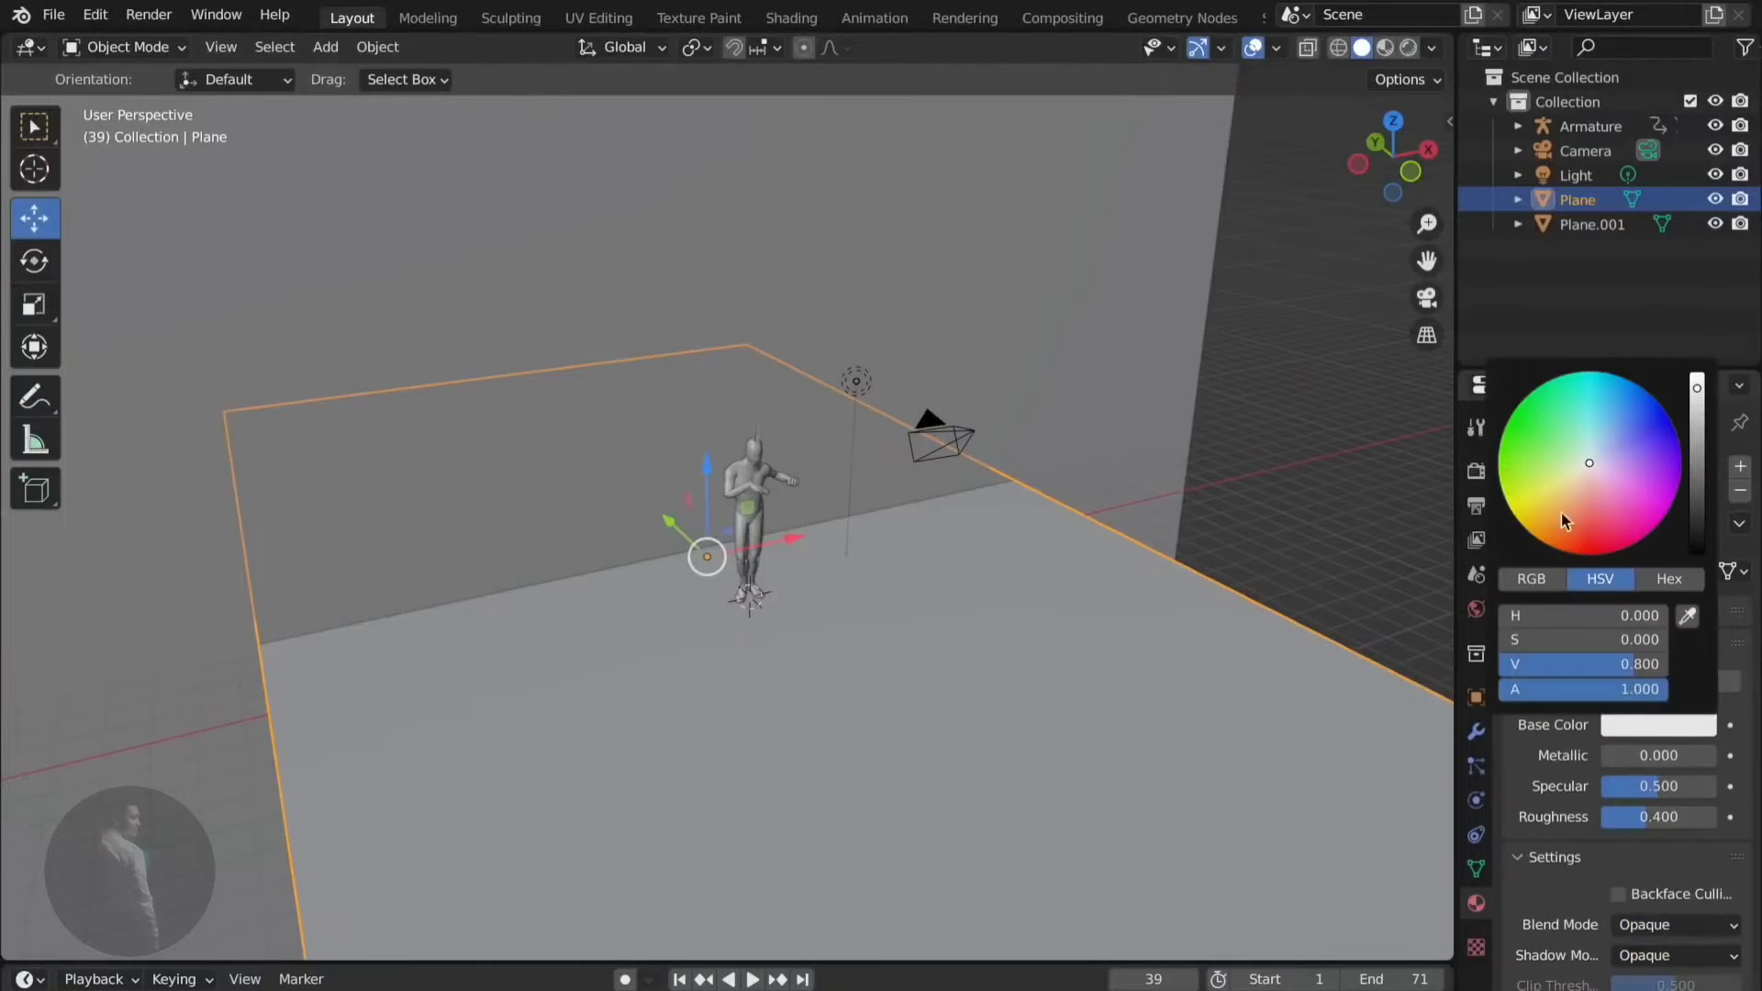
left_click(1527, 465)
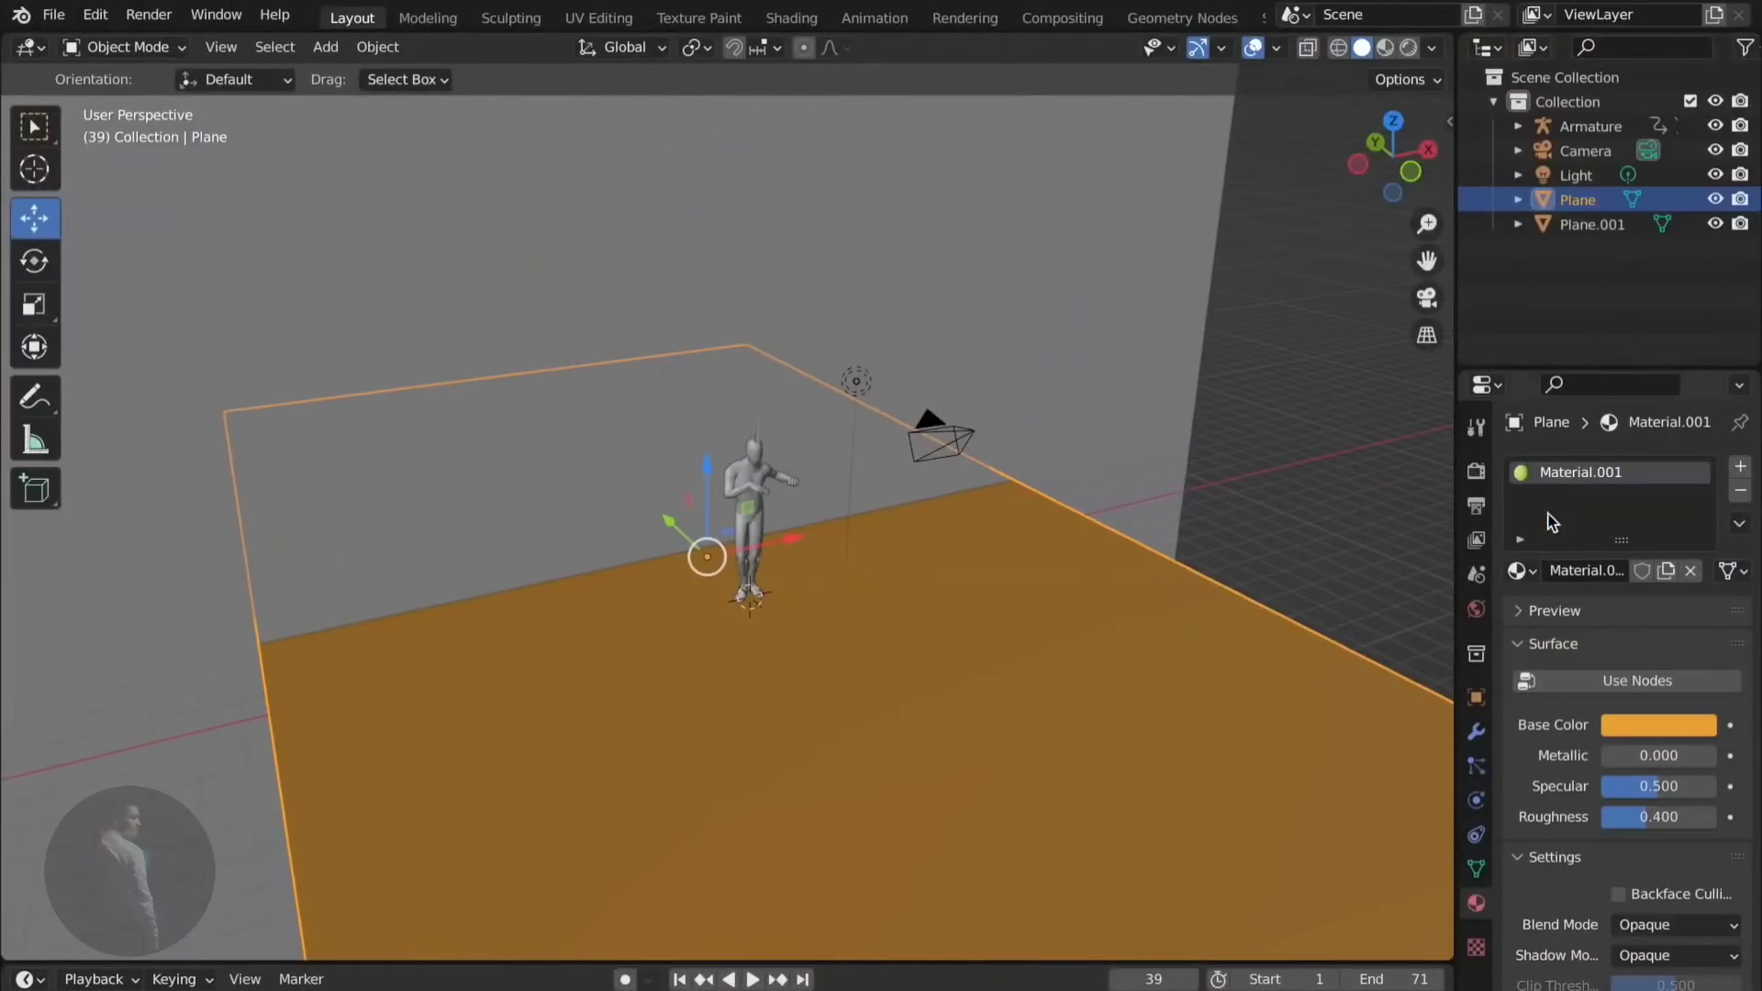
left_click(1626, 732)
mouse_move(1583, 474)
left_mouse_down()
mouse_move(1559, 399)
mouse_move(1512, 413)
mouse_move(1623, 377)
mouse_move(1595, 464)
mouse_move(1645, 469)
mouse_move(1587, 467)
mouse_move(1697, 496)
left_mouse_up()
- Give the backdrop wall a teal base colour (H 0.525, S 0.913, V 0.800) and check via camera
middle_click_drag(1159, 531, 1151, 521)
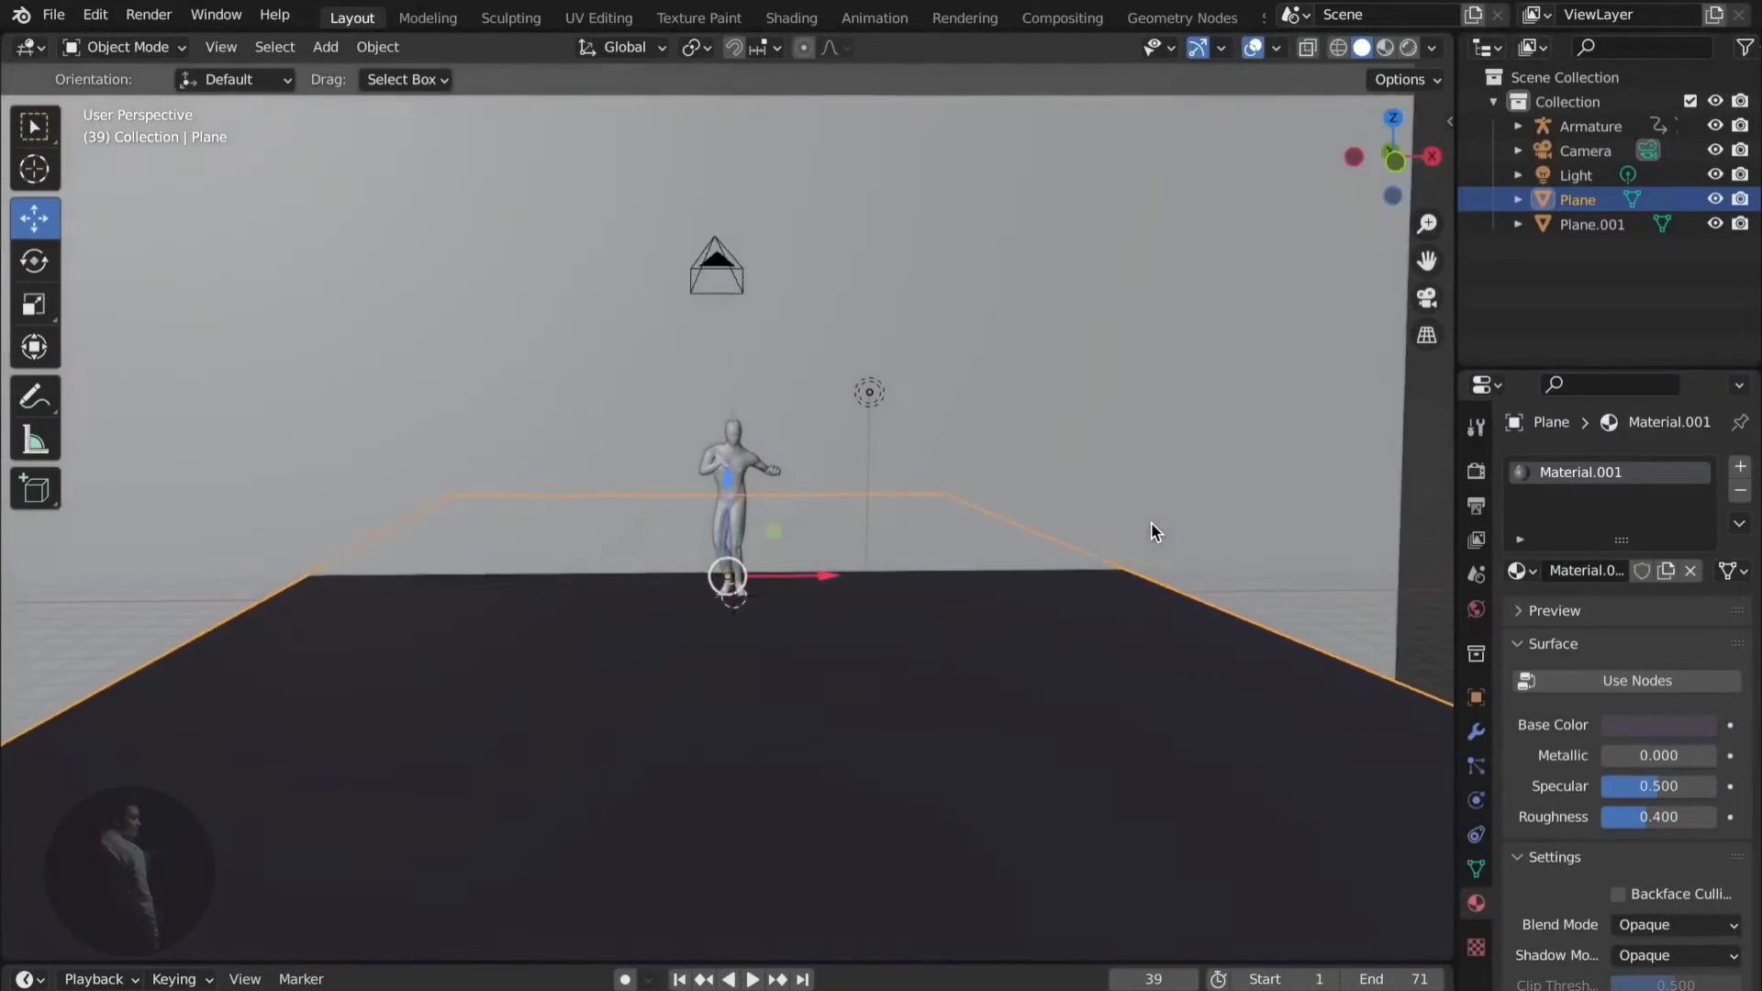
left_click(1281, 406)
left_click(1586, 681)
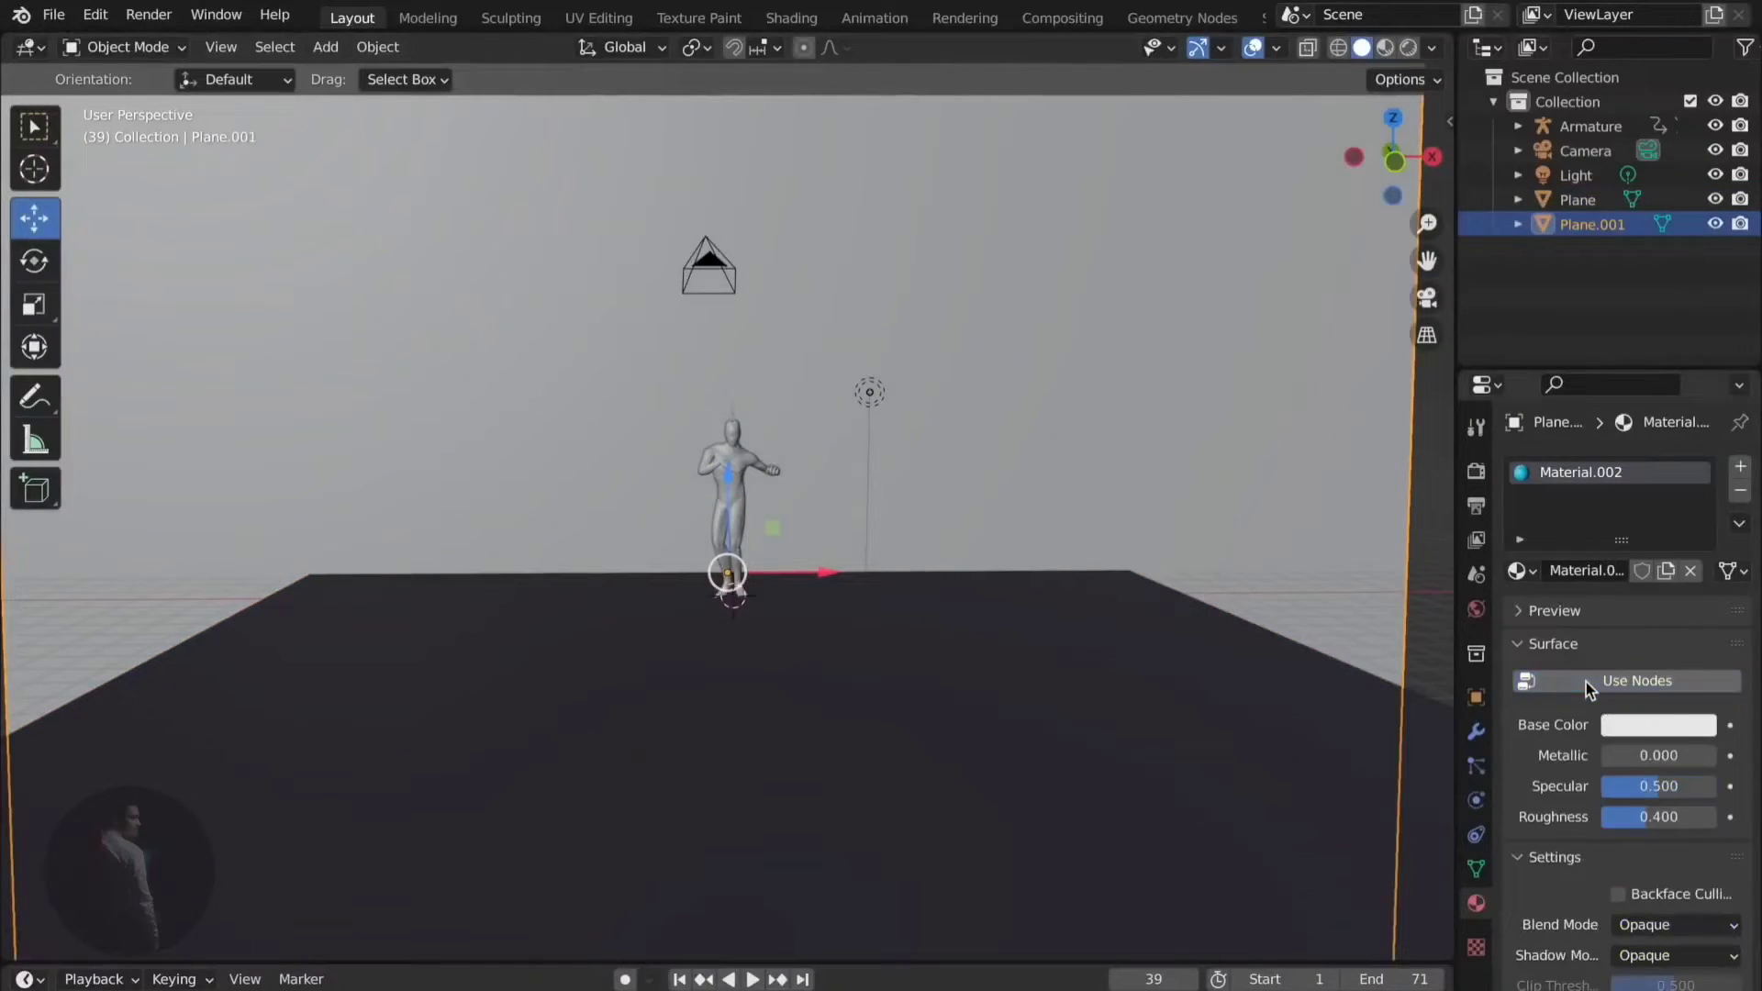
left_click(1698, 735)
left_click_drag(1558, 532, 1498, 461)
left_click_drag(1614, 389, 1596, 401)
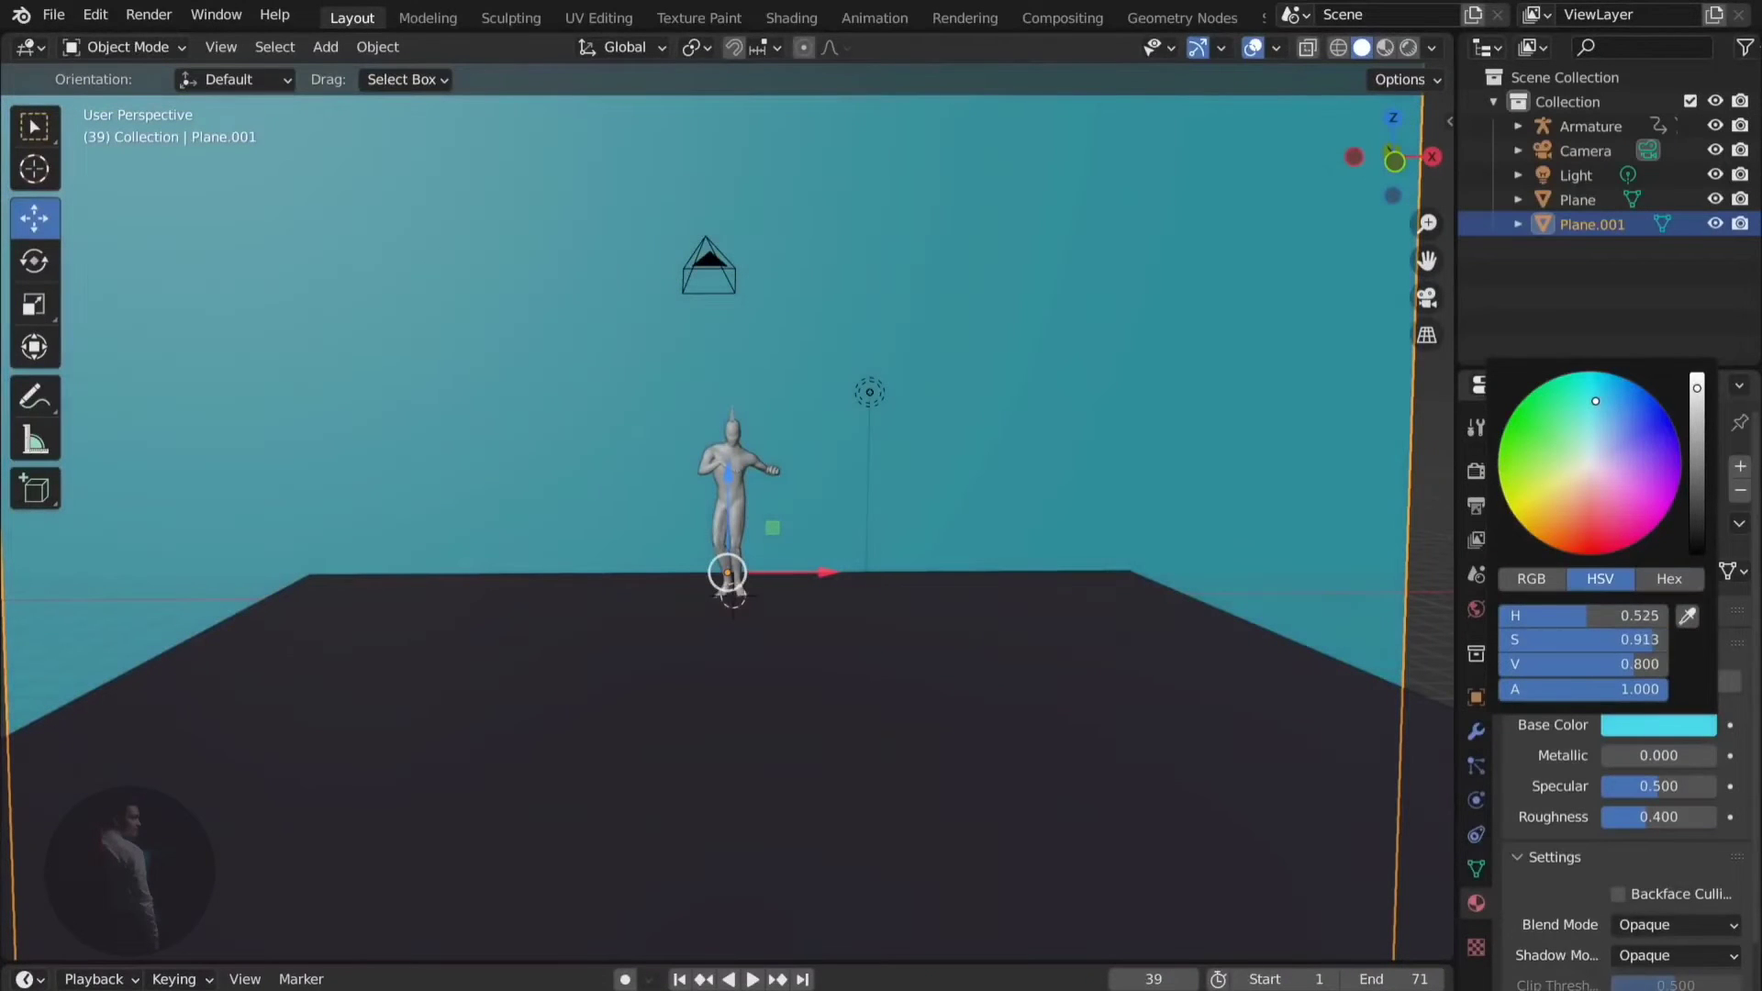
left_click(1425, 297)
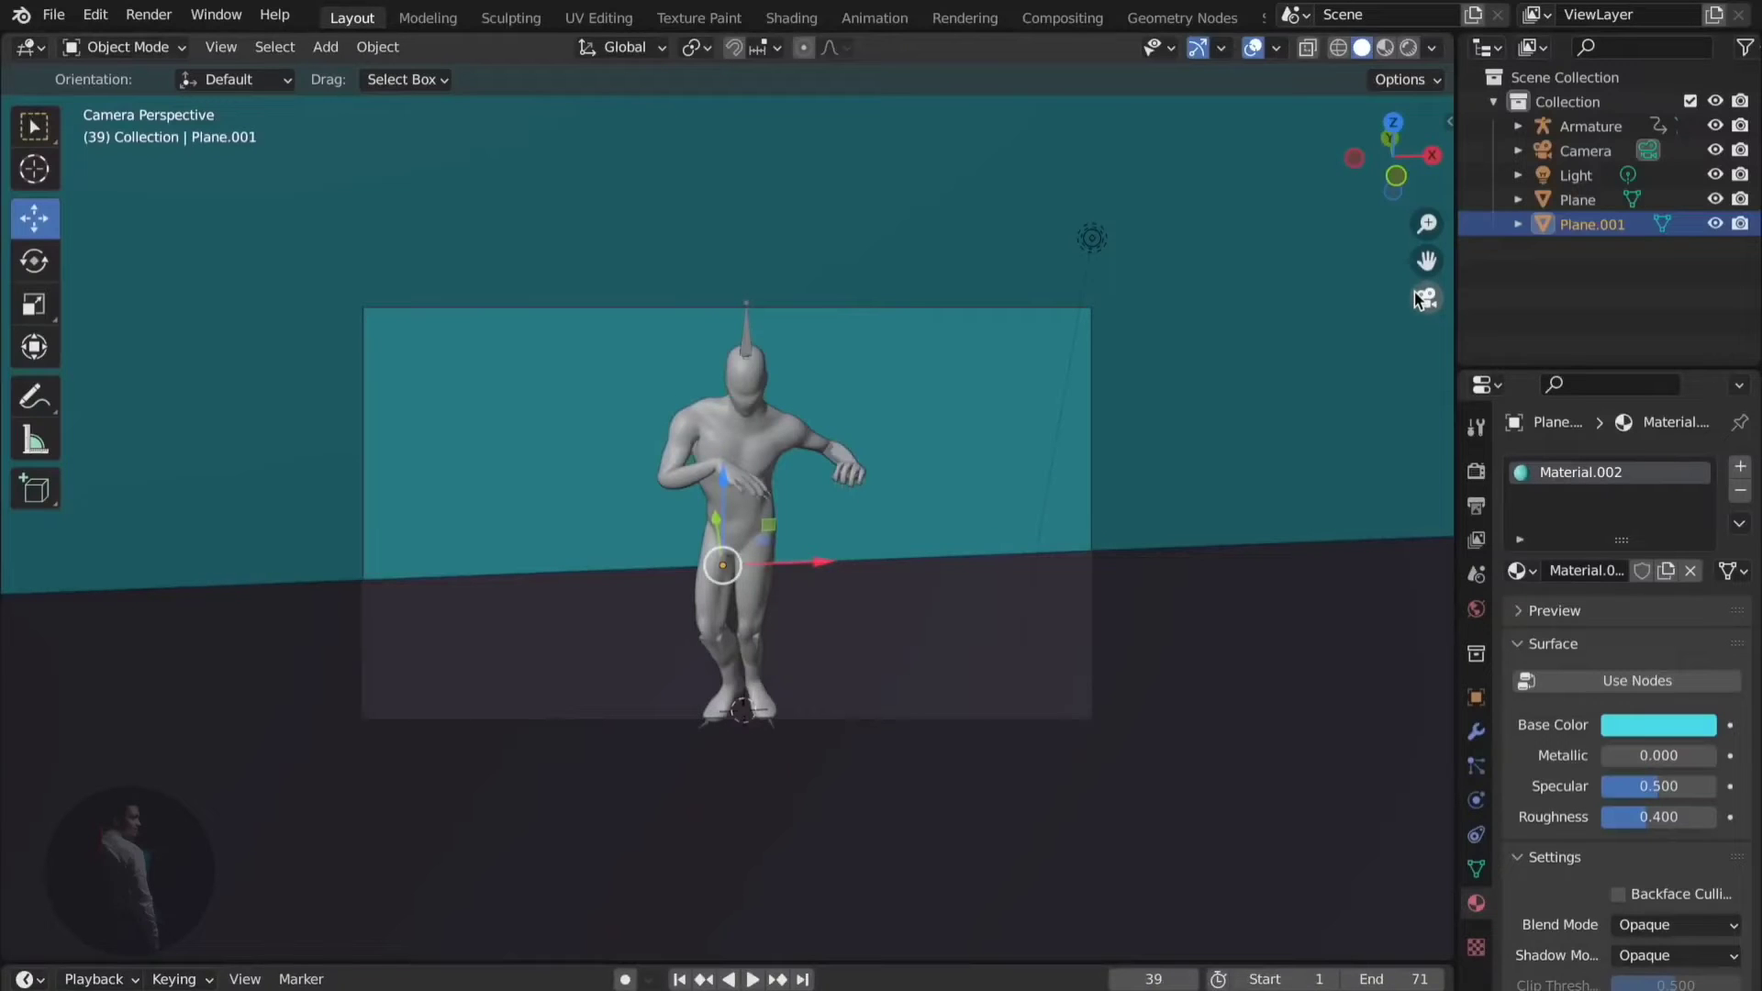
left_click(1415, 291)
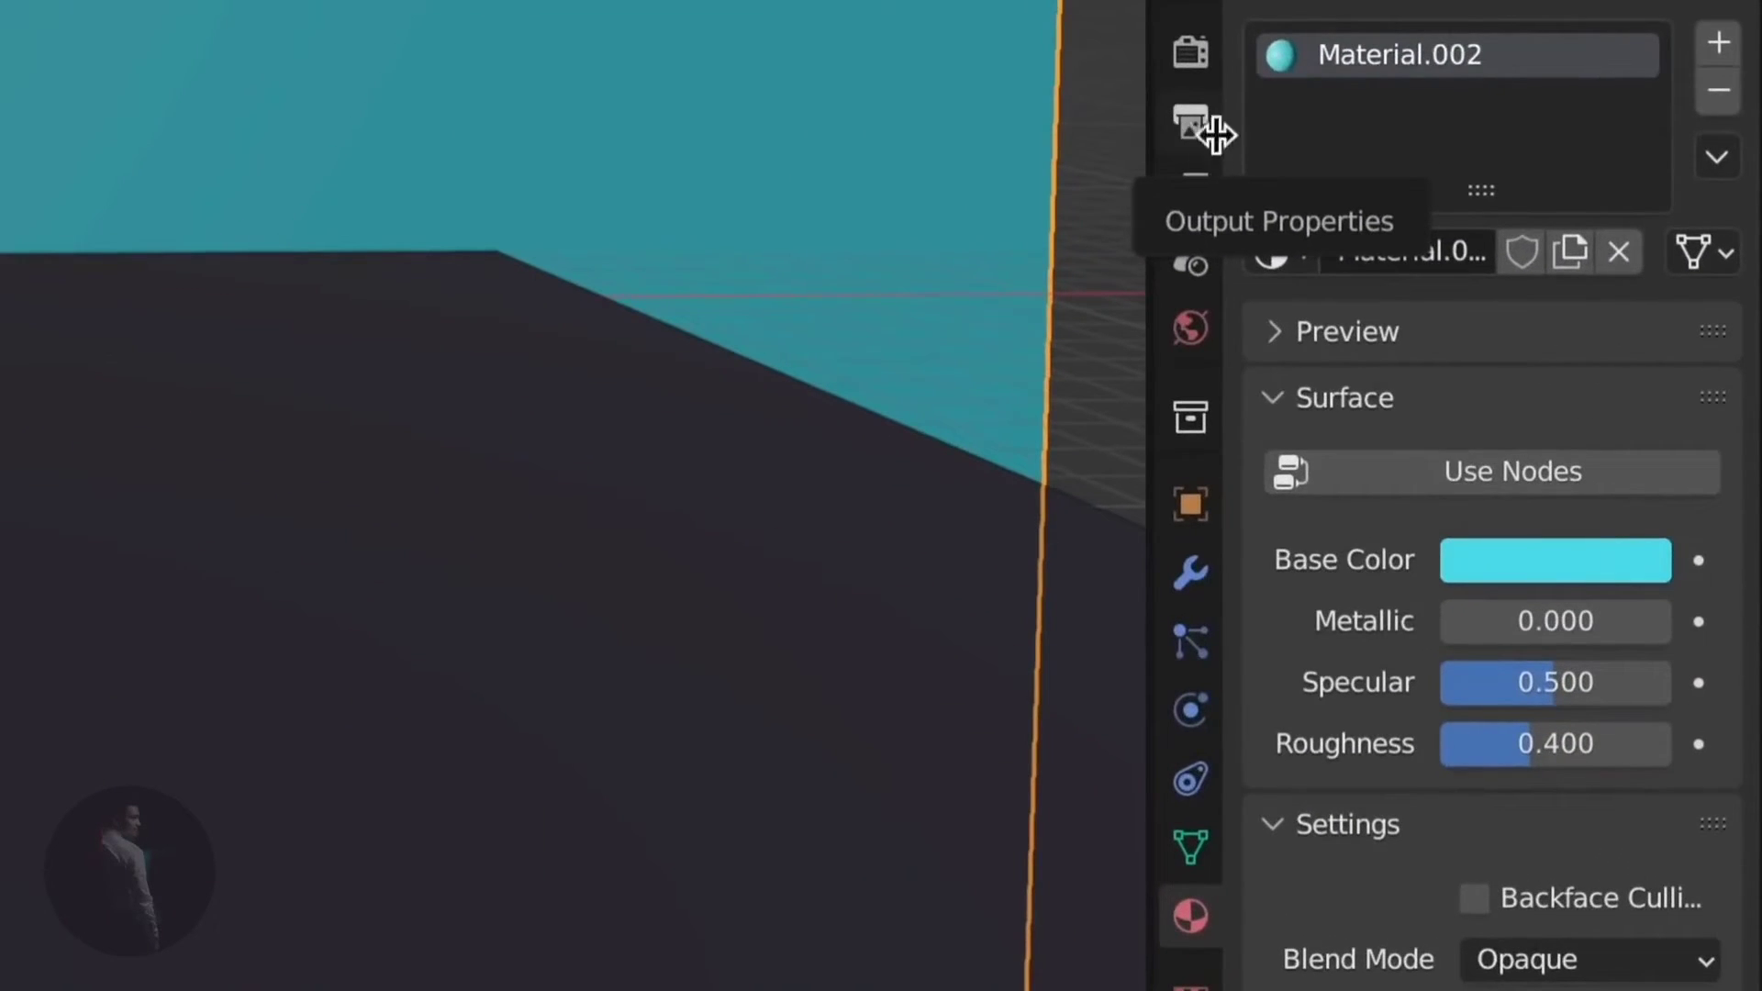
- Set the render output folder to the Desktop
left_click(1198, 135)
scroll(1331, 239, "down", 3)
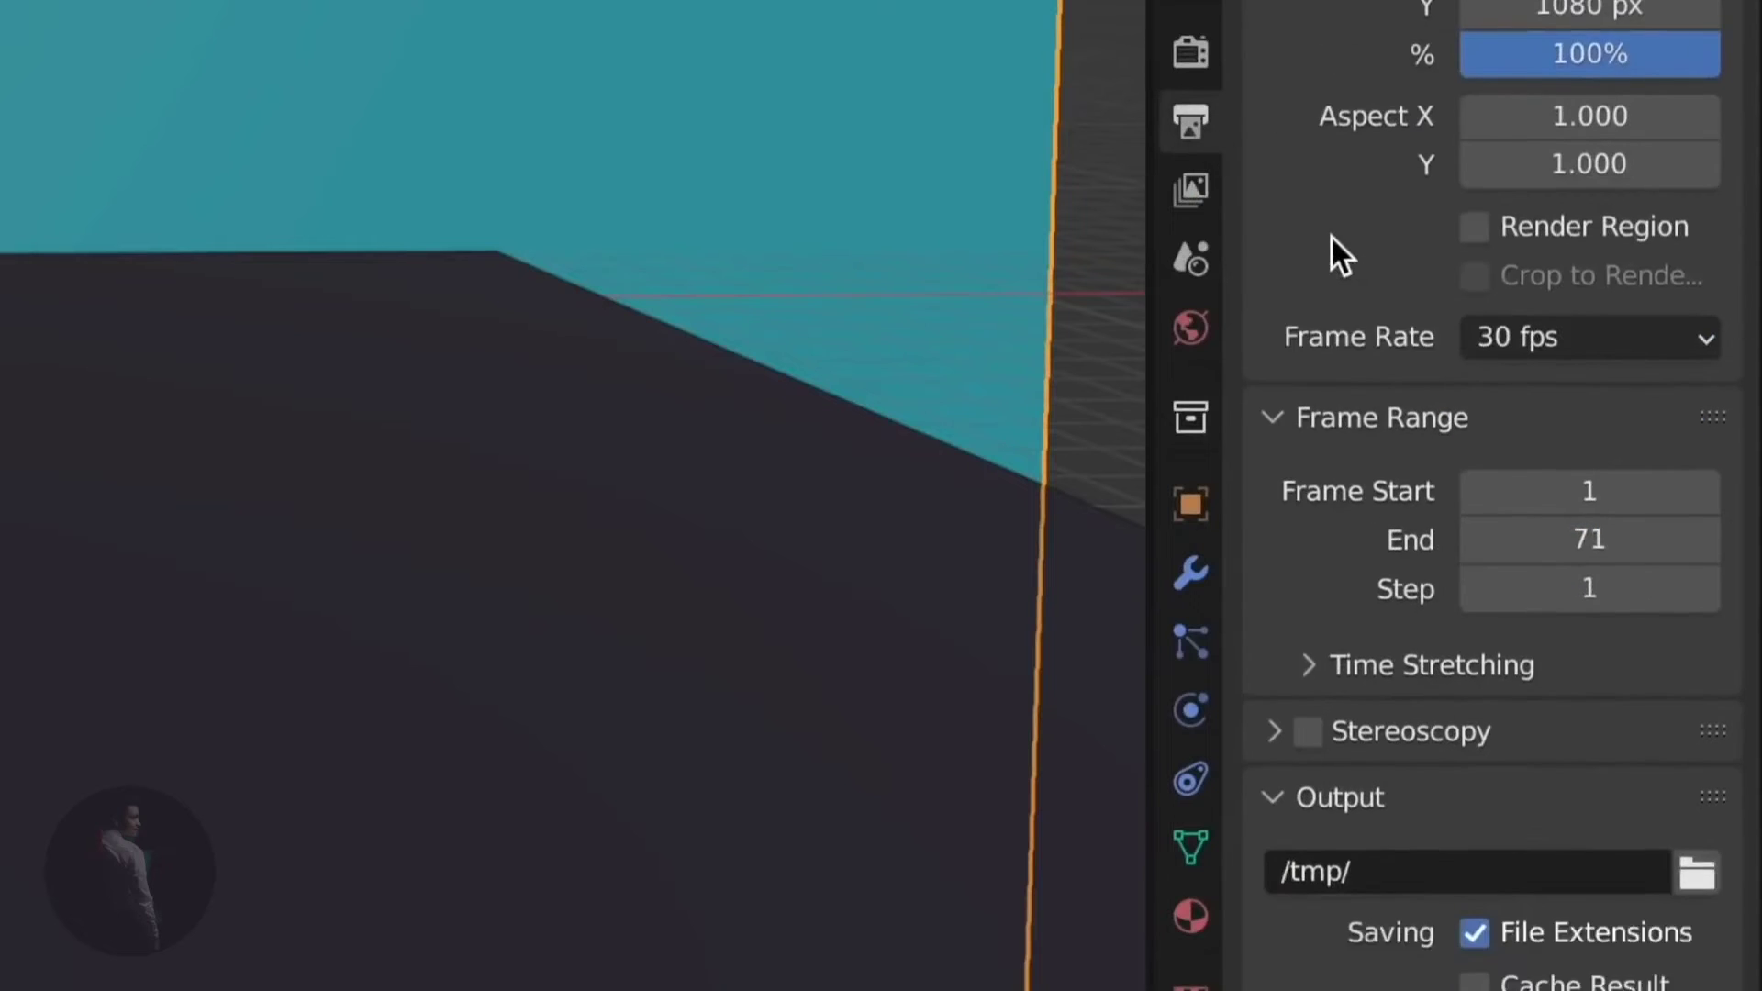
scroll(1331, 239, "down", 5)
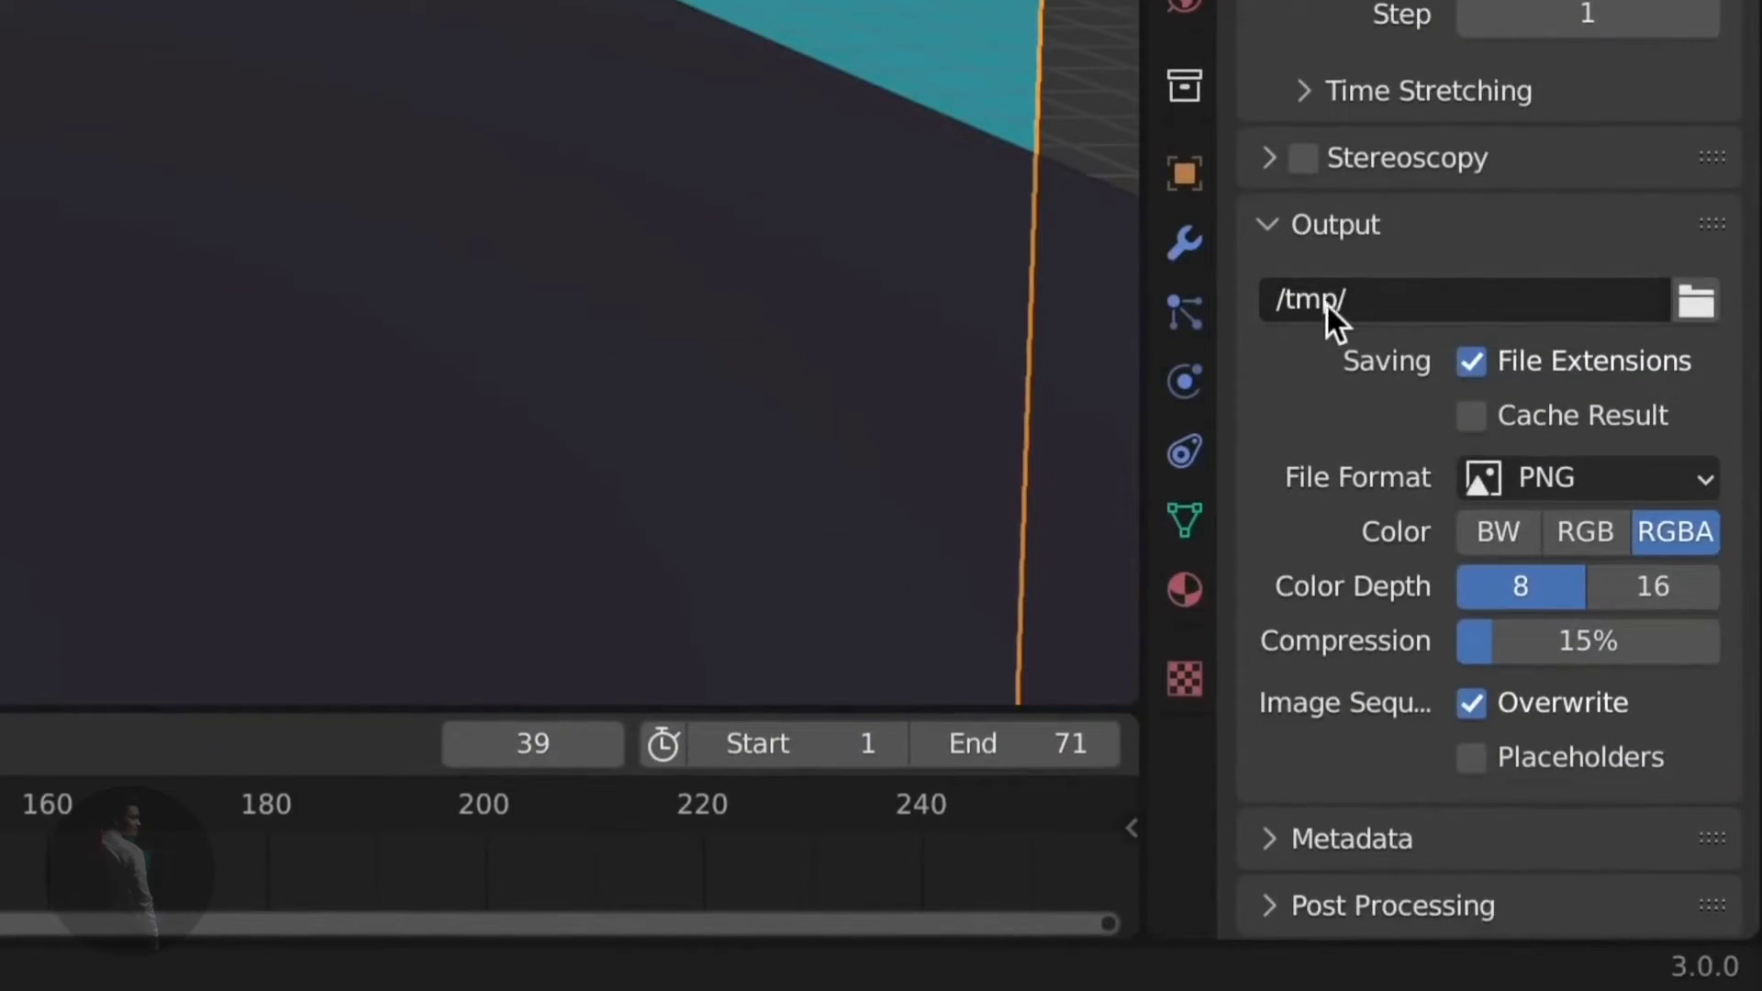
left_click(1694, 298)
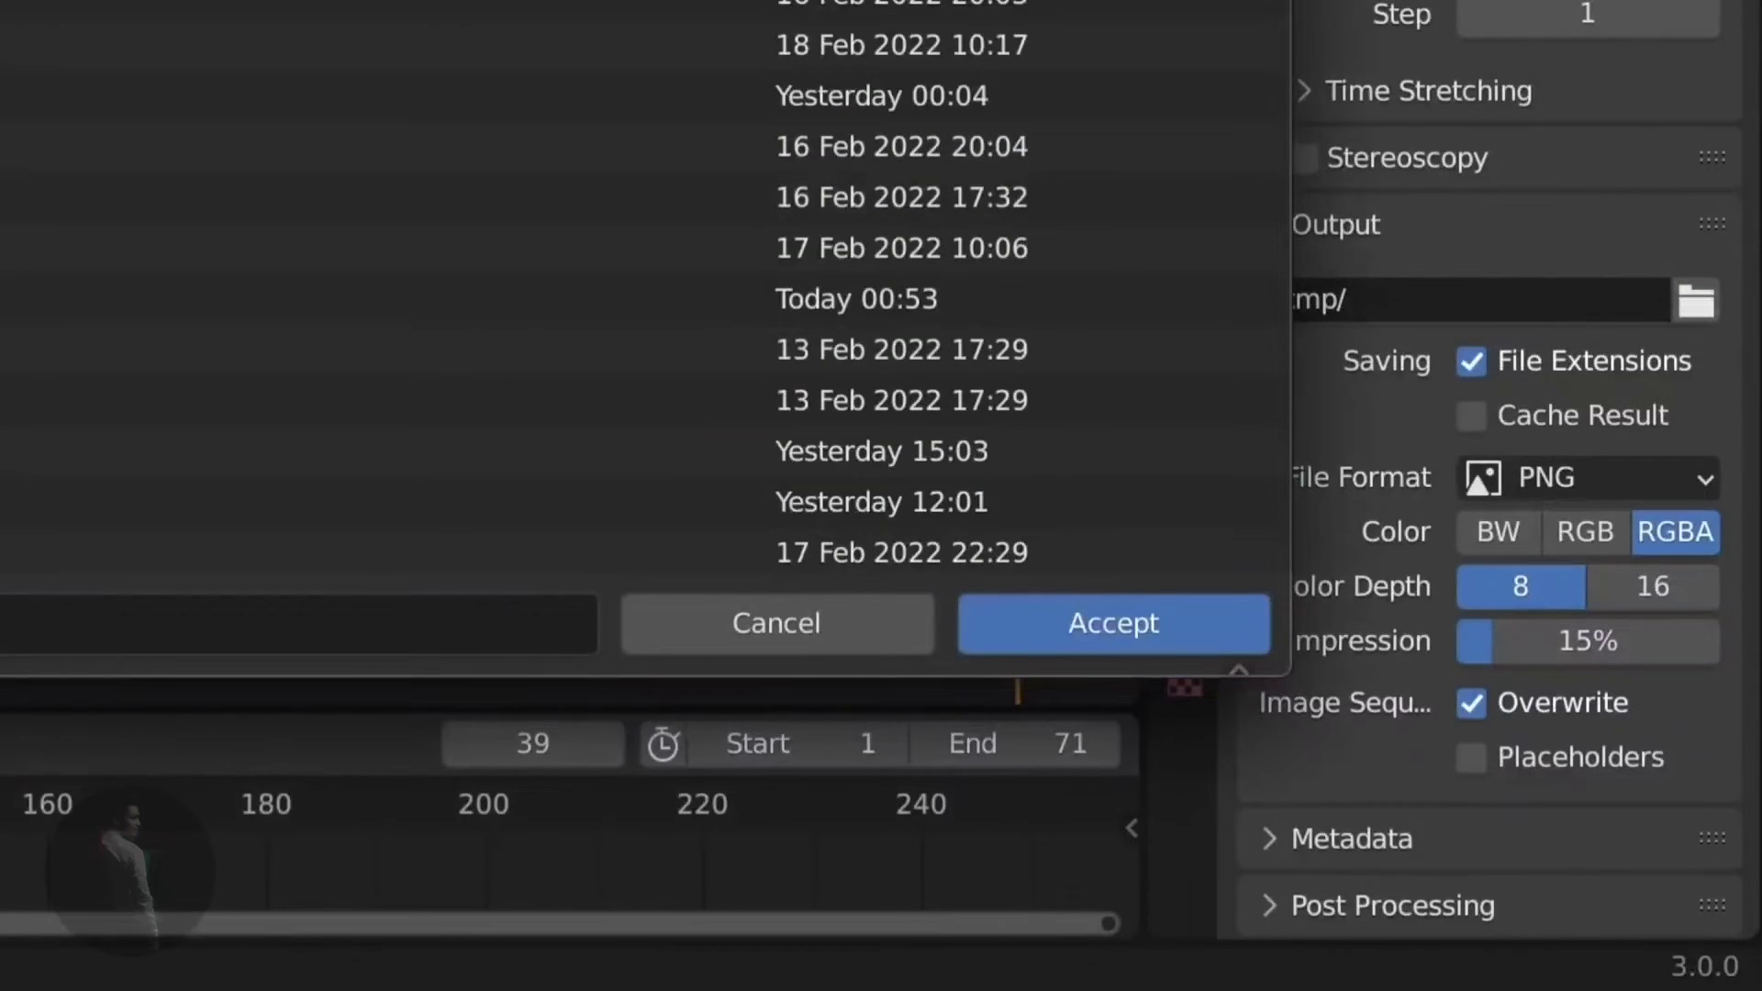
left_click(1100, 604)
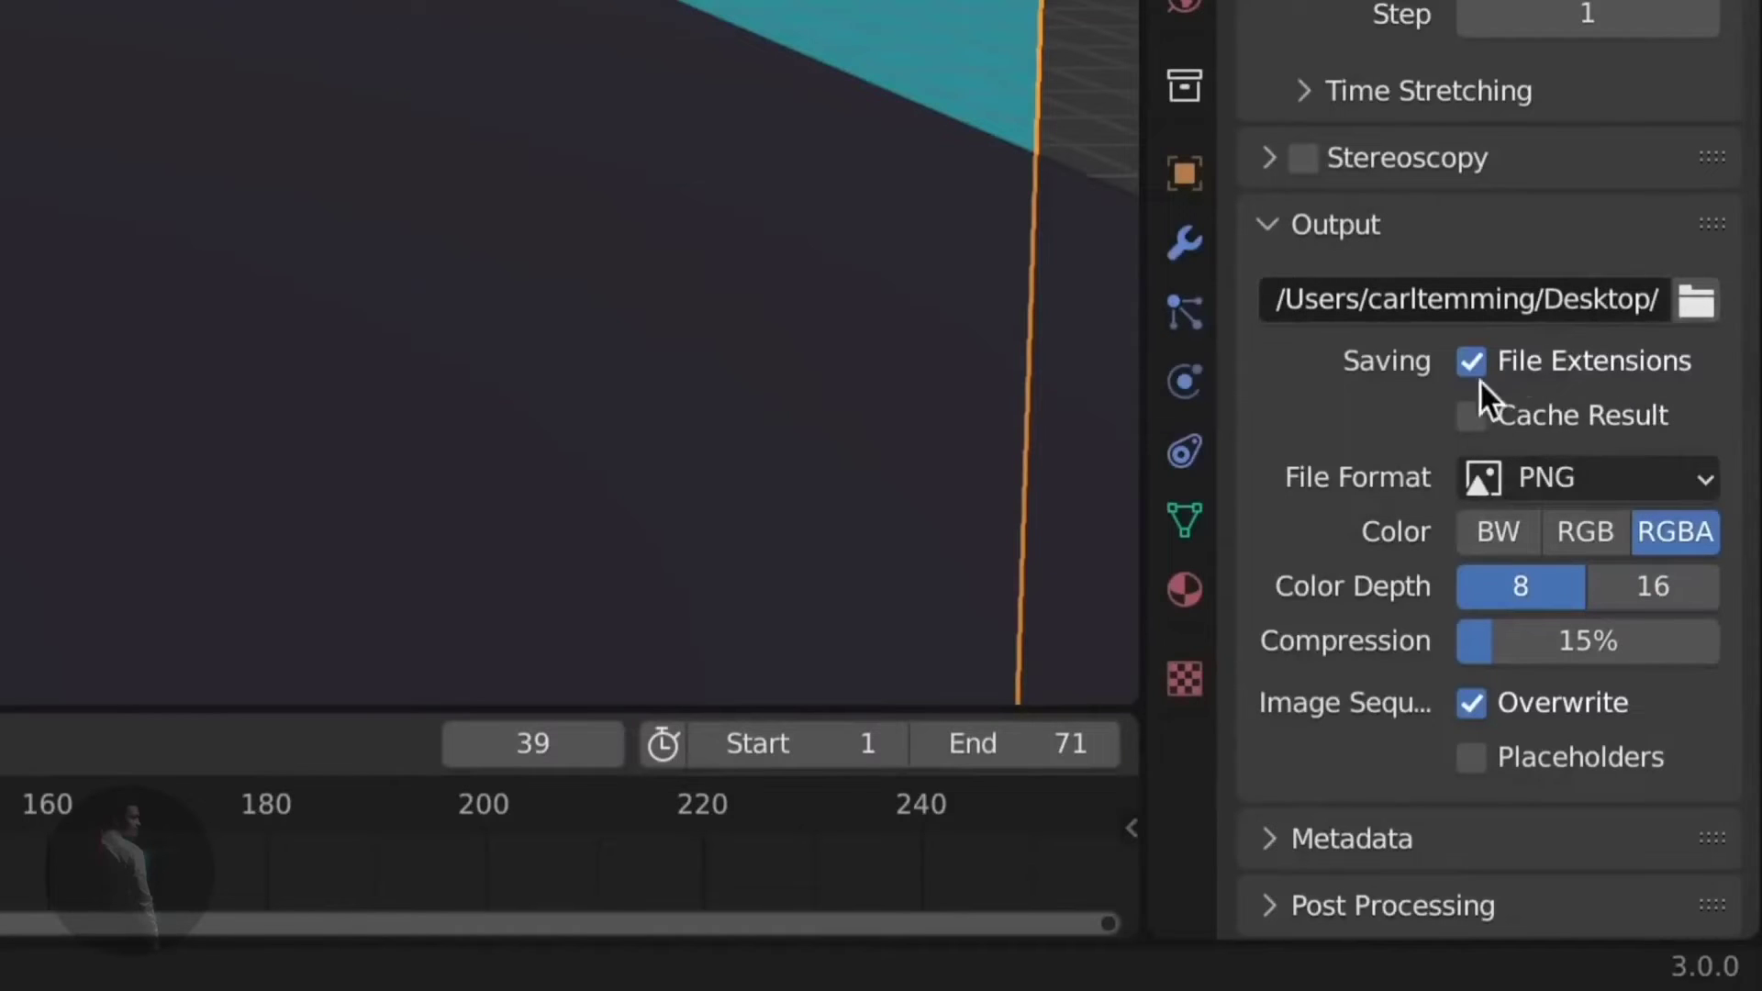
- Output FFmpeg Video in an MPEG-4 container, keeping Medium Quality
left_click(1587, 479)
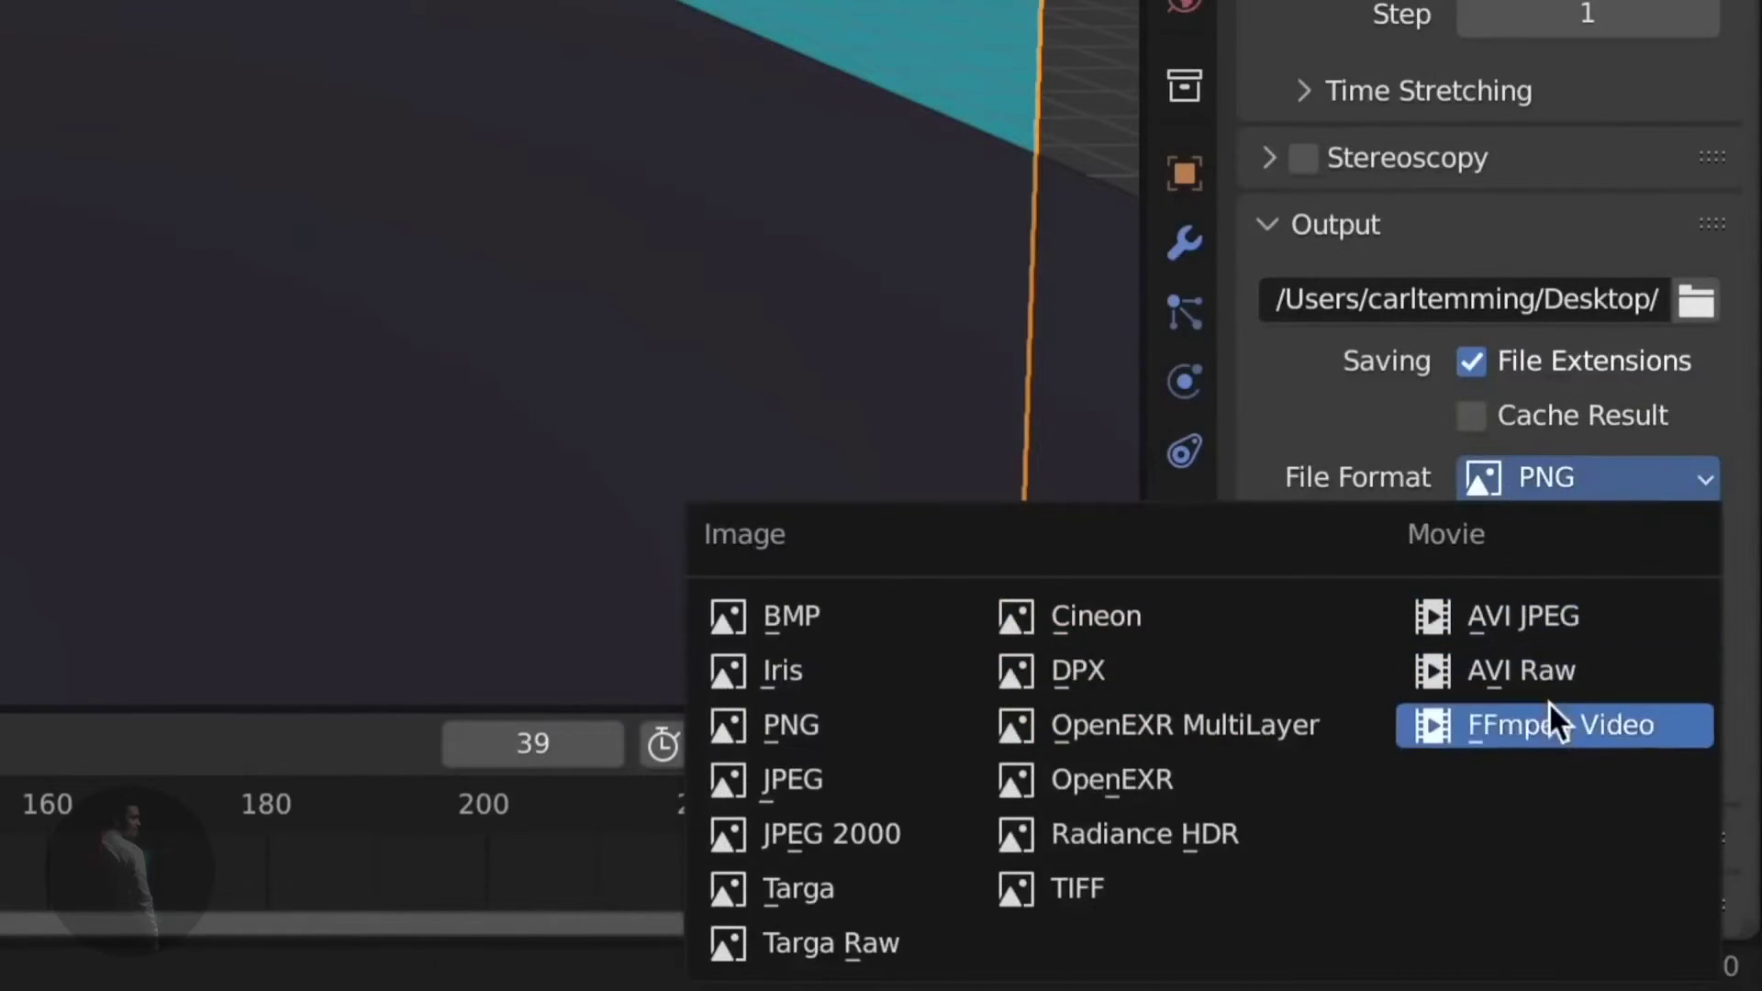
left_click(1568, 753)
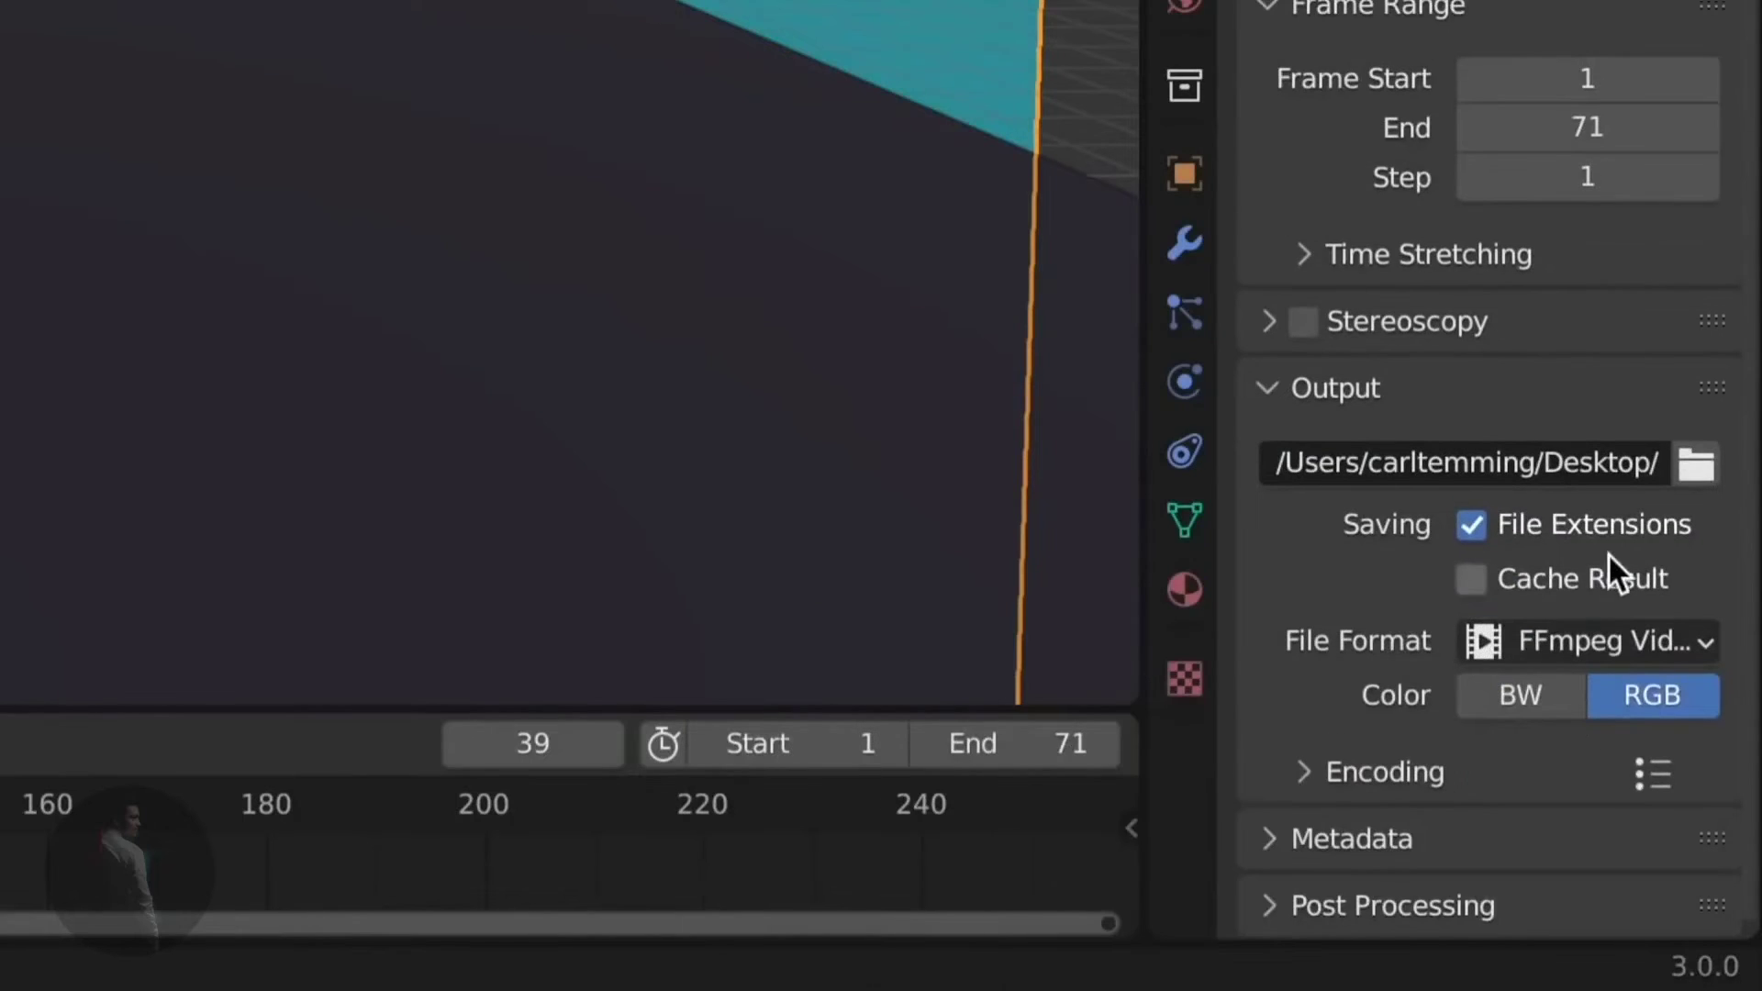
left_click(1331, 774)
scroll(1353, 759, "down", 10)
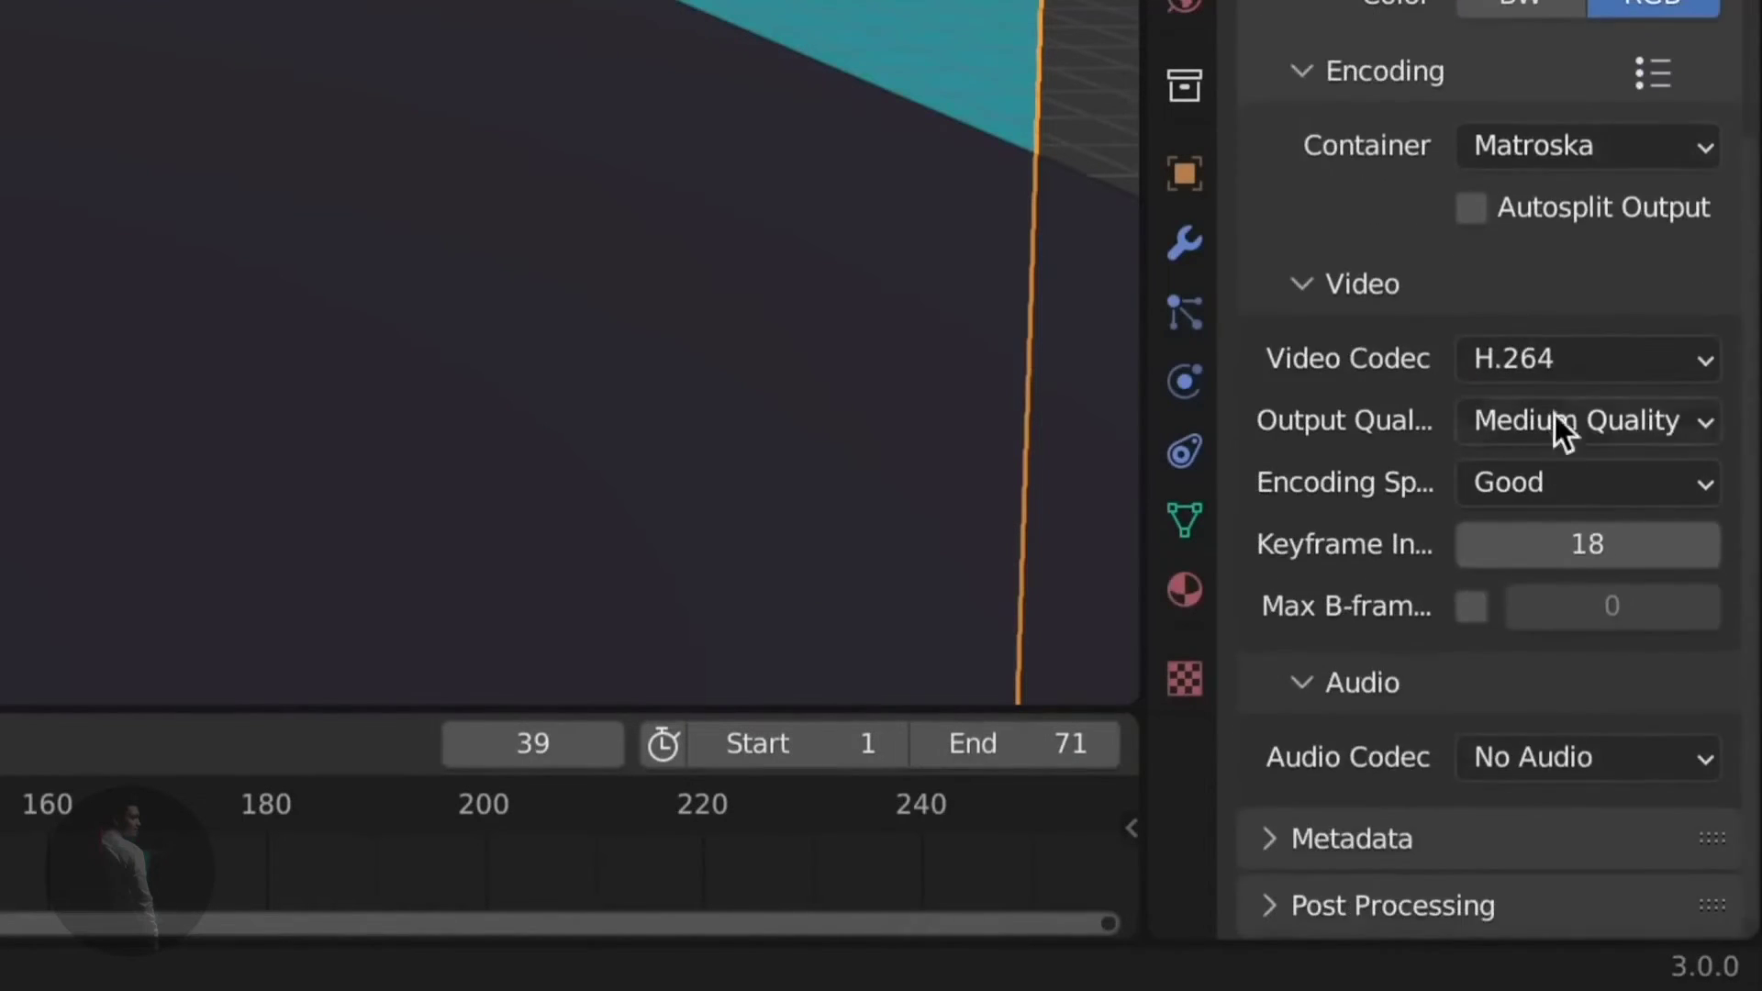
left_click(1619, 147)
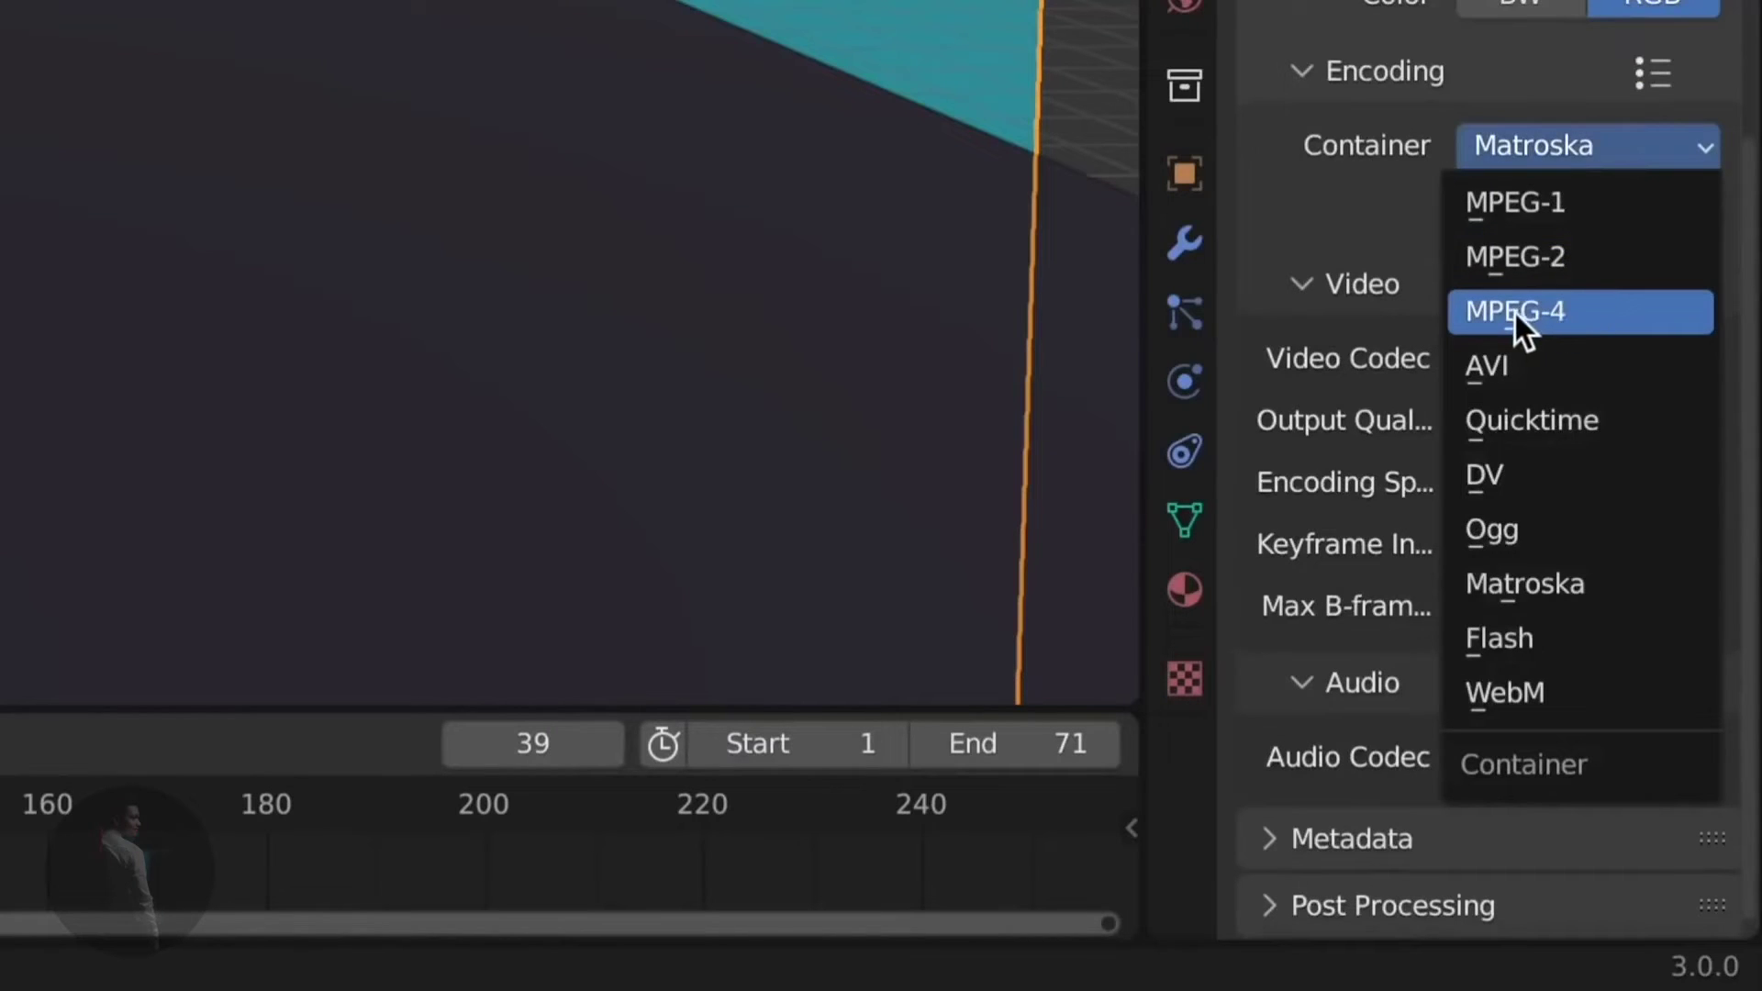
left_click(1566, 318)
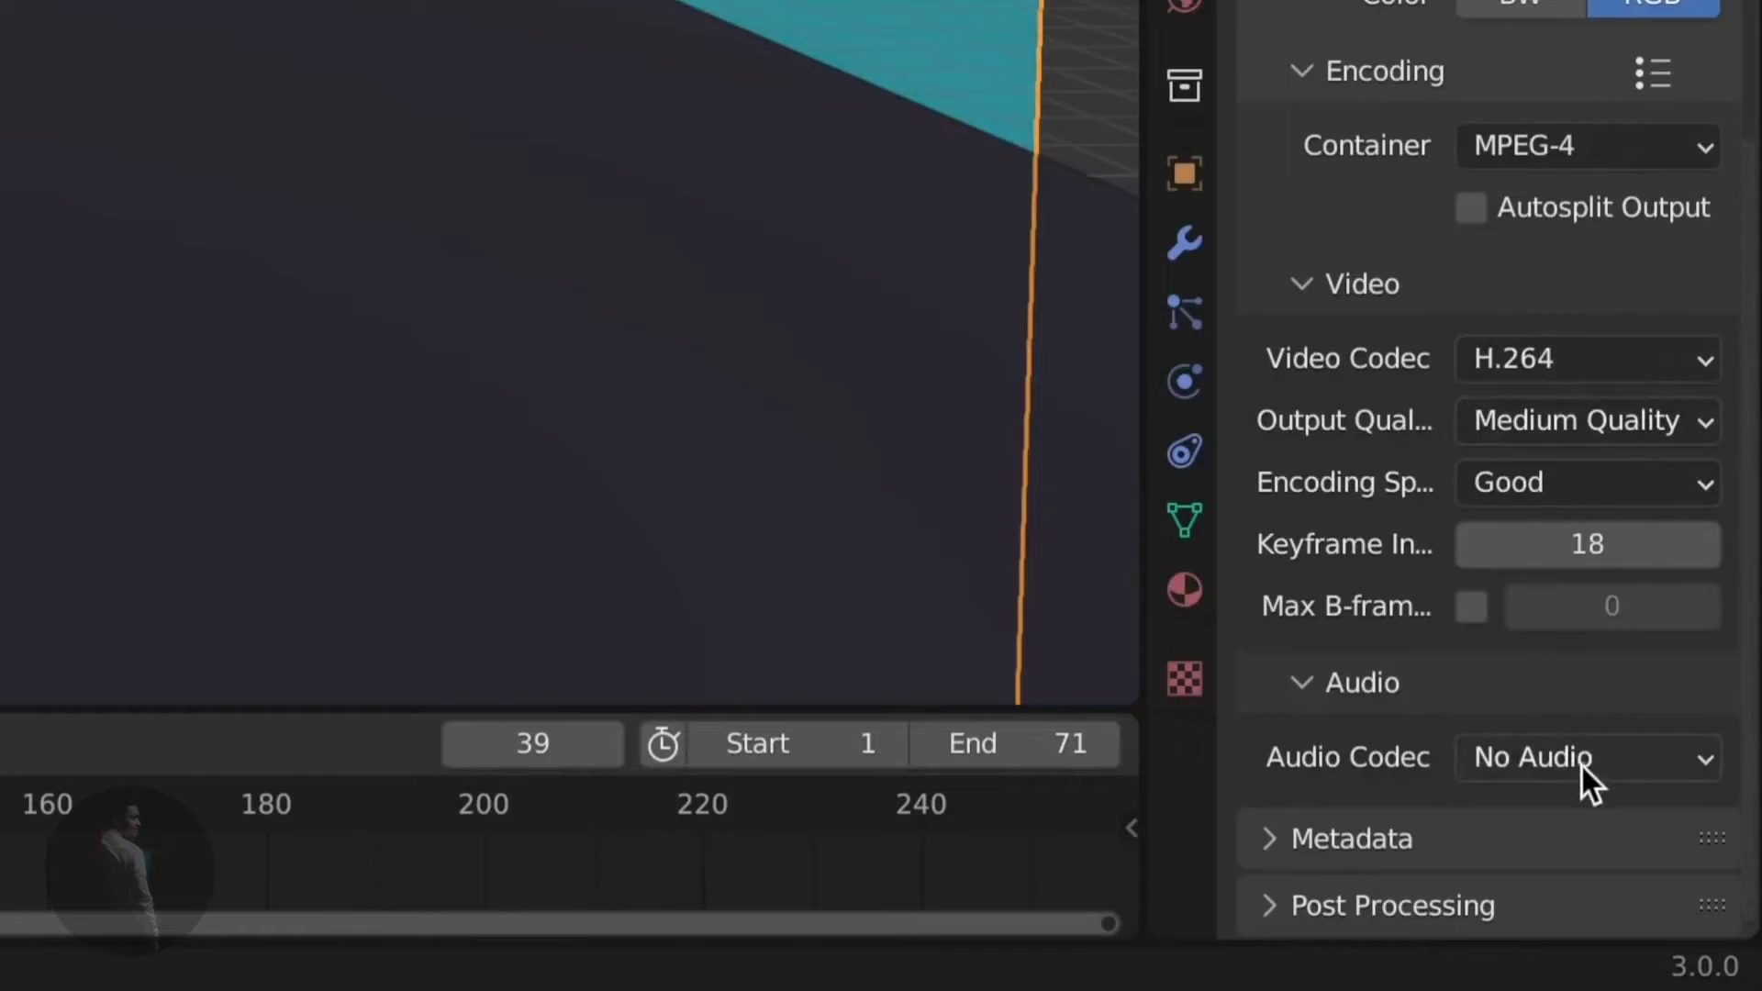
left_click(1625, 421)
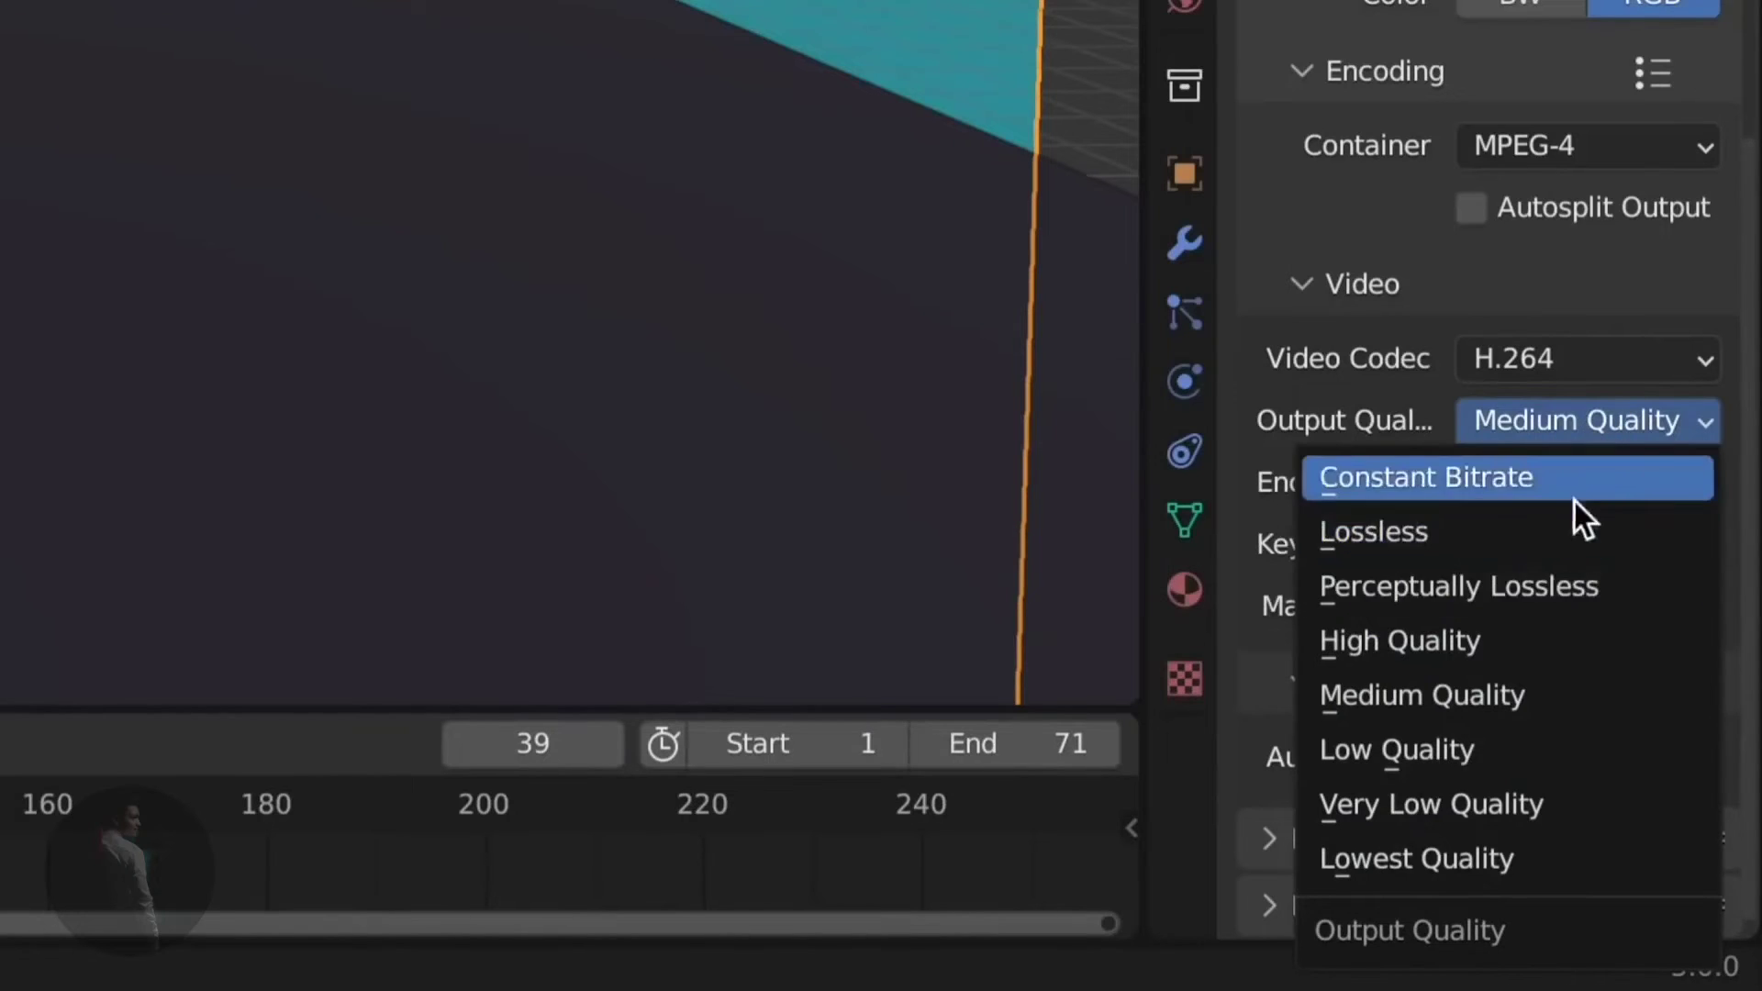
left_click(1575, 430)
scroll(1432, 589, "up", 8)
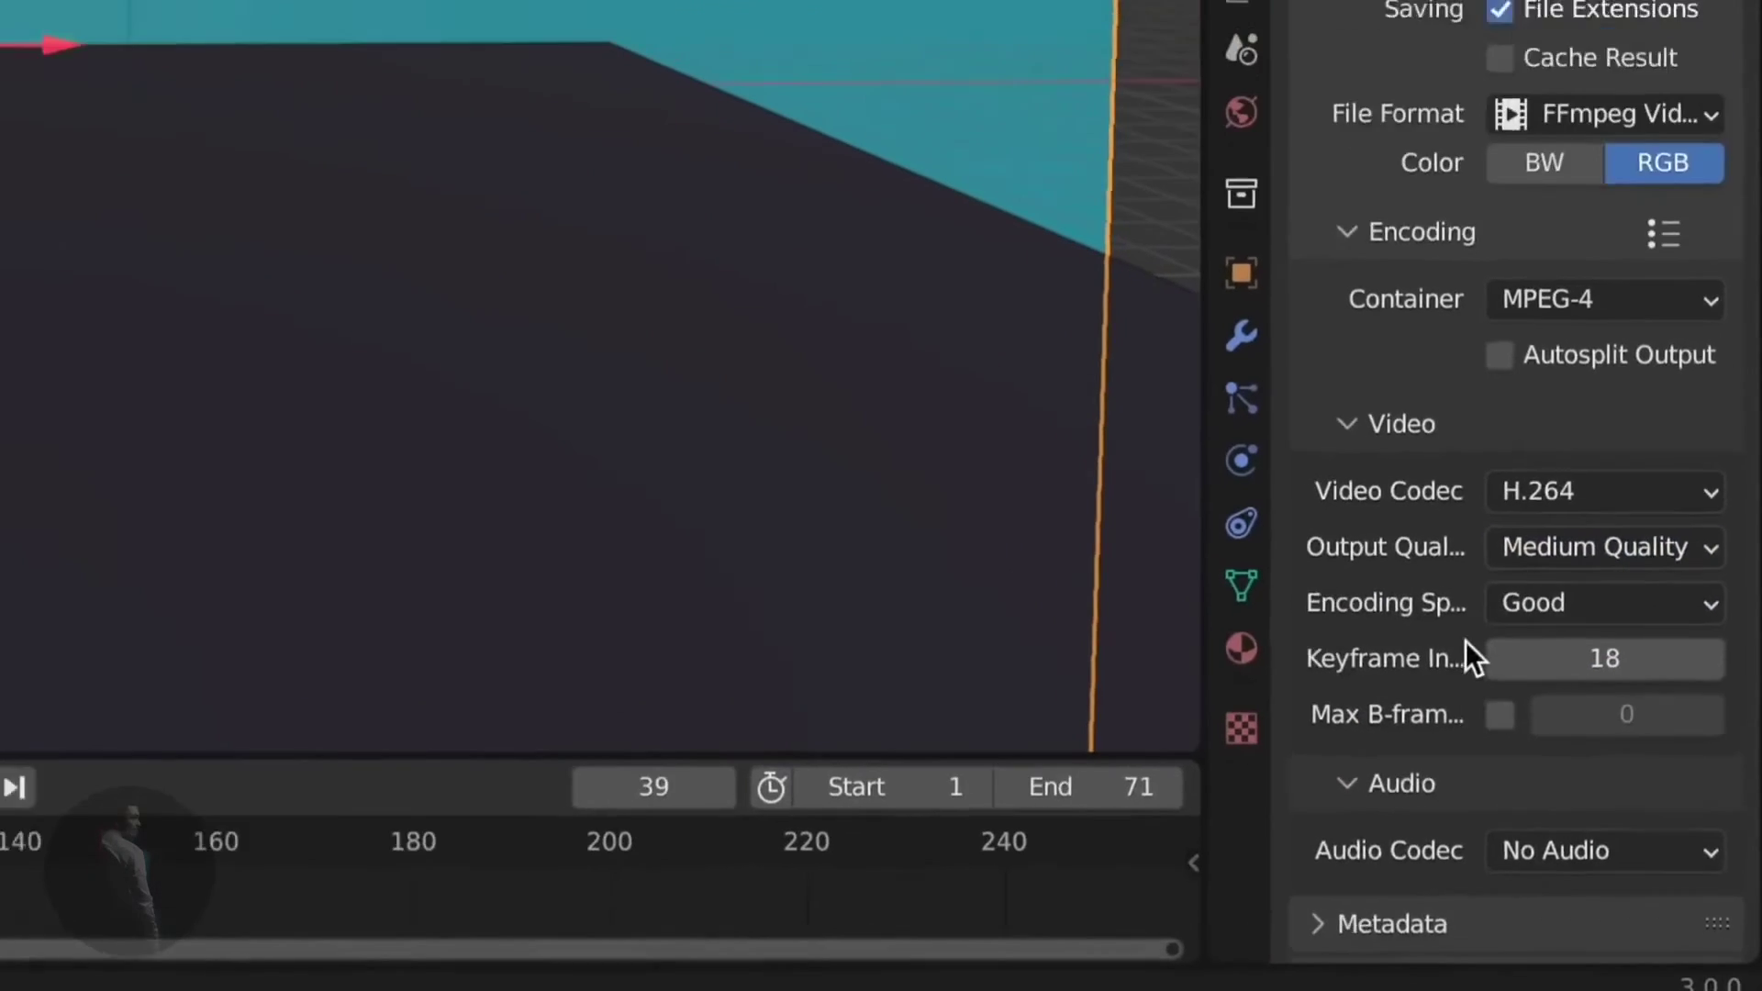
scroll(1434, 585, "down", 8)
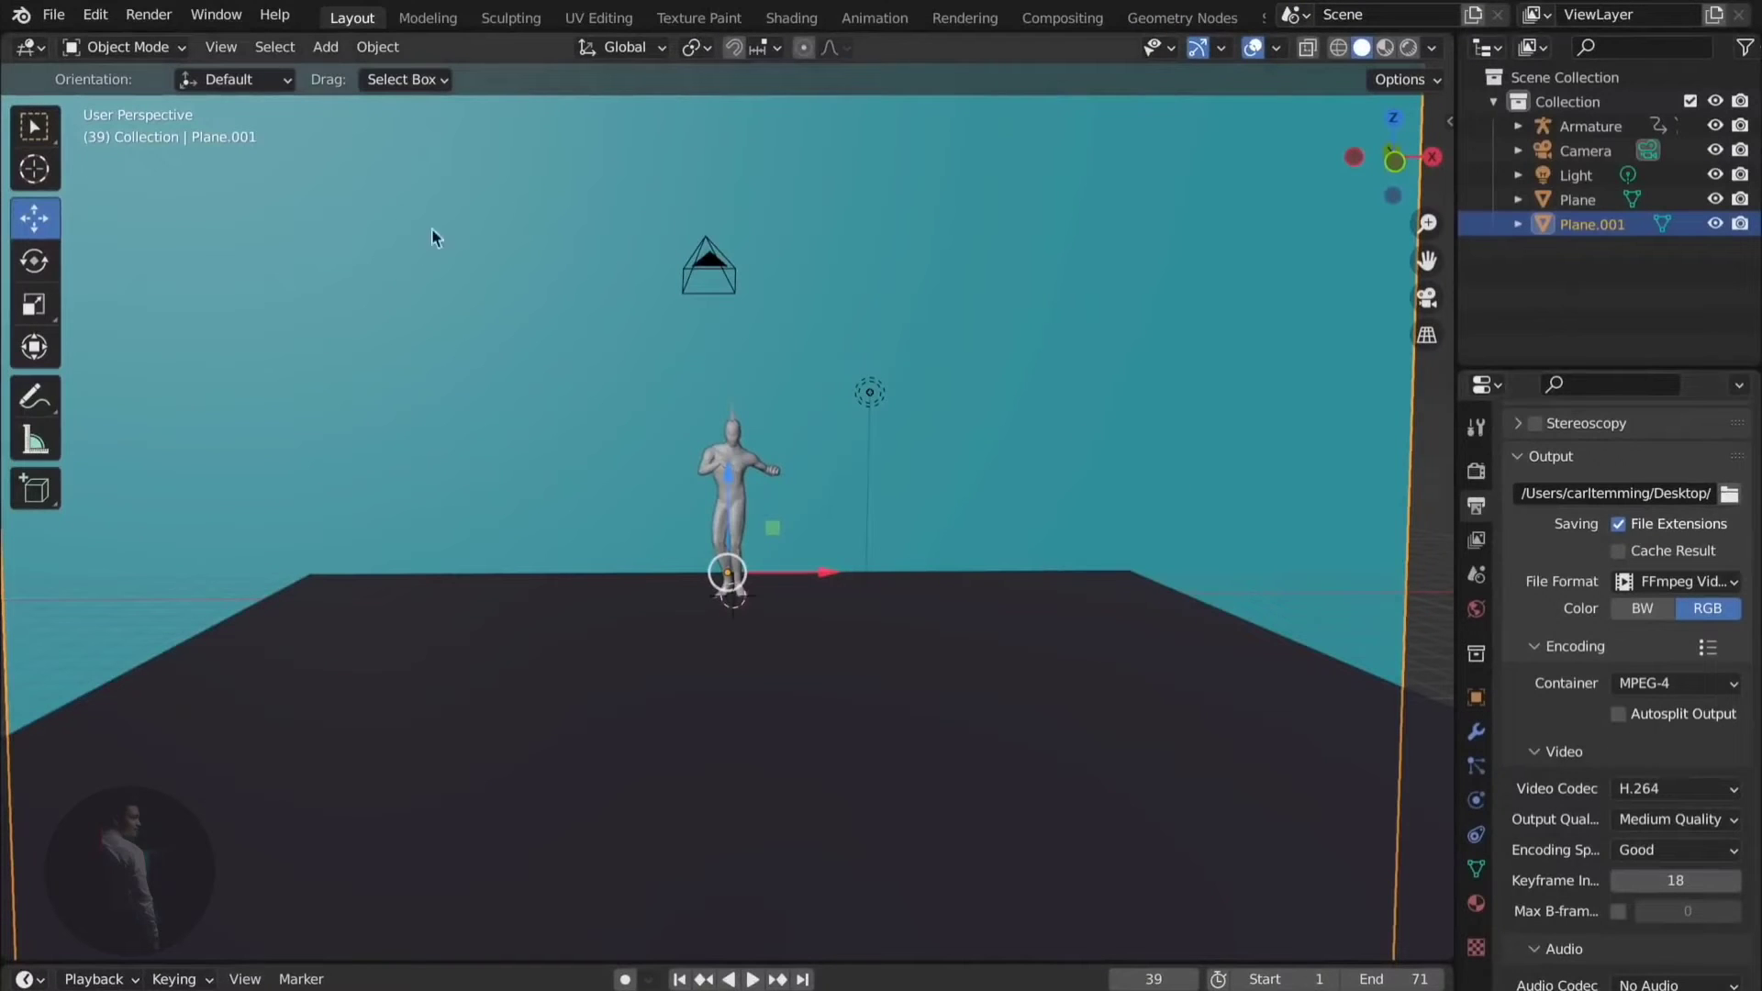
left_click(149, 17)
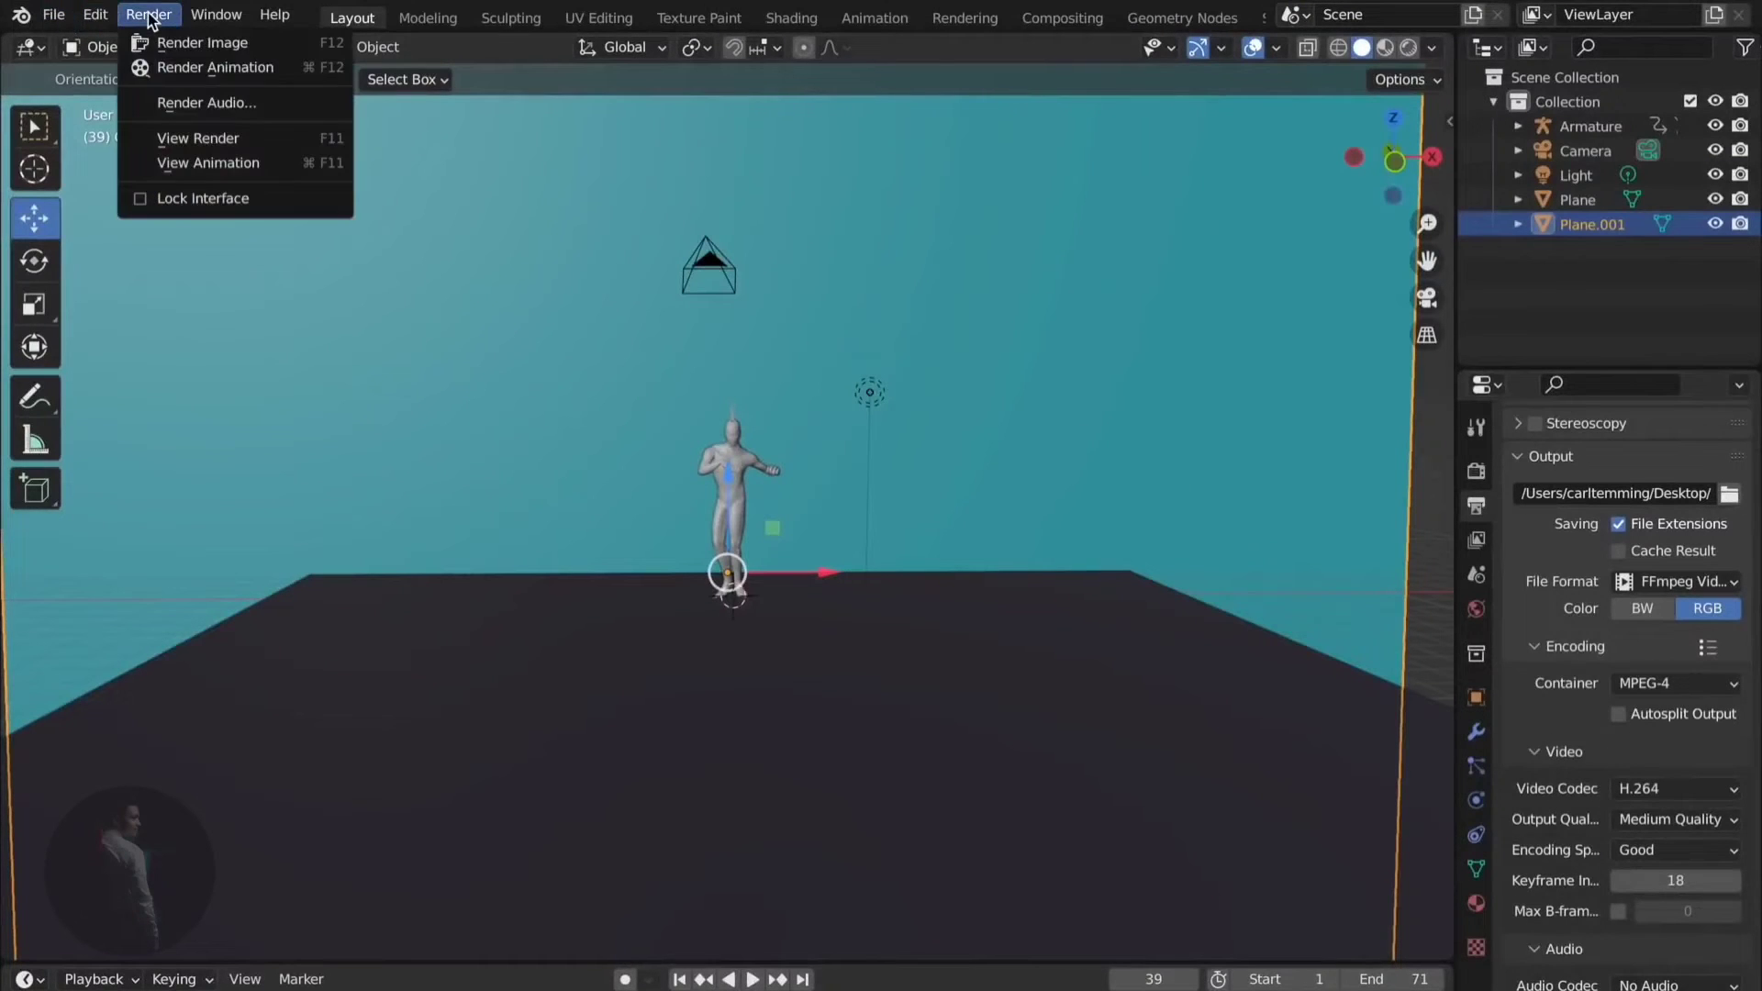
- Render all 71 frames of the dance to video, then close the render window
left_click(223, 73)
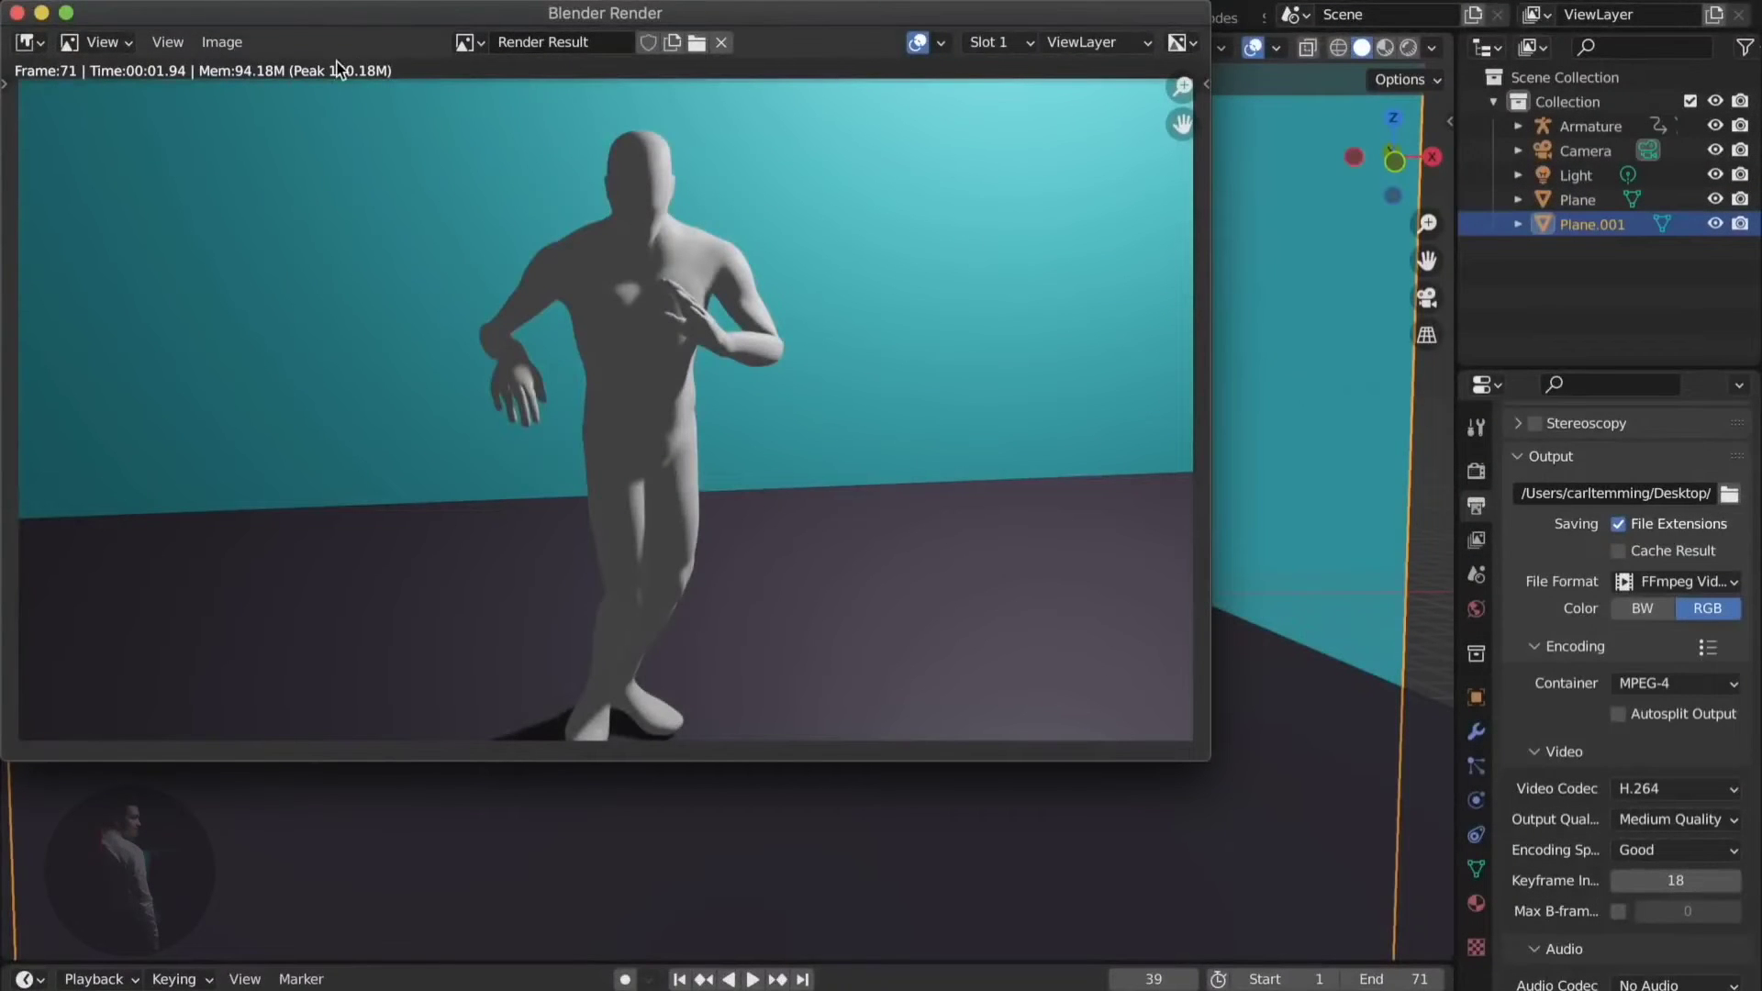
left_click(17, 15)
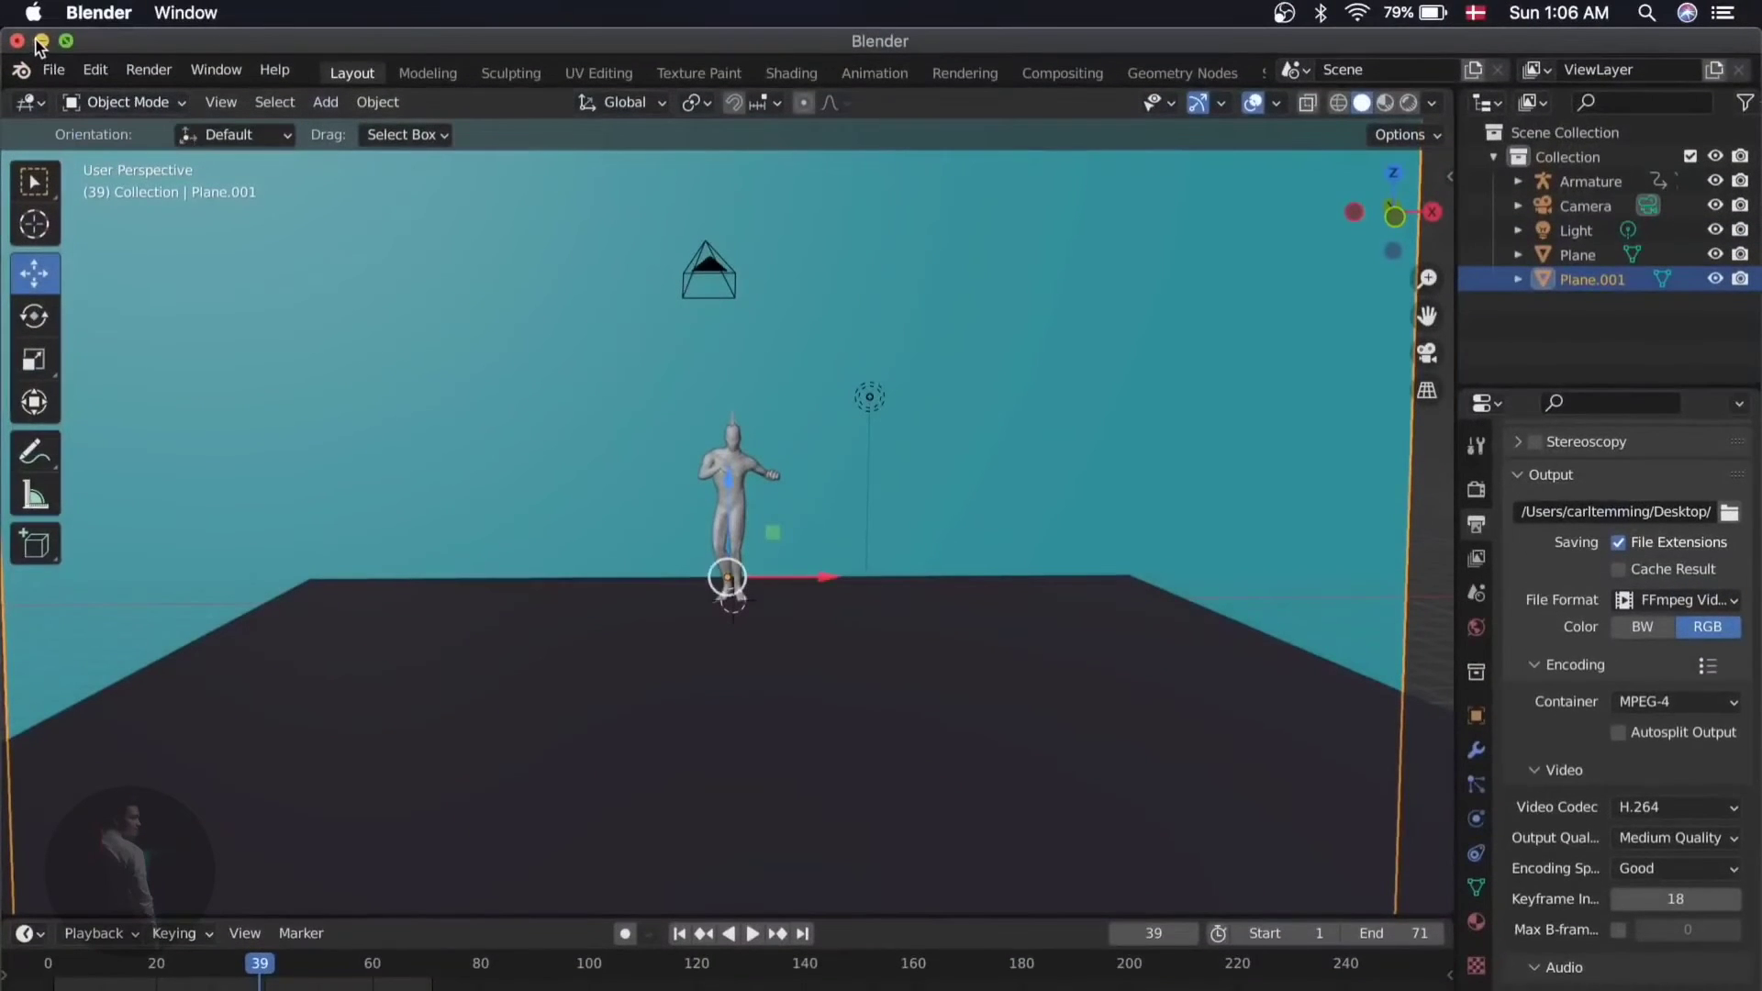
- Move the 0001-0071.mp4 icon on the desktop, then quit Blender, saving the scene
left_click(41, 39)
left_click_drag(1709, 325, 1418, 171)
left_click_drag(1358, 112, 1374, 175)
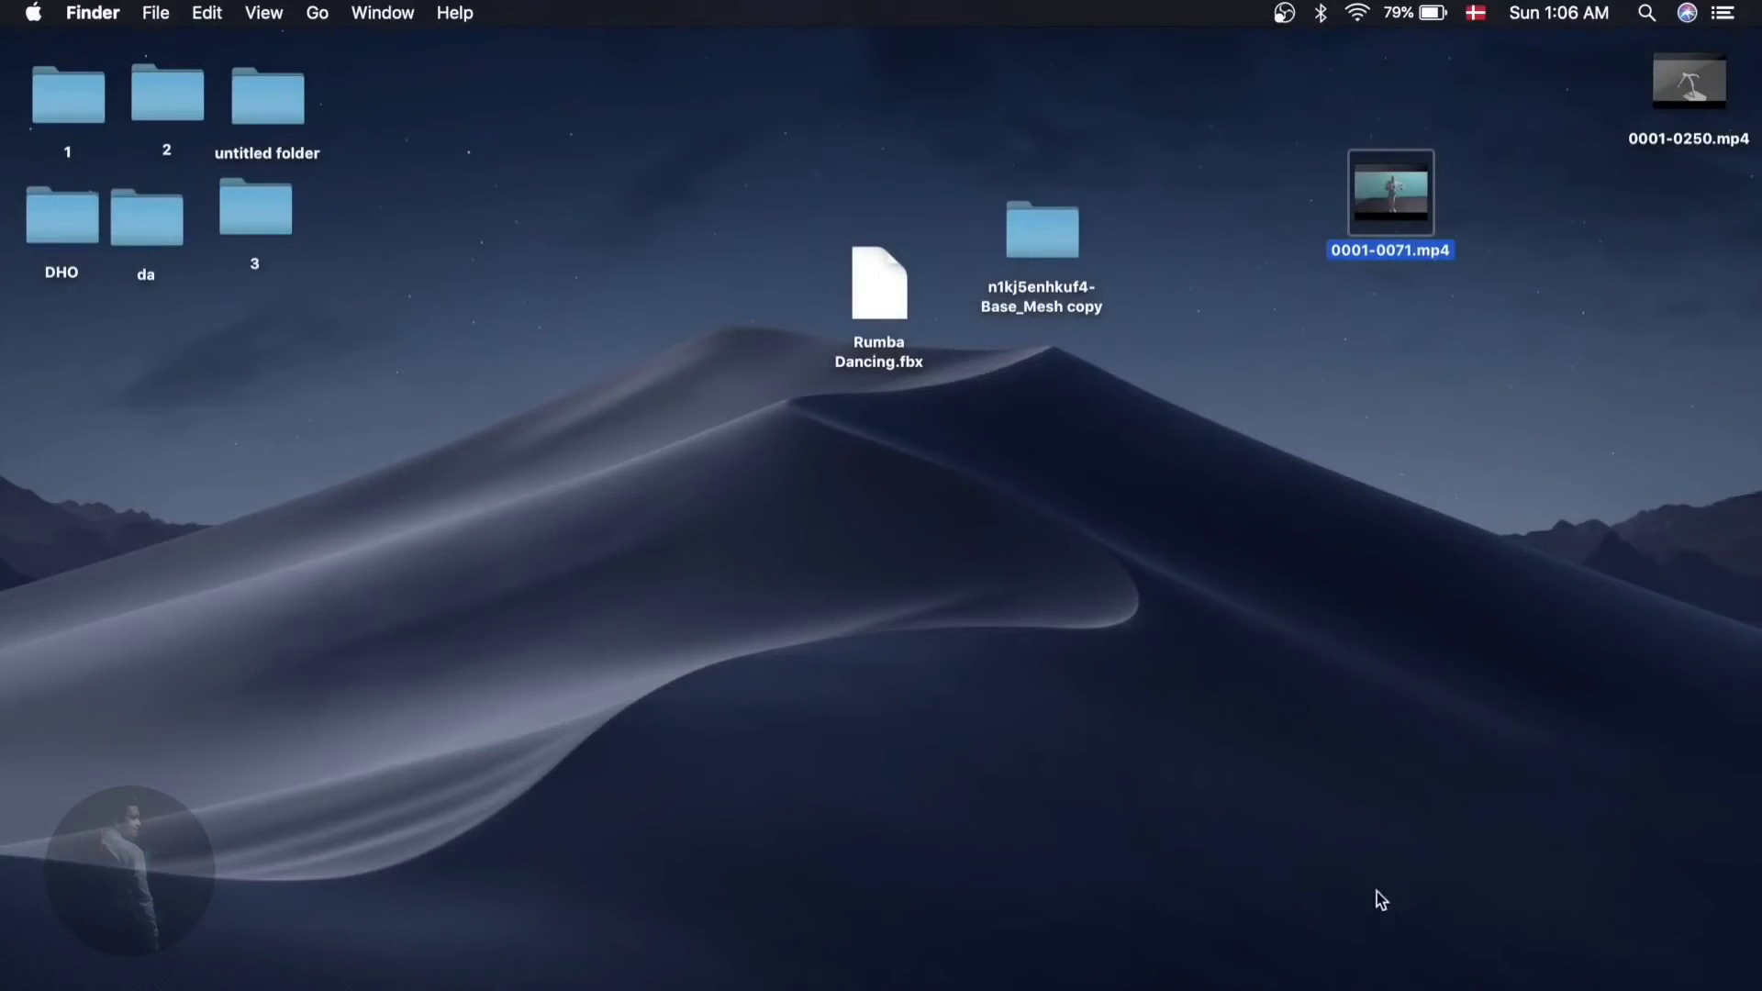
left_click(1386, 989)
left_click(17, 42)
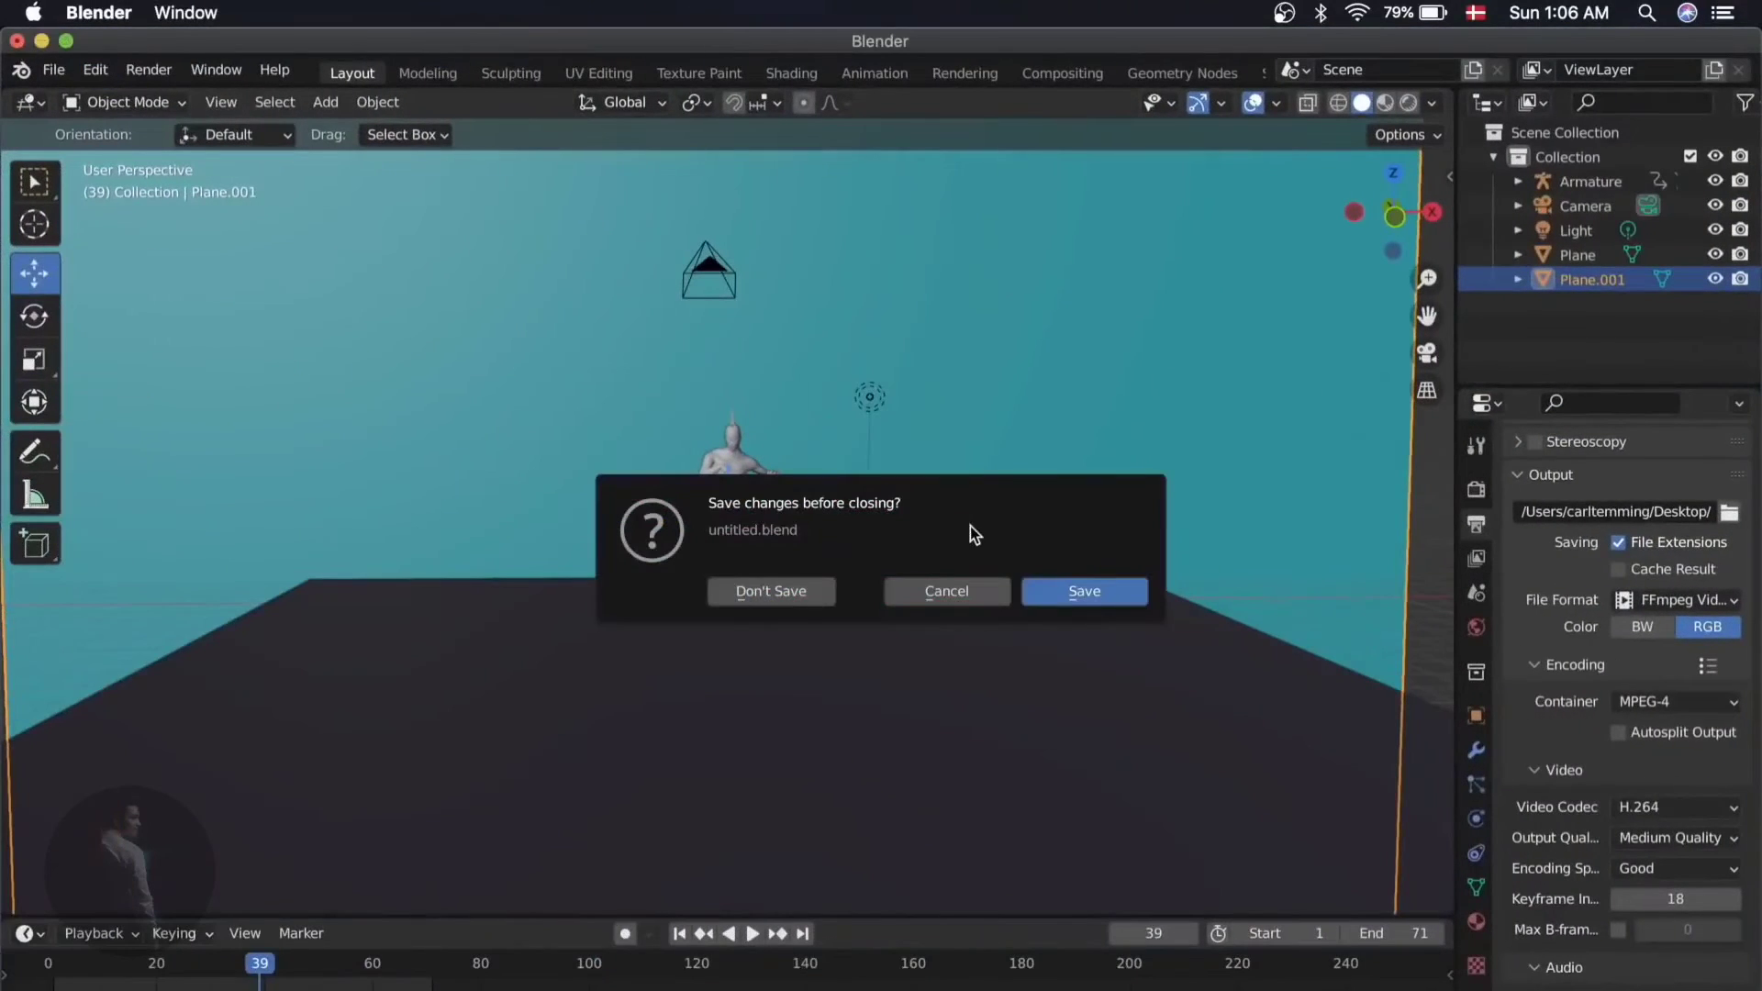
left_click(1079, 590)
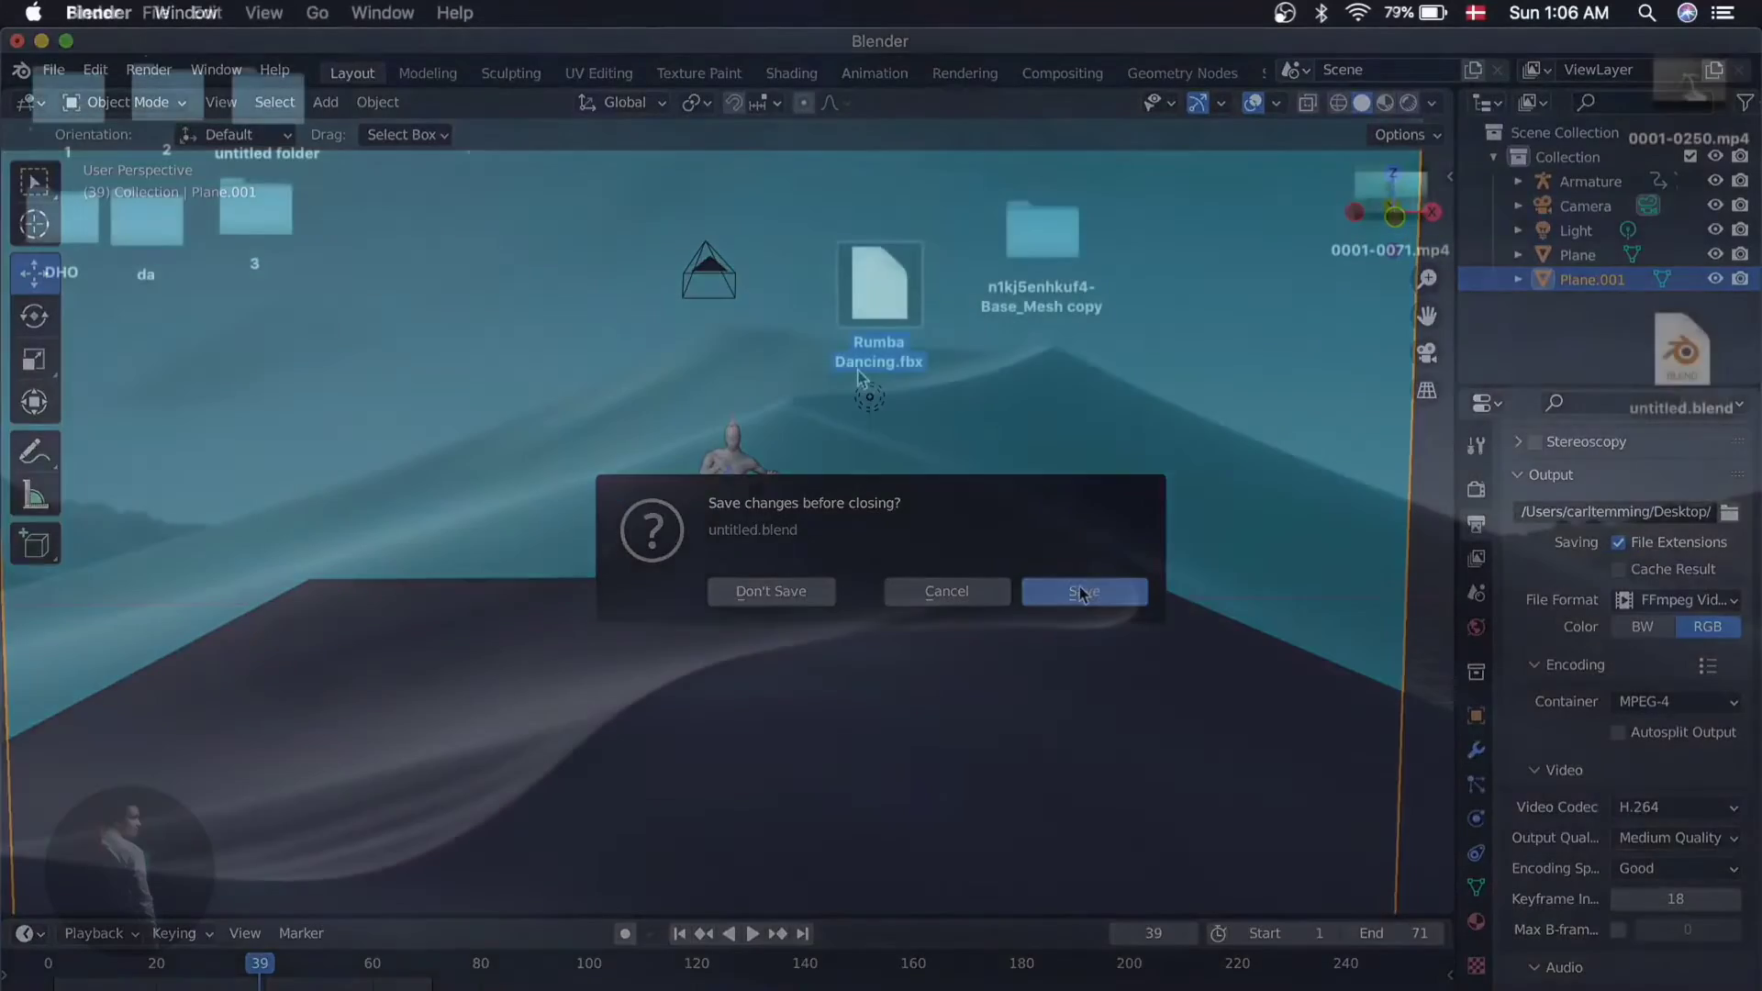
- Arrange Rumba Dancing.fbx, the mesh folder and 0001-0071.mp4 on the desktop
left_click_drag(1120, 249, 601, 181)
left_click_drag(1374, 198, 1172, 260)
left_click(1249, 482)
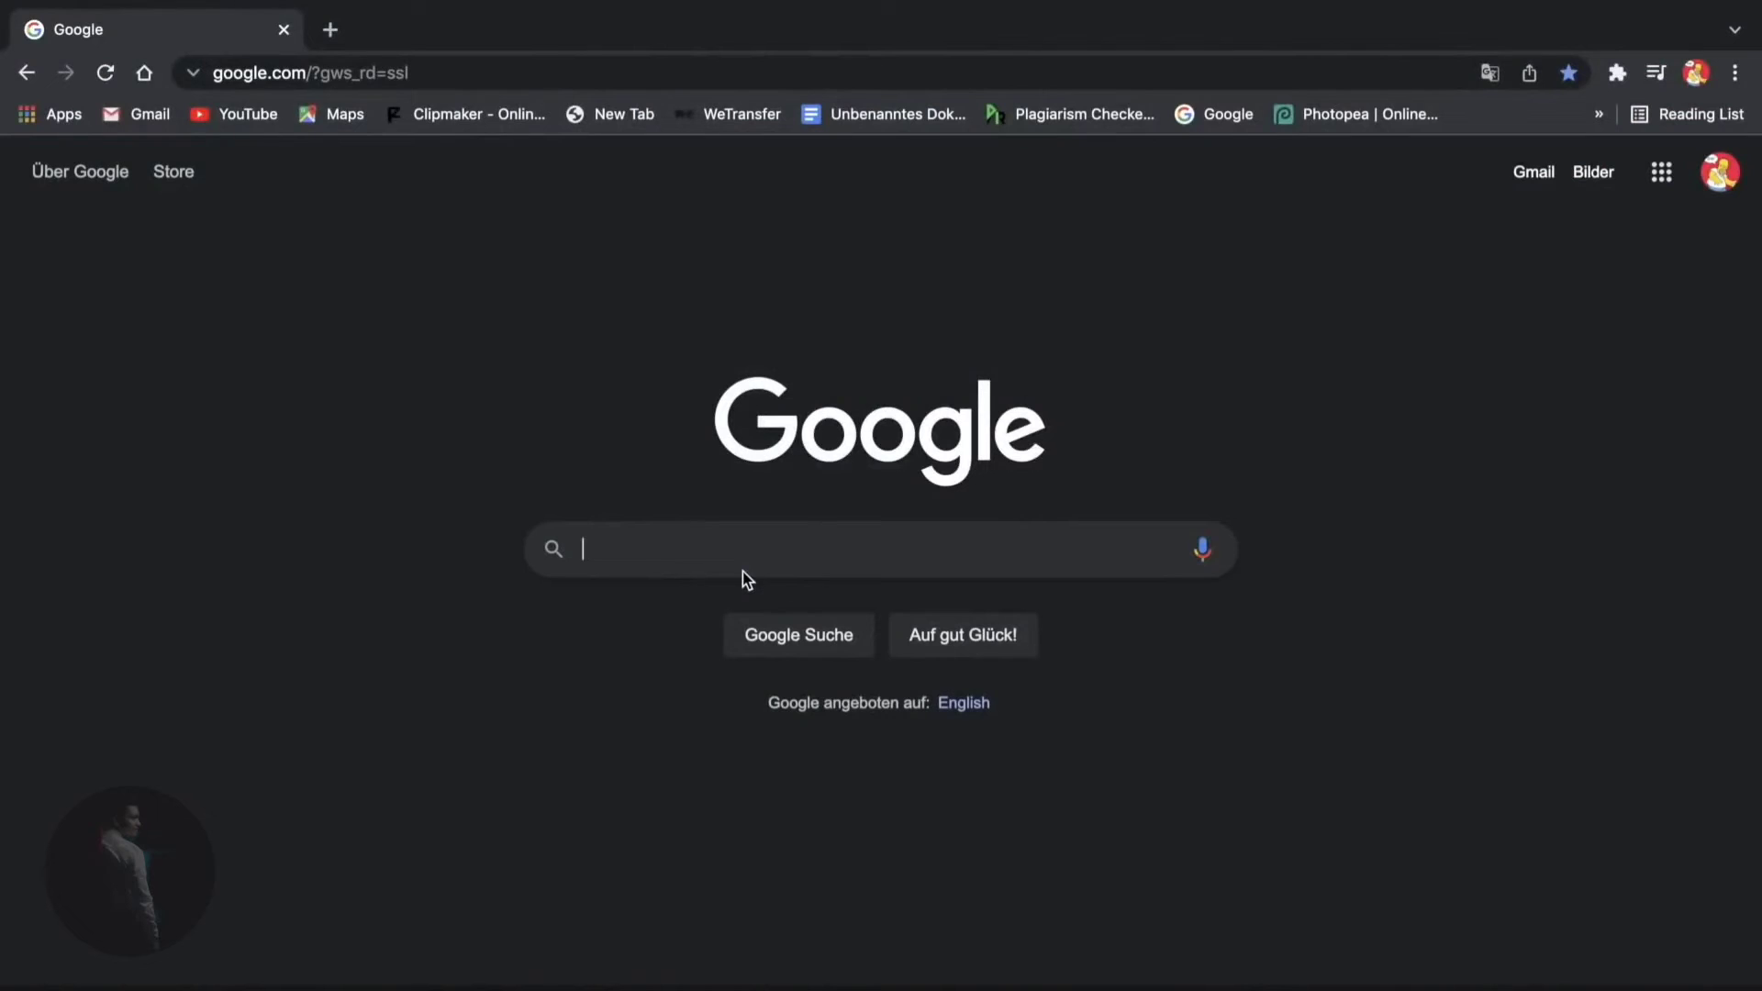
- Search Google for 'video to gif' and open Adobe Creative Cloud Express's Free Video to GIF Converter
type("m")
key("BackSpace")
type("vi")
left_click(684, 608)
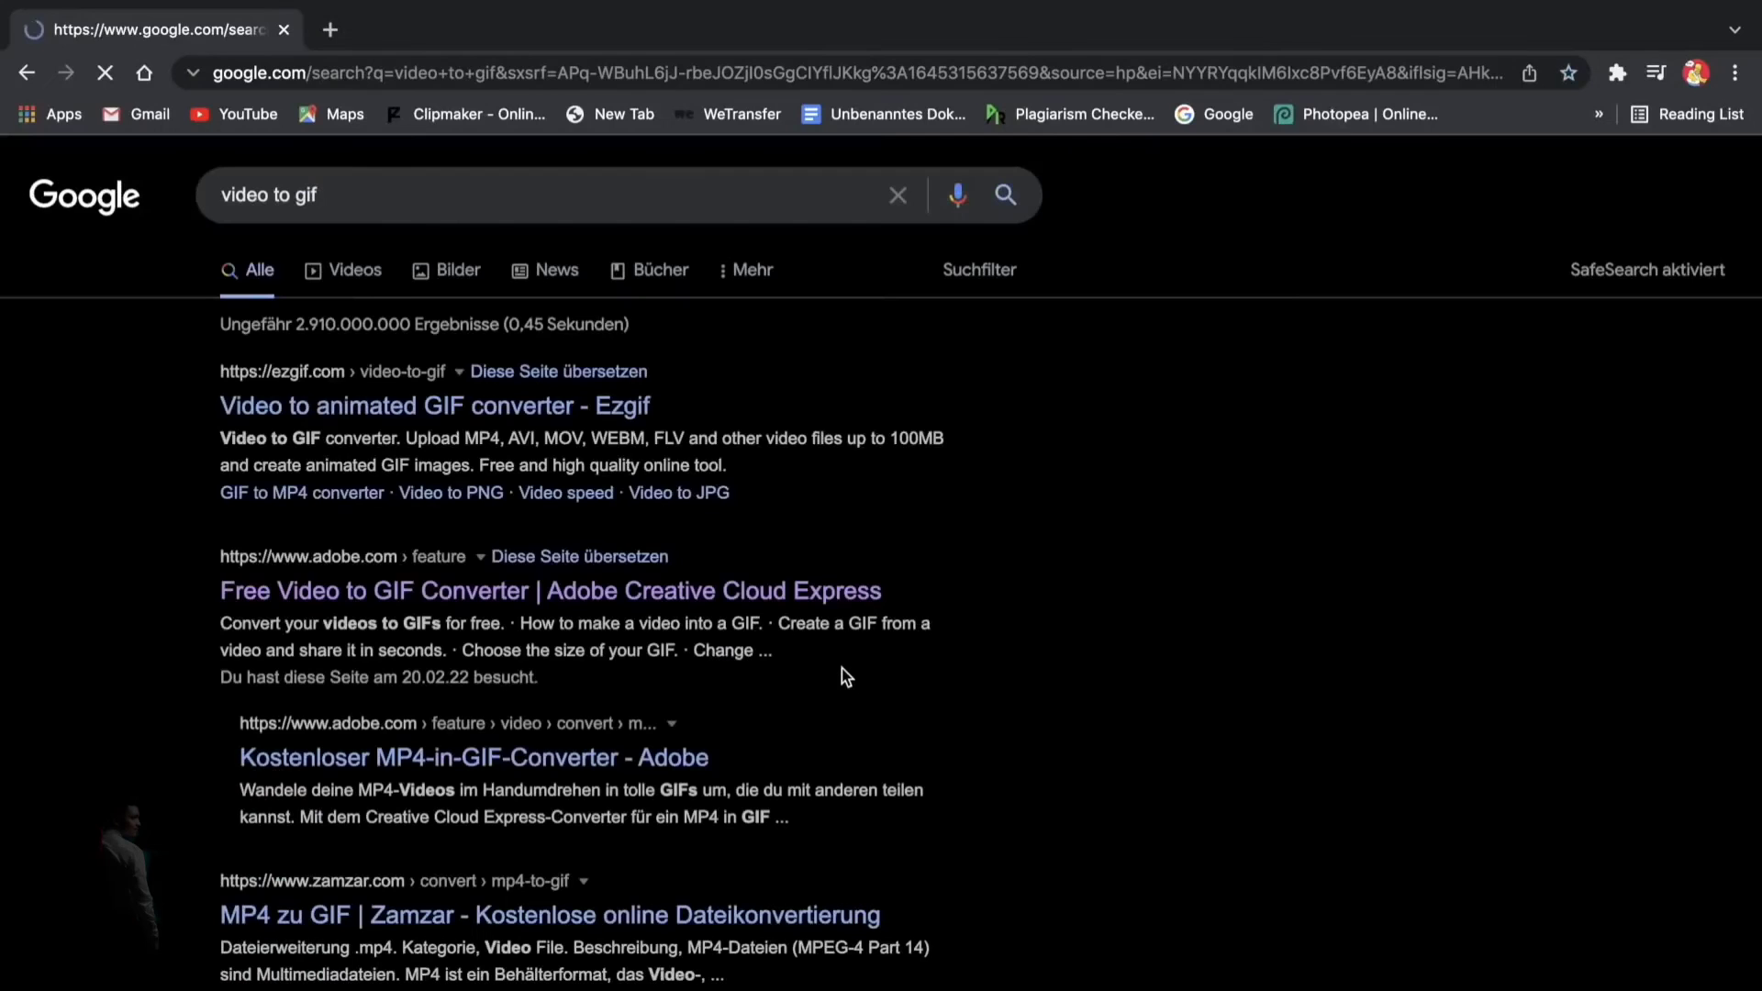
scroll(937, 547, "down", 1)
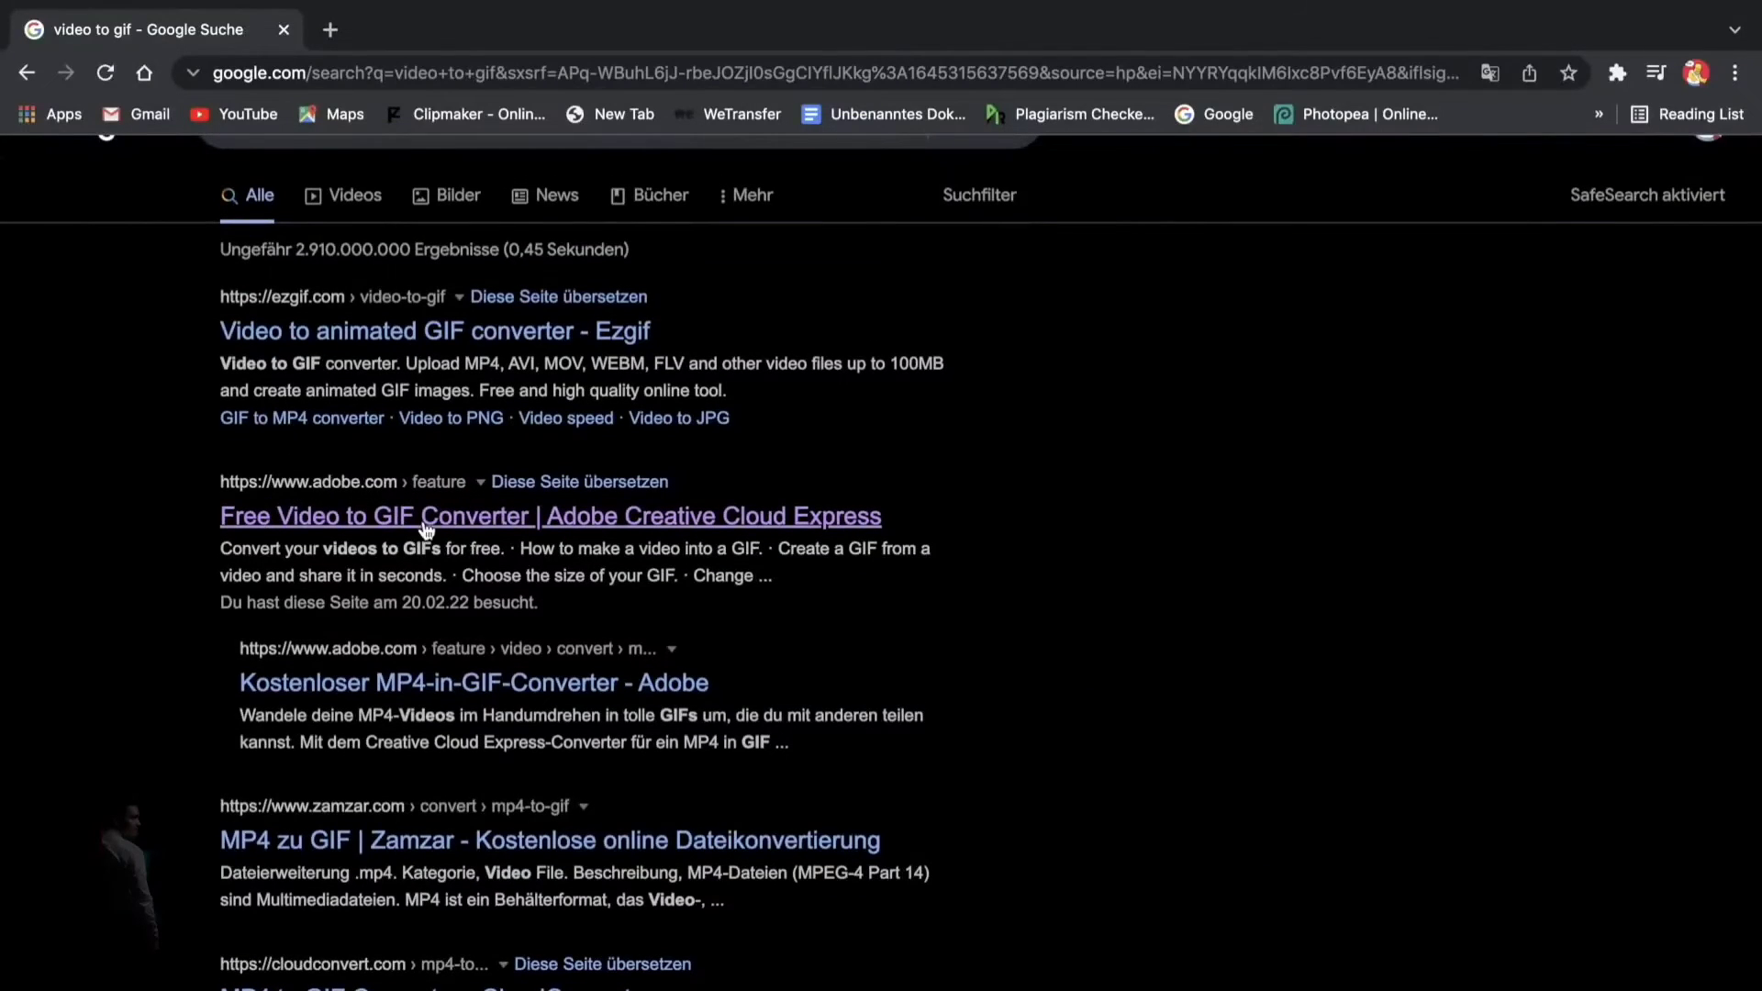
left_click(426, 519)
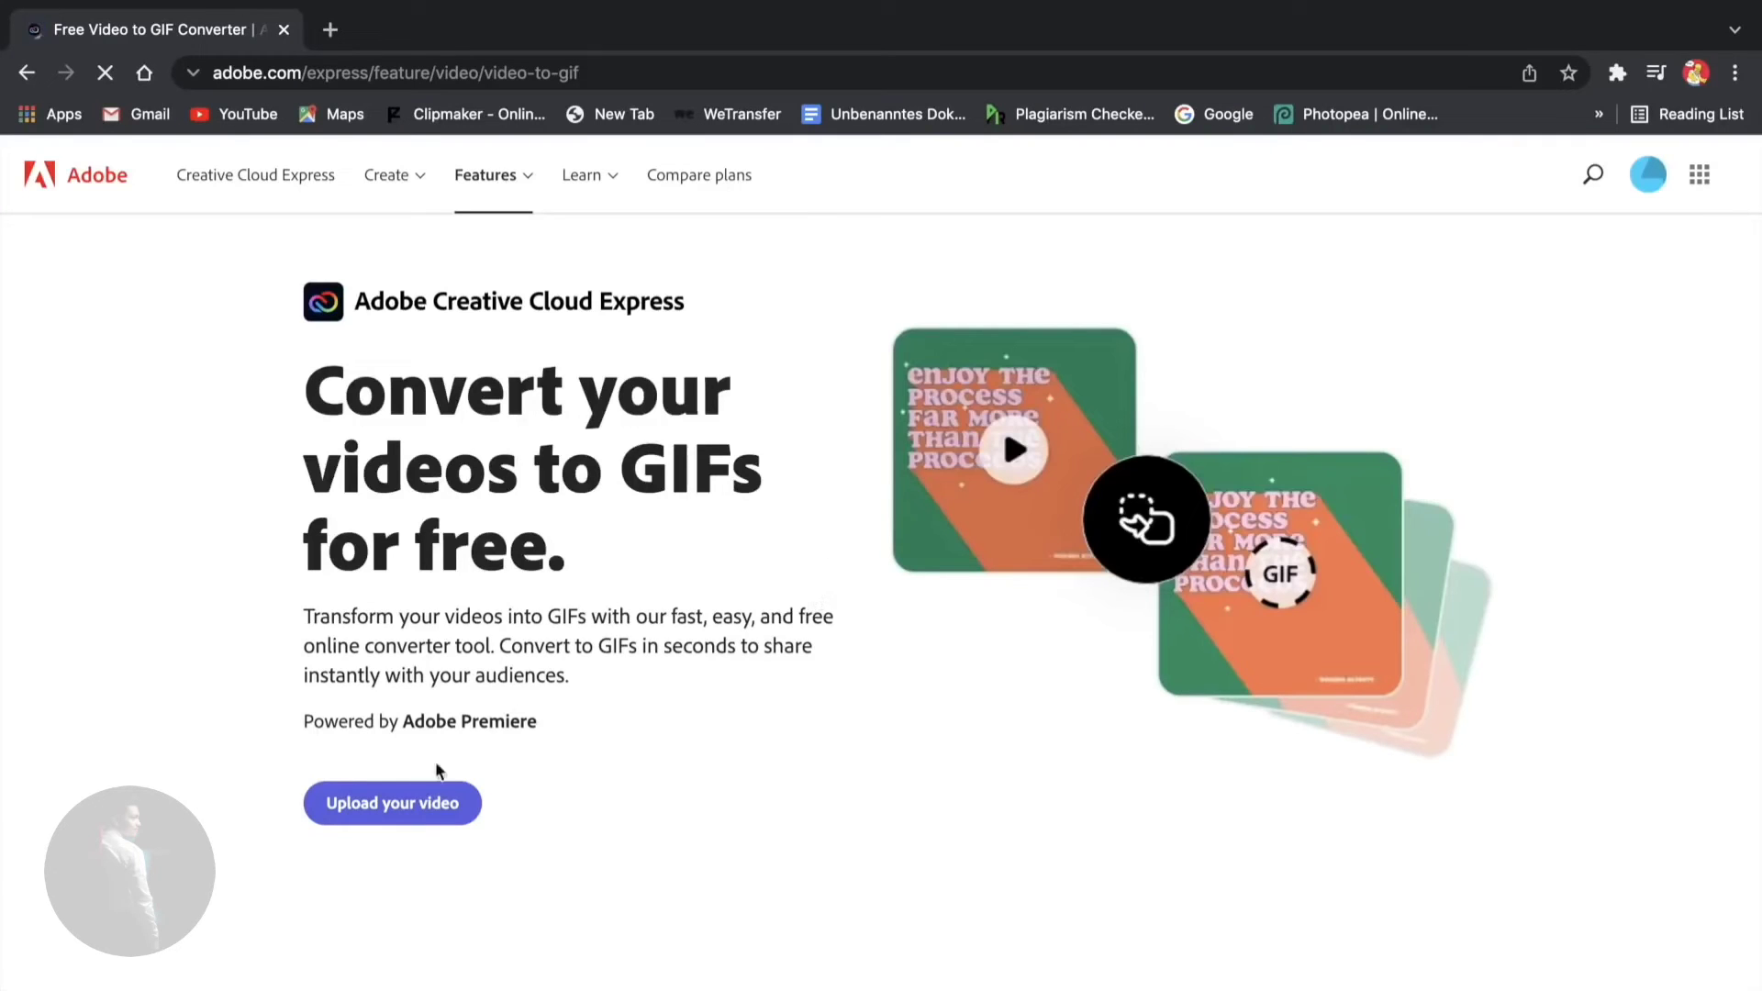
- Upload 0001-0071.mp4 from the desktop into Adobe's convert-to-GIF tool
left_click(390, 812)
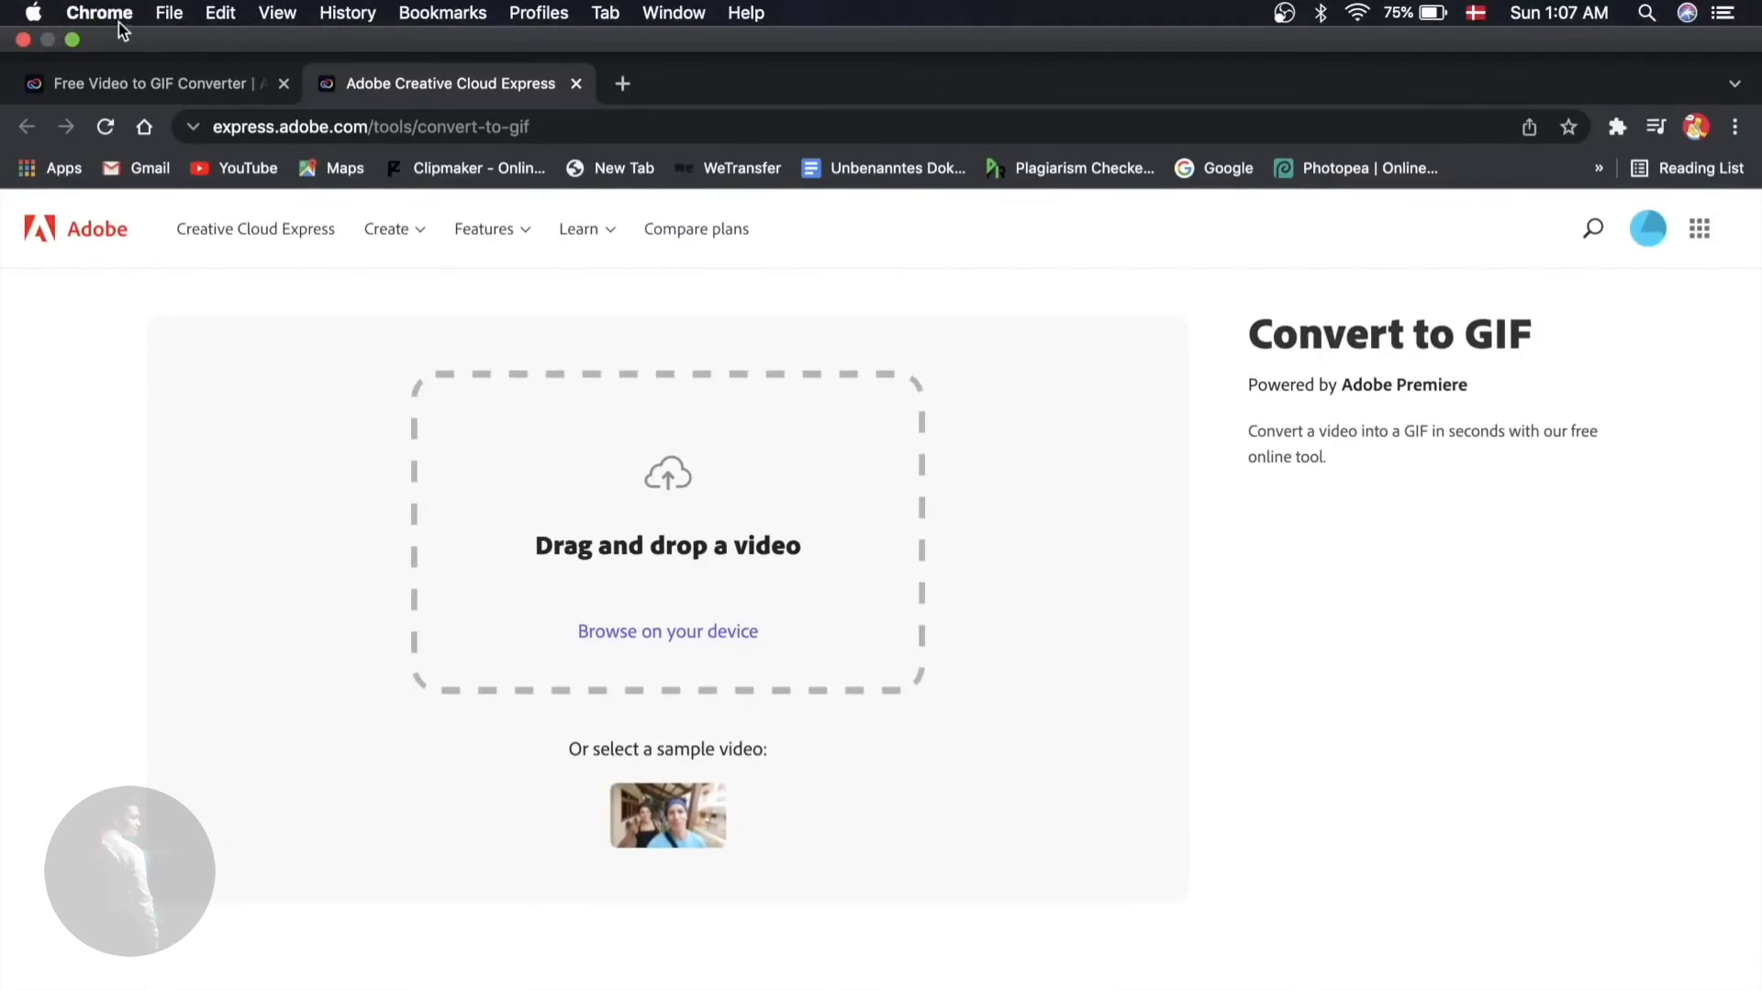
left_click(70, 39)
left_click_drag(1235, 168, 1172, 57)
left_click_drag(1595, 262, 695, 429)
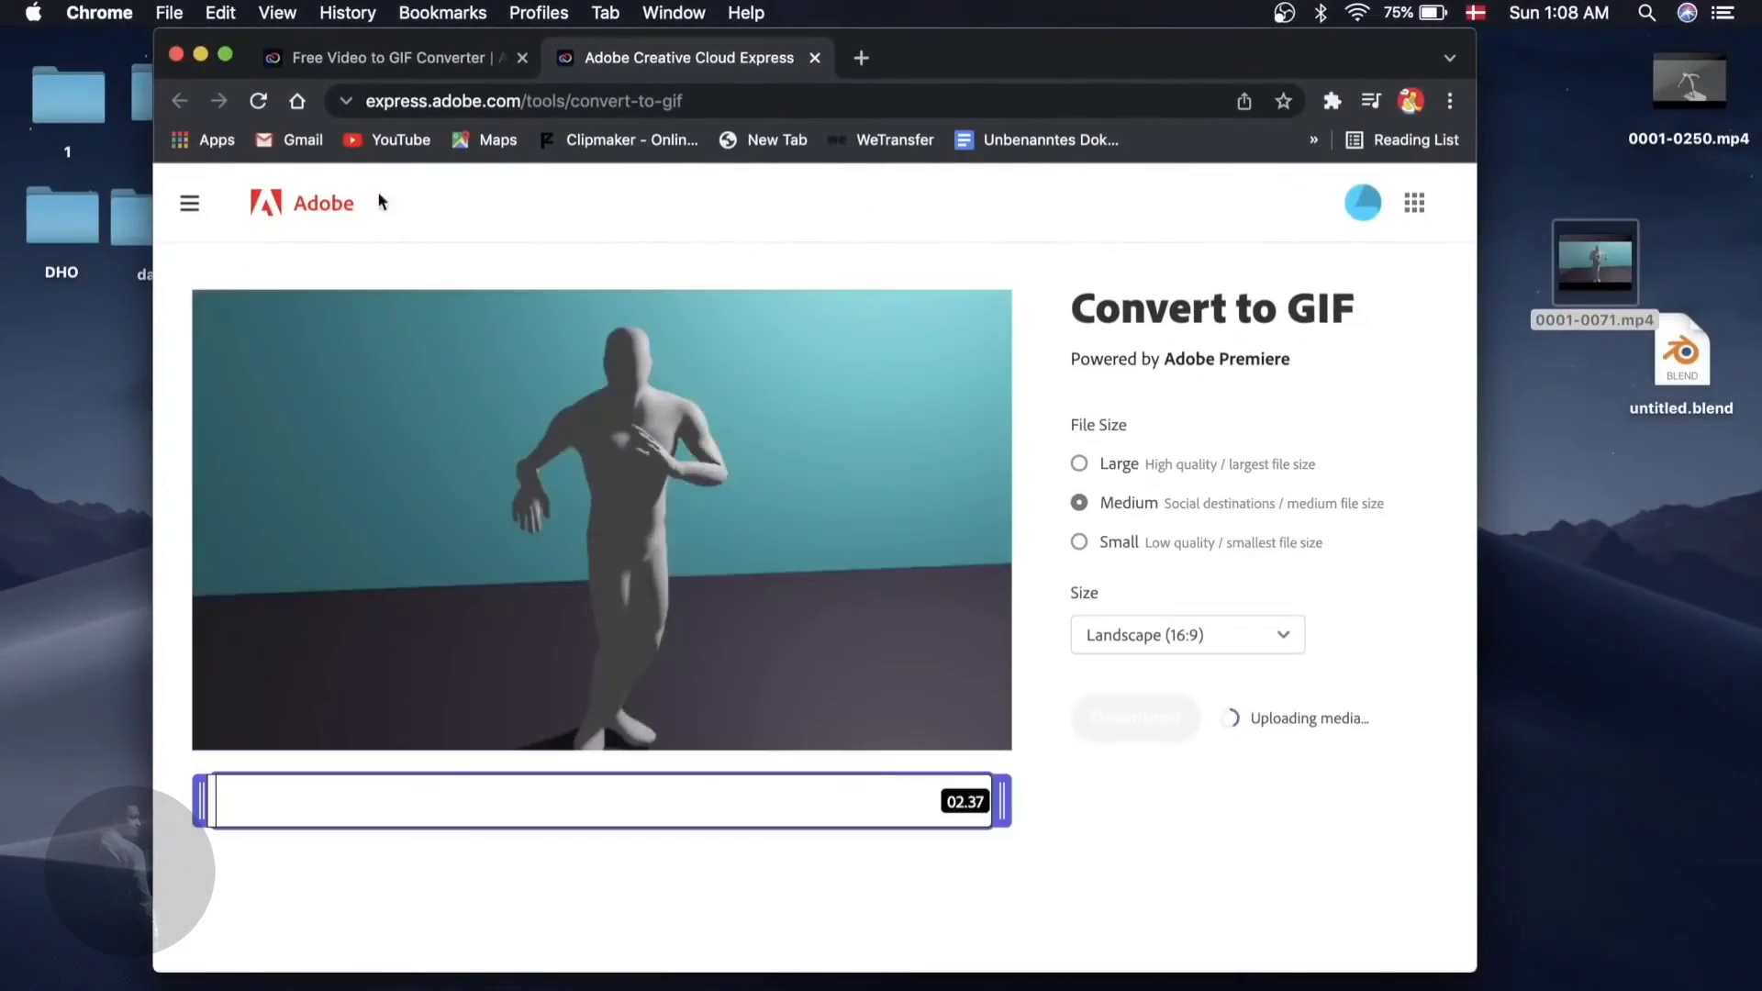
left_click(225, 55)
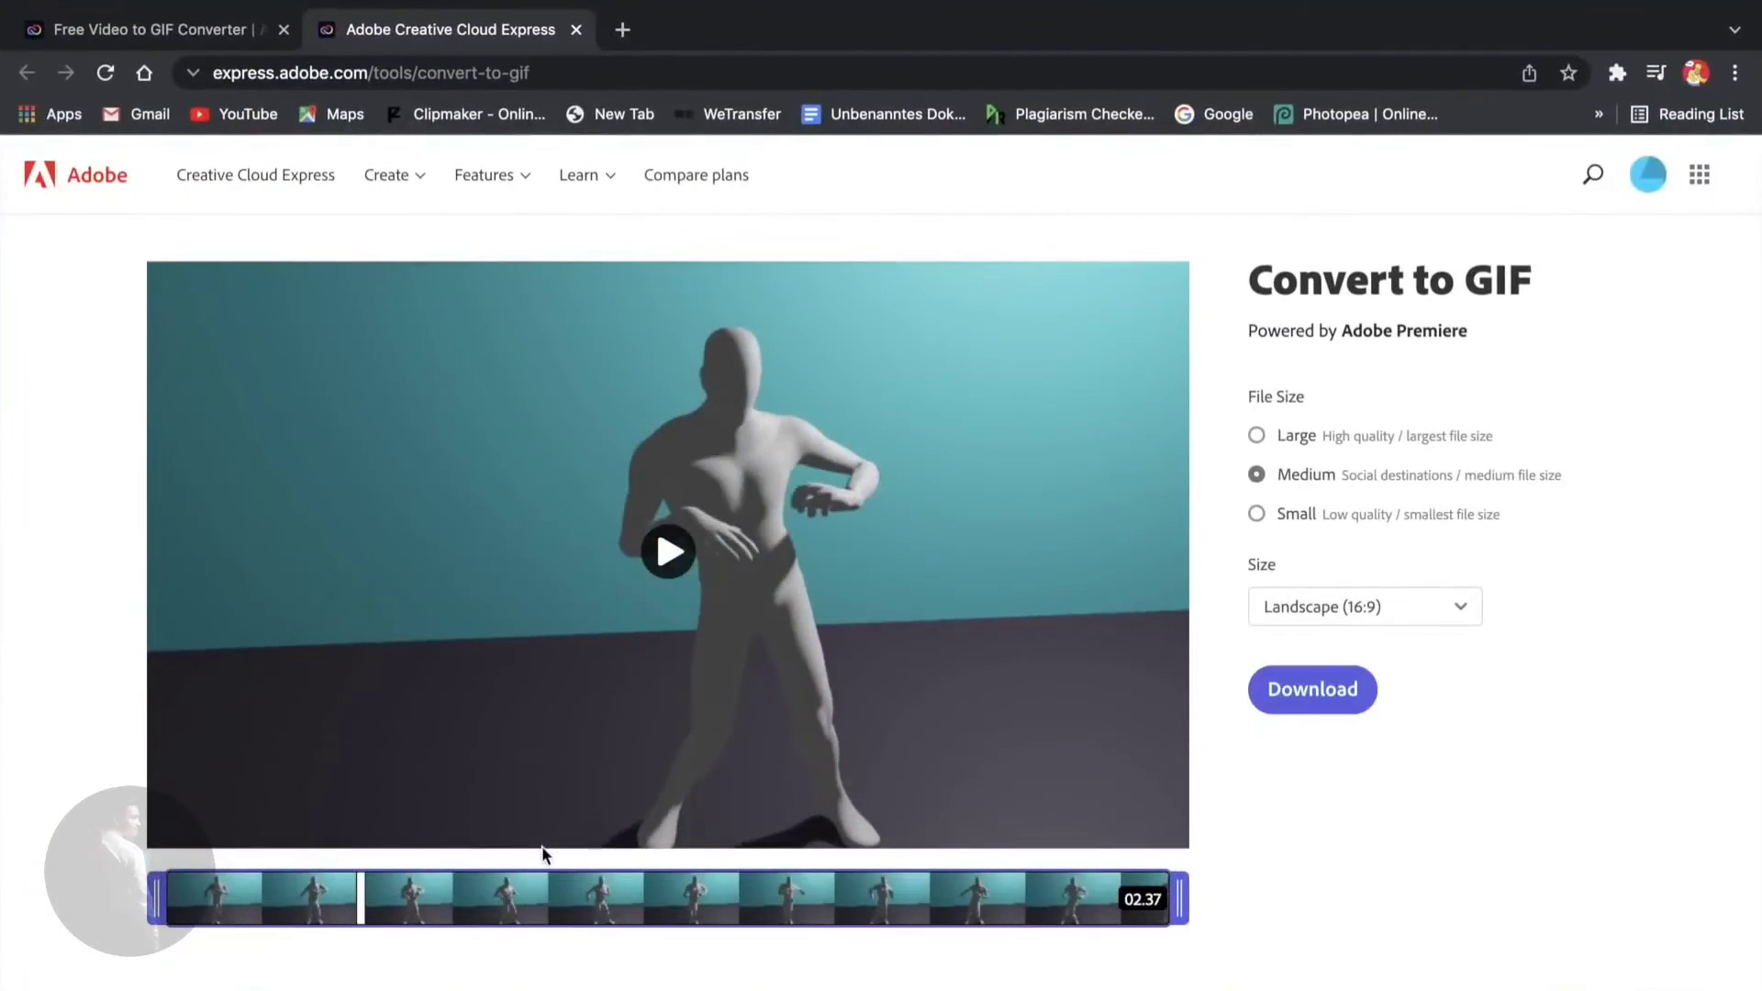
- Preview the clip, convert and download it as a GIF, and dismiss the confirmation
key("space")
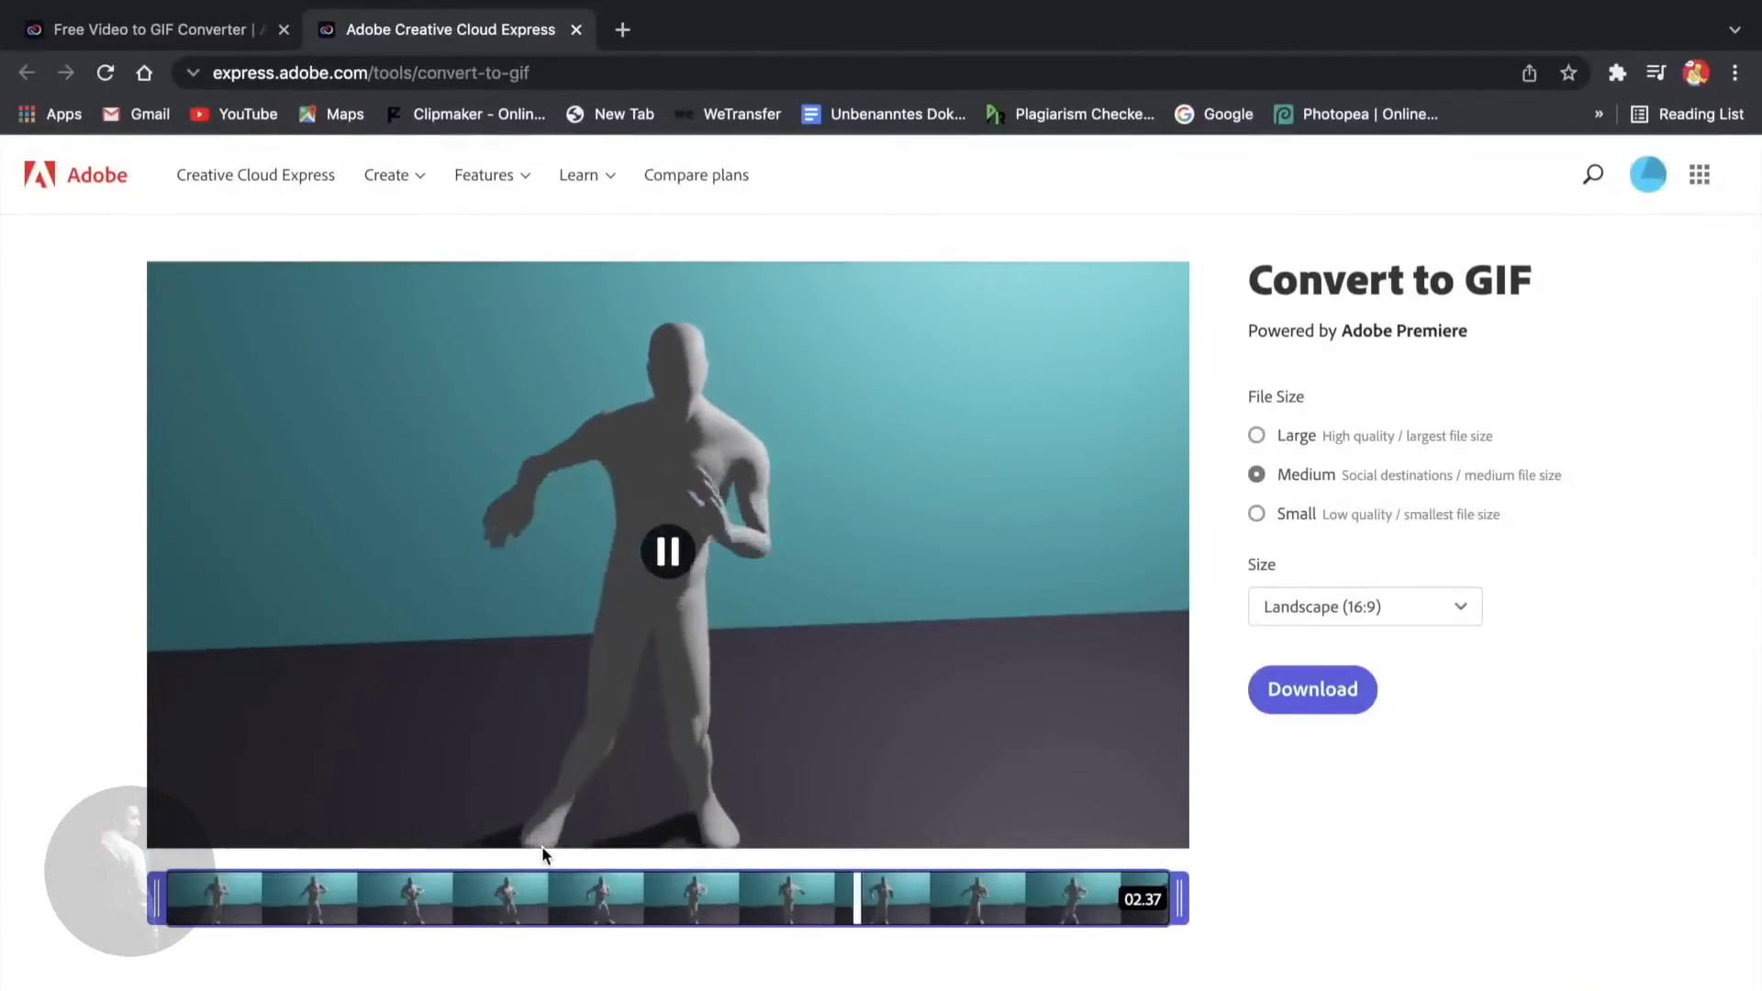
key("space")
key("space")
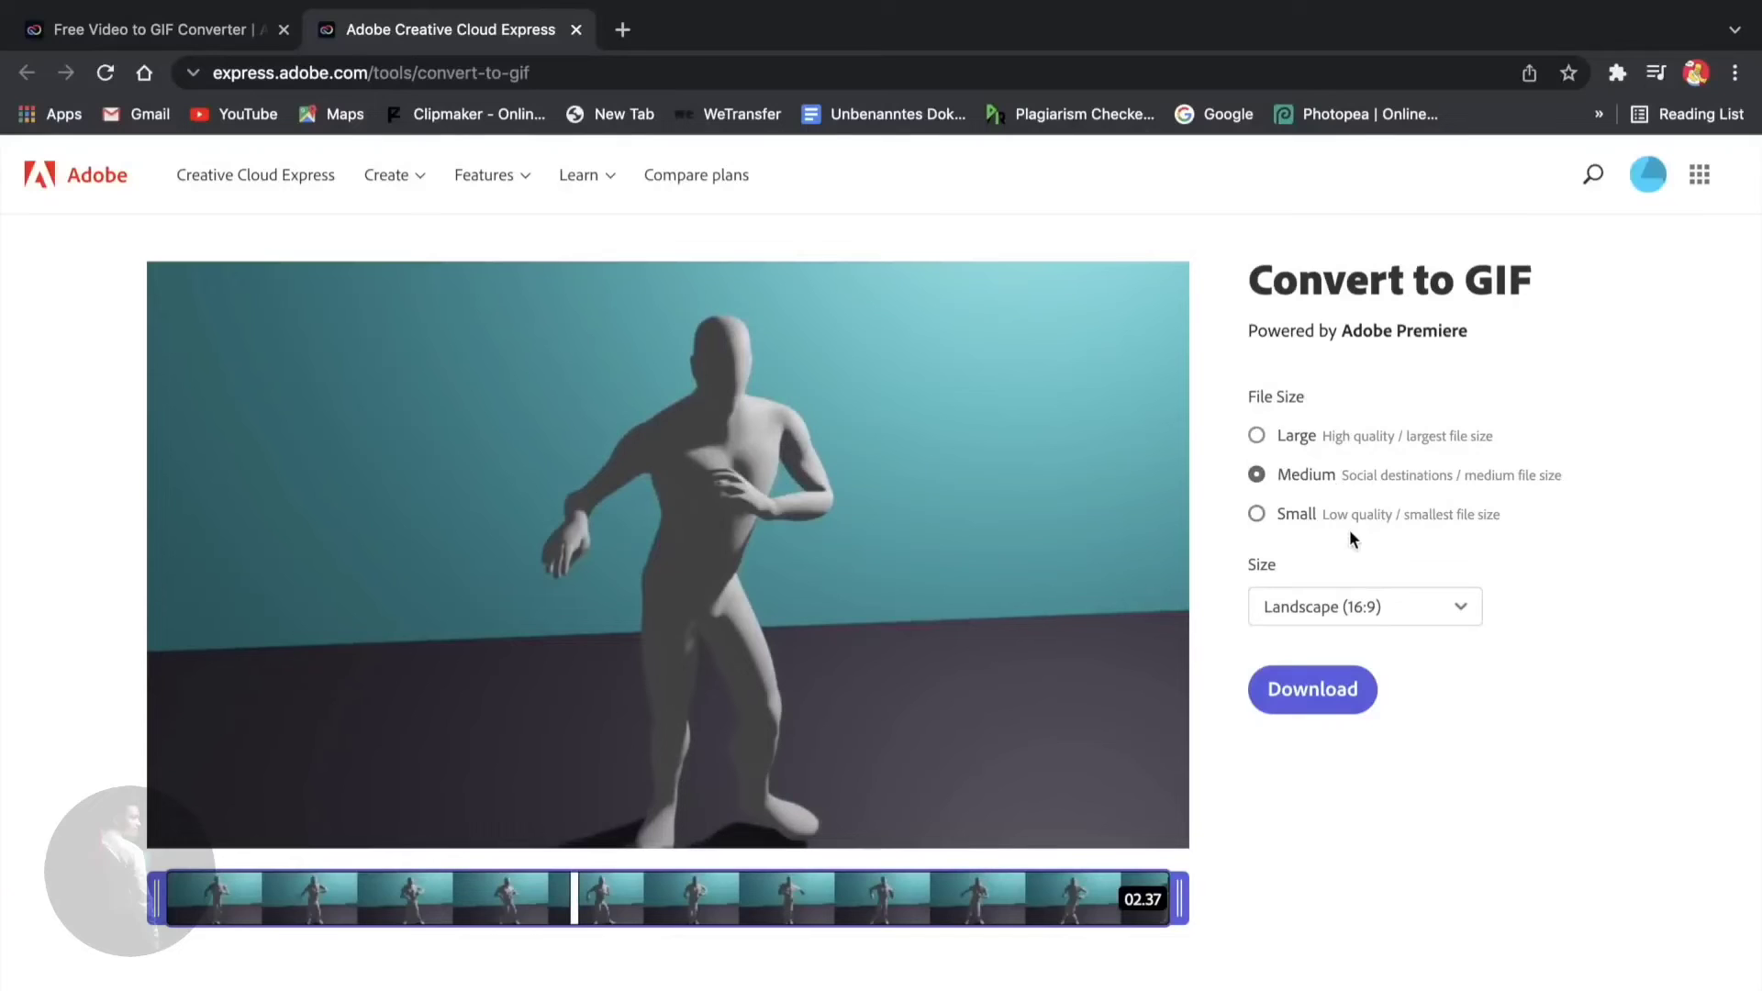
left_click(1320, 690)
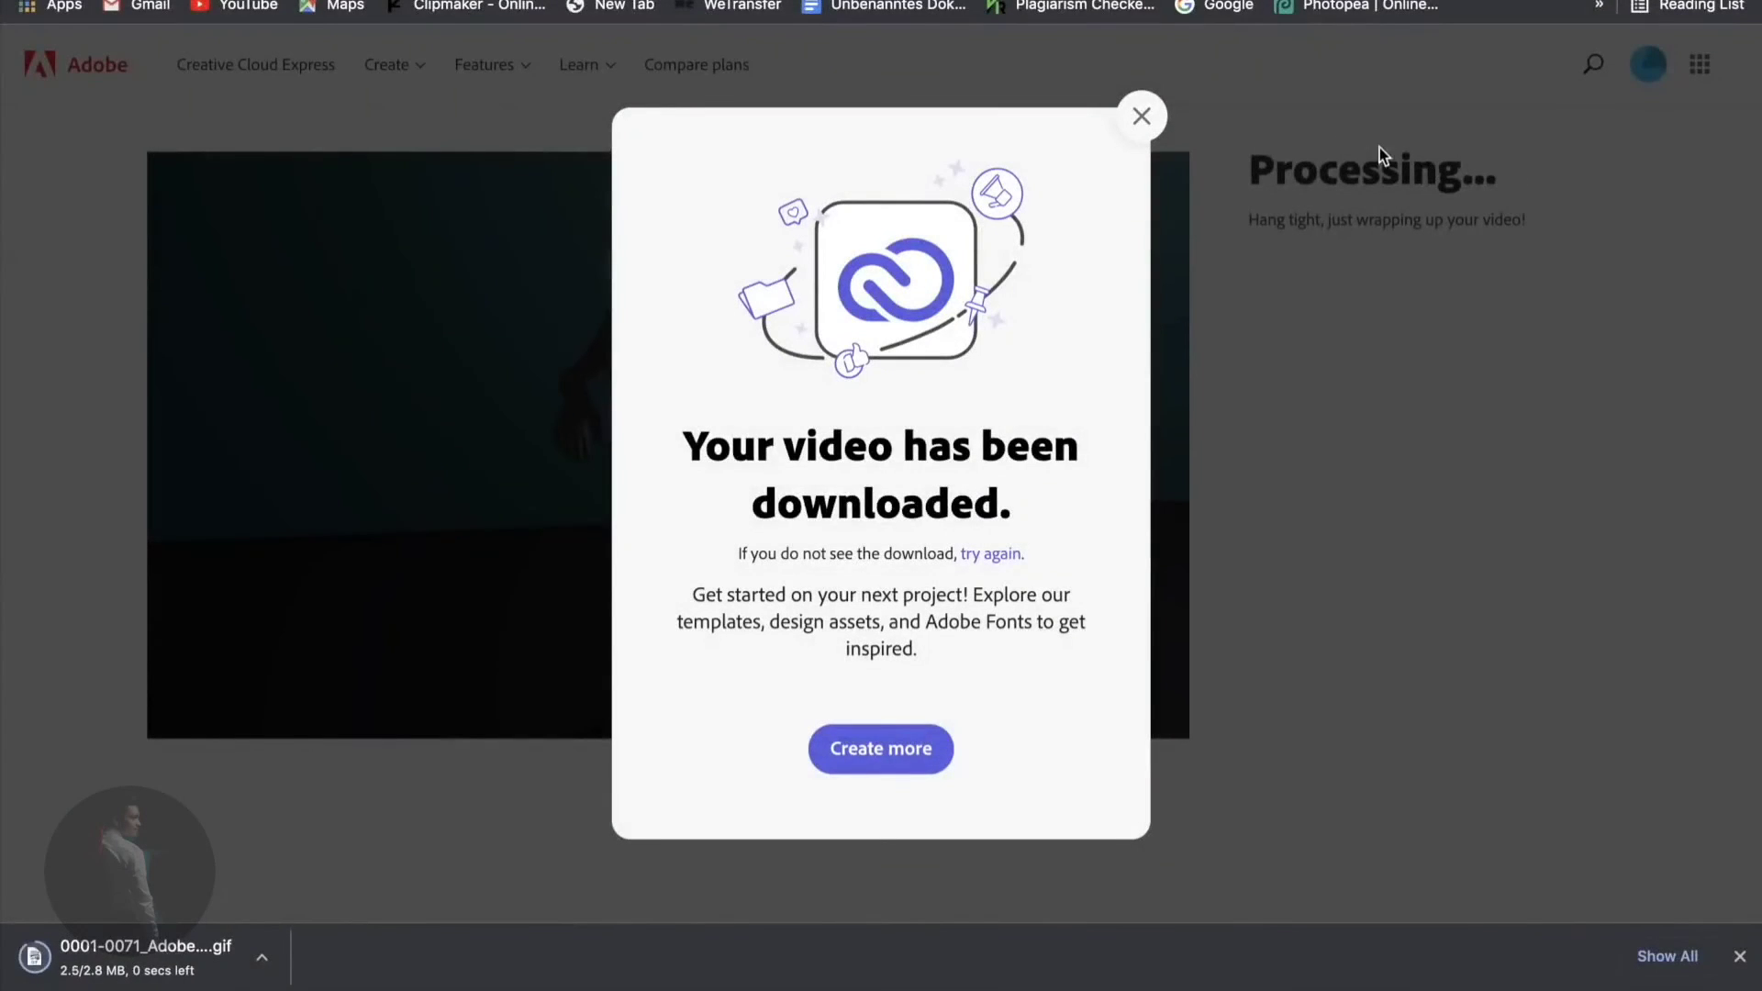
left_click(1139, 119)
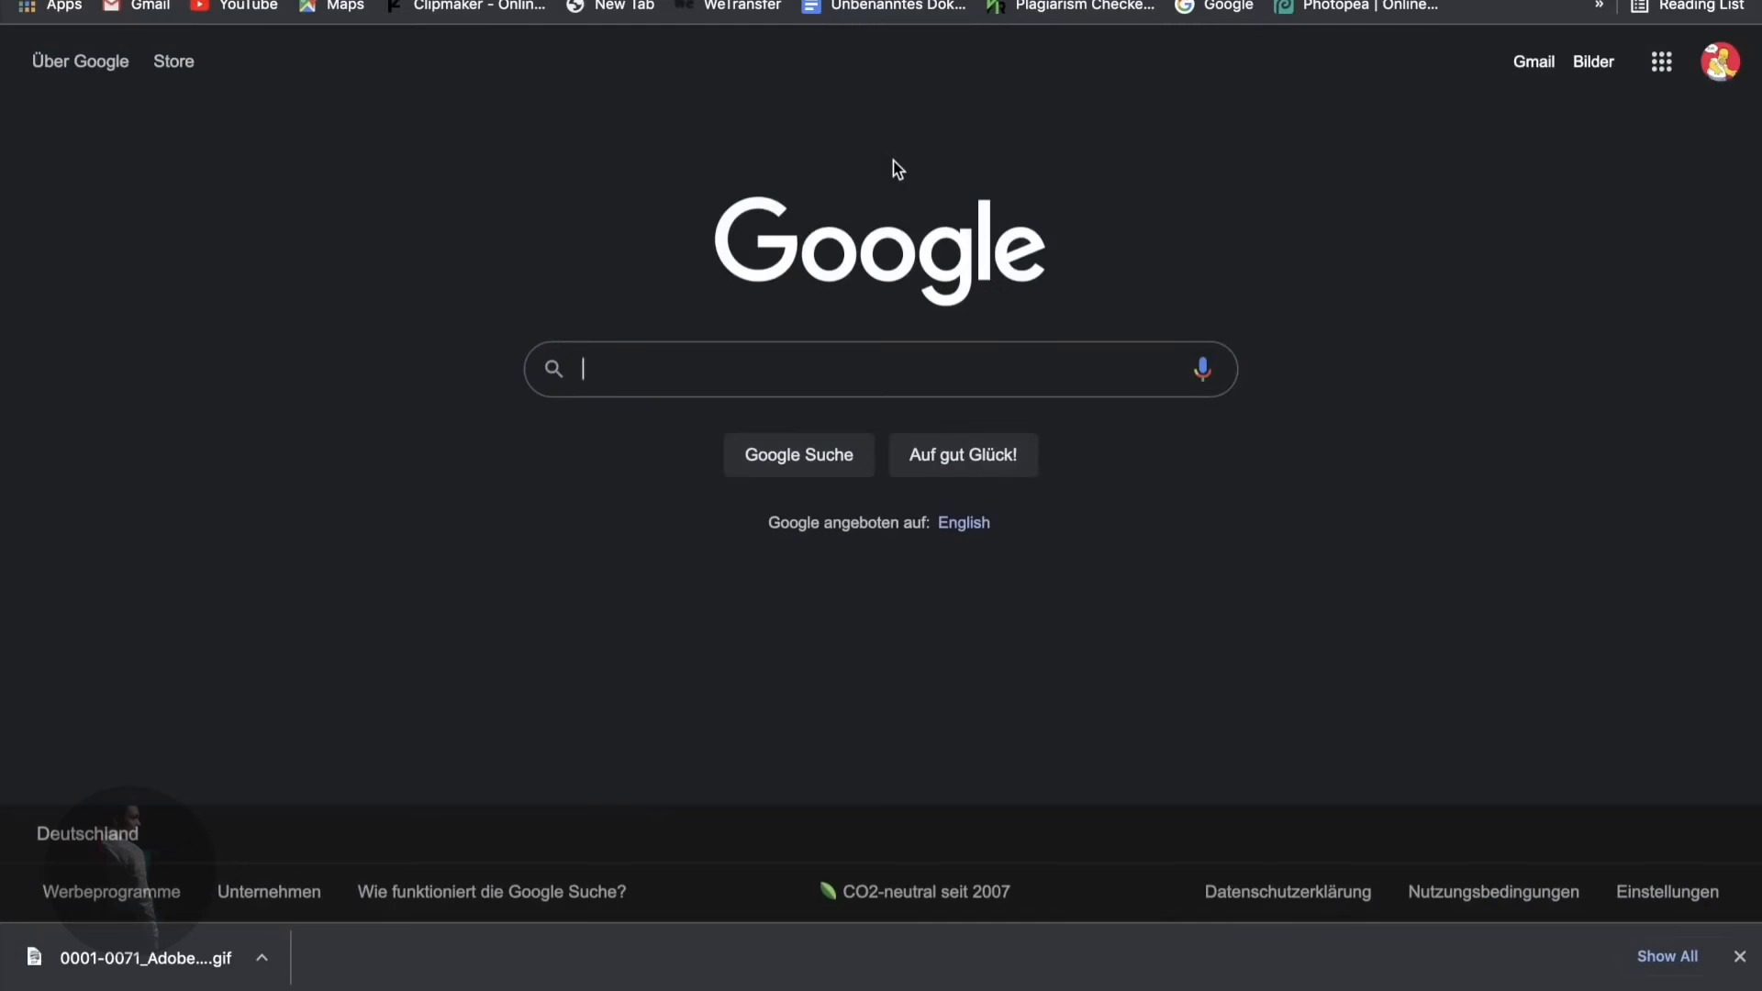
- Search Google for 'opensea' and open the OpenSea website
type("op")
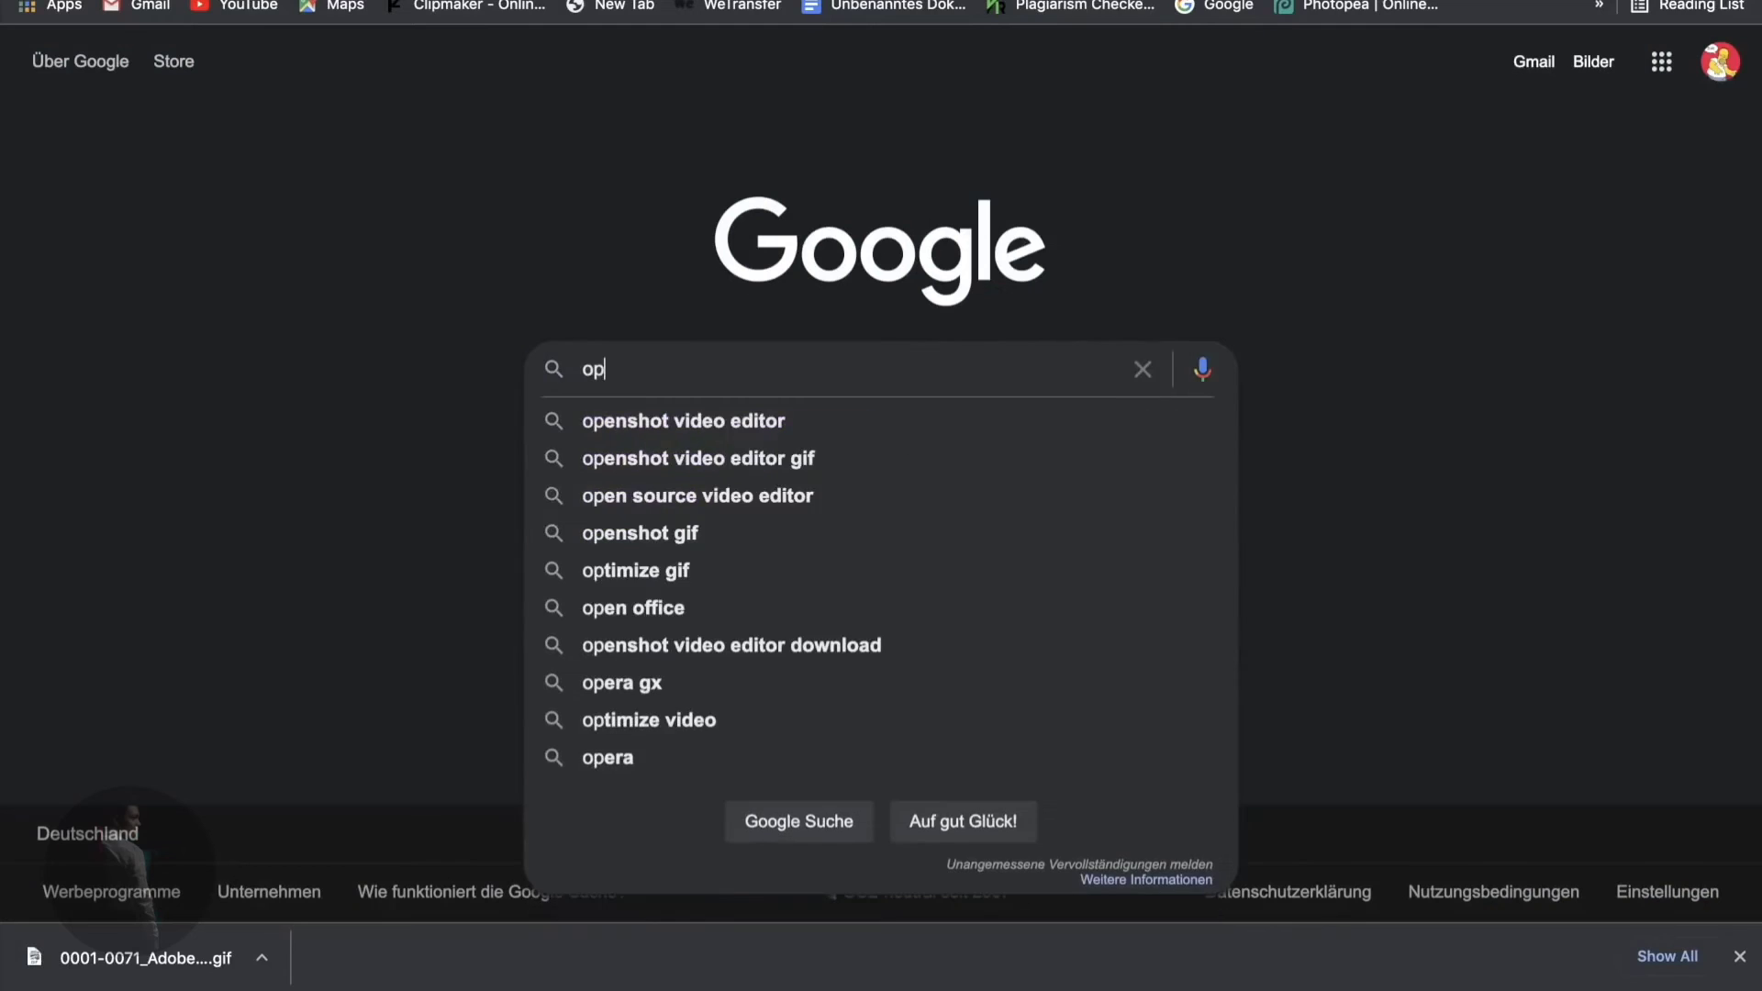
type("ensea")
key("Return")
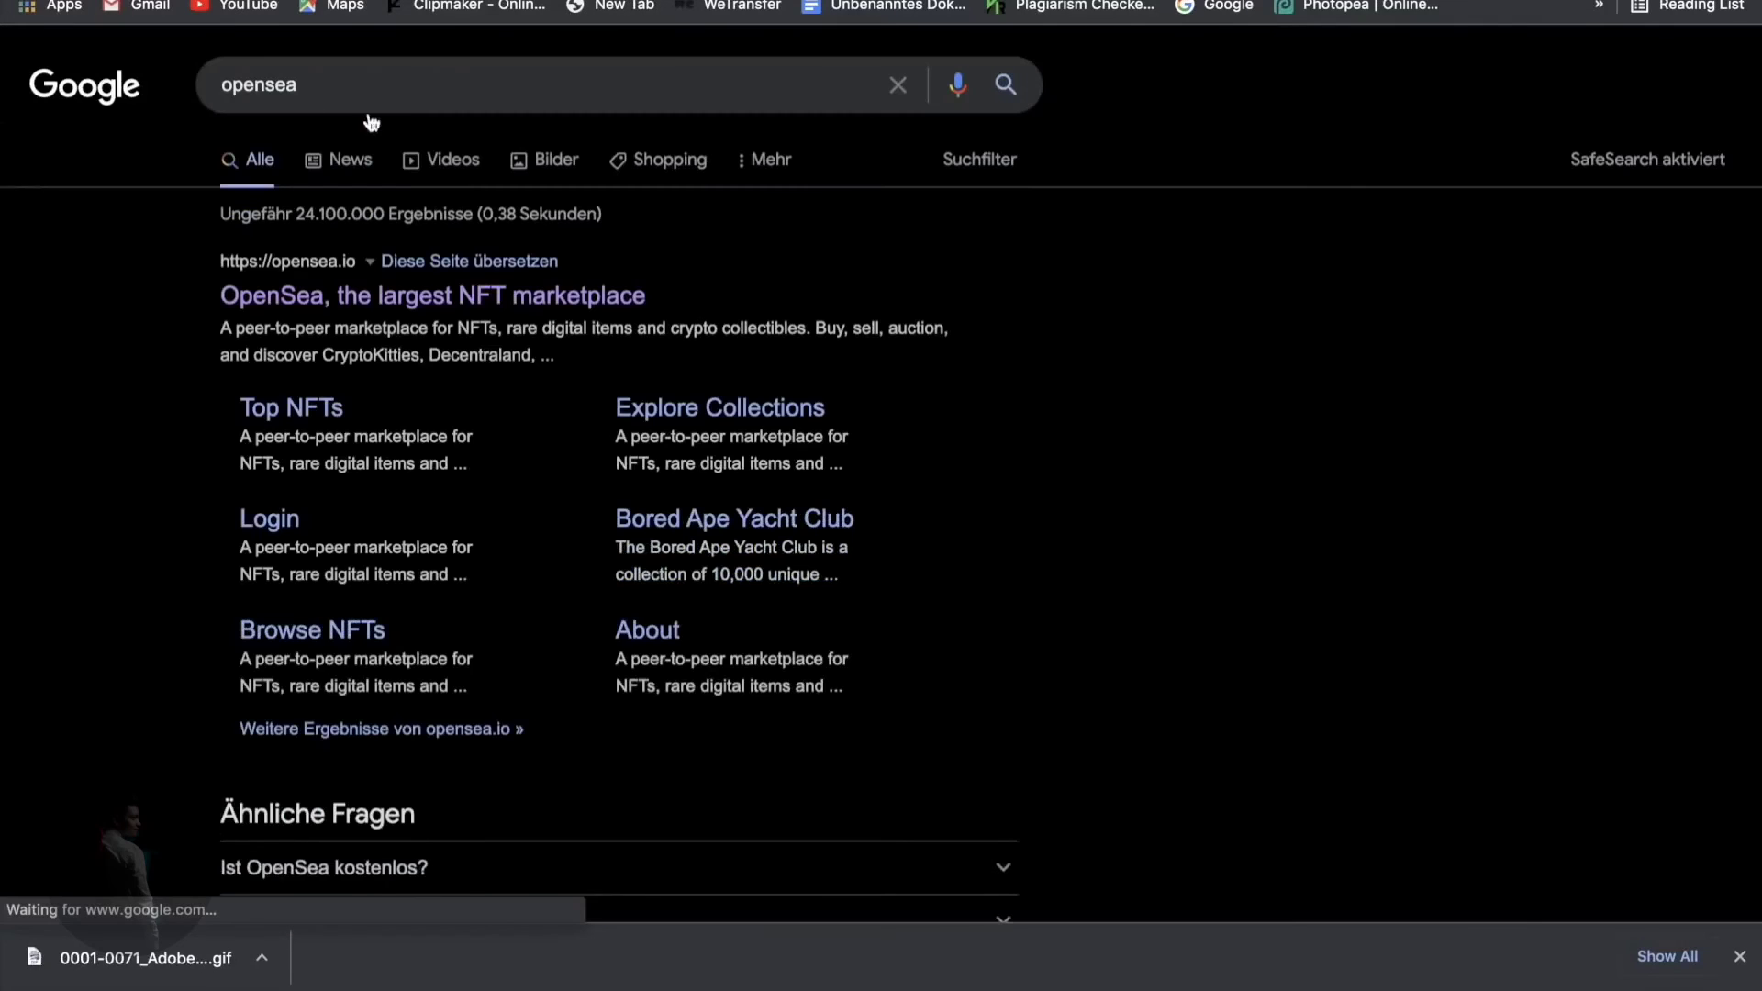
left_click(388, 295)
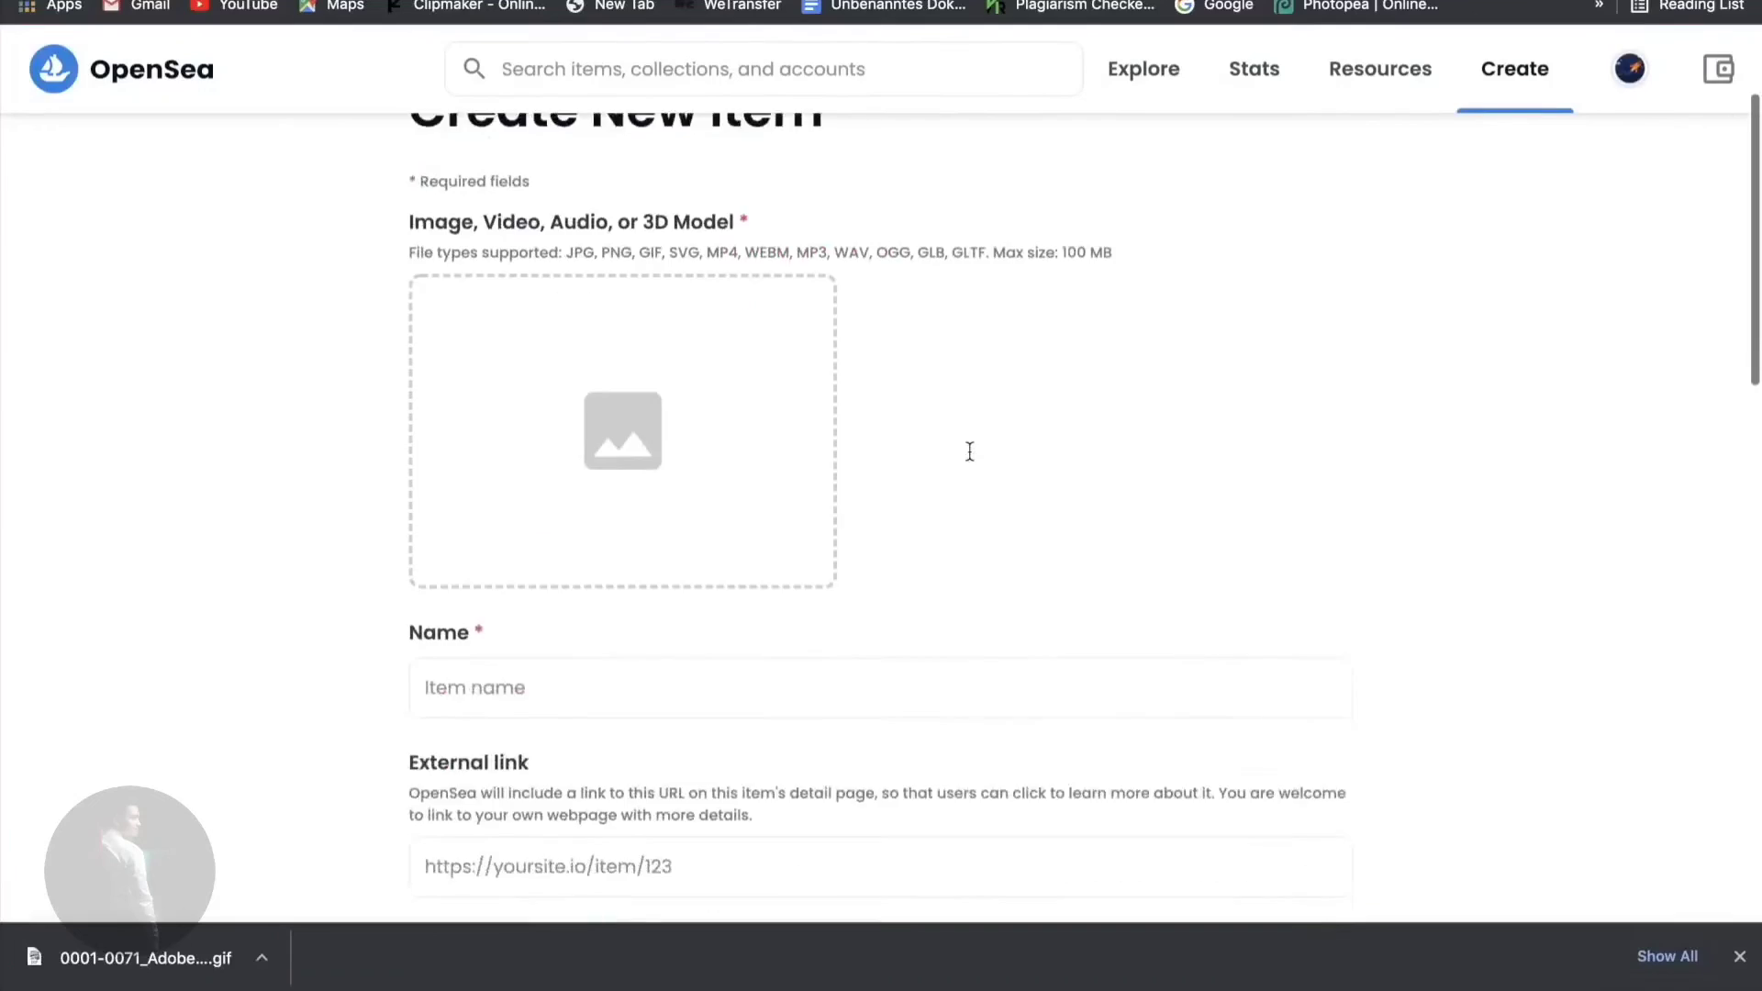
- Add the downloaded 0001-0071 GIF as the new item's media
scroll(969, 450, "down", 2)
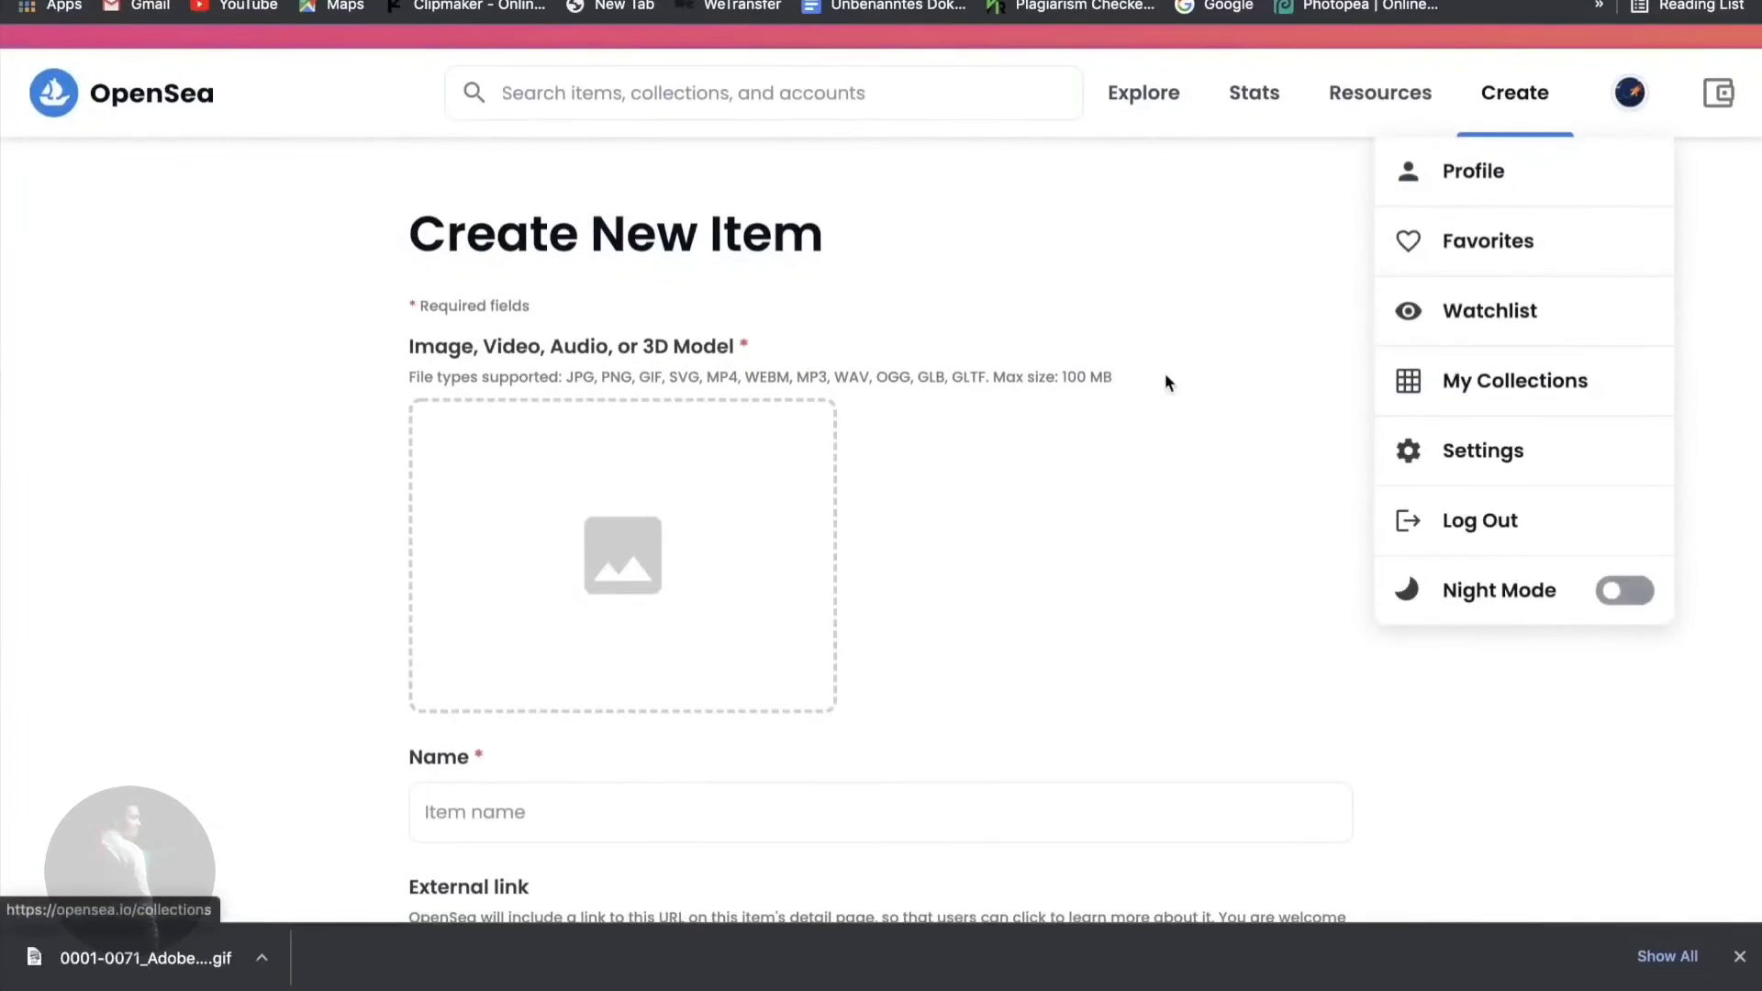
left_click(1223, 415)
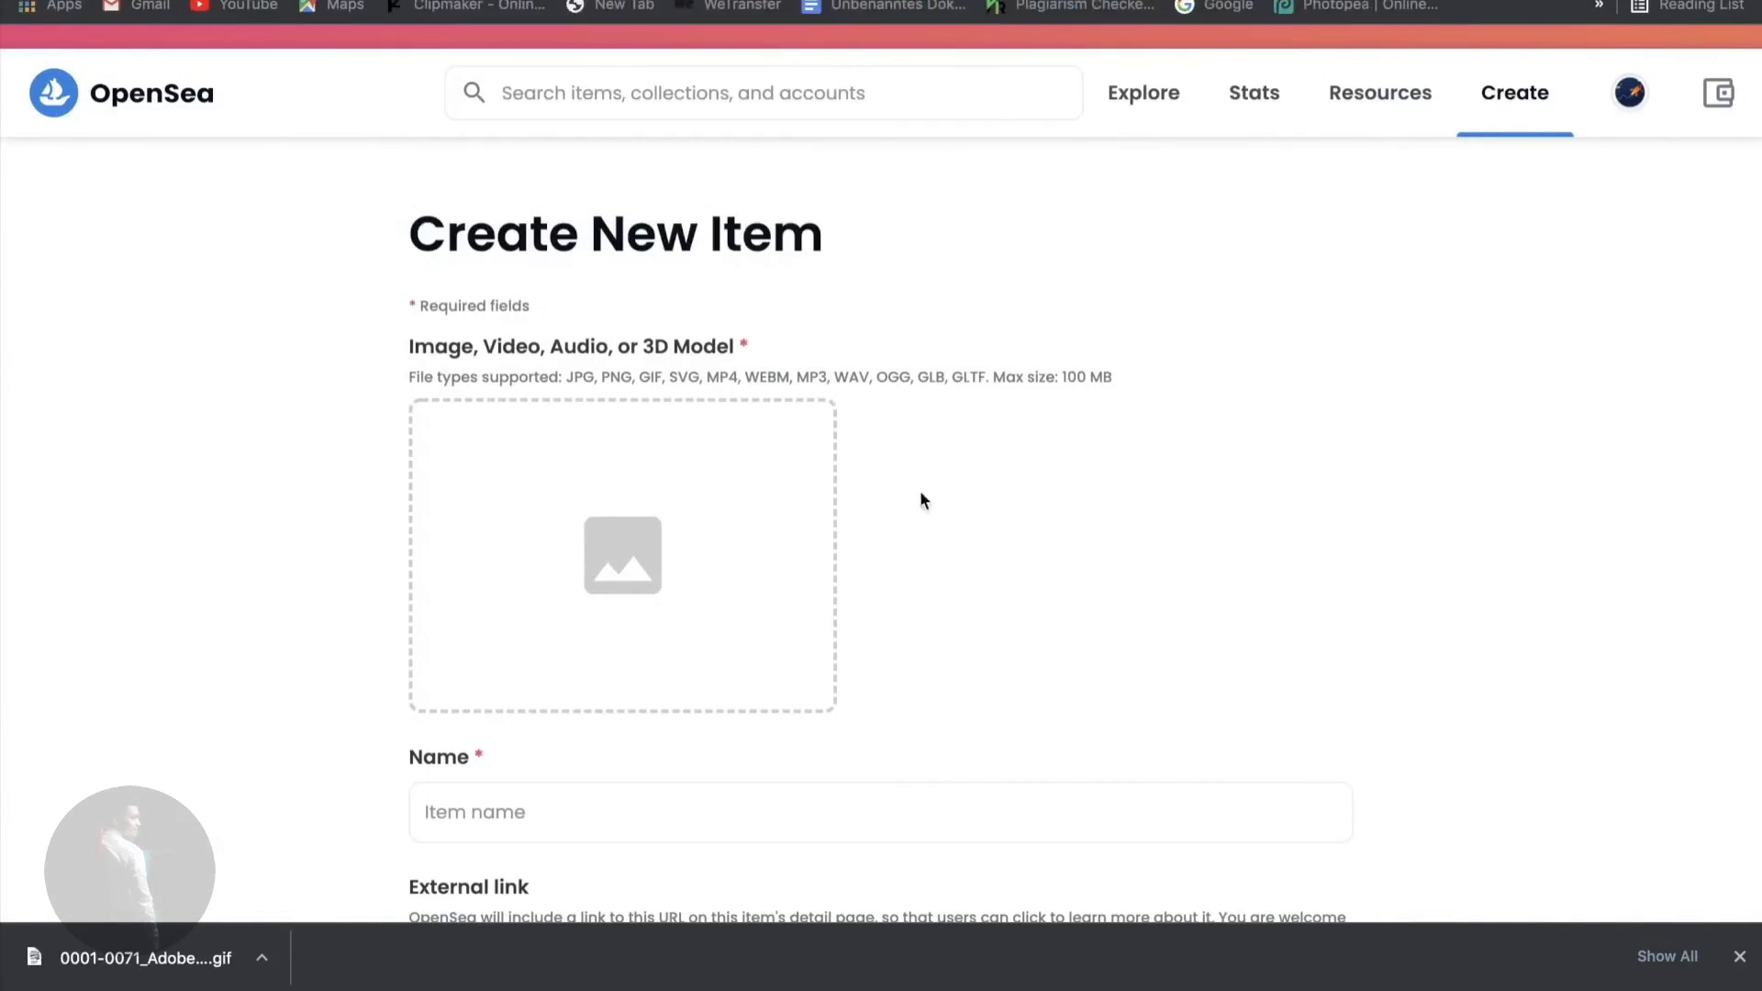
left_click_drag(137, 957, 640, 519)
scroll(998, 505, "down", 3)
scroll(998, 505, "up", 1)
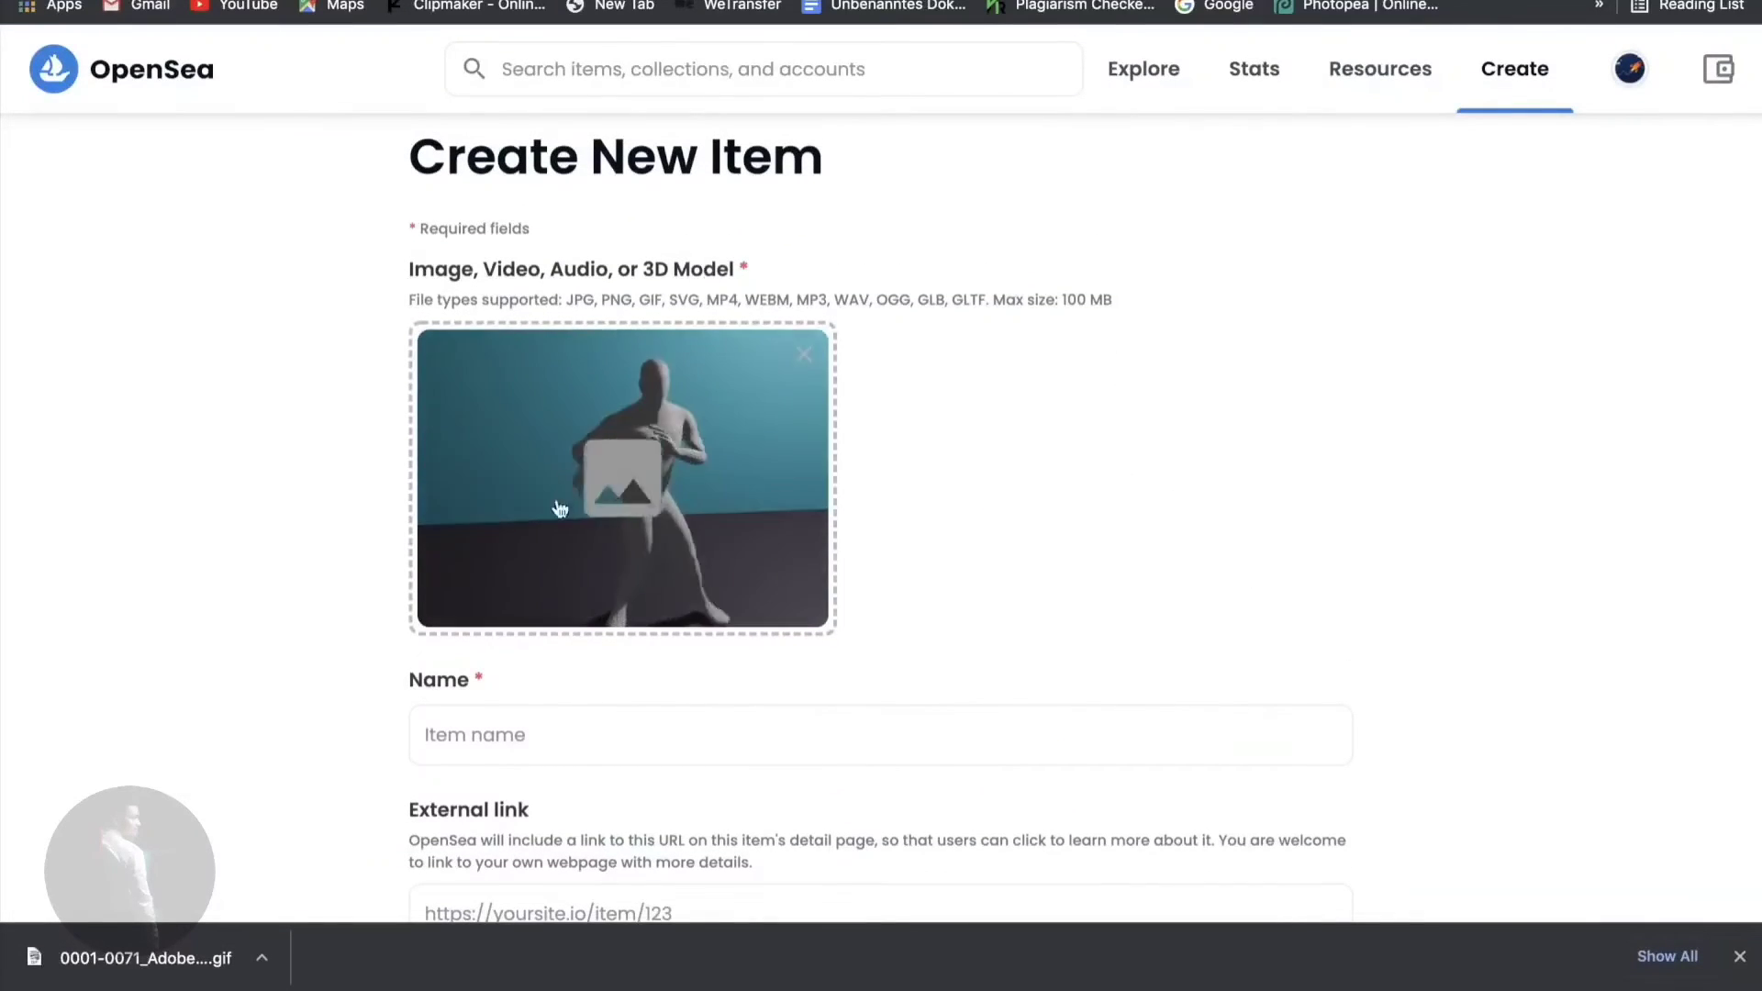
scroll(1250, 628, "down", 2)
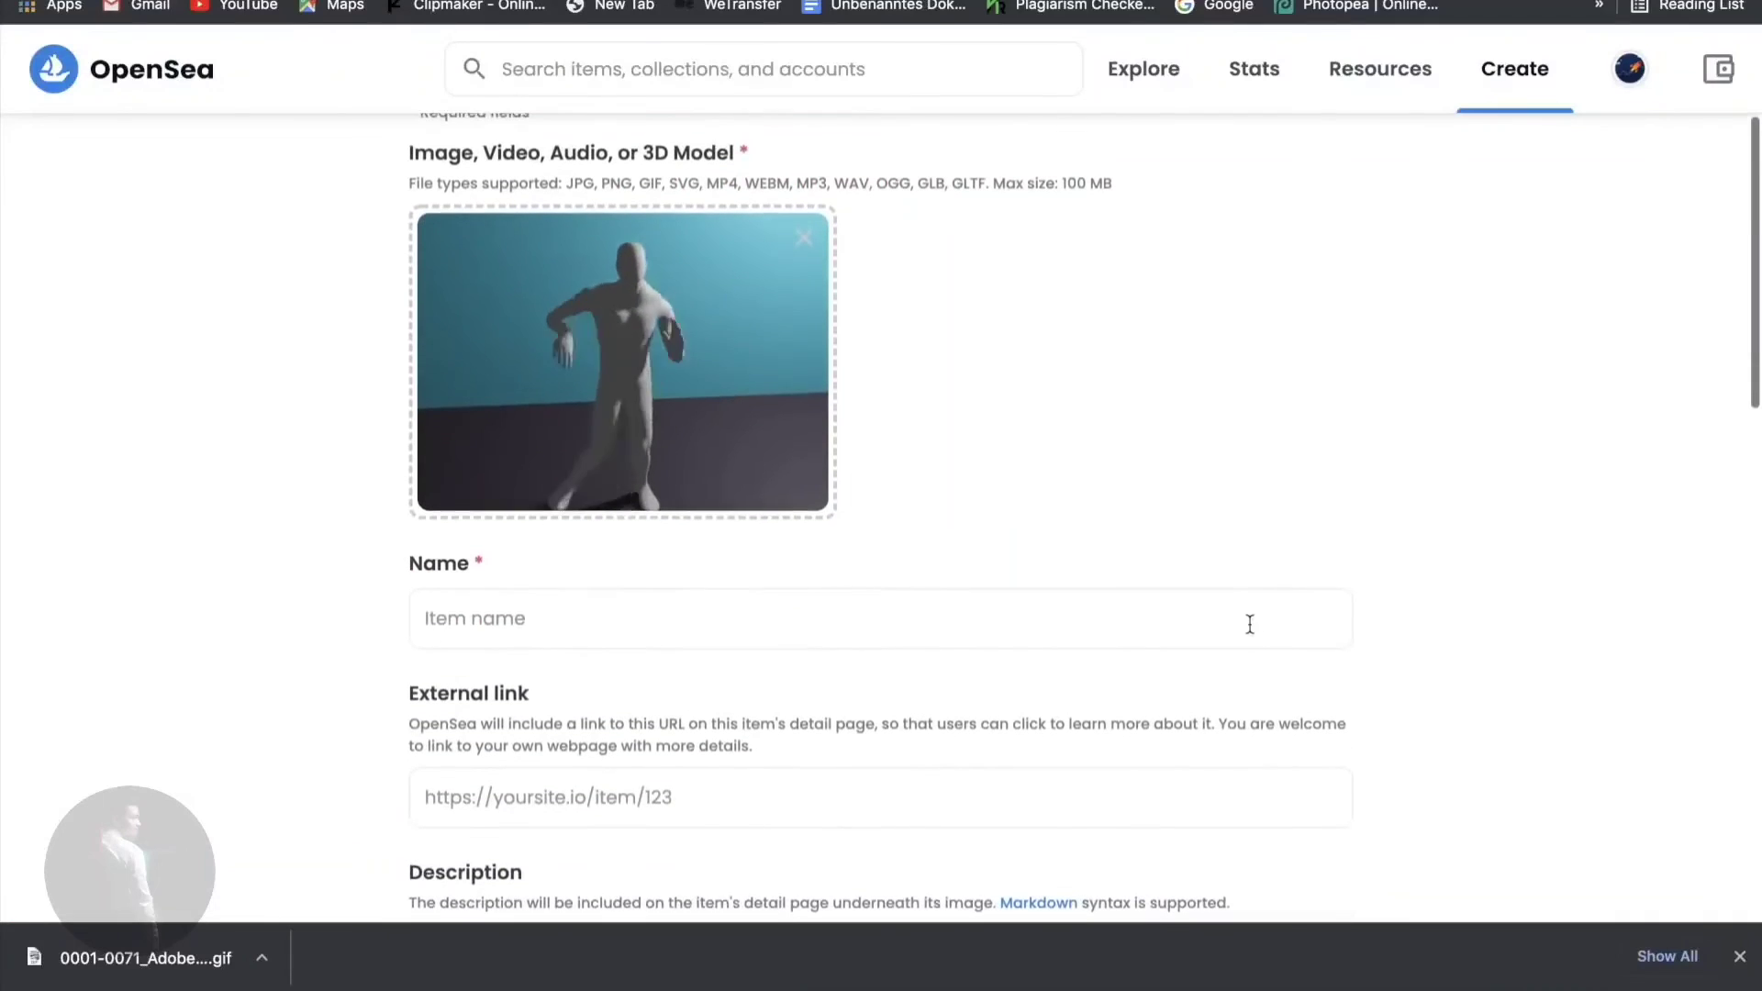
- Name the item 'dancing model' and enter '....' as its description
left_click(1190, 629)
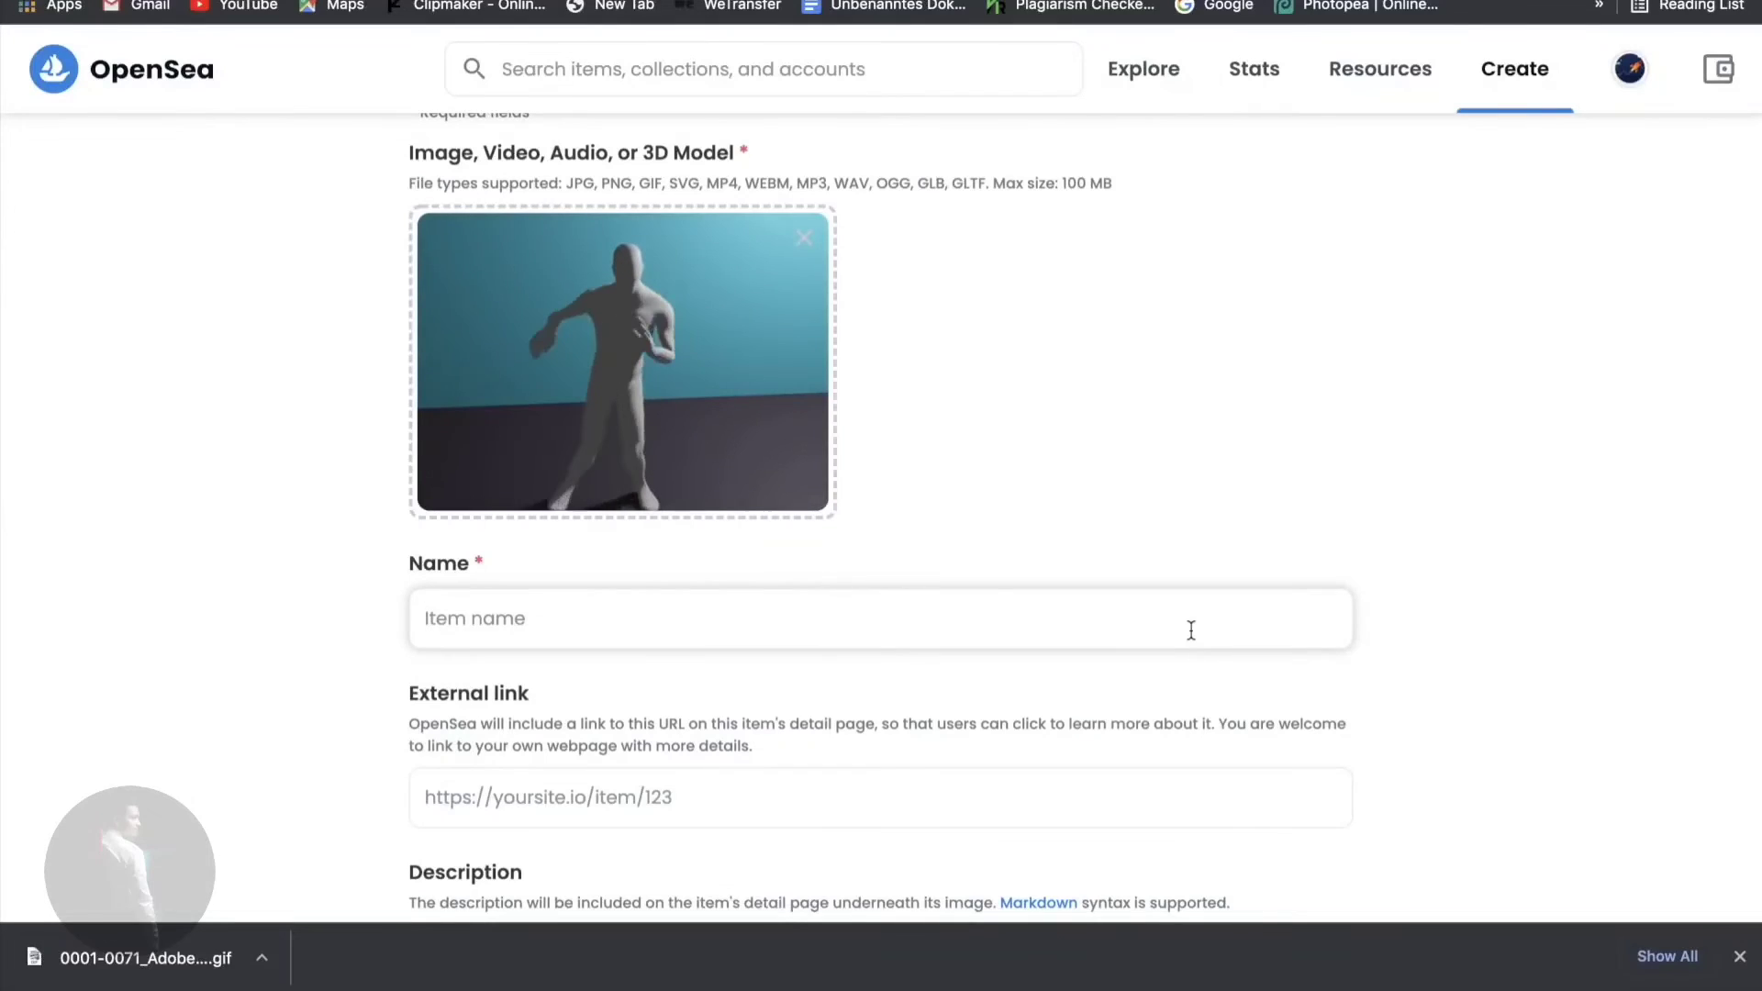
type("dancing m")
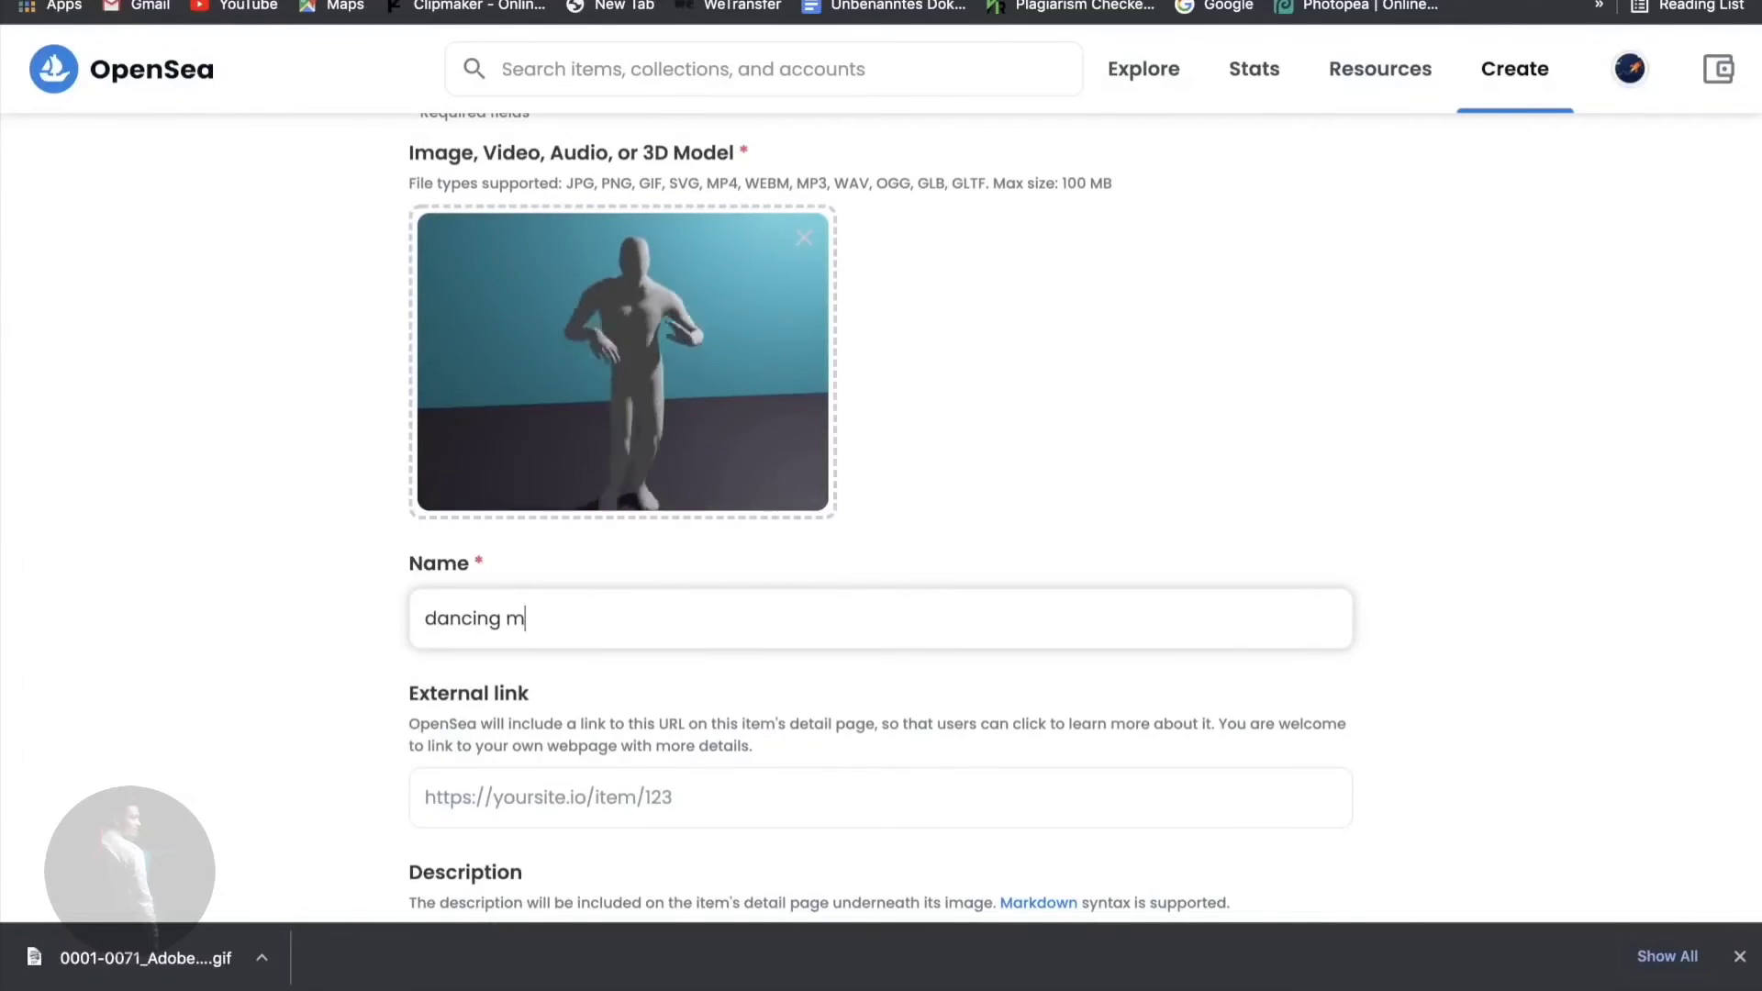
type("odel")
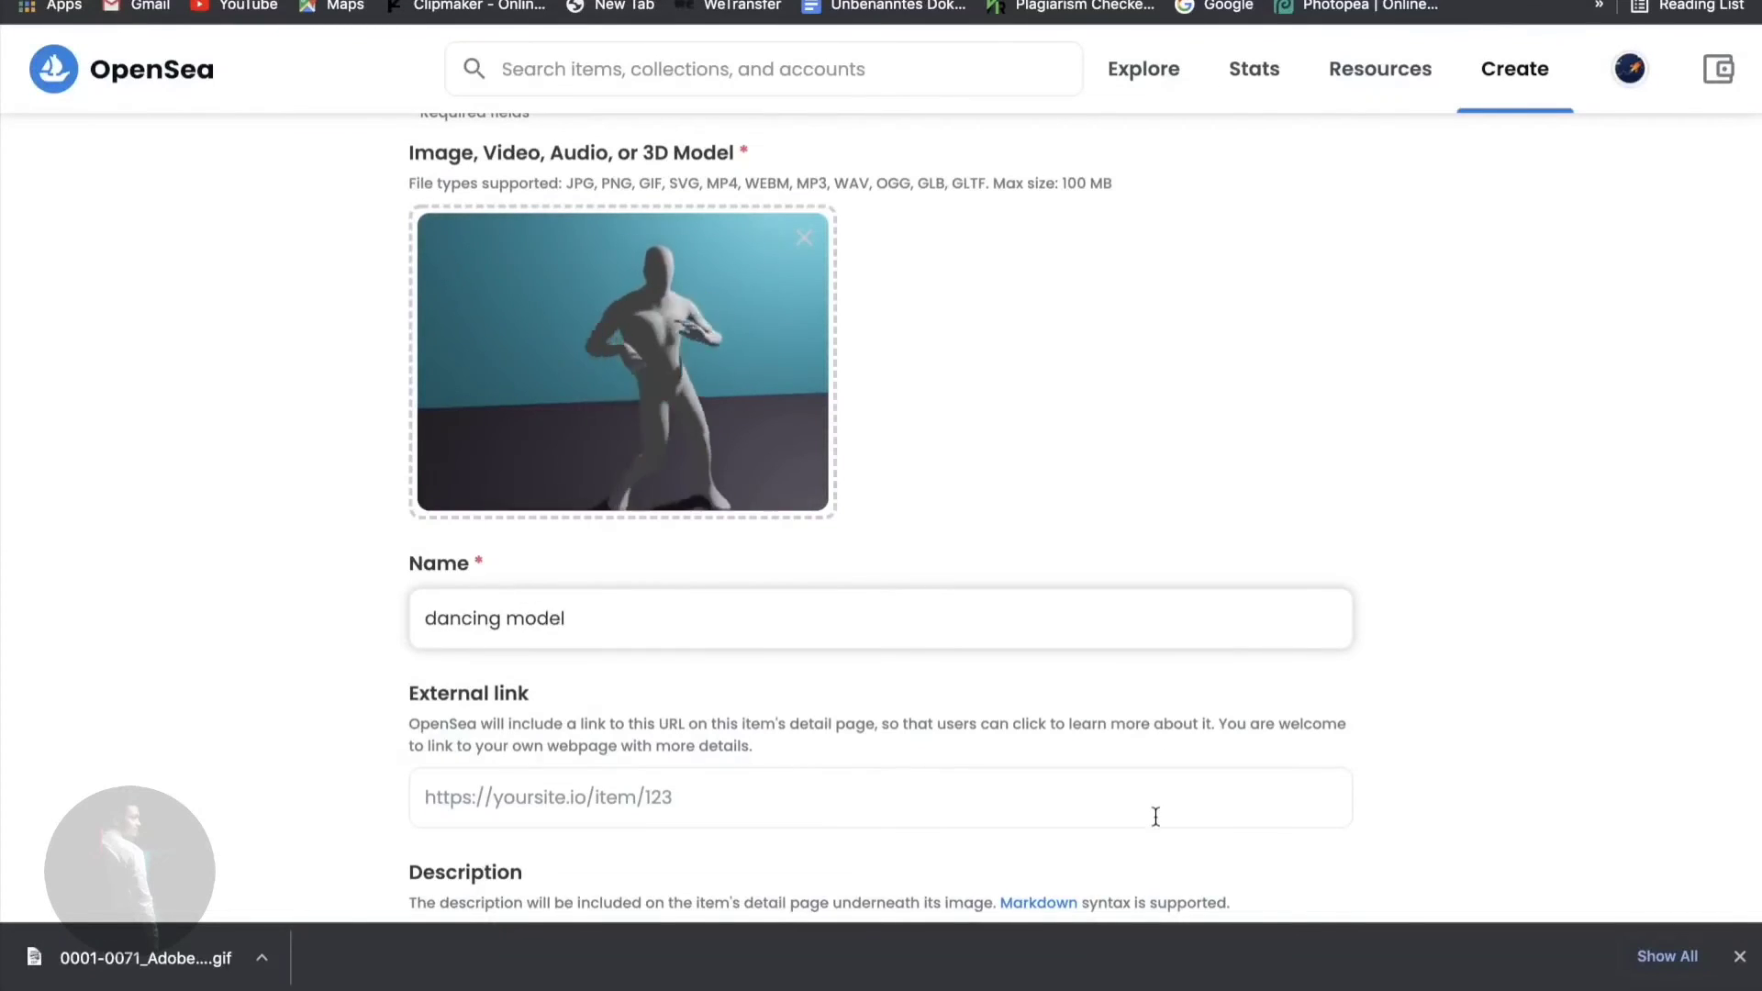
scroll(864, 762, "down", 2)
scroll(862, 764, "down", 2)
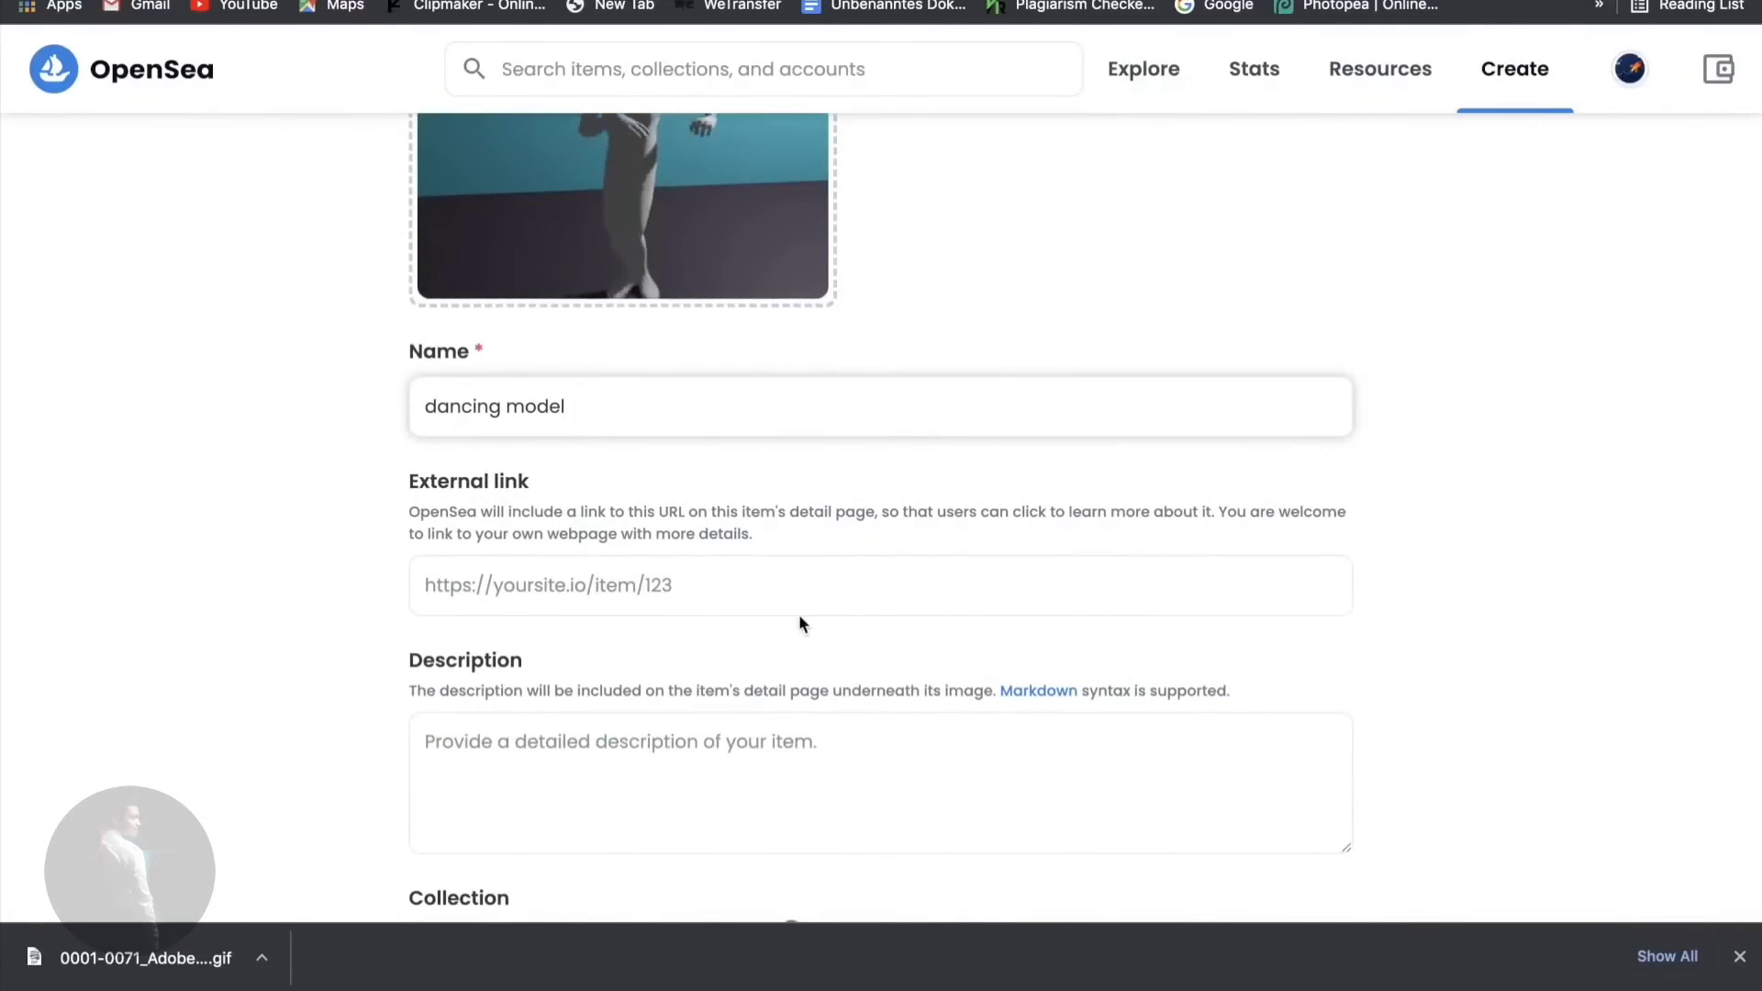
scroll(798, 620, "down", 1)
scroll(699, 573, "down", 2)
left_click(581, 579)
type("jkdjjd")
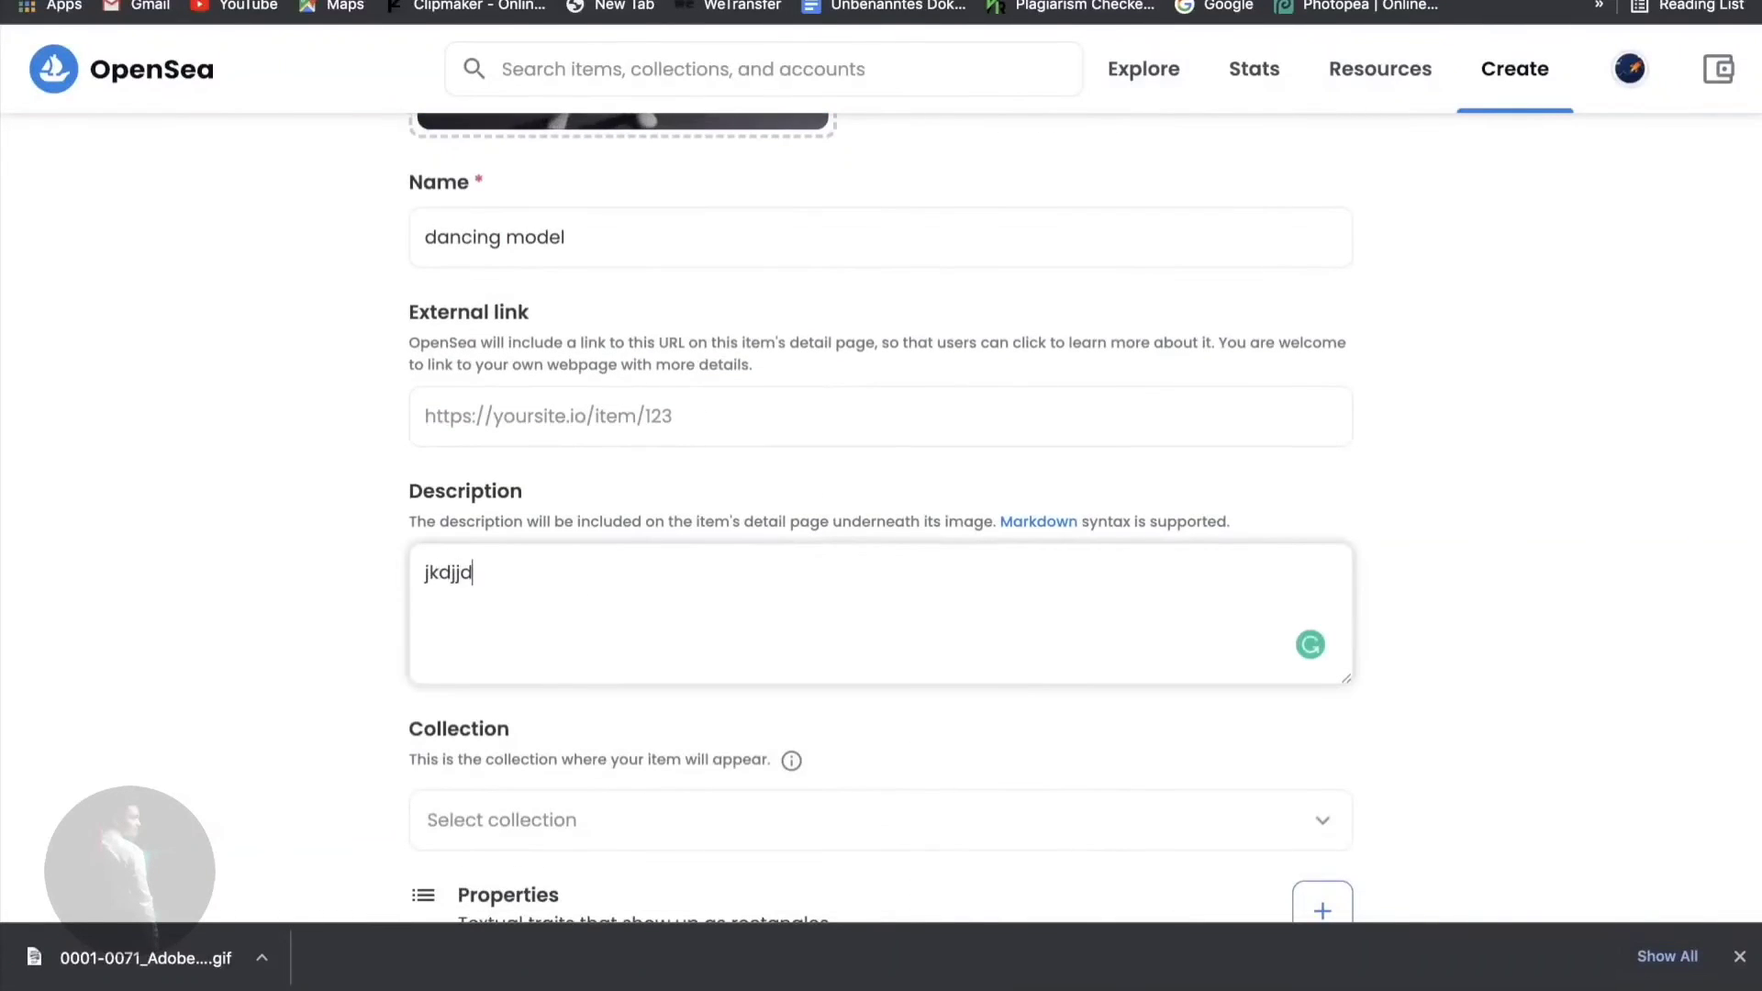
key("BackSpace")
key("BackSpace")
key("BackSpace")
key("BackSpace")
key("BackSpace")
key("BackSpace")
type("....")
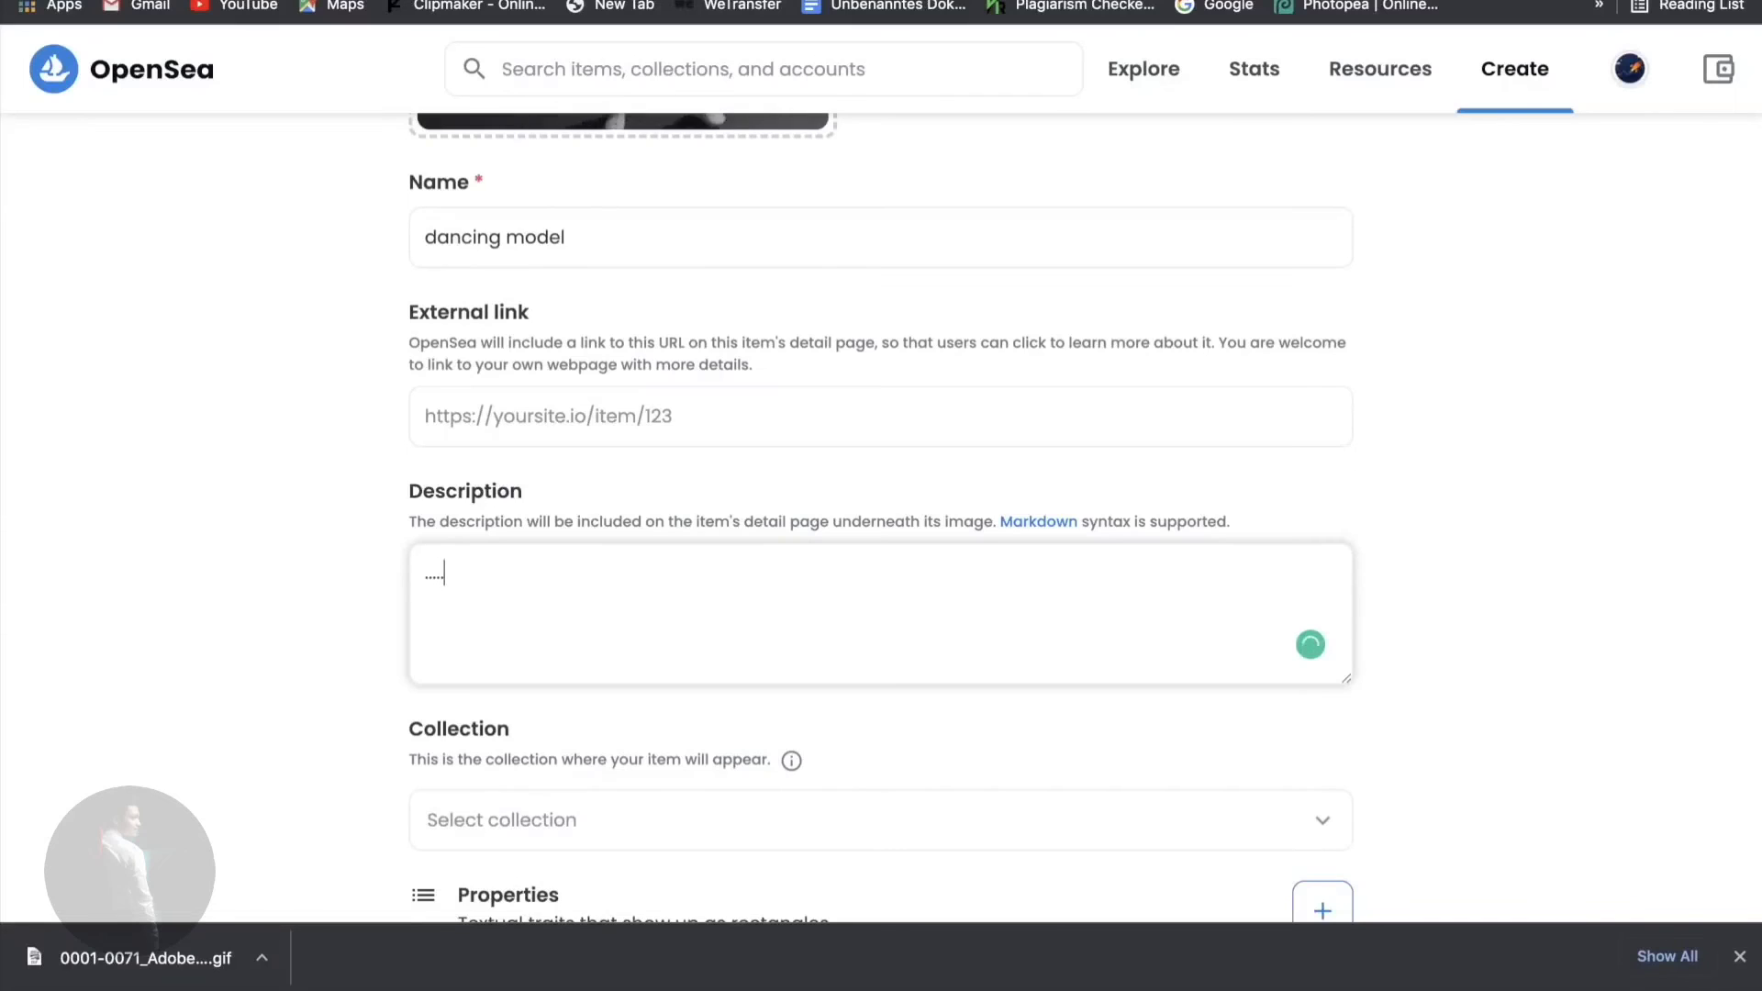
- Change the item's blockchain from Ethereum to Polygon
scroll(654, 484, "up", 10)
scroll(934, 560, "down", 20)
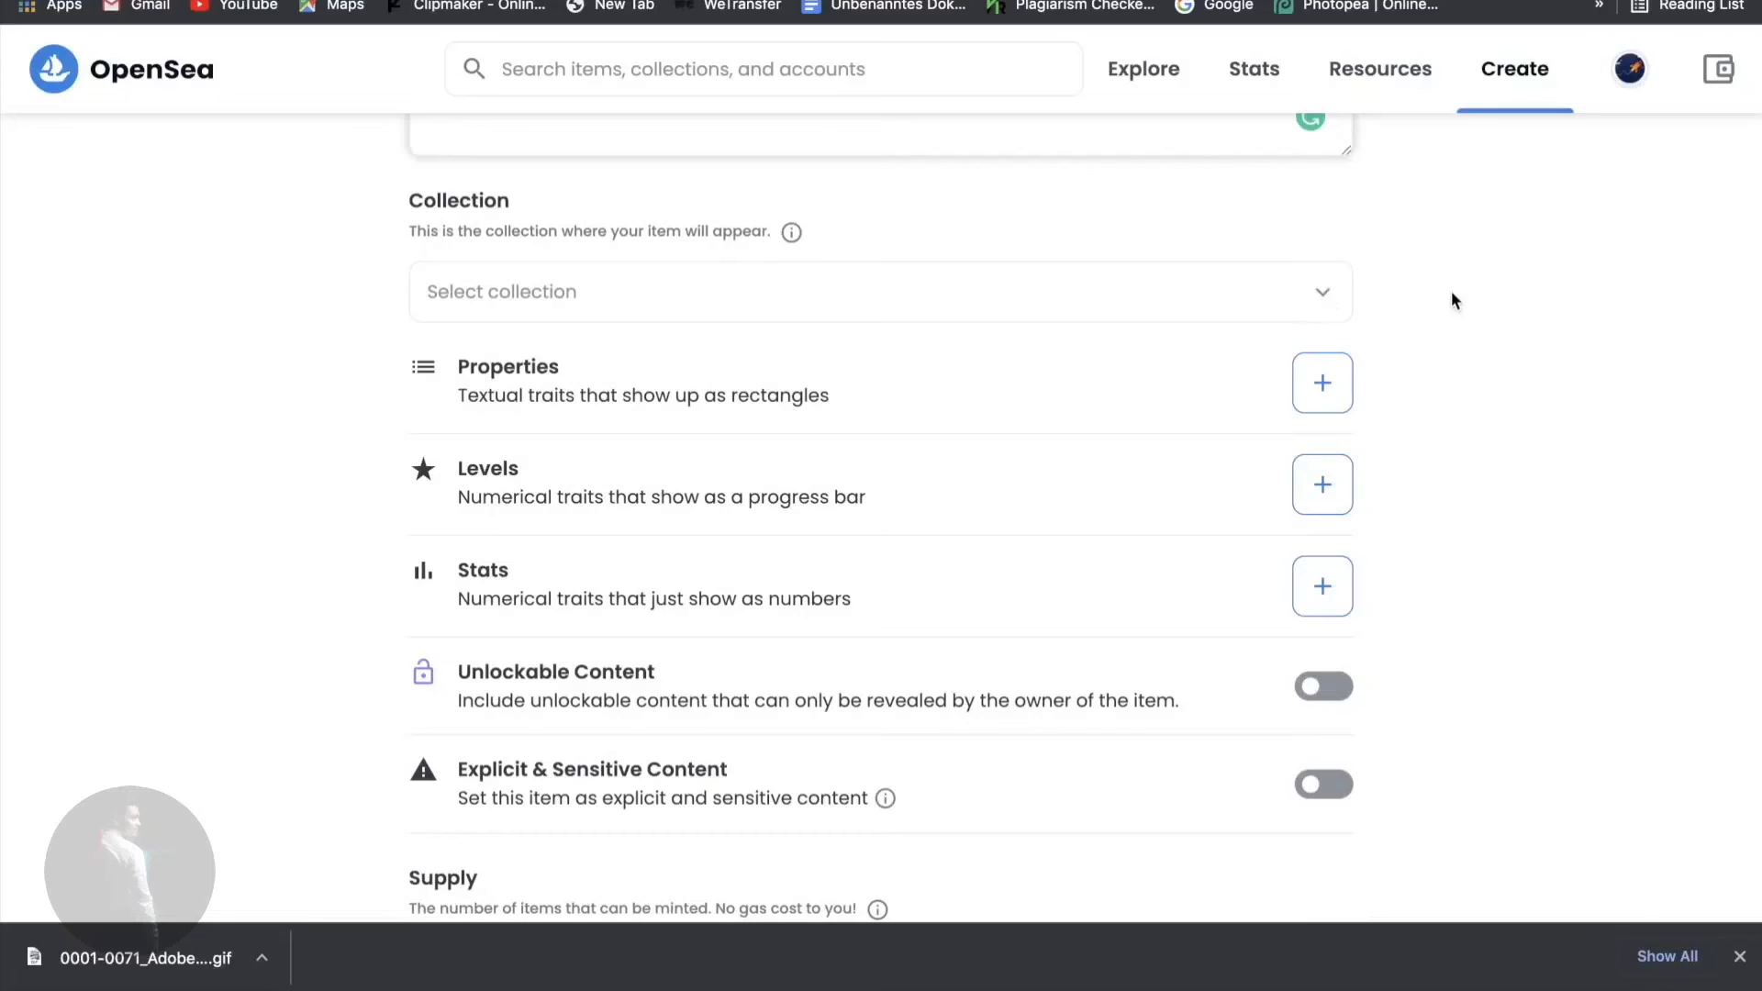
scroll(1451, 300, "down", 7)
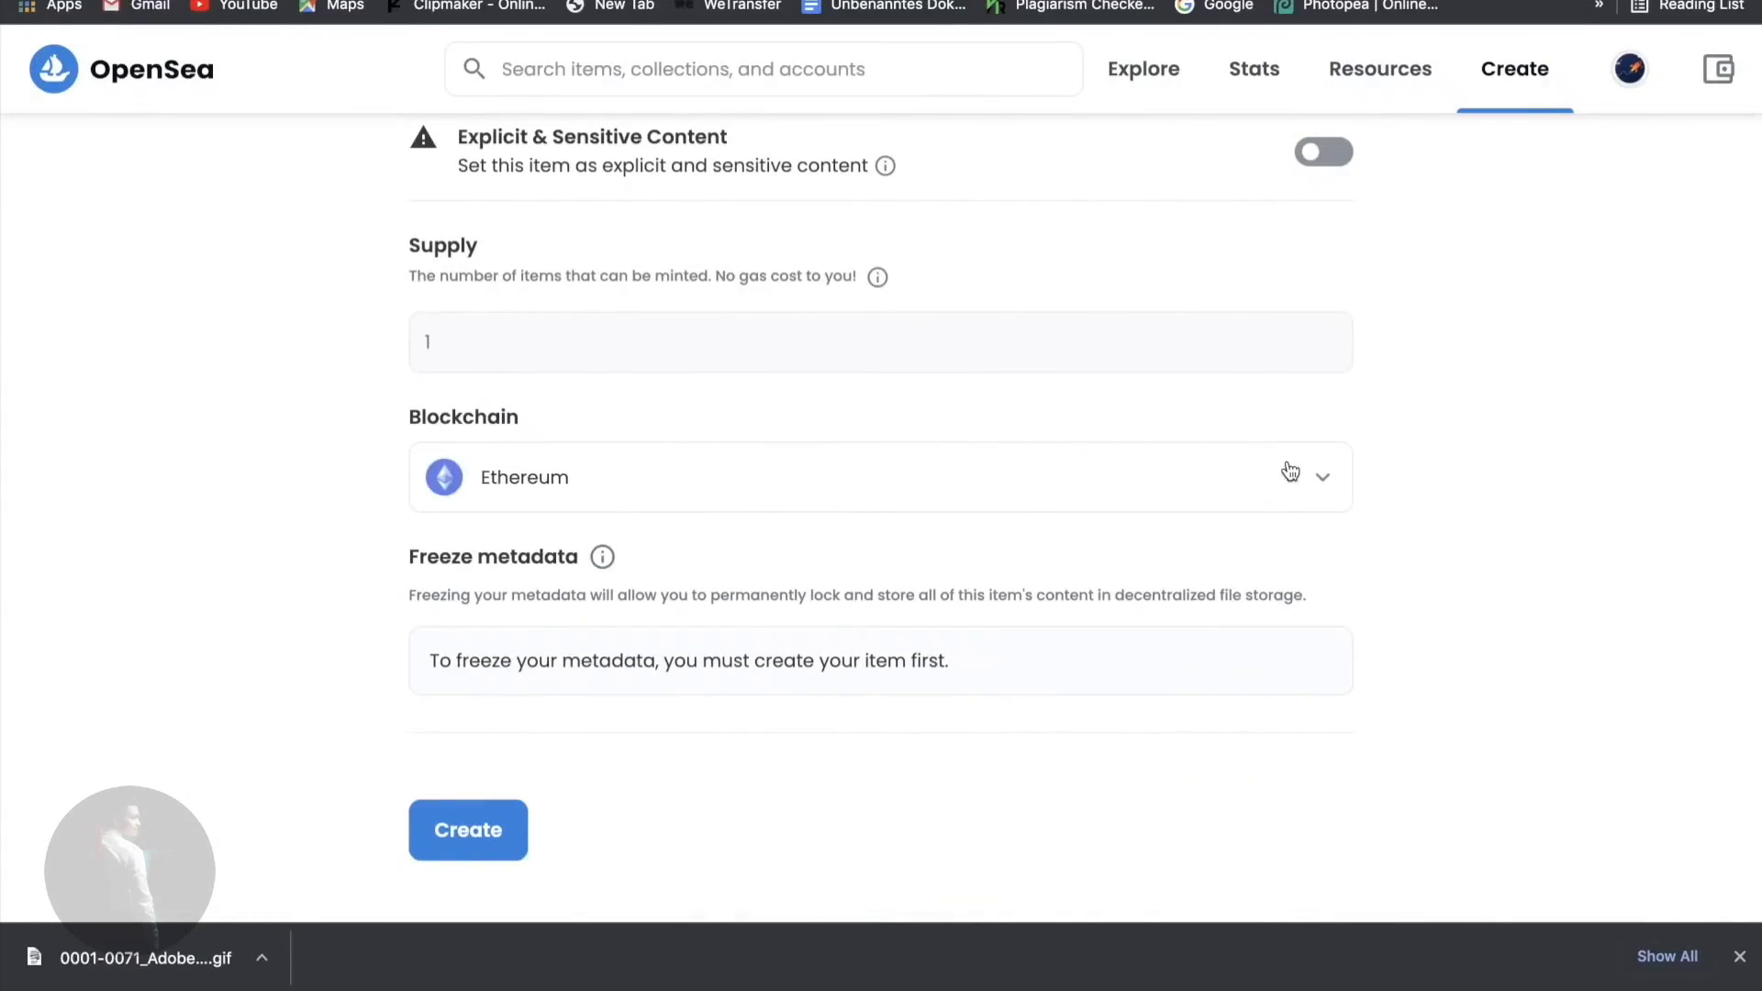
left_click(1322, 476)
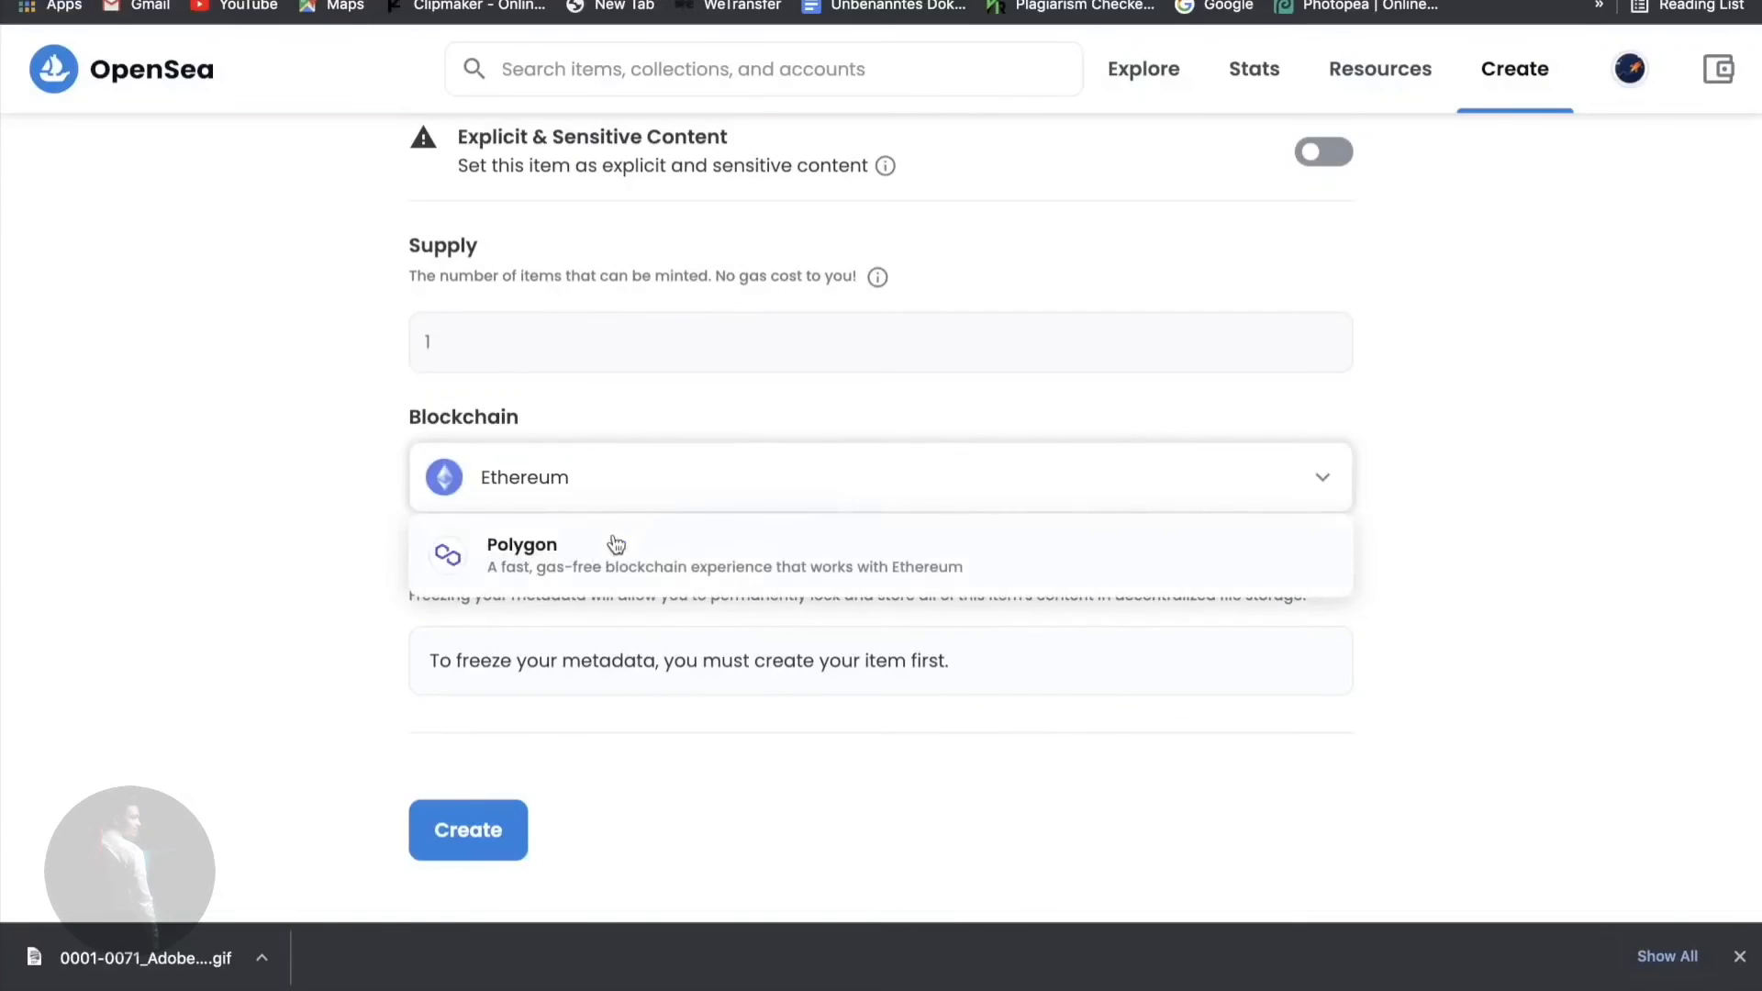
left_click(614, 546)
left_click(633, 495)
left_click(724, 579)
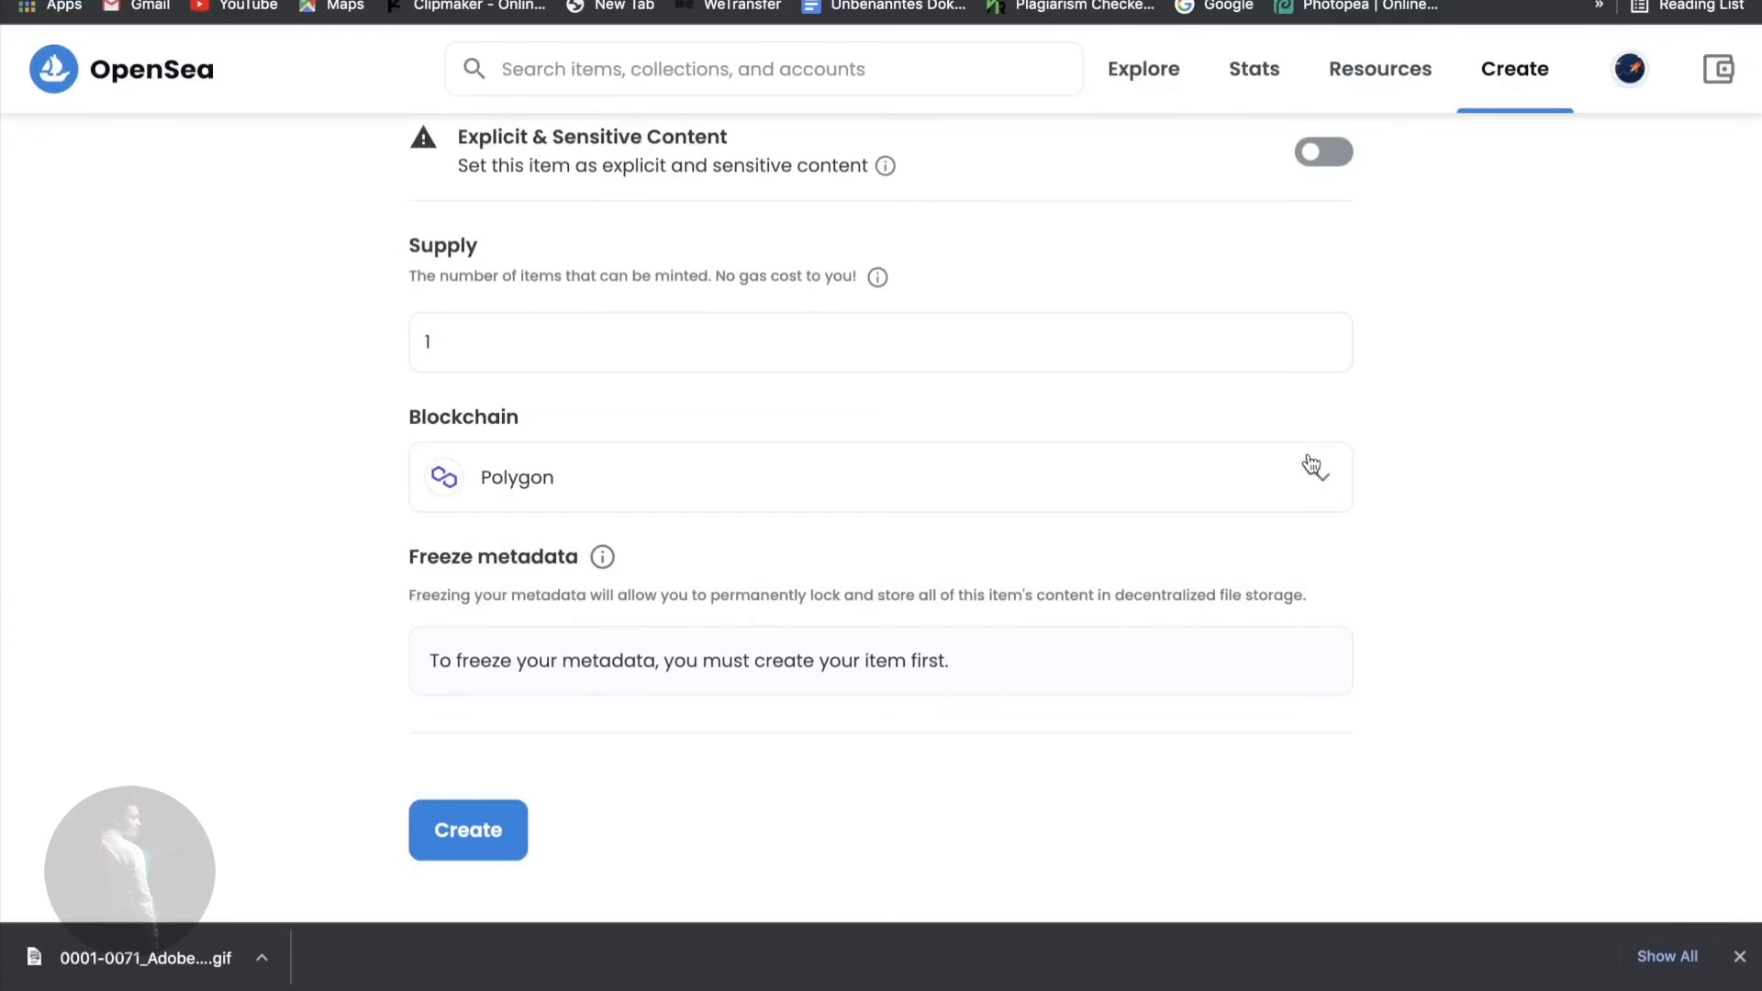
scroll(1311, 463, "up", 15)
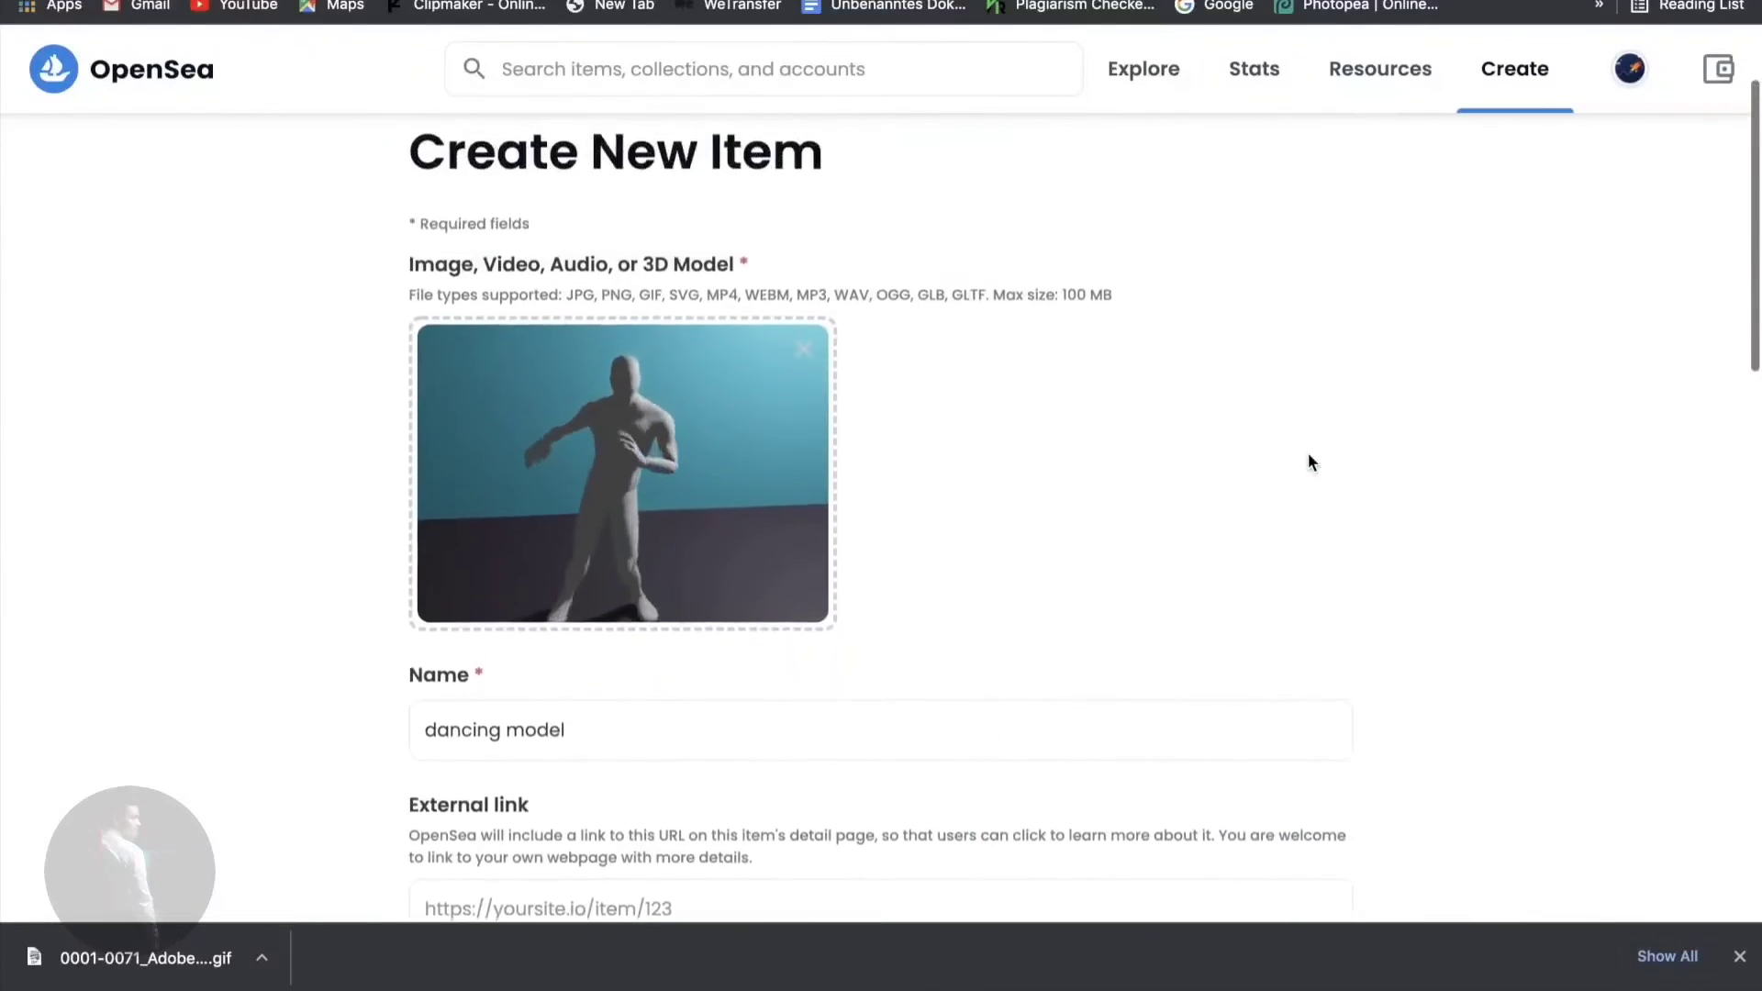
scroll(1311, 464, "down", 15)
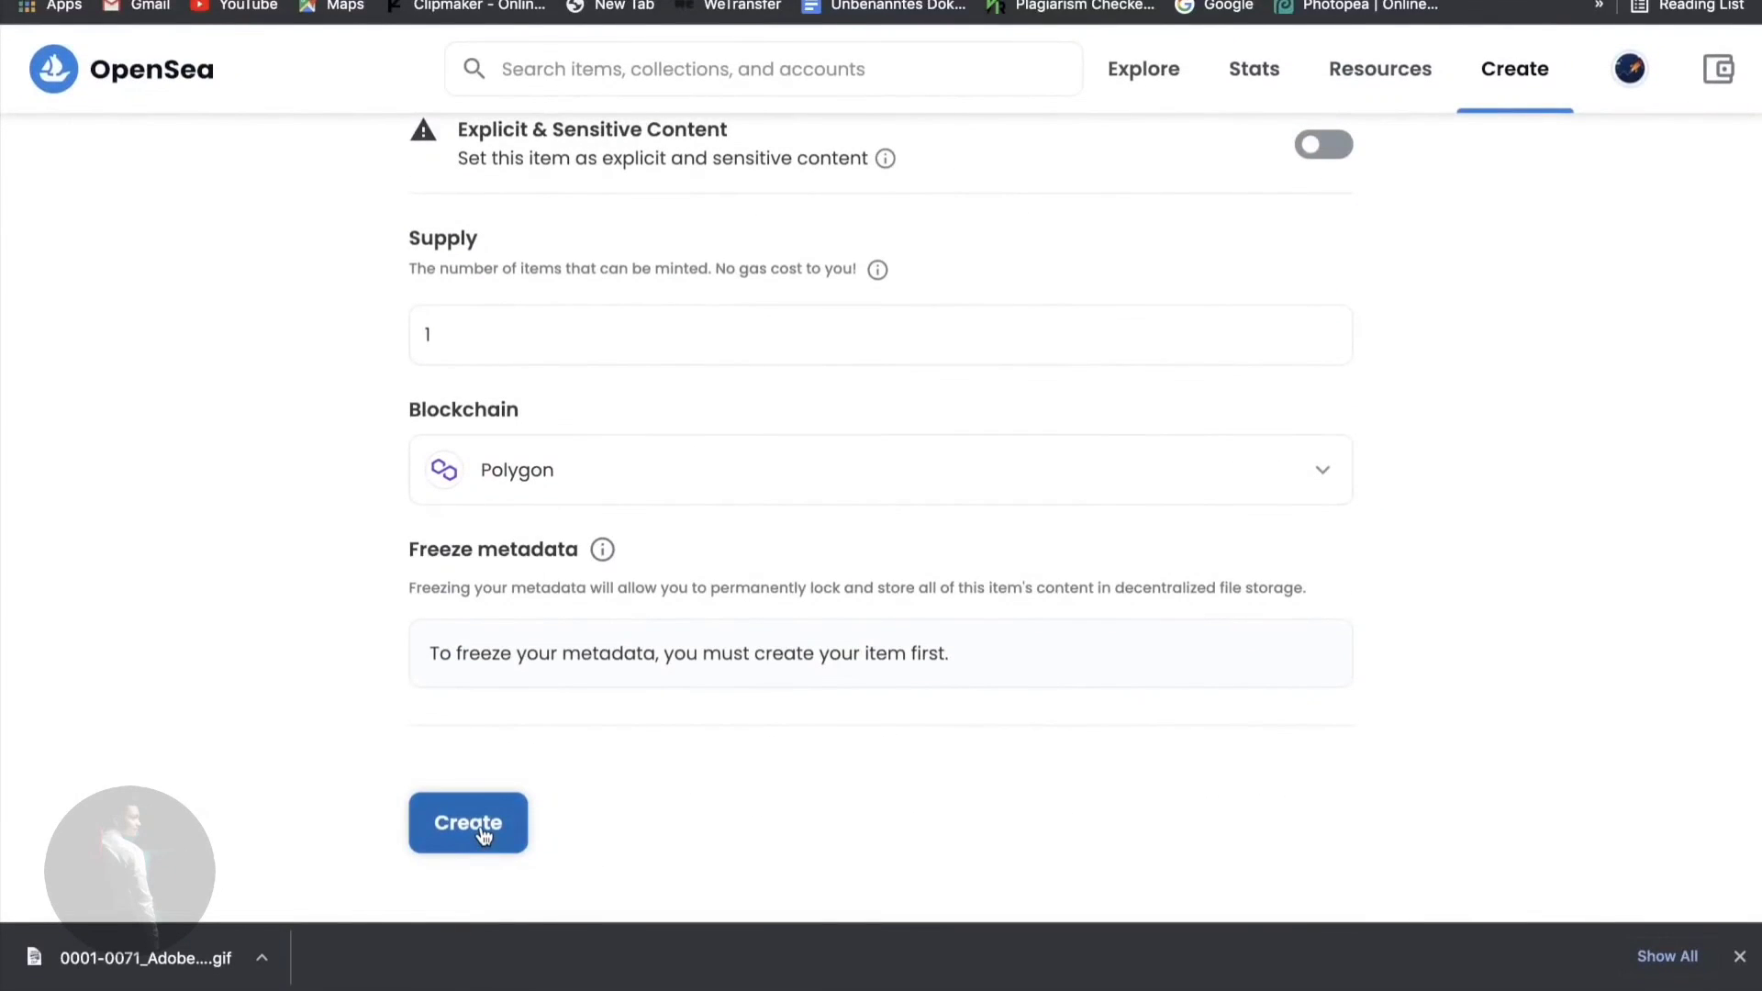
- Create the 'dancing model' item, close the success popup, and review its item page
left_click(482, 831)
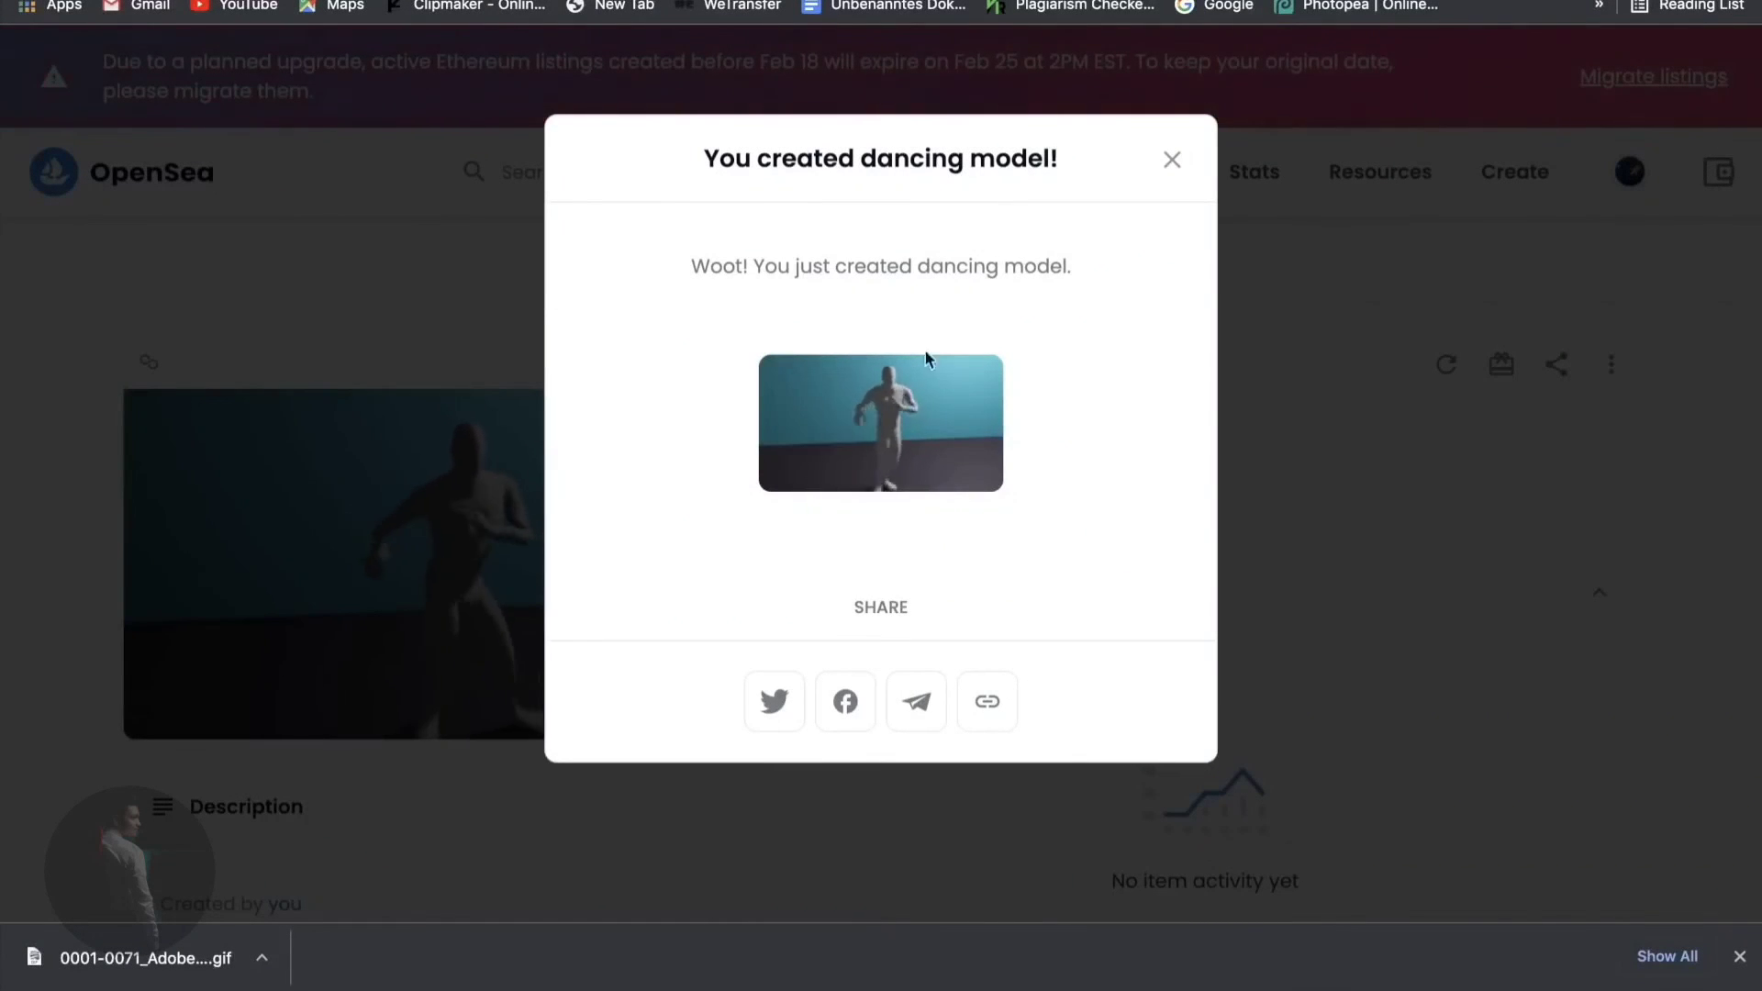
left_click(1171, 163)
scroll(780, 431, "down", 2)
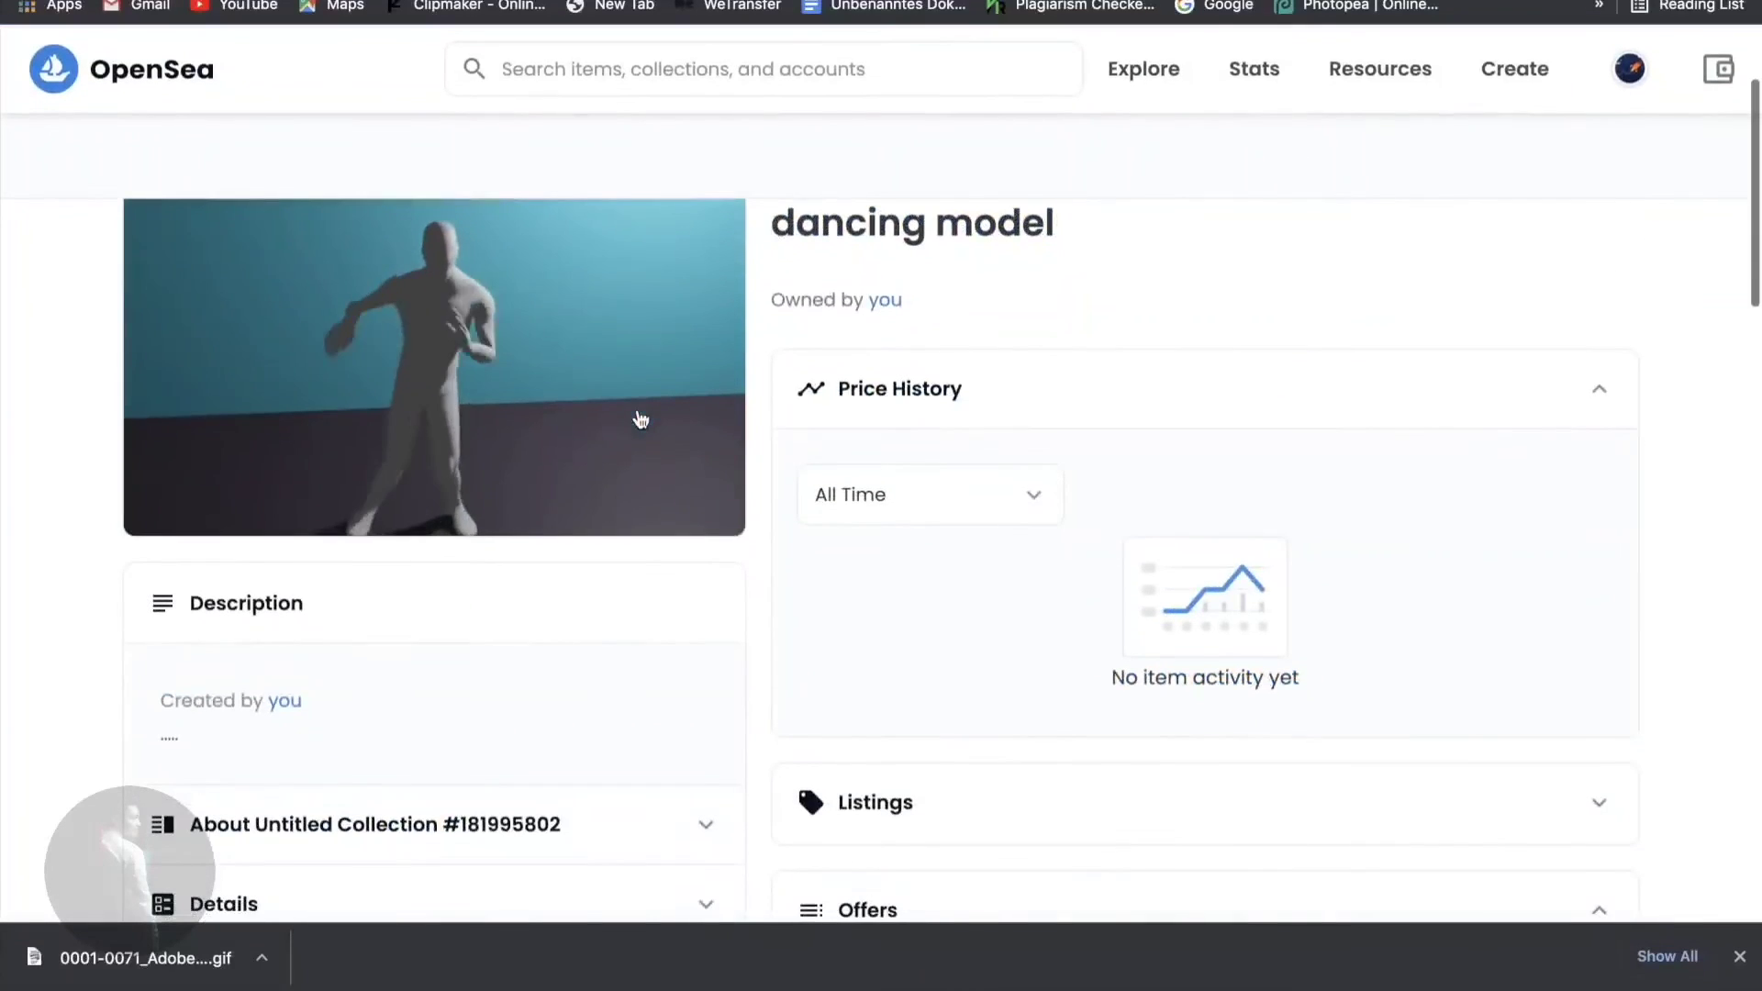
scroll(1336, 227, "up", 1)
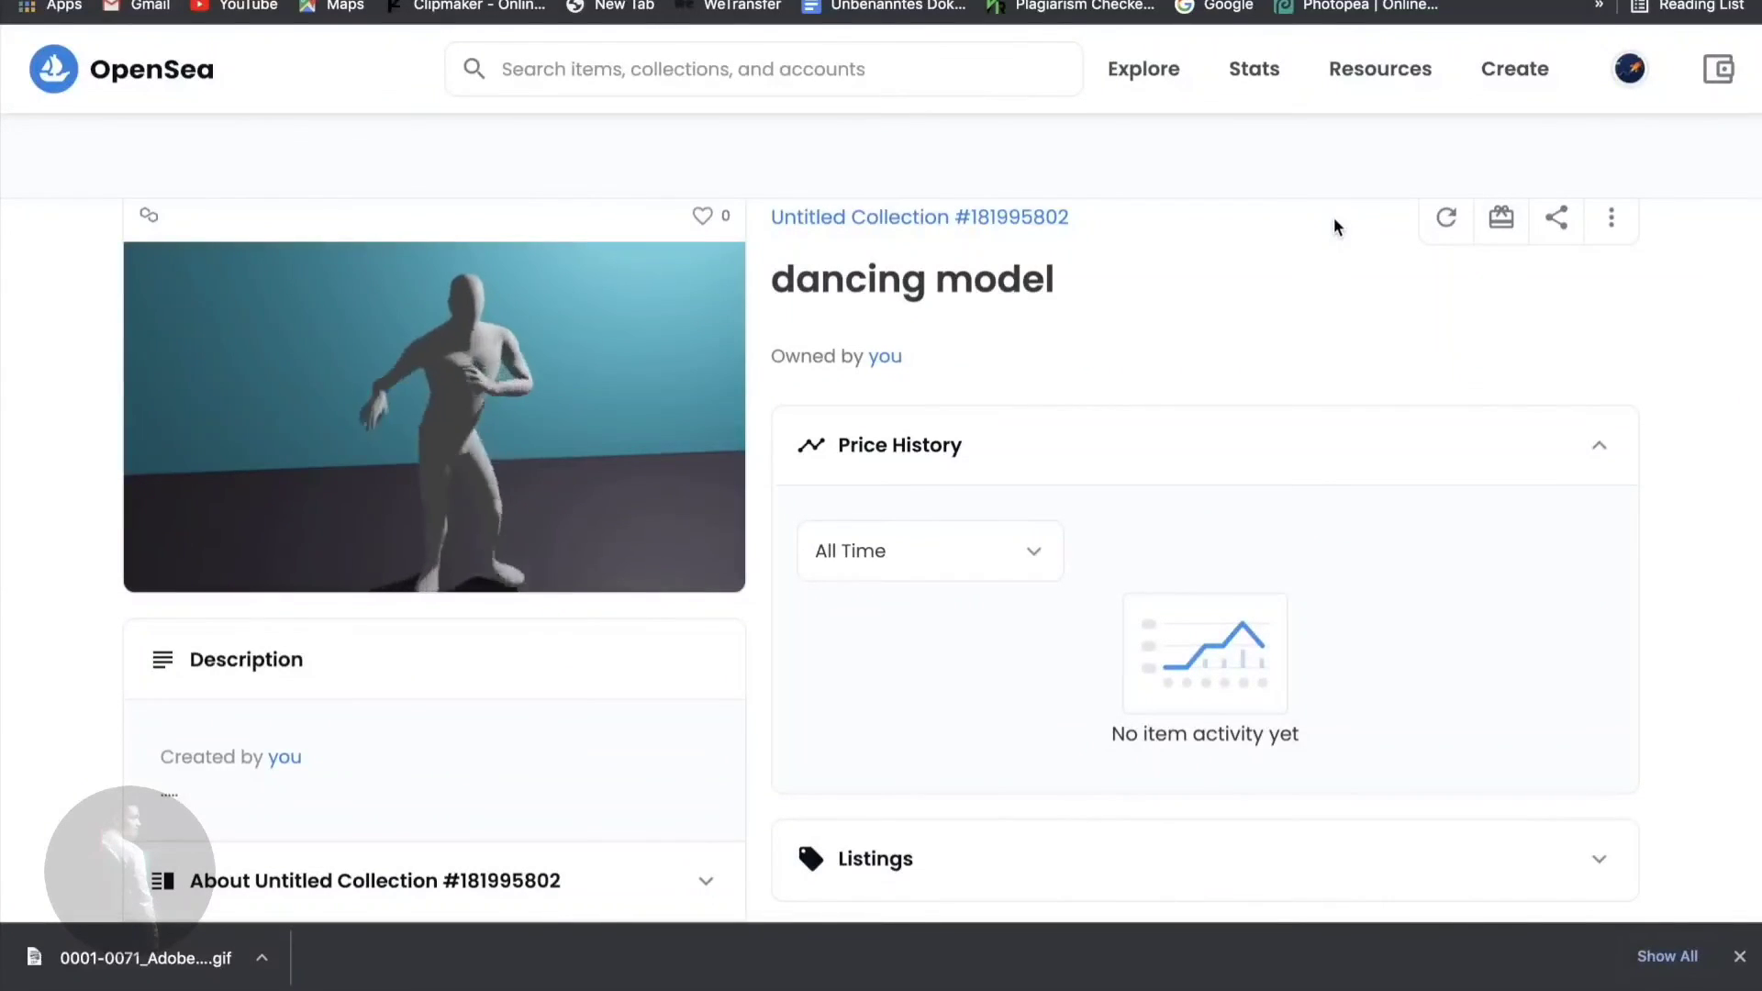
scroll(1335, 227, "down", 3)
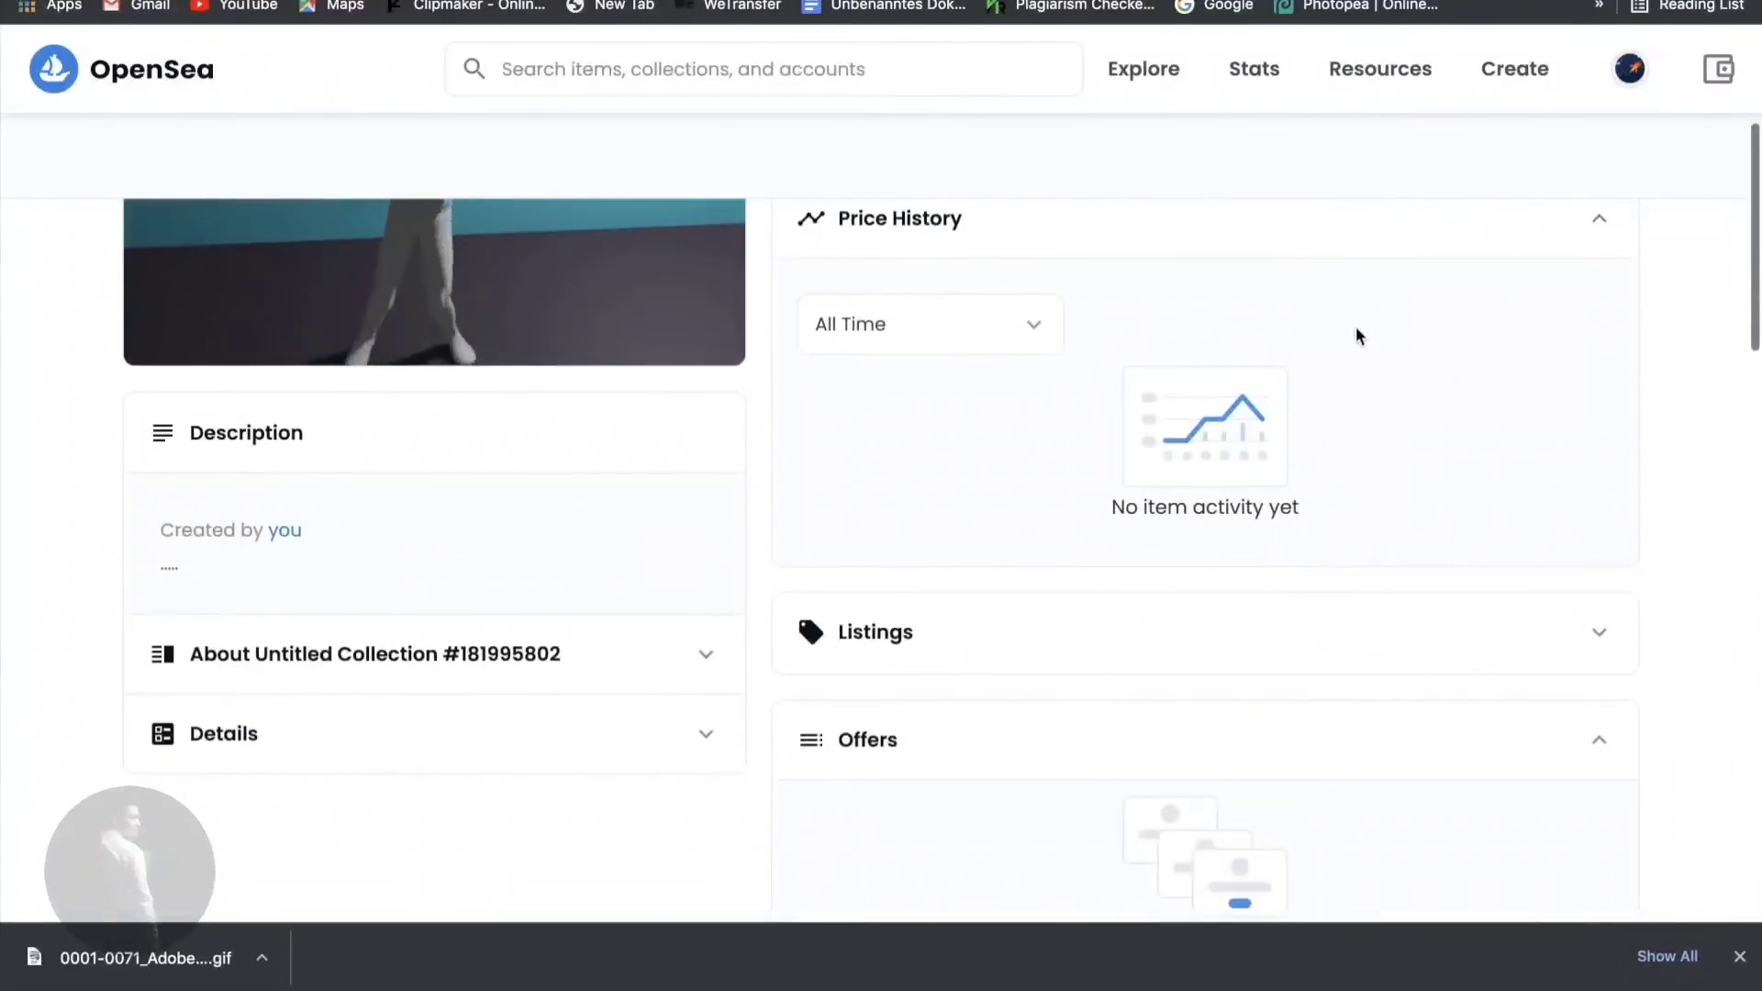
scroll(1357, 334, "up", 5)
scroll(1356, 330, "down", 2)
scroll(1356, 331, "up", 1)
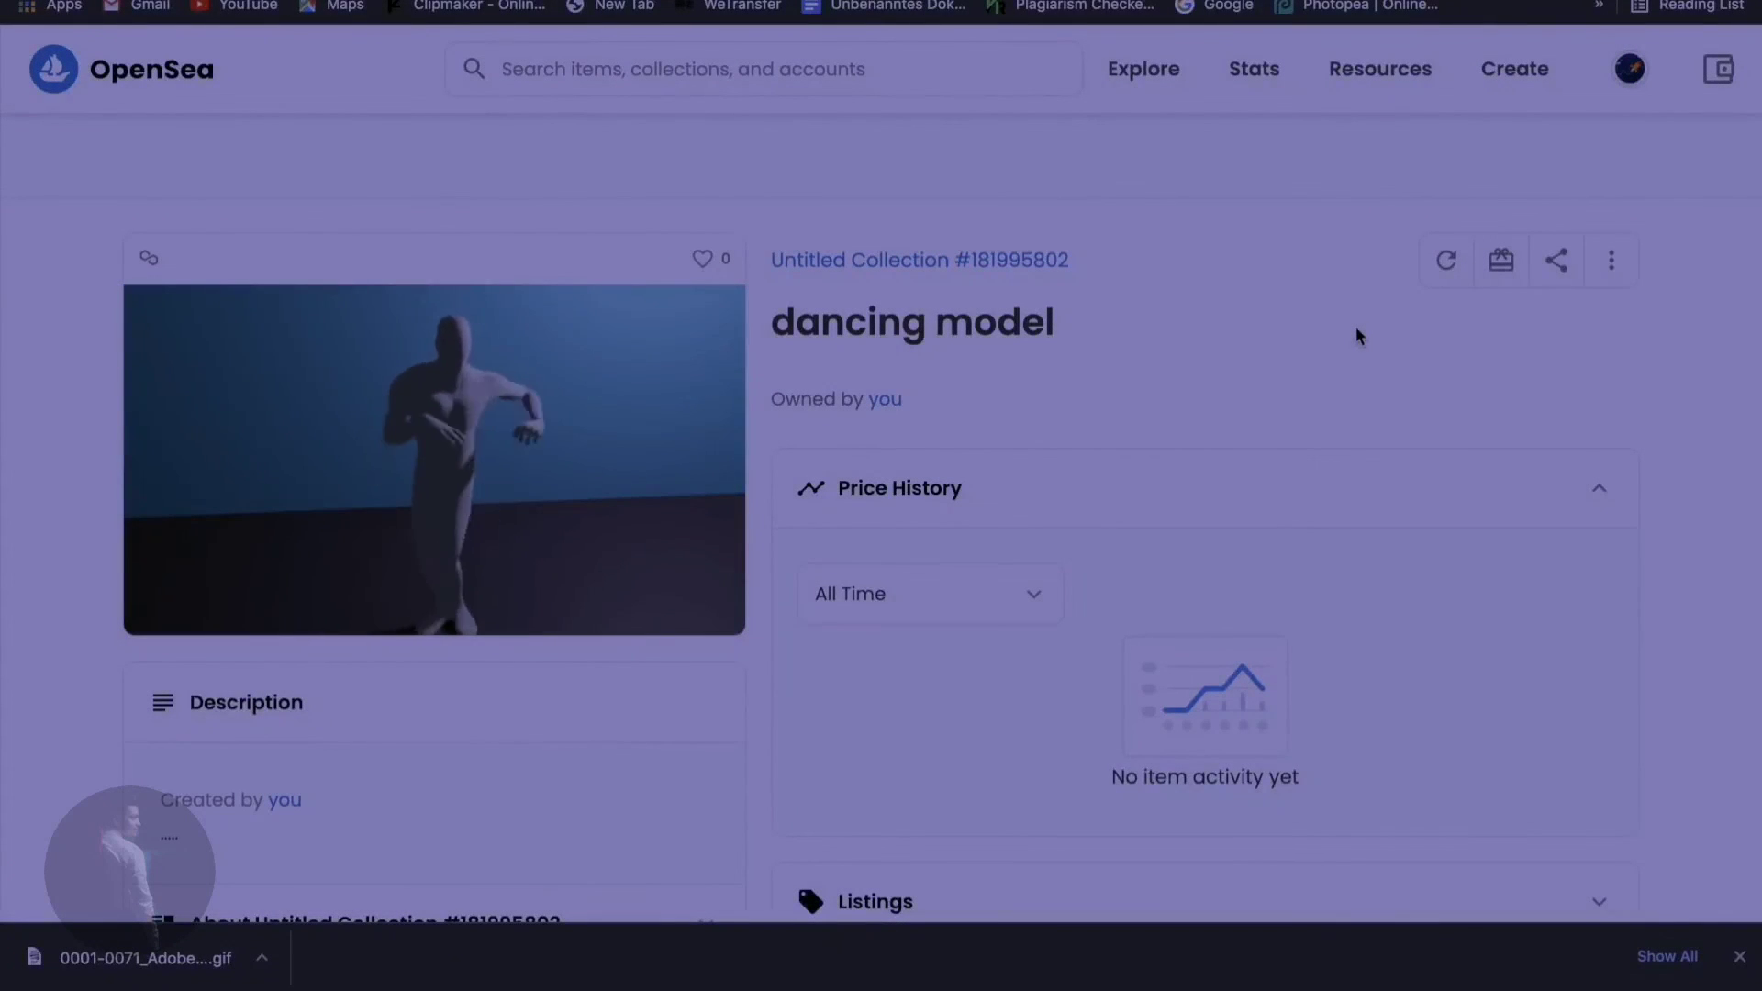
scroll(1356, 330, "down", 2)
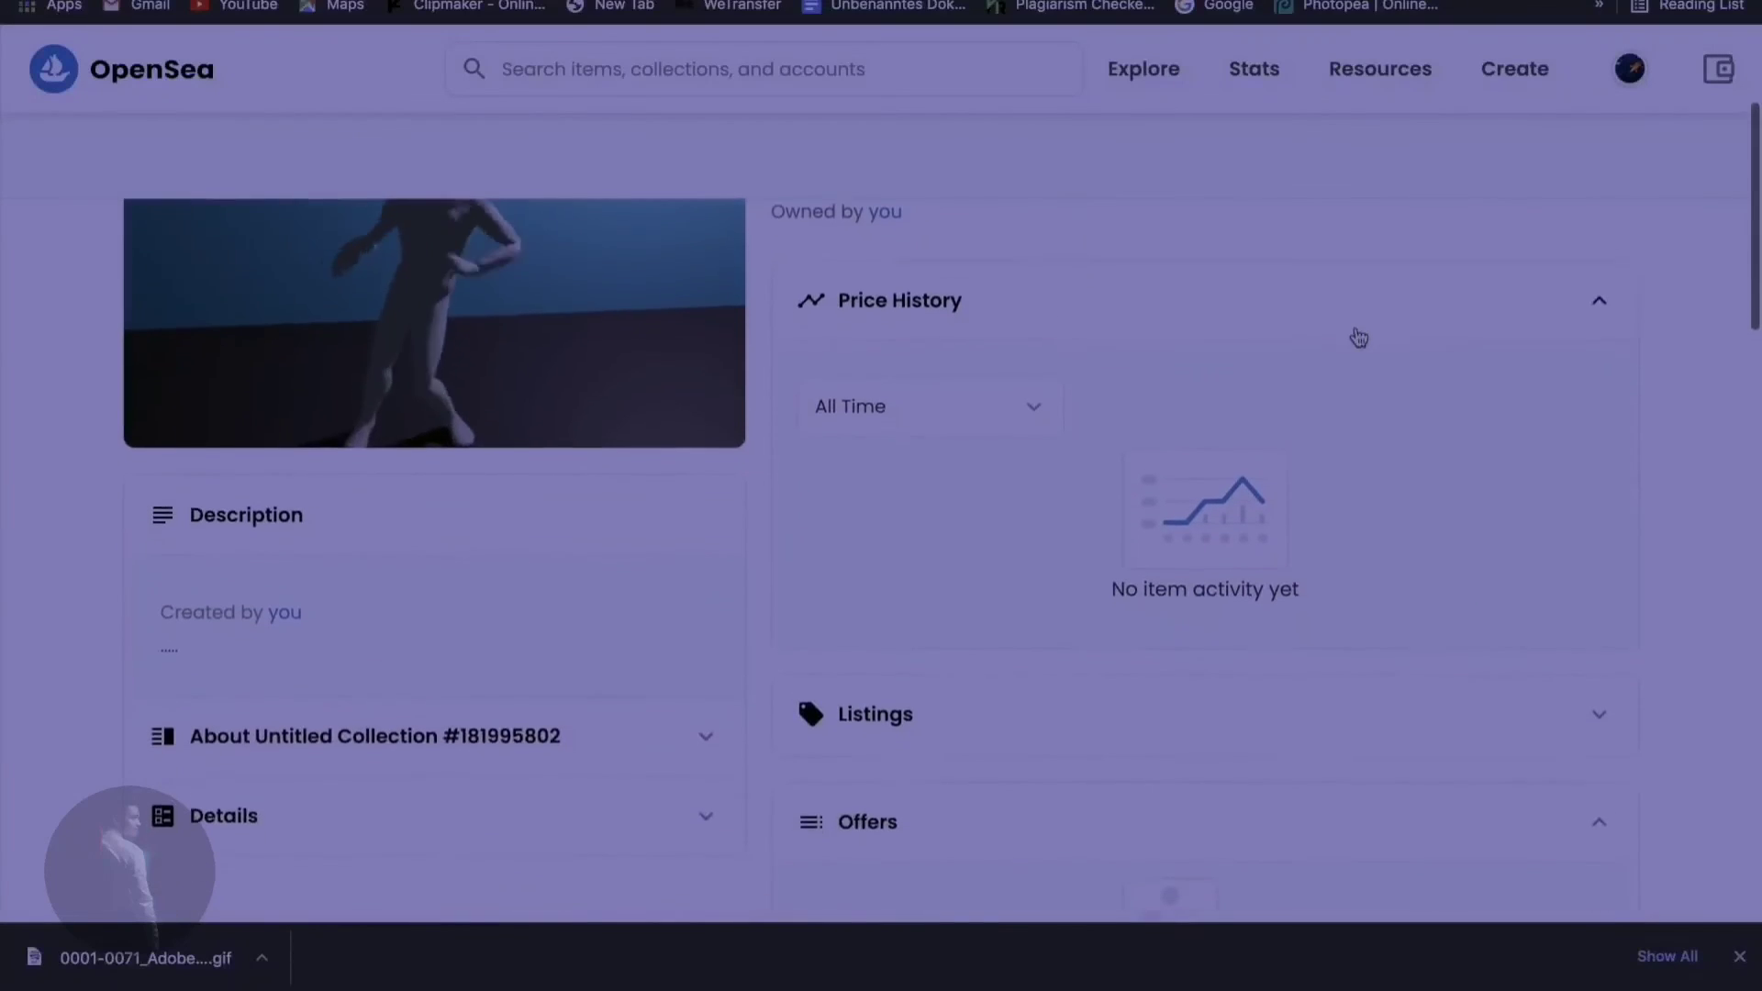